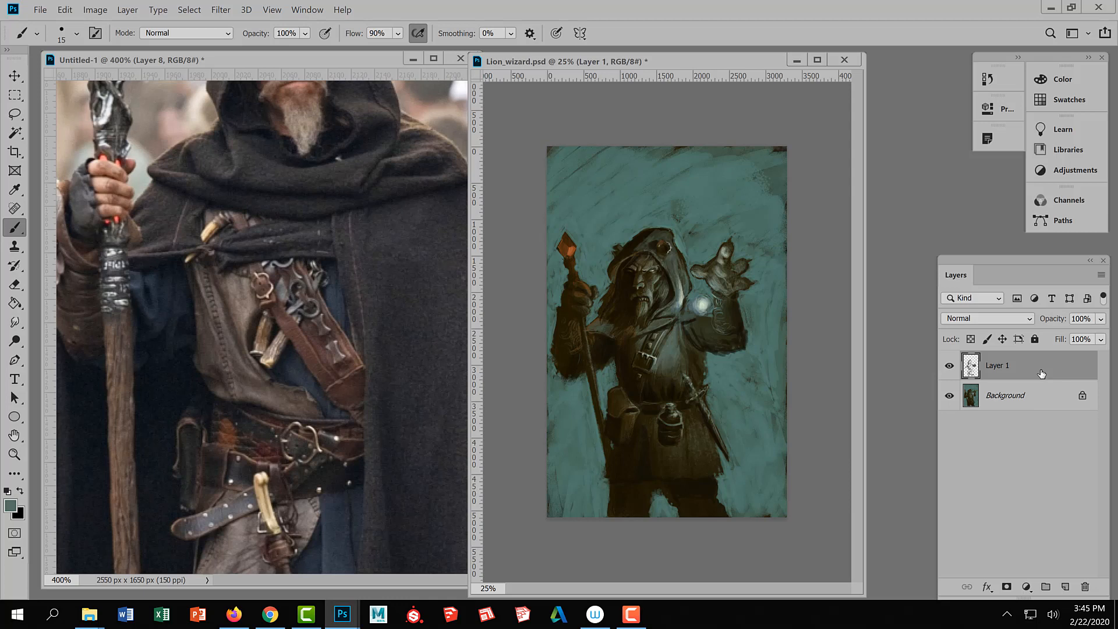
Merge Layer 1 down into the background and add a new empty layer above it.
{"action": "key", "text": "ctrl+e"}
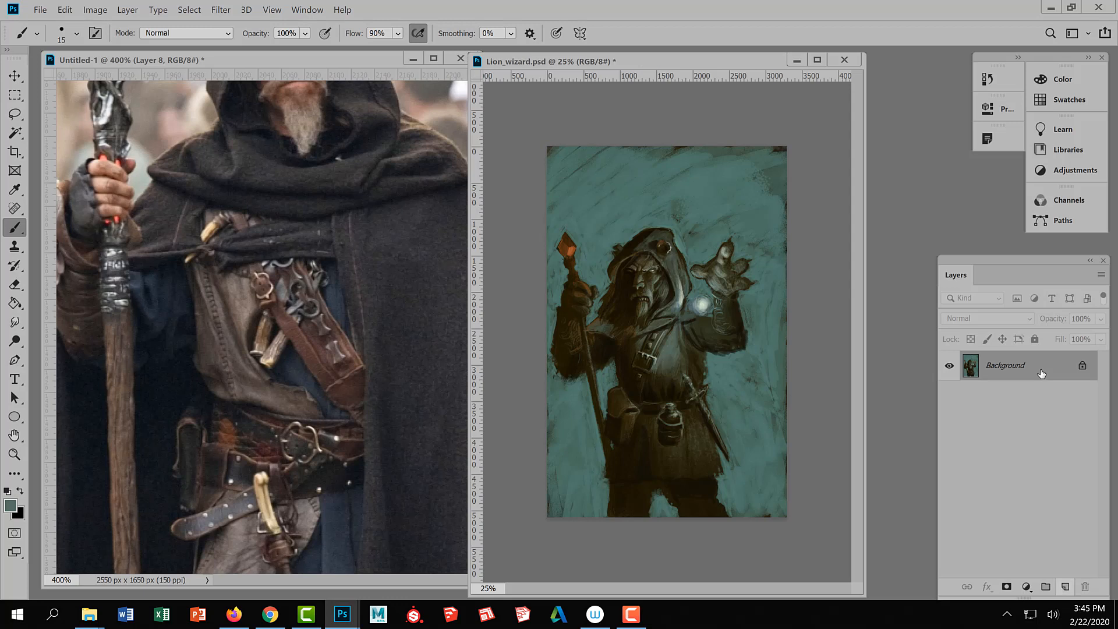
{"action": "left_click", "coordinate": [1065, 587]}
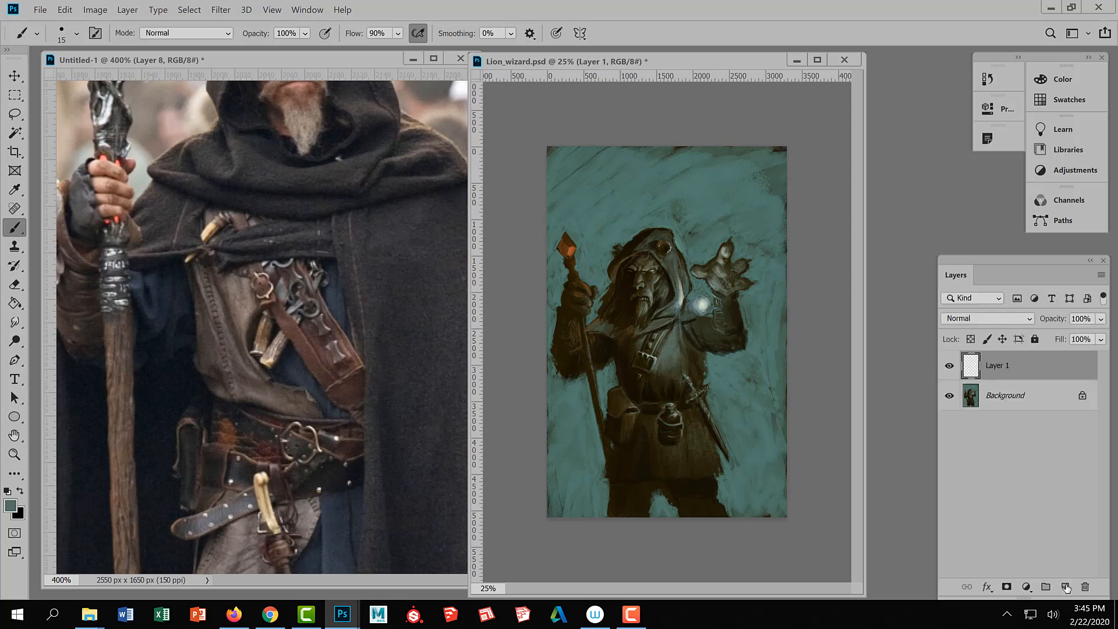
Try to outline a cloak collar across the wizard's shoulders with the Lasso tool, using the hooded man in the reference photo as a guide.
{"action": "left_click", "coordinate": [15, 115]}
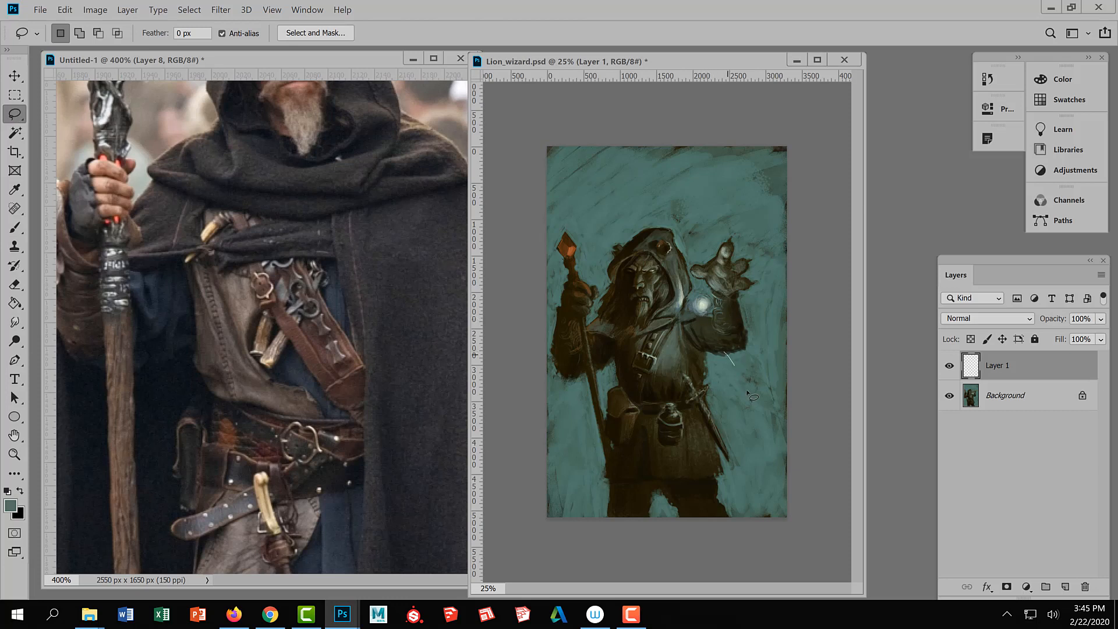
{"action": "left_click_drag", "start_coordinate": [801, 517], "coordinate": [801, 518]}
{"action": "left_click", "coordinate": [738, 352]}
{"action": "left_click", "coordinate": [382, 277]}
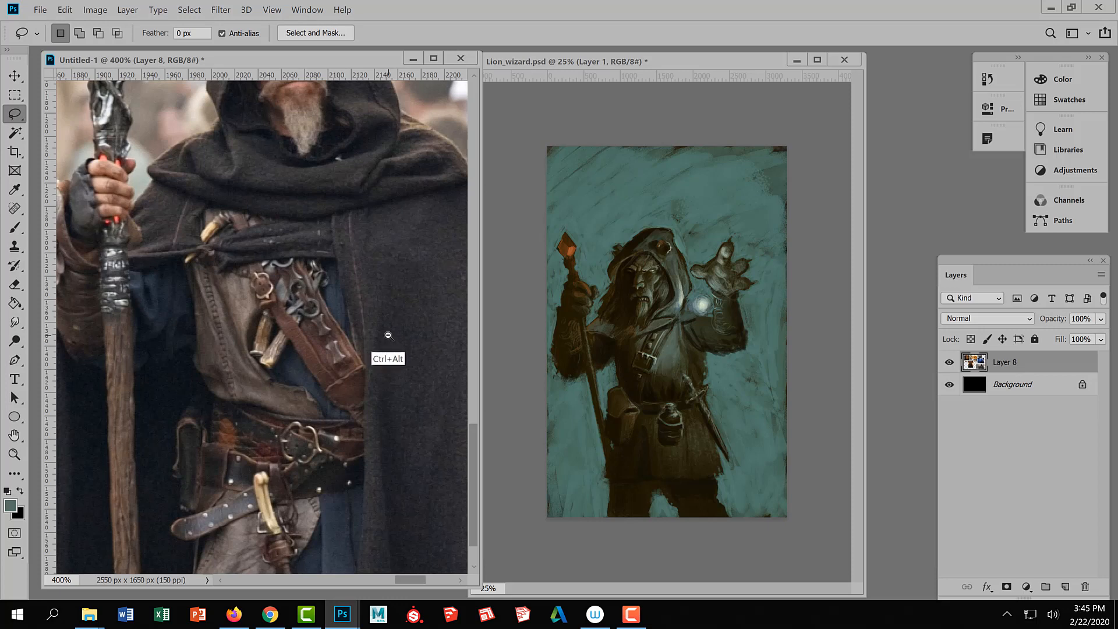
{"action": "left_click", "coordinate": [387, 340], "text": "ctrl+alt"}
{"action": "left_click_drag", "start_coordinate": [388, 326], "coordinate": [360, 350]}
{"action": "left_click", "coordinate": [385, 376], "text": "ctrl"}
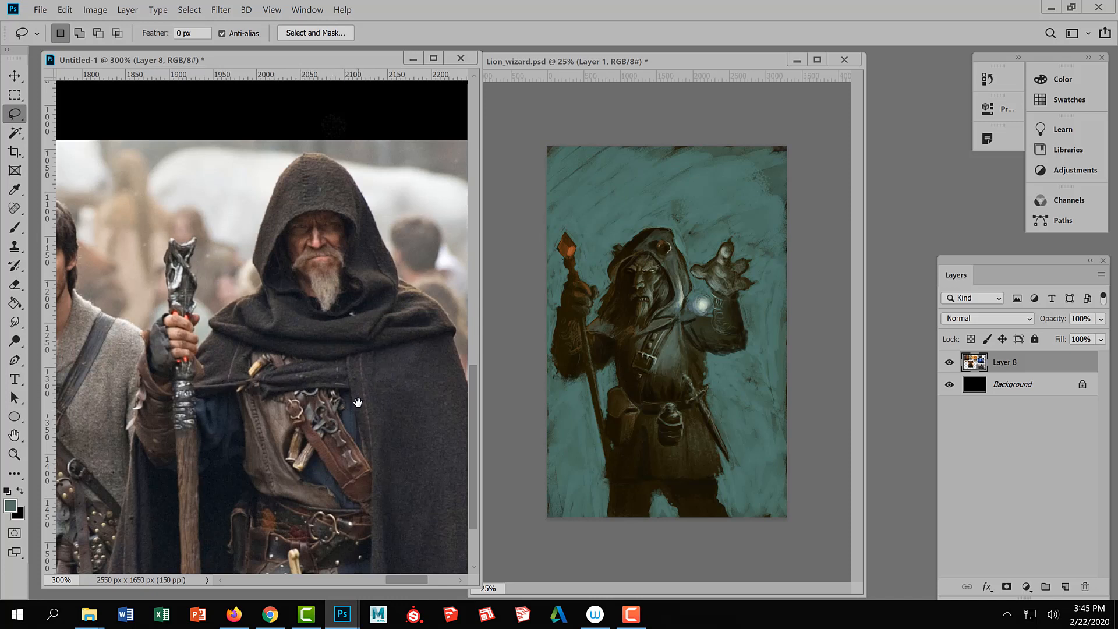
{"action": "left_click", "coordinate": [824, 391]}
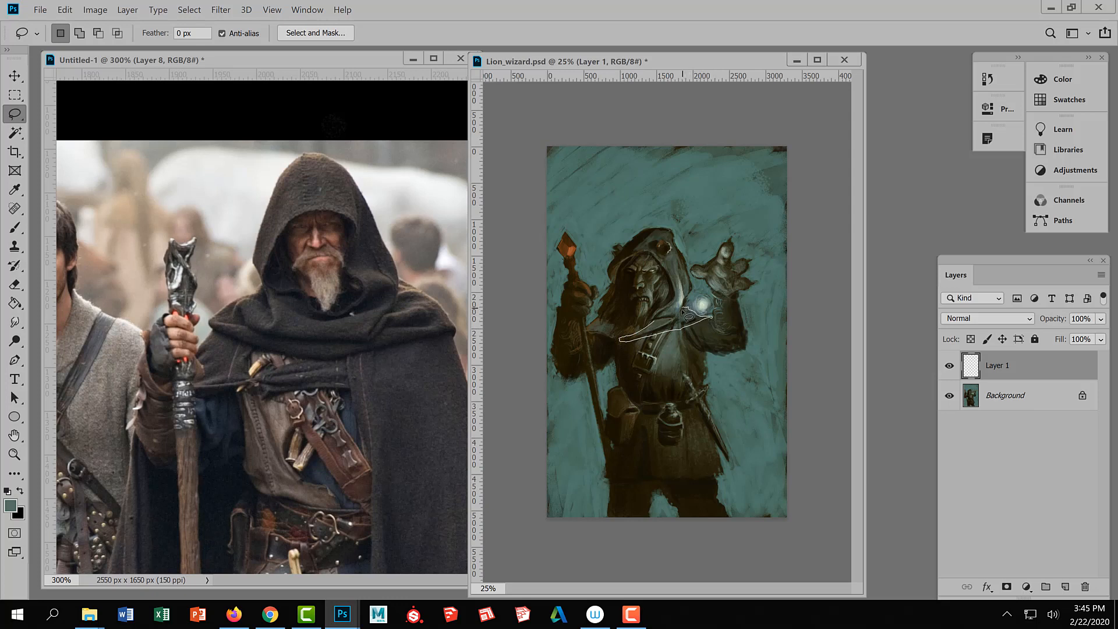
{"action": "mouse_move", "coordinate": [659, 321]}
{"action": "left_mouse_down"}
{"action": "mouse_move", "coordinate": [616, 313]}
{"action": "mouse_move", "coordinate": [620, 342]}
{"action": "mouse_move", "coordinate": [595, 317]}
{"action": "mouse_move", "coordinate": [586, 331]}
{"action": "mouse_move", "coordinate": [621, 338]}
{"action": "left_mouse_up"}
{"action": "key", "text": "shift"}
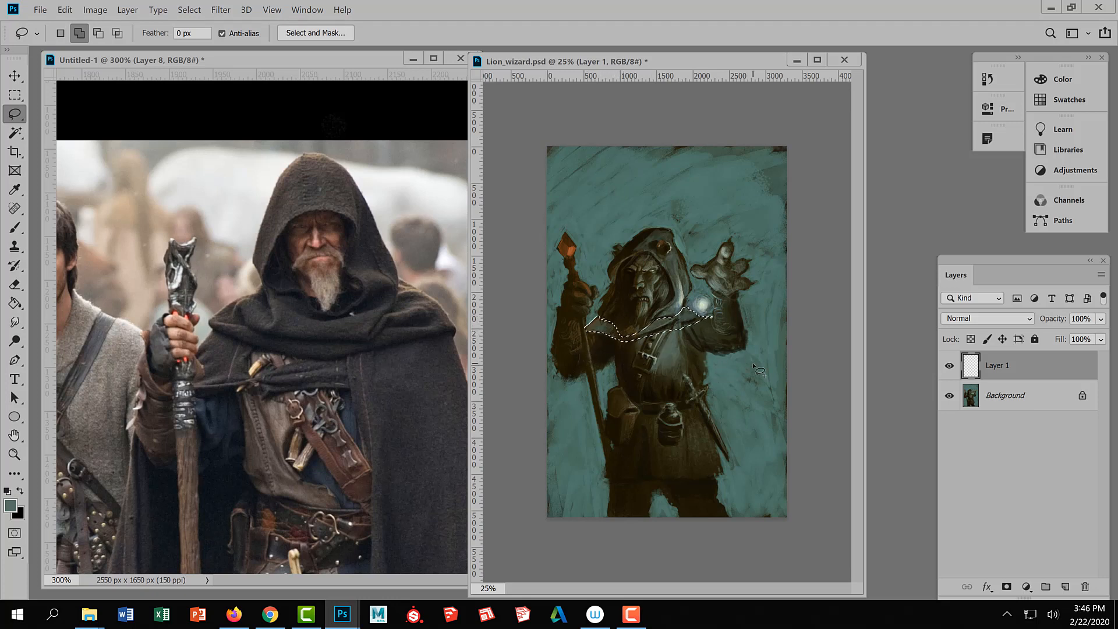
{"action": "key", "text": "shift"}
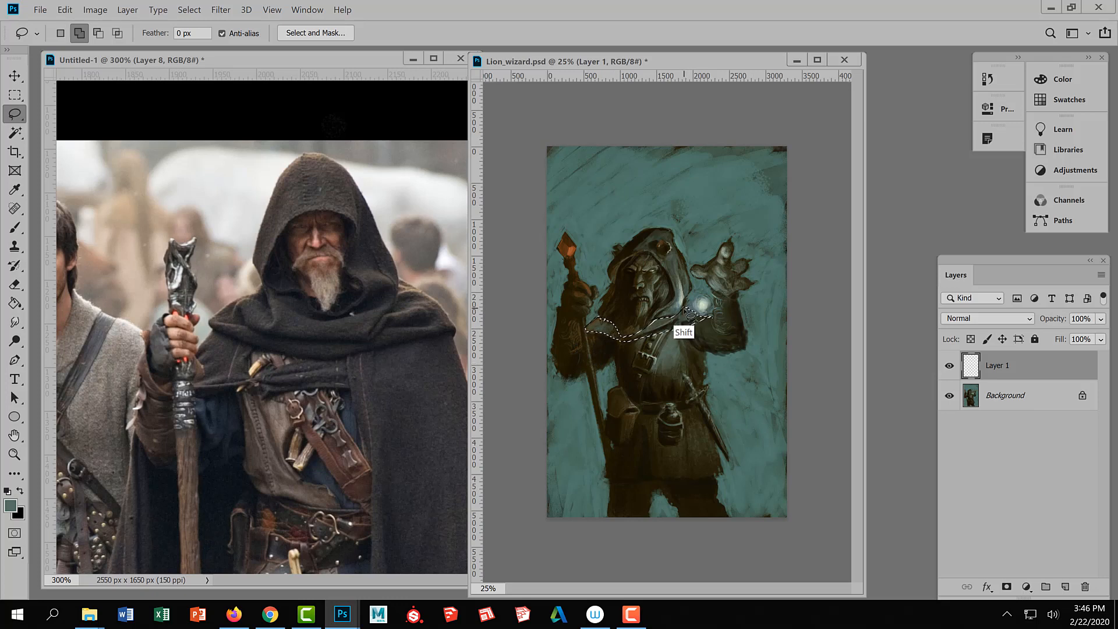
{"action": "mouse_move", "coordinate": [706, 308]}
{"action": "left_mouse_down"}
{"action": "mouse_move", "coordinate": [713, 318]}
{"action": "mouse_move", "coordinate": [714, 306]}
{"action": "left_mouse_up"}
{"action": "key", "text": "shift"}
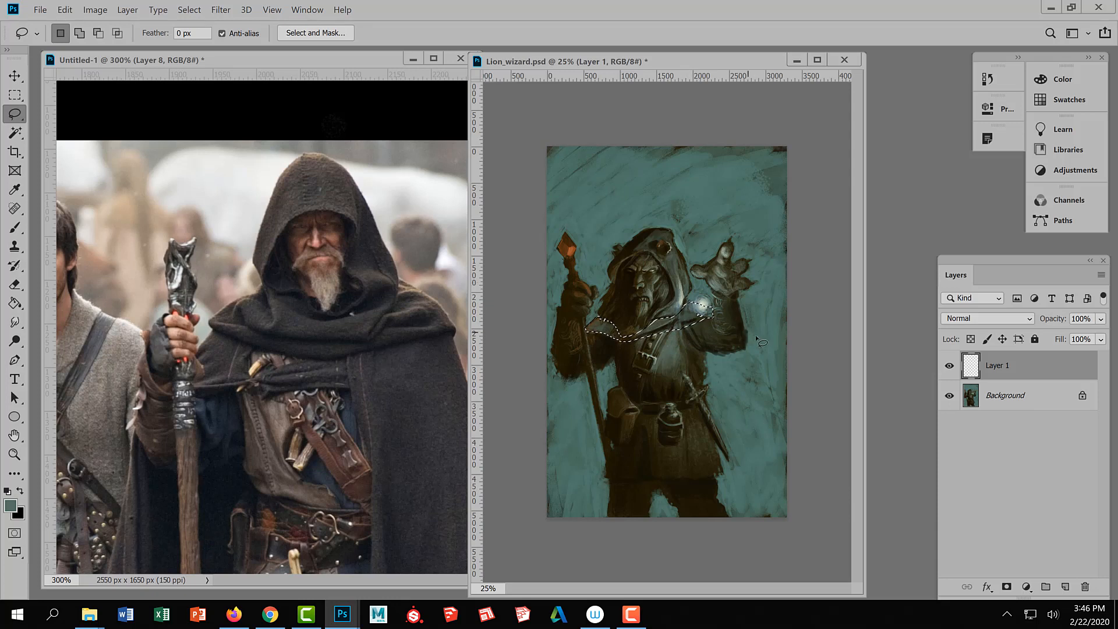
Try extending the lasso selection into a long cape down both sides of the wizard, then clear the selection.
{"action": "key", "text": "shift"}
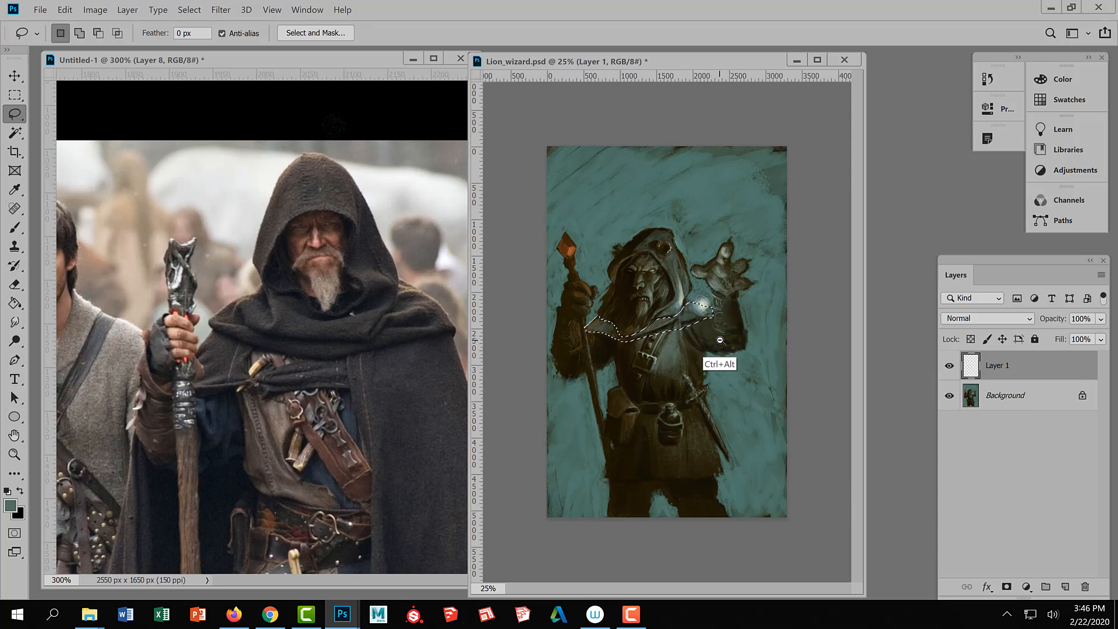
{"action": "key", "text": "ctrl+minus"}
{"action": "key", "text": "shift"}
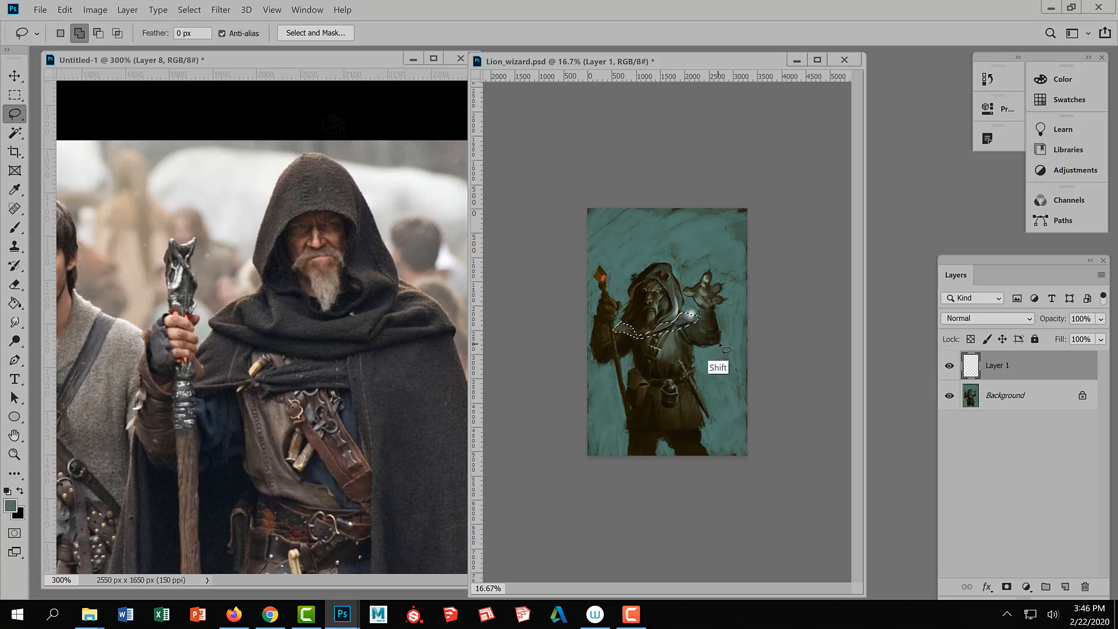
{"action": "key", "text": "alt"}
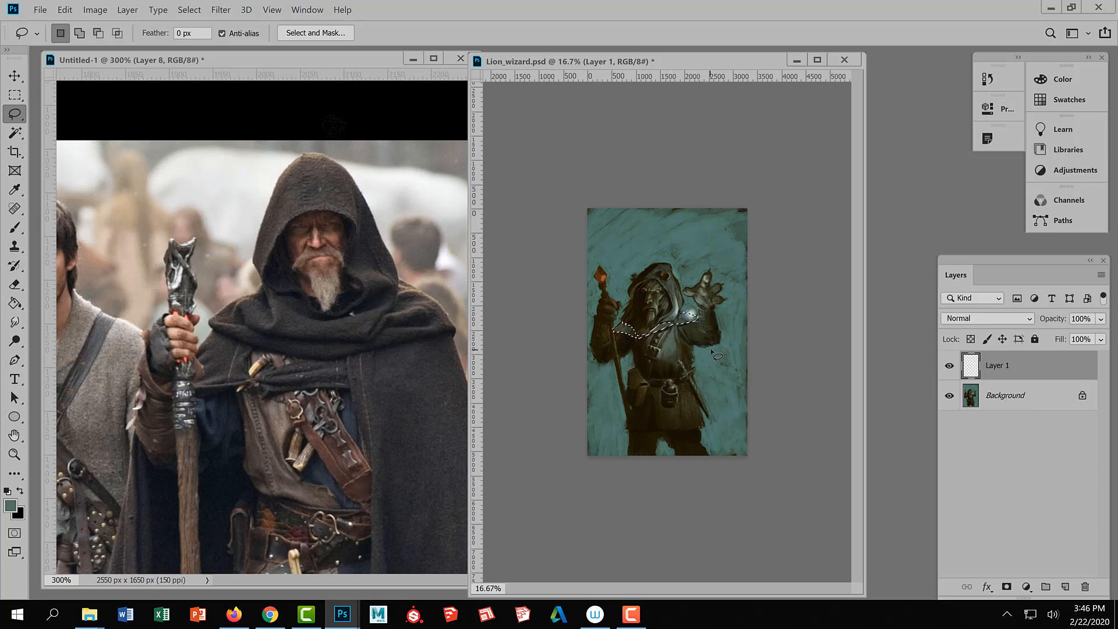
{"action": "key", "text": "shift"}
{"action": "mouse_move", "coordinate": [713, 346]}
{"action": "left_mouse_down"}
{"action": "mouse_move", "coordinate": [748, 463]}
{"action": "mouse_move", "coordinate": [728, 471]}
{"action": "mouse_move", "coordinate": [714, 347]}
{"action": "left_mouse_up"}
{"action": "key", "text": "ctrl"}
{"action": "key", "text": "ctrl+z"}
{"action": "key", "text": "shift"}
{"action": "mouse_move", "coordinate": [712, 346]}
{"action": "left_mouse_down"}
{"action": "mouse_move", "coordinate": [706, 404]}
{"action": "mouse_move", "coordinate": [691, 372]}
{"action": "left_mouse_up"}
{"action": "mouse_move", "coordinate": [672, 447]}
{"action": "left_mouse_down"}
{"action": "mouse_move", "coordinate": [716, 364]}
{"action": "mouse_move", "coordinate": [708, 408]}
{"action": "mouse_move", "coordinate": [673, 453]}
{"action": "mouse_move", "coordinate": [550, 465]}
{"action": "mouse_move", "coordinate": [576, 405]}
{"action": "mouse_move", "coordinate": [574, 365]}
{"action": "mouse_move", "coordinate": [593, 353]}
{"action": "mouse_move", "coordinate": [617, 368]}
{"action": "mouse_move", "coordinate": [625, 466]}
{"action": "mouse_move", "coordinate": [637, 476]}
{"action": "mouse_move", "coordinate": [652, 422]}
{"action": "mouse_move", "coordinate": [712, 372]}
{"action": "left_mouse_up"}
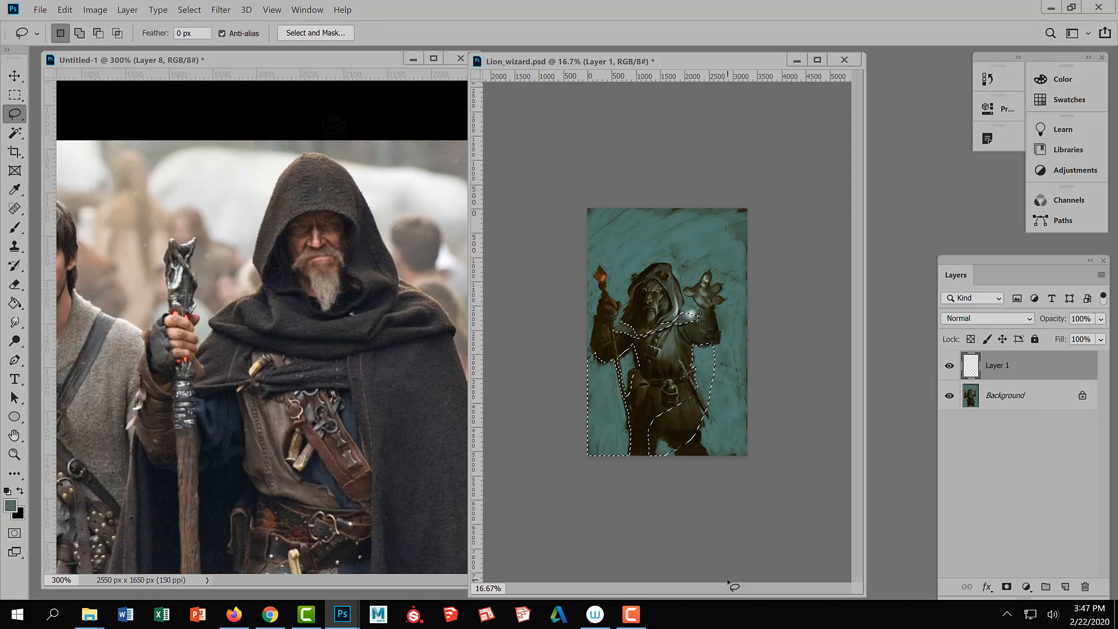
{"action": "key", "text": "alt"}
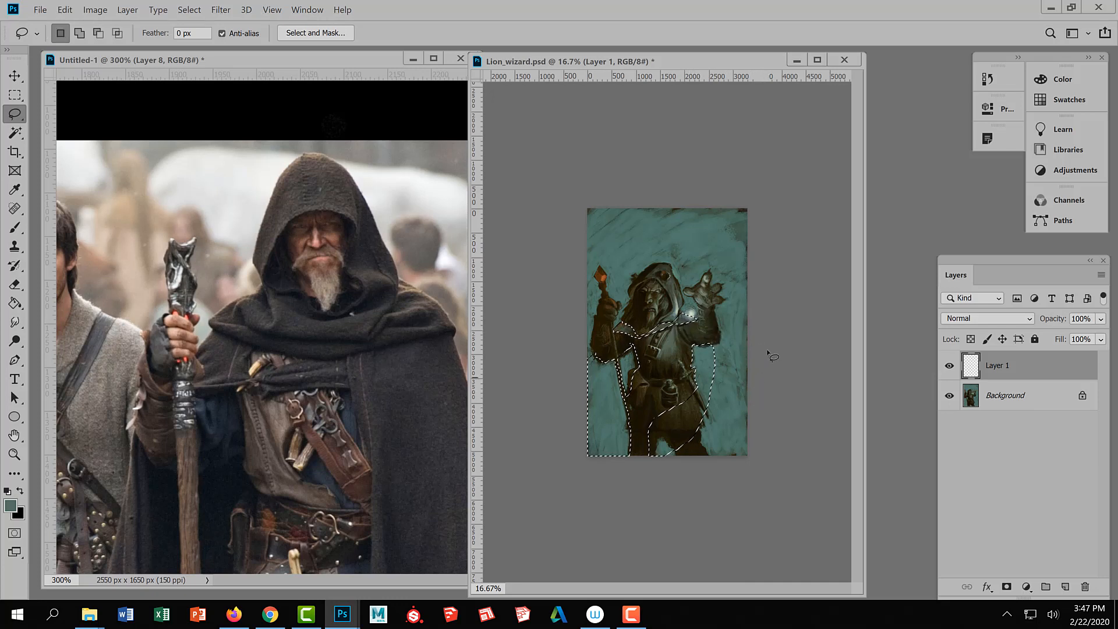
{"action": "key", "text": "shift"}
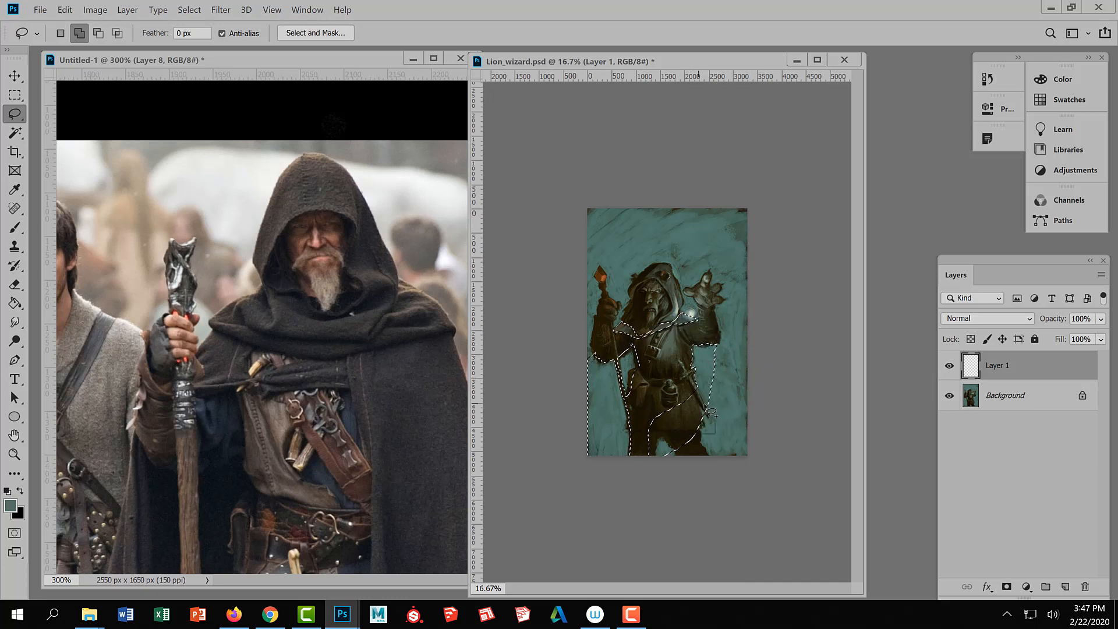
{"action": "key", "text": "shift"}
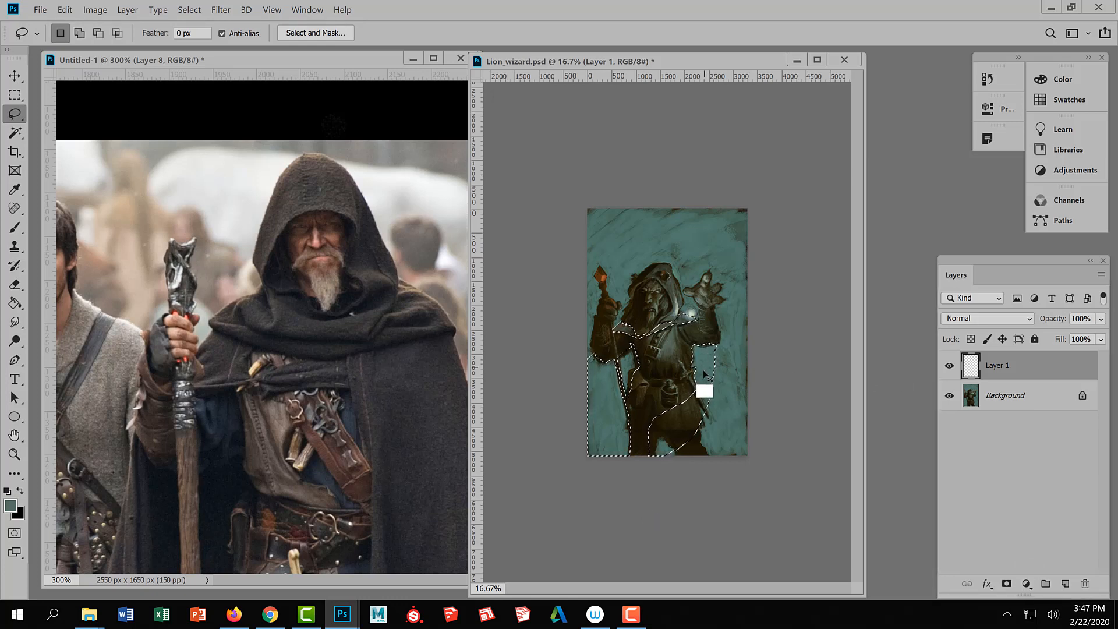
{"action": "key", "text": "ctrl+d"}
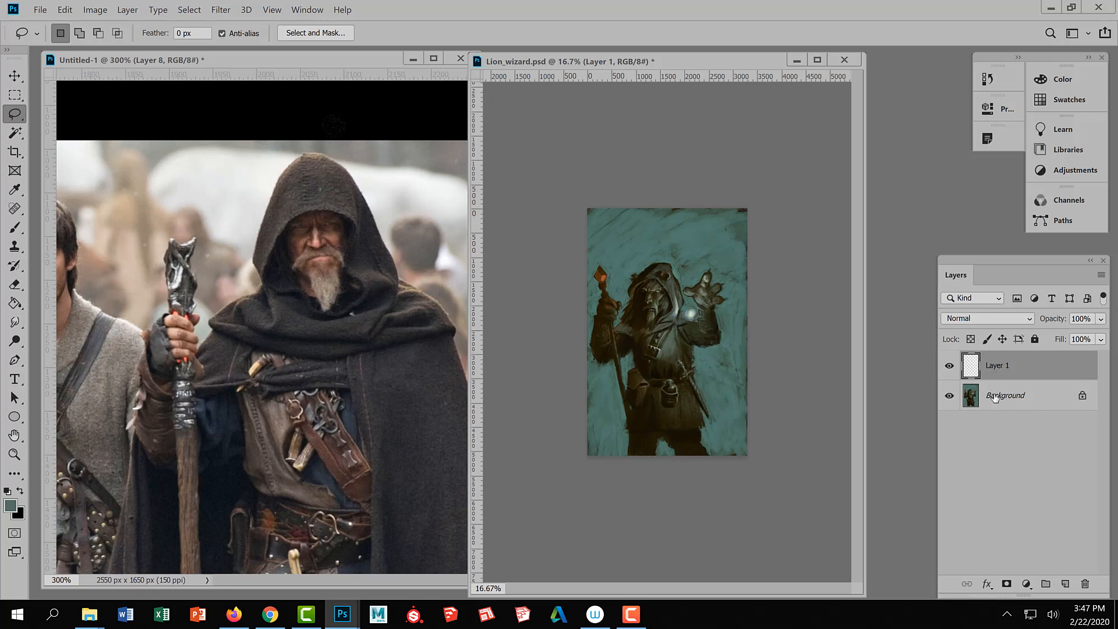
Extend the wizard painting's canvas by about 1400 px on its left side using the Crop tool with the Background layer selected.
{"action": "left_click", "coordinate": [994, 396]}
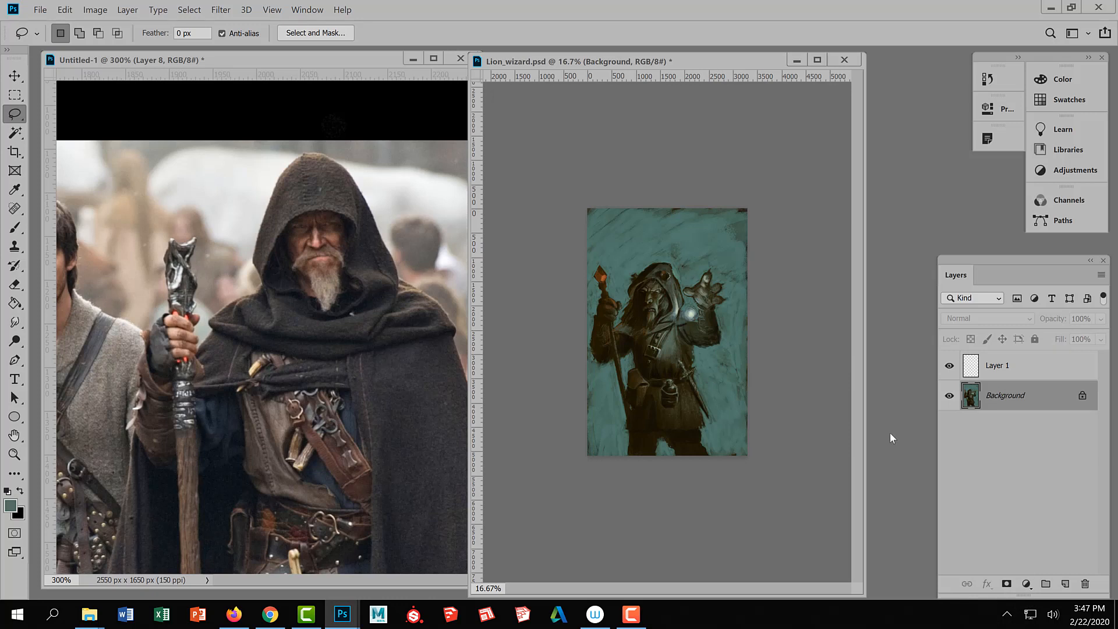
{"action": "key", "text": "ctrl+Tab"}
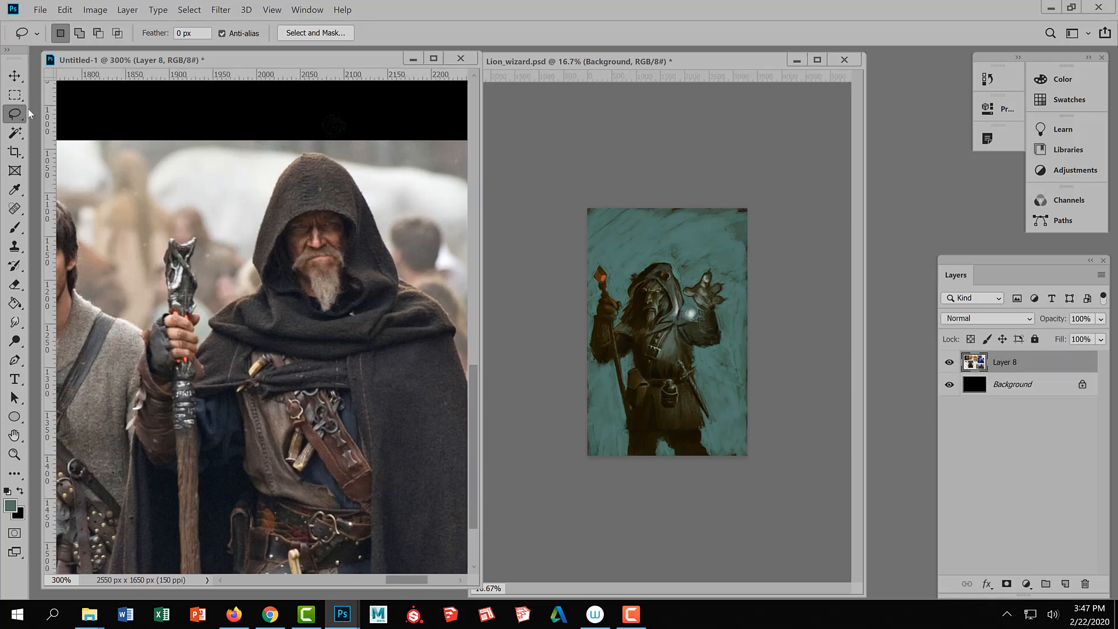
{"action": "left_click", "coordinate": [793, 262]}
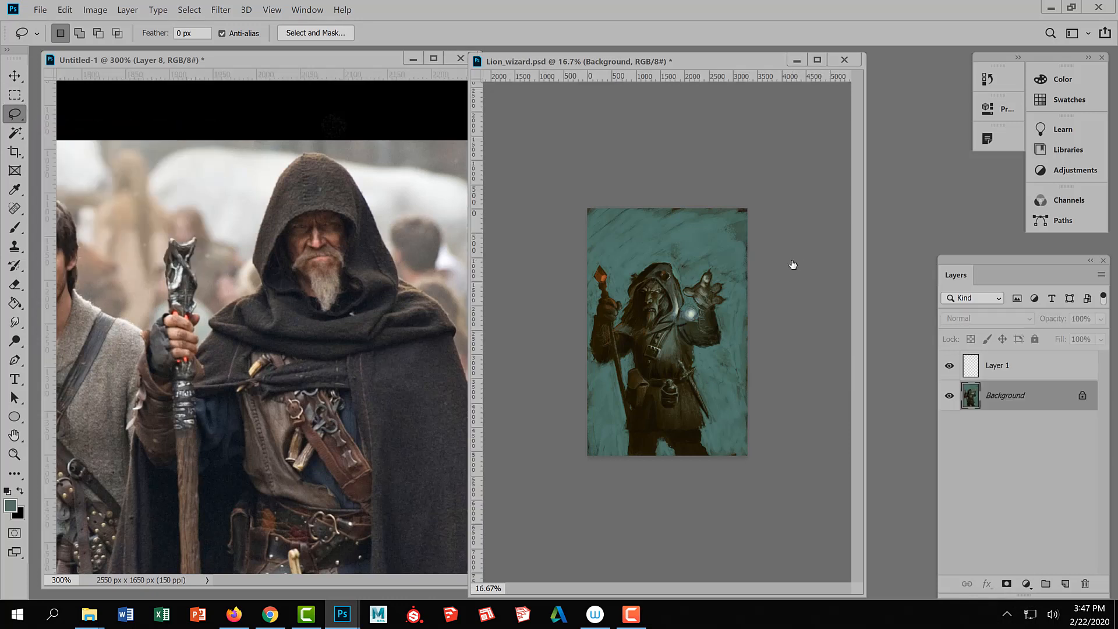
{"action": "key", "text": "ctrl+Tab"}
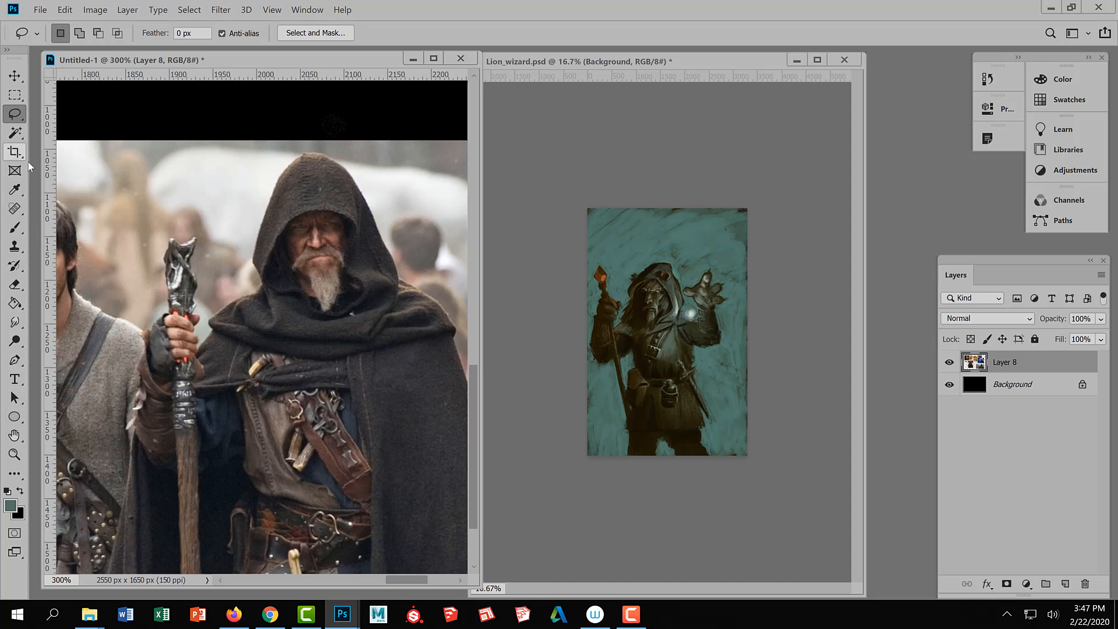
{"action": "key", "text": "c"}
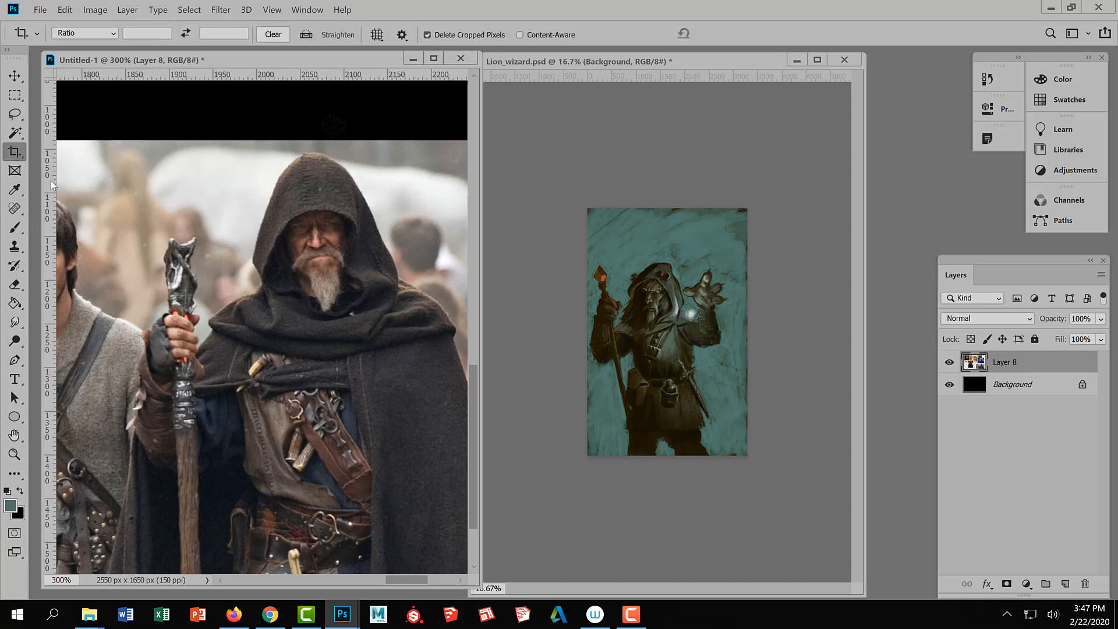
{"action": "left_click", "coordinate": [619, 327]}
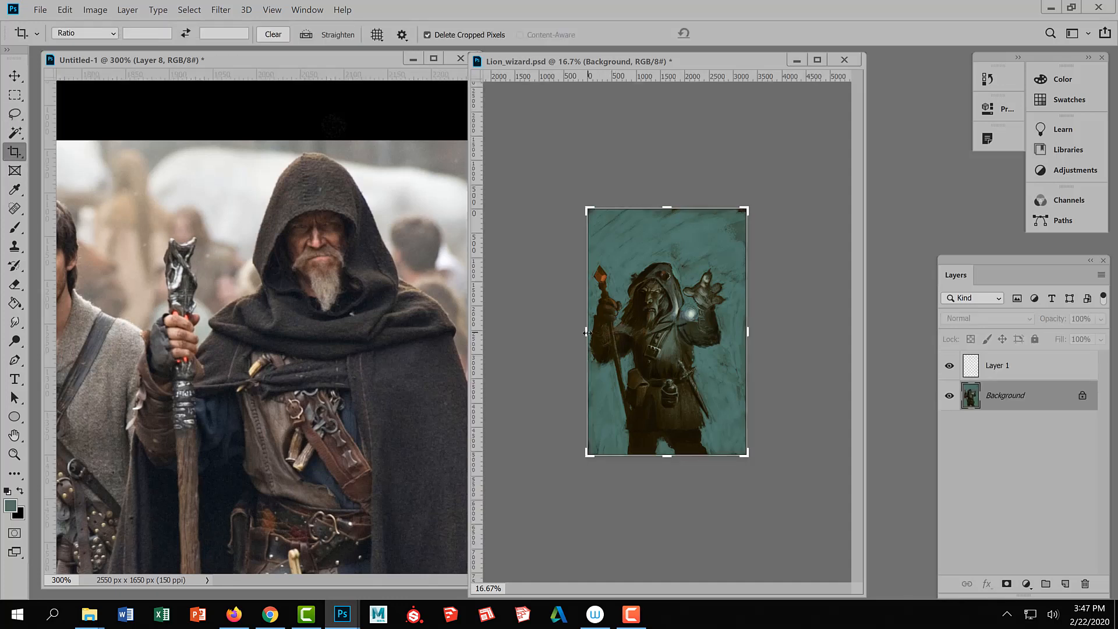
{"action": "left_click_drag", "start_coordinate": [587, 333], "coordinate": [552, 355]}
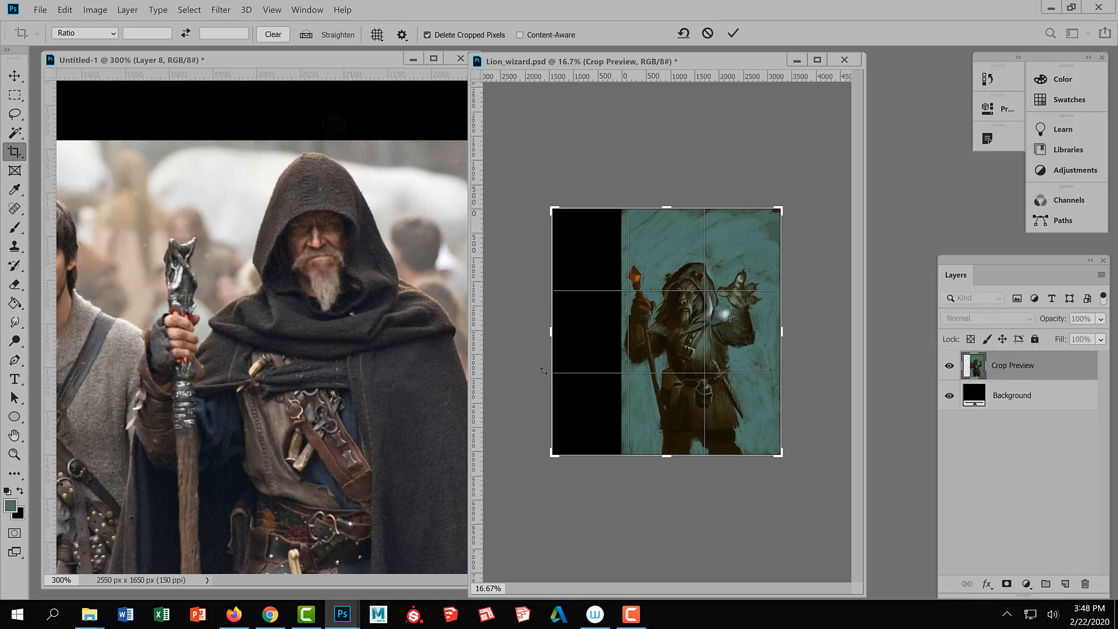
{"action": "key", "text": "Return"}
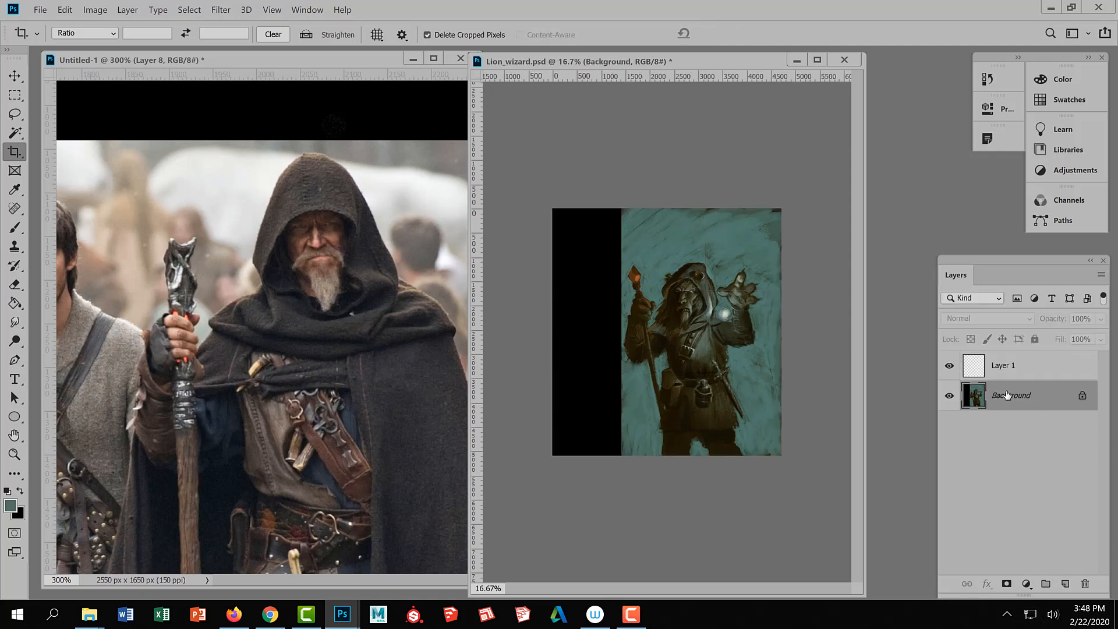
On Layer 1, cover the black strip of new canvas with dark teal strokes using a 250 px brush.
{"action": "left_click", "coordinate": [1016, 371]}
{"action": "left_click", "coordinate": [69, 233]}
{"action": "left_click", "coordinate": [13, 230]}
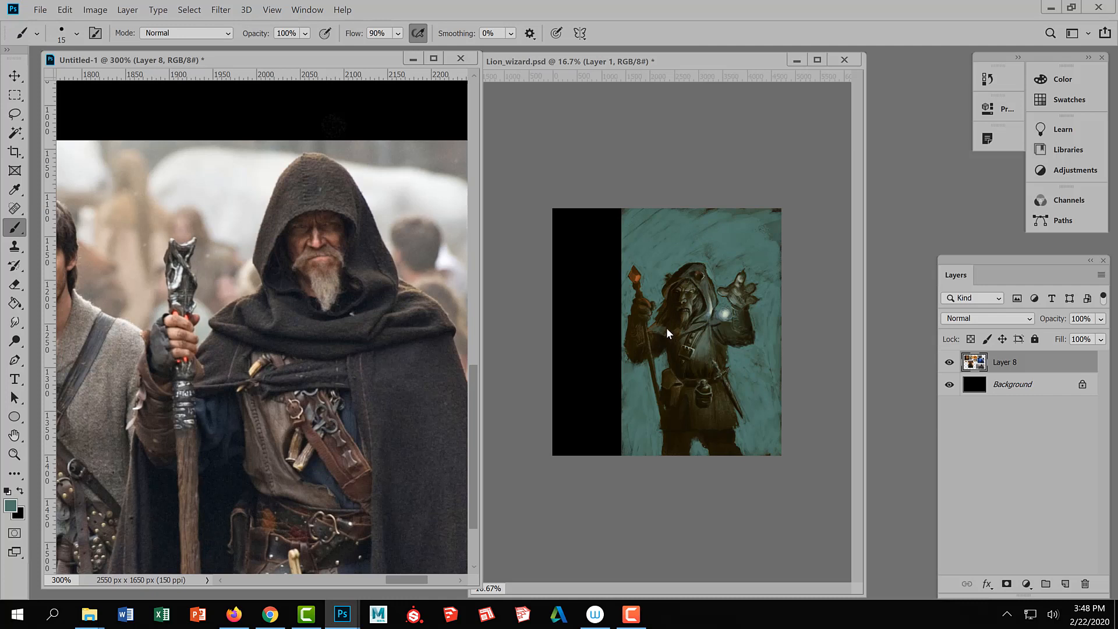
{"action": "key", "text": "bracketright"}
{"action": "key", "text": "bracketright"}
{"action": "key", "text": "bracketright"}
{"action": "key", "text": "bracketright"}
{"action": "key", "text": "bracketright"}
{"action": "key", "text": "bracketright"}
{"action": "key", "text": "bracketright"}
{"action": "key", "text": "bracketright"}
{"action": "key", "text": "bracketright"}
{"action": "key", "text": "bracketright"}
{"action": "key", "text": "bracketright"}
{"action": "key", "text": "bracketright"}
{"action": "key", "text": "bracketright"}
{"action": "key", "text": "bracketright"}
{"action": "key", "text": "bracketright"}
{"action": "key", "text": "bracketright"}
{"action": "left_click", "coordinate": [628, 233]}
{"action": "mouse_move", "coordinate": [615, 229]}
{"action": "left_mouse_down"}
{"action": "mouse_move", "coordinate": [594, 272]}
{"action": "mouse_move", "coordinate": [621, 230]}
{"action": "mouse_move", "coordinate": [603, 270]}
{"action": "mouse_move", "coordinate": [561, 274]}
{"action": "mouse_move", "coordinate": [586, 201]}
{"action": "left_mouse_up"}
{"action": "key", "text": "bracketleft"}
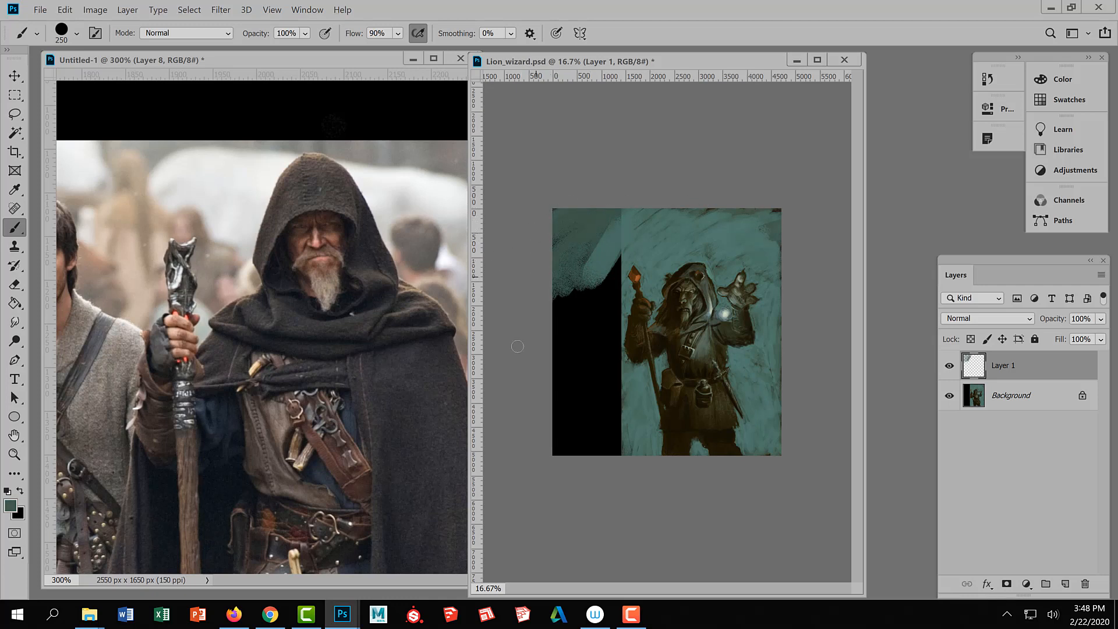
{"action": "mouse_move", "coordinate": [517, 347]}
{"action": "left_mouse_down"}
{"action": "mouse_move", "coordinate": [567, 322]}
{"action": "mouse_move", "coordinate": [561, 465]}
{"action": "mouse_move", "coordinate": [598, 403]}
{"action": "mouse_move", "coordinate": [618, 470]}
{"action": "mouse_move", "coordinate": [633, 428]}
{"action": "left_mouse_up"}
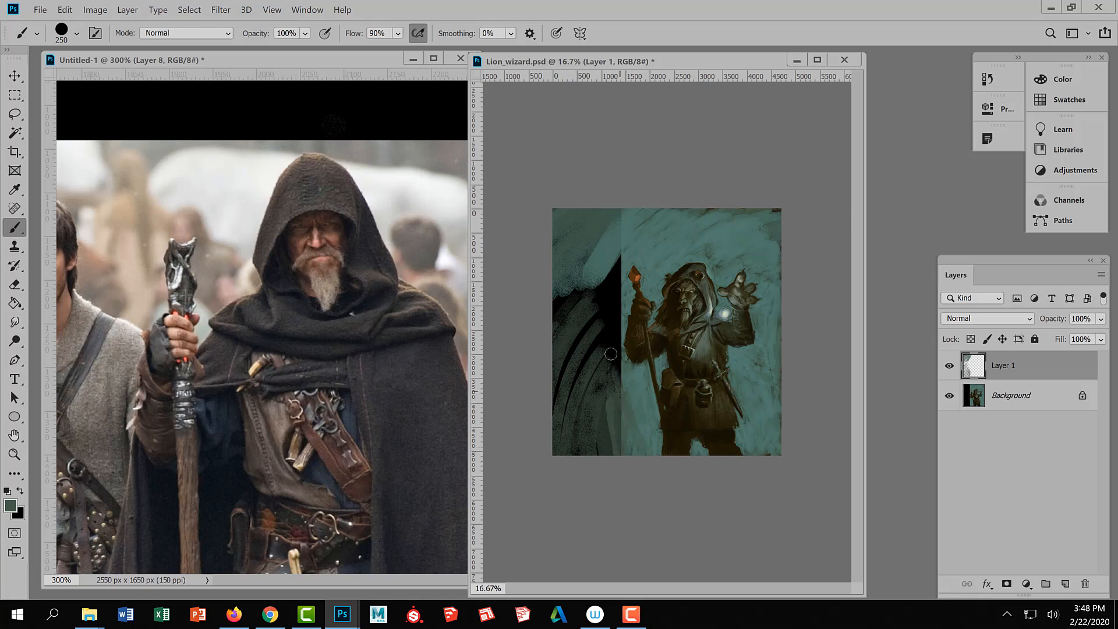
{"action": "mouse_move", "coordinate": [611, 354]}
{"action": "left_mouse_down"}
{"action": "mouse_move", "coordinate": [603, 291]}
{"action": "mouse_move", "coordinate": [587, 342]}
{"action": "mouse_move", "coordinate": [608, 271]}
{"action": "mouse_move", "coordinate": [582, 275]}
{"action": "mouse_move", "coordinate": [544, 338]}
{"action": "mouse_move", "coordinate": [551, 394]}
{"action": "mouse_move", "coordinate": [599, 340]}
{"action": "mouse_move", "coordinate": [561, 407]}
{"action": "mouse_move", "coordinate": [569, 422]}
{"action": "mouse_move", "coordinate": [593, 408]}
{"action": "mouse_move", "coordinate": [614, 365]}
{"action": "mouse_move", "coordinate": [579, 454]}
{"action": "mouse_move", "coordinate": [615, 427]}
{"action": "mouse_move", "coordinate": [564, 467]}
{"action": "left_mouse_up"}
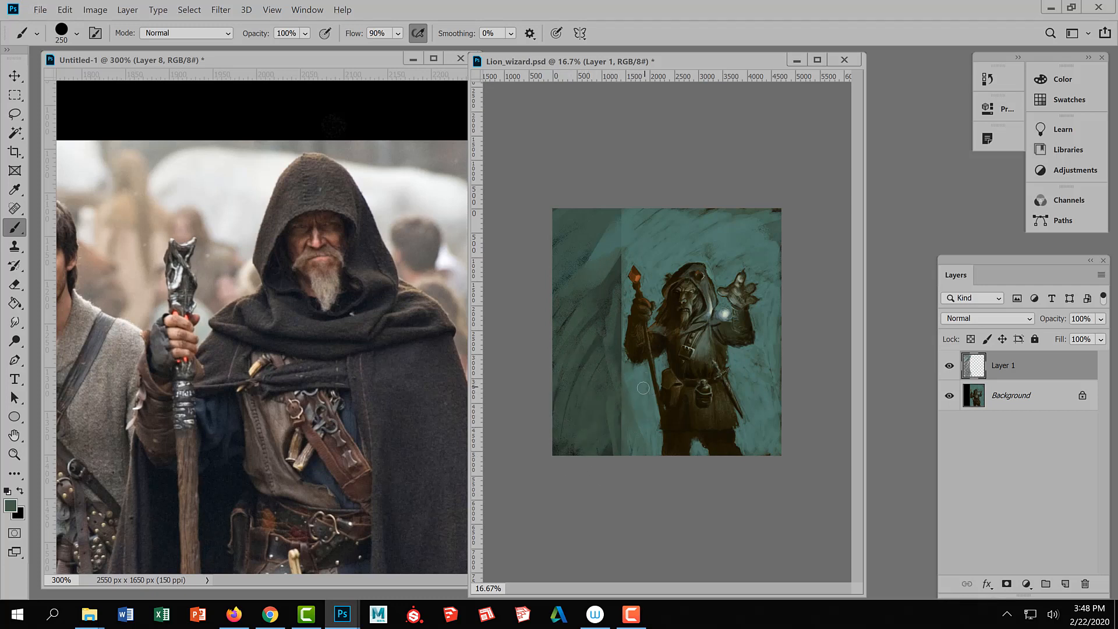
Blend the painted strip into the original background with teal strokes across the vertical seam and along the canvas's left side.
{"action": "mouse_move", "coordinate": [617, 407]}
{"action": "left_mouse_down"}
{"action": "mouse_move", "coordinate": [596, 473]}
{"action": "mouse_move", "coordinate": [629, 430]}
{"action": "mouse_move", "coordinate": [630, 456]}
{"action": "mouse_move", "coordinate": [619, 452]}
{"action": "mouse_move", "coordinate": [632, 398]}
{"action": "mouse_move", "coordinate": [599, 415]}
{"action": "mouse_move", "coordinate": [583, 446]}
{"action": "left_mouse_up"}
{"action": "mouse_move", "coordinate": [608, 395]}
{"action": "left_mouse_down"}
{"action": "mouse_move", "coordinate": [560, 448]}
{"action": "mouse_move", "coordinate": [606, 432]}
{"action": "left_mouse_up"}
{"action": "mouse_move", "coordinate": [604, 391]}
{"action": "left_mouse_down"}
{"action": "mouse_move", "coordinate": [623, 251]}
{"action": "mouse_move", "coordinate": [616, 266]}
{"action": "mouse_move", "coordinate": [640, 254]}
{"action": "left_mouse_up"}
{"action": "mouse_move", "coordinate": [600, 306]}
{"action": "left_mouse_down"}
{"action": "mouse_move", "coordinate": [598, 356]}
{"action": "mouse_move", "coordinate": [613, 363]}
{"action": "left_mouse_up"}
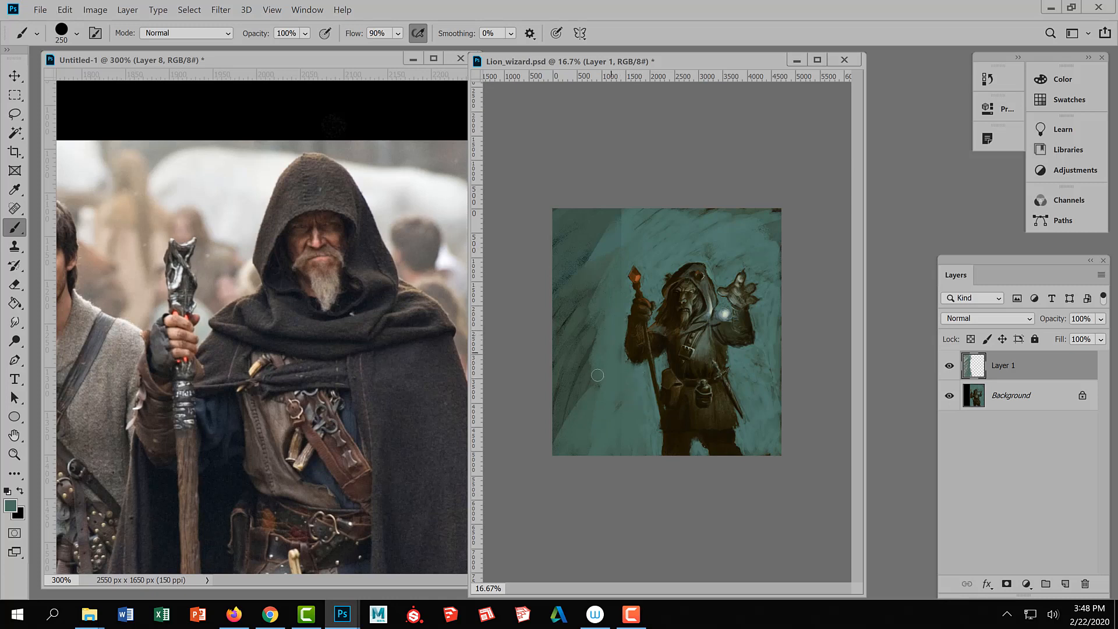
{"action": "mouse_move", "coordinate": [597, 375]}
{"action": "left_mouse_down"}
{"action": "mouse_move", "coordinate": [591, 293]}
{"action": "mouse_move", "coordinate": [569, 323]}
{"action": "mouse_move", "coordinate": [574, 285]}
{"action": "mouse_move", "coordinate": [601, 240]}
{"action": "mouse_move", "coordinate": [592, 229]}
{"action": "mouse_move", "coordinate": [643, 196]}
{"action": "left_mouse_up"}
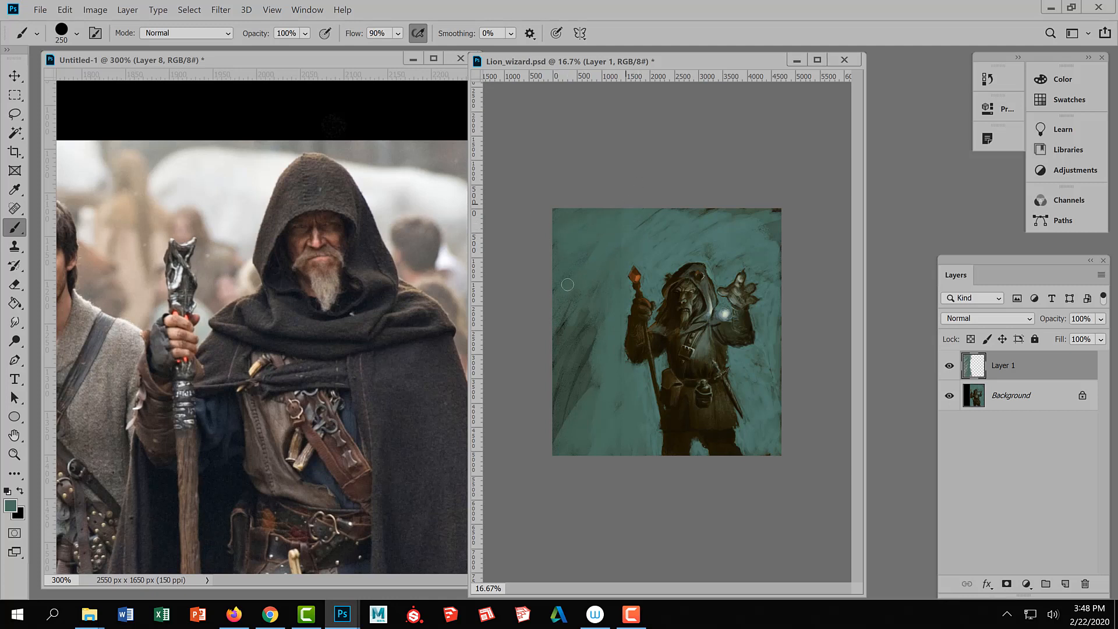
{"action": "mouse_move", "coordinate": [564, 313]}
{"action": "left_mouse_down"}
{"action": "mouse_move", "coordinate": [548, 357]}
{"action": "mouse_move", "coordinate": [582, 343]}
{"action": "mouse_move", "coordinate": [558, 387]}
{"action": "mouse_move", "coordinate": [572, 375]}
{"action": "mouse_move", "coordinate": [578, 399]}
{"action": "mouse_move", "coordinate": [599, 380]}
{"action": "mouse_move", "coordinate": [553, 457]}
{"action": "left_mouse_up"}
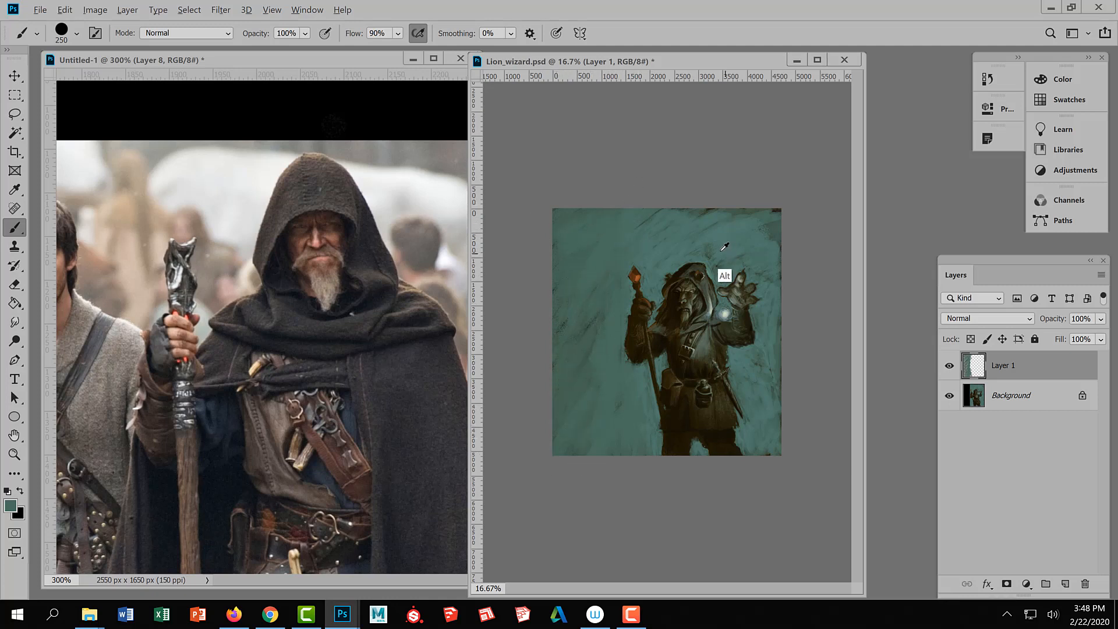
{"action": "key", "text": "alt"}
{"action": "left_click", "coordinate": [651, 295], "text": "alt"}
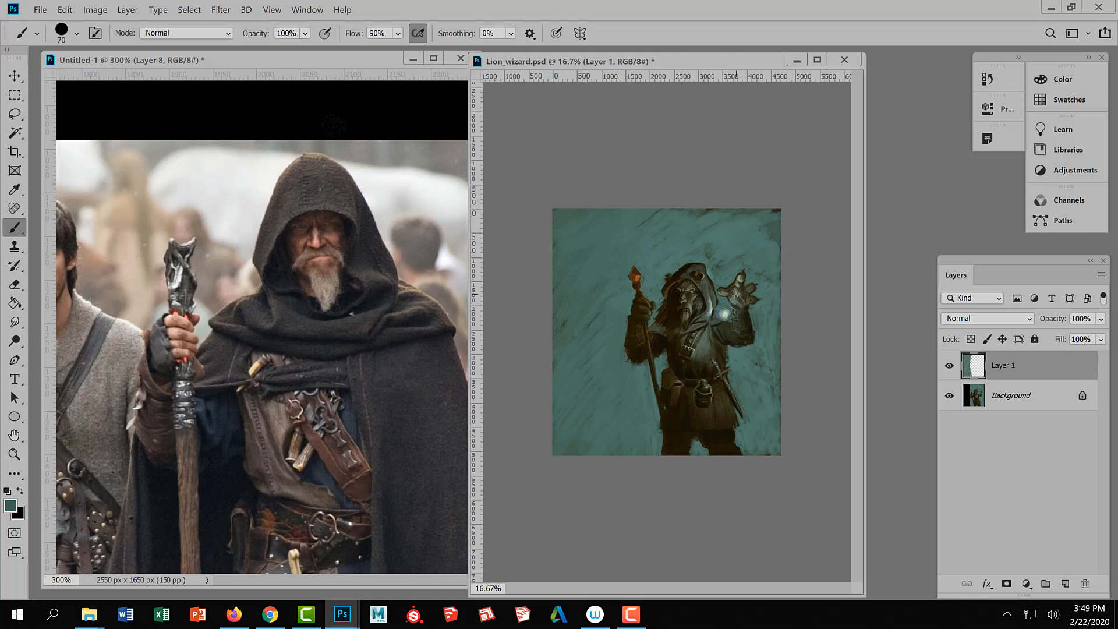
Darken the extension's top edge with a 250 px brush and a tone sampled from the upper-right corner, then undo a trial lower-left stroke.
{"action": "key", "text": "bracketright"}
{"action": "key", "text": "bracketright"}
{"action": "key", "text": "bracketright"}
{"action": "key", "text": "bracketright"}
{"action": "key", "text": "bracketright"}
{"action": "left_click", "coordinate": [777, 210], "text": "alt"}
{"action": "mouse_move", "coordinate": [612, 212]}
{"action": "left_mouse_down"}
{"action": "mouse_move", "coordinate": [557, 230]}
{"action": "mouse_move", "coordinate": [557, 216]}
{"action": "left_mouse_up"}
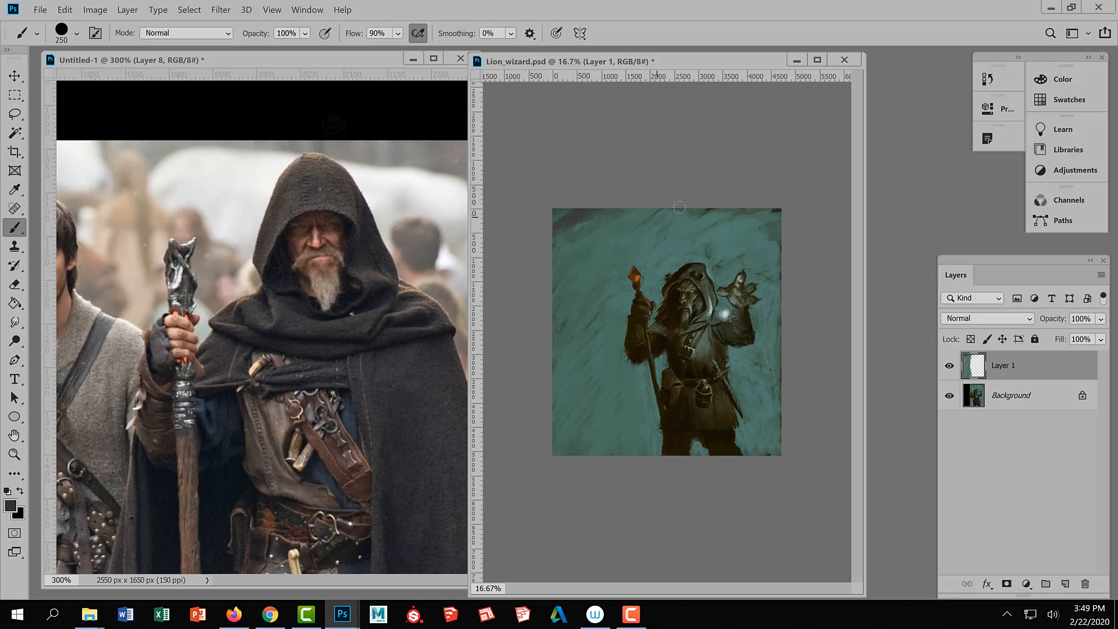
{"action": "left_click_drag", "start_coordinate": [551, 454], "coordinate": [585, 394]}
{"action": "key", "text": "ctrl+z"}
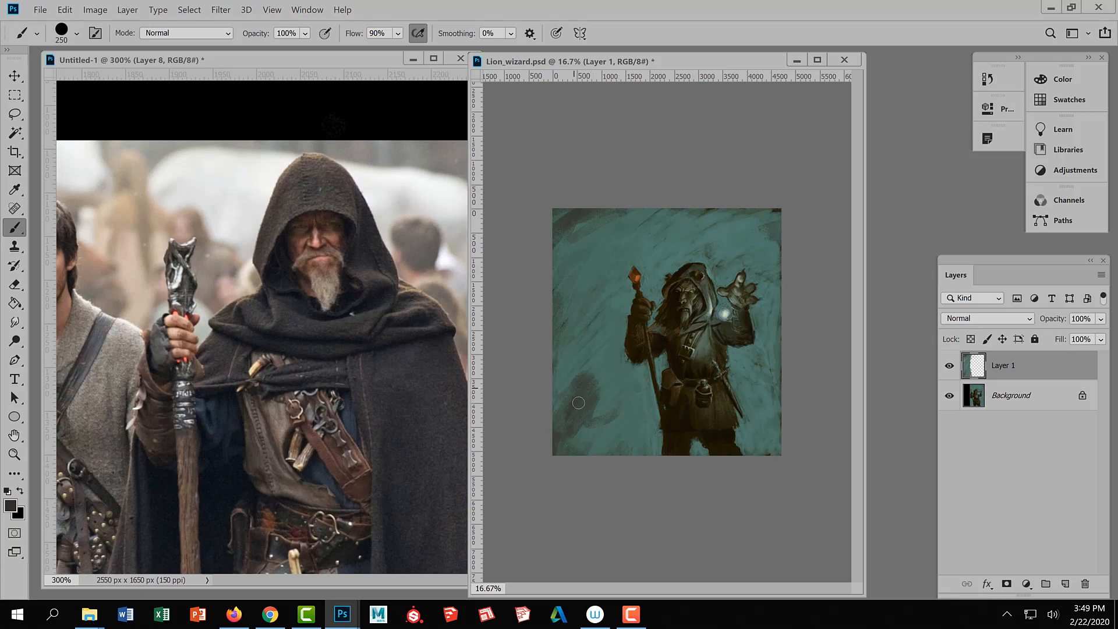
Paint over the dark patches in the background's upper area and along its sides with teal sampled beside the wizard, using a 250 px brush.
{"action": "left_click", "coordinate": [638, 401], "text": "alt"}
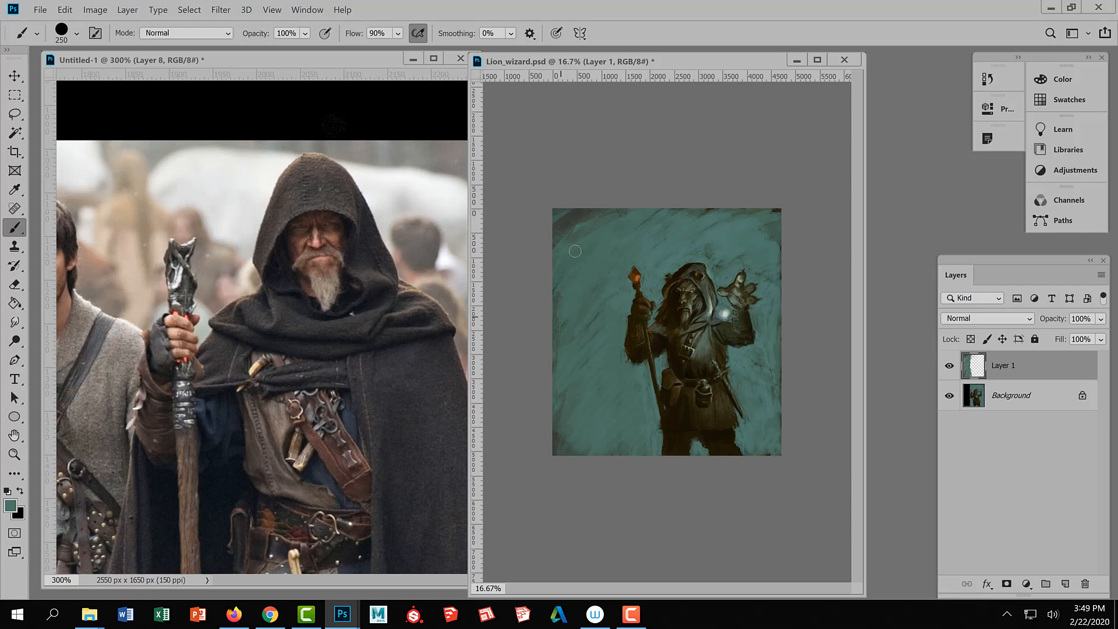
{"action": "mouse_move", "coordinate": [588, 227]}
{"action": "left_mouse_down"}
{"action": "mouse_move", "coordinate": [562, 233]}
{"action": "mouse_move", "coordinate": [567, 222]}
{"action": "left_mouse_up"}
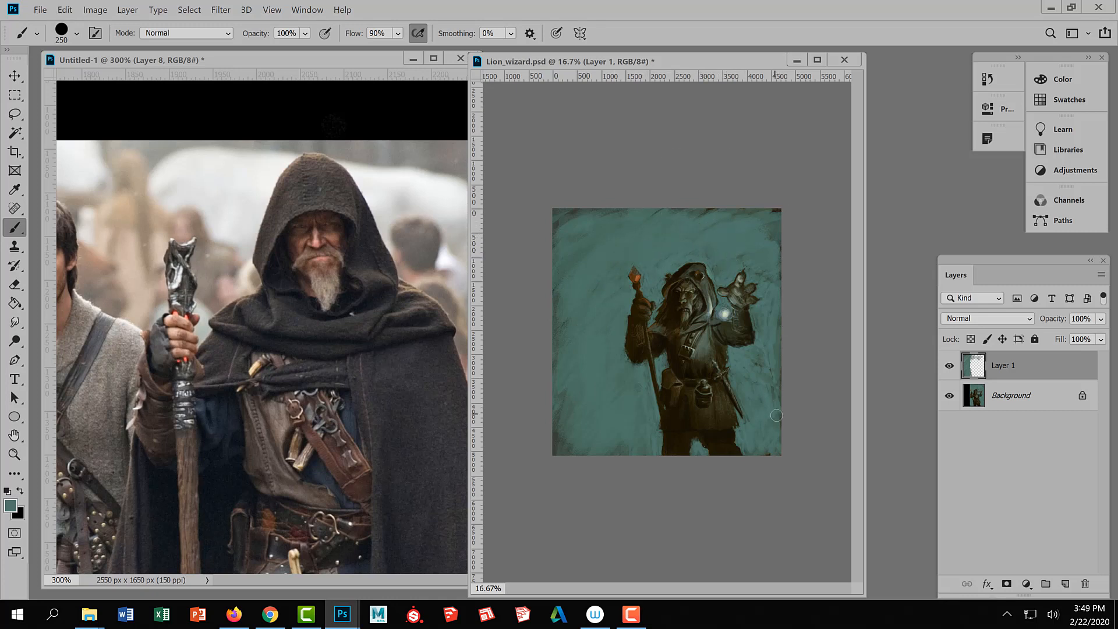
{"action": "key", "text": "ctrl+plus"}
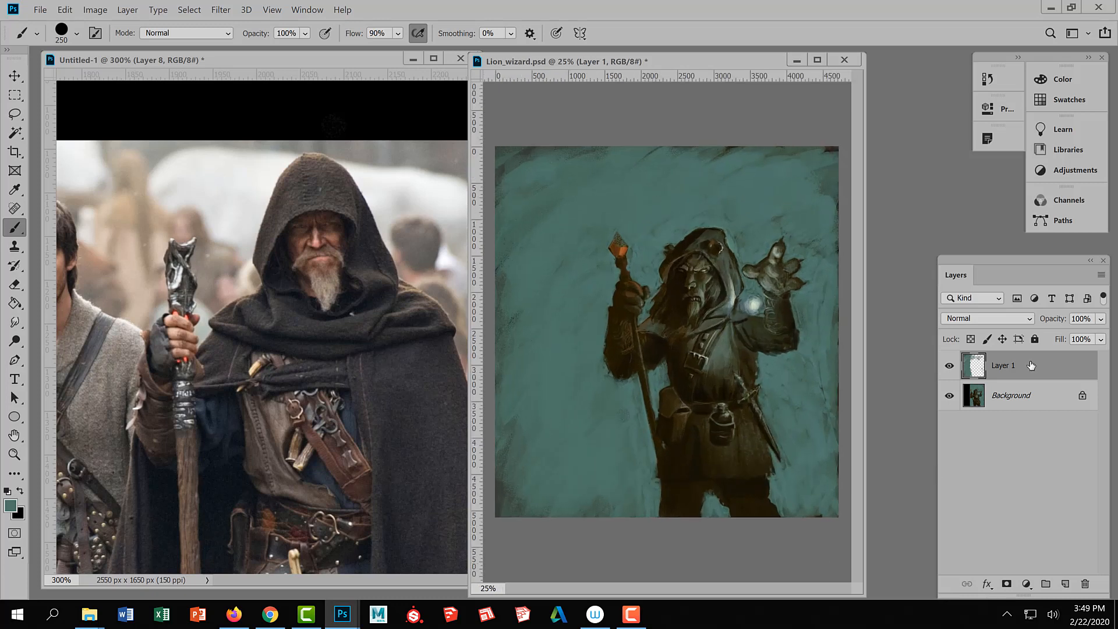
Compare the painting with and without Layer 1, merge it into the Background, and add a new empty layer.
{"action": "left_click", "coordinate": [948, 366]}
{"action": "left_click", "coordinate": [949, 365]}
{"action": "key", "text": "ctrl+e"}
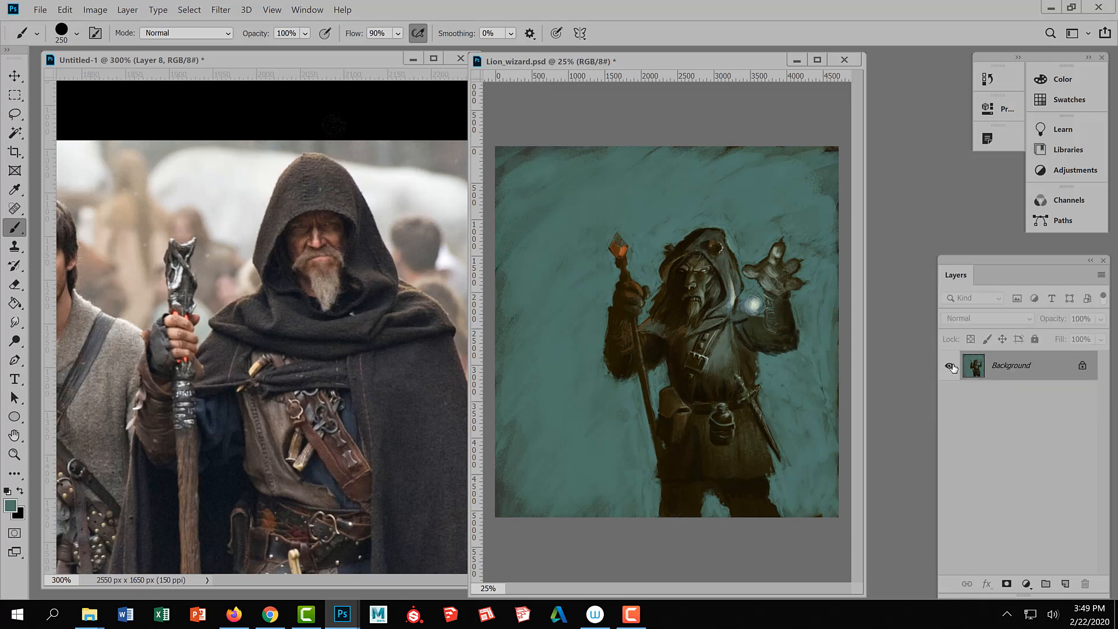
{"action": "key", "text": "ctrl+minus"}
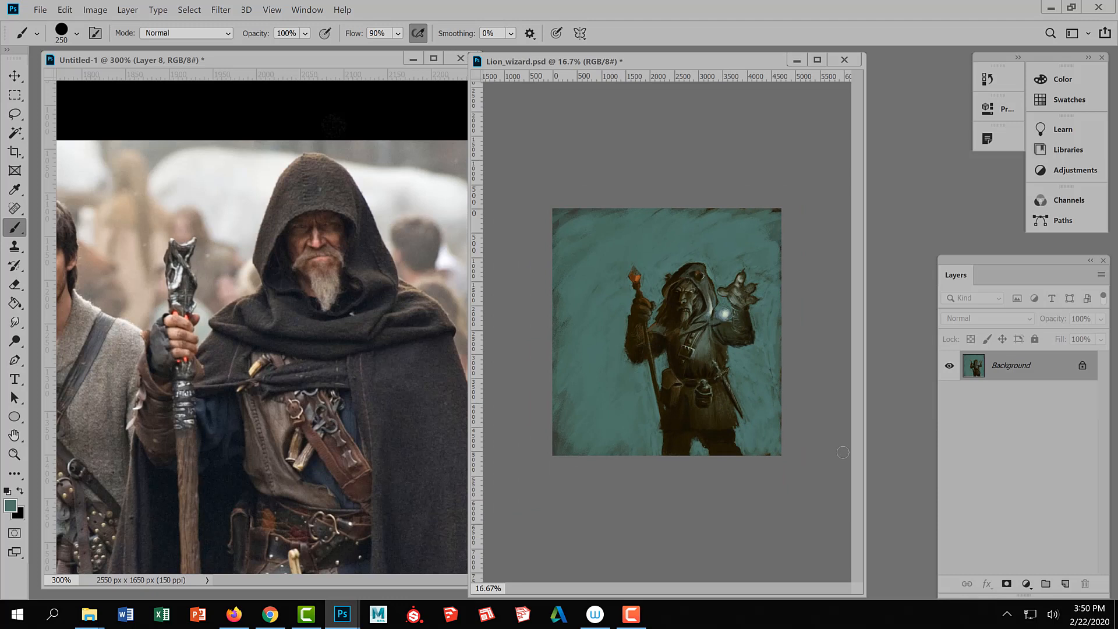
{"action": "key", "text": "ctrl+shift+alt+n"}
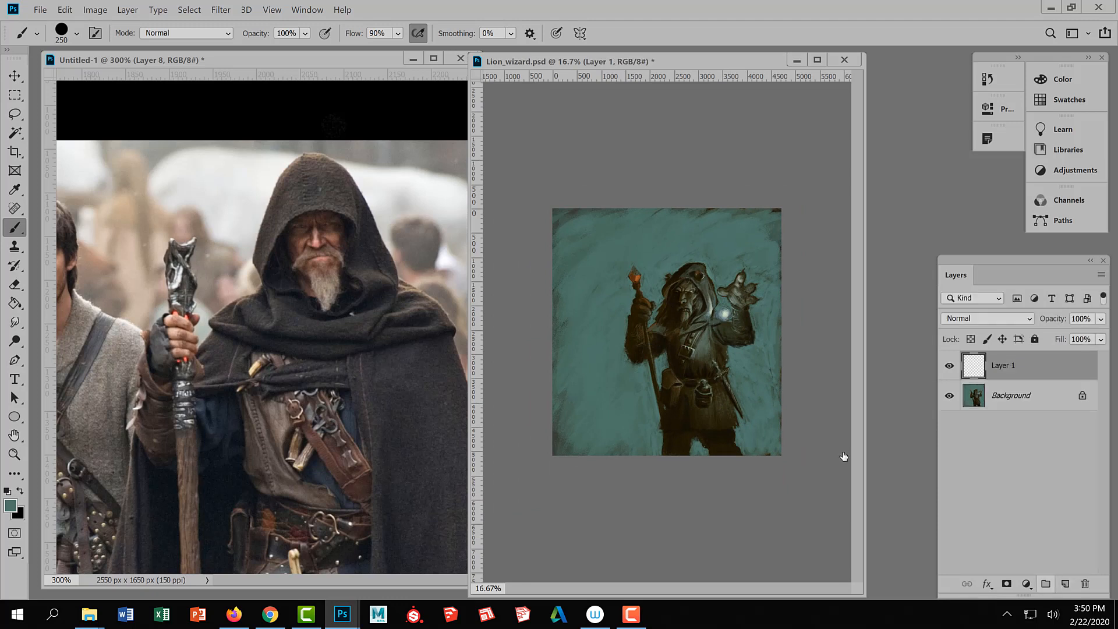
{"action": "key", "text": "ctrl+Tab"}
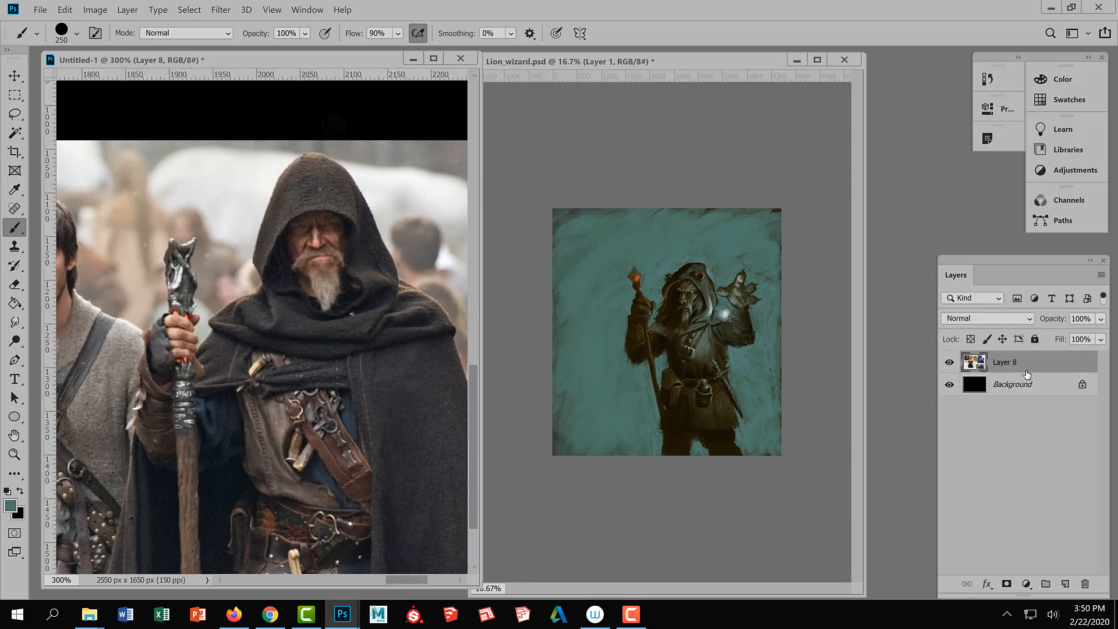
{"action": "key", "text": "ctrl+Tab"}
{"action": "key", "text": "ctrl+plus"}
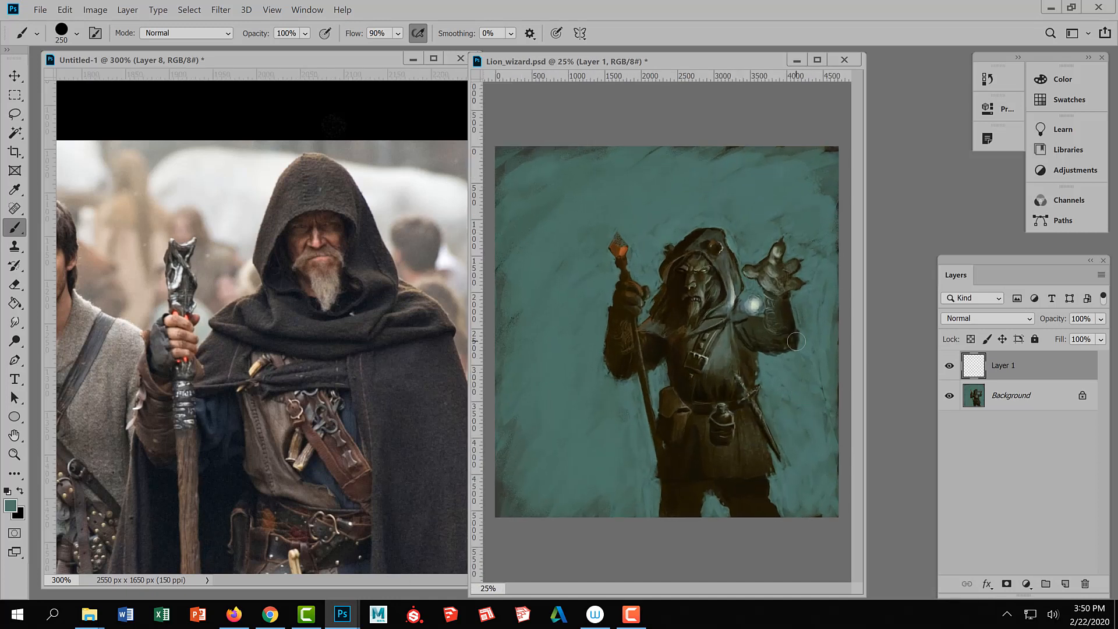
Lasso a large cloak shape from the staff arm out to the lower-left background, along the canvas's bottom edge and up to the opposite shoulder.
{"action": "key", "text": "ctrl+Tab"}
{"action": "left_click", "coordinate": [16, 114]}
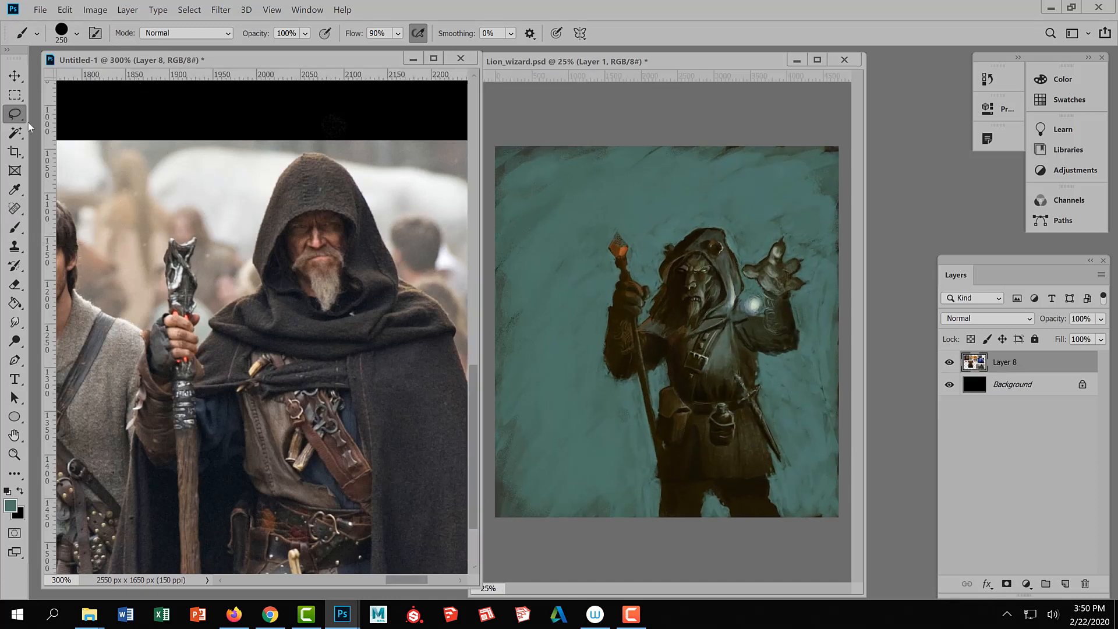
{"action": "left_click", "coordinate": [640, 332]}
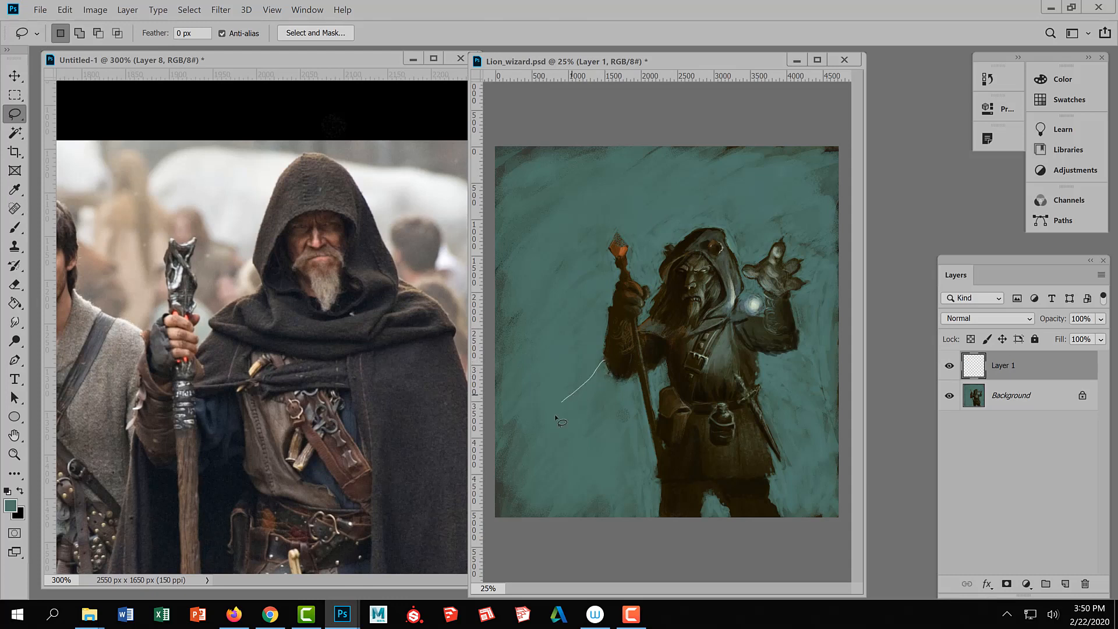
{"action": "mouse_move", "coordinate": [555, 417]}
{"action": "left_mouse_down"}
{"action": "mouse_move", "coordinate": [522, 481]}
{"action": "mouse_move", "coordinate": [537, 511]}
{"action": "mouse_move", "coordinate": [639, 529]}
{"action": "mouse_move", "coordinate": [715, 529]}
{"action": "mouse_move", "coordinate": [744, 512]}
{"action": "left_mouse_up"}
{"action": "left_click_drag", "start_coordinate": [788, 428], "coordinate": [790, 361]}
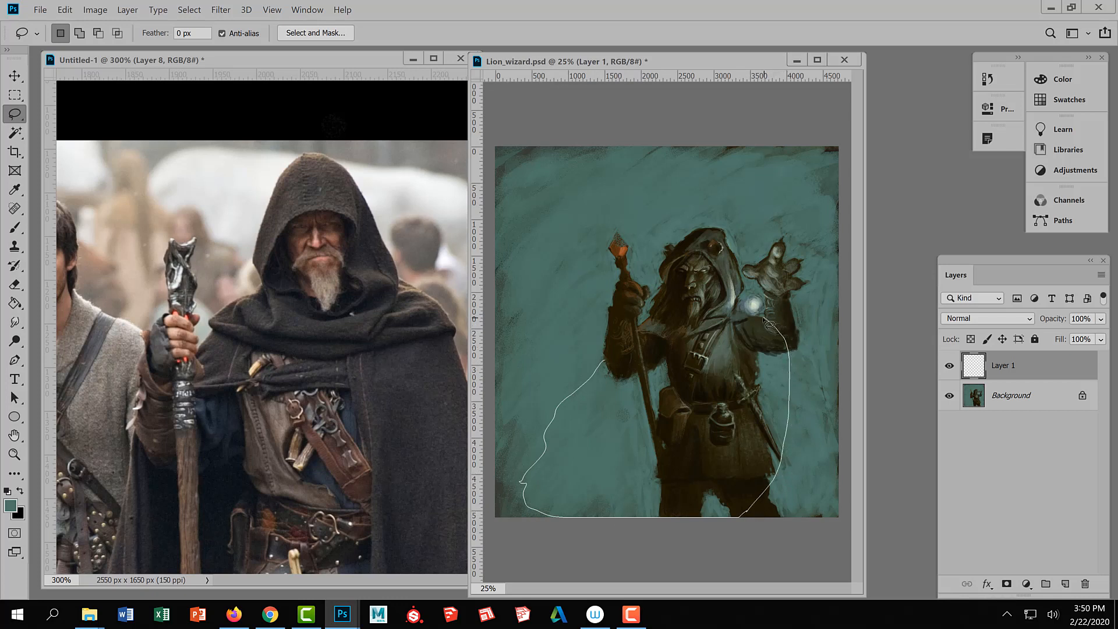
{"action": "mouse_move", "coordinate": [768, 323]}
{"action": "left_mouse_down"}
{"action": "mouse_move", "coordinate": [732, 311]}
{"action": "mouse_move", "coordinate": [650, 329]}
{"action": "mouse_move", "coordinate": [612, 366]}
{"action": "left_mouse_up"}
{"action": "key", "text": "alt"}
{"action": "mouse_move", "coordinate": [758, 316]}
{"action": "left_mouse_down"}
{"action": "mouse_move", "coordinate": [780, 375]}
{"action": "mouse_move", "coordinate": [776, 492]}
{"action": "mouse_move", "coordinate": [757, 514]}
{"action": "left_mouse_up"}
{"action": "key", "text": "ctrl+z"}
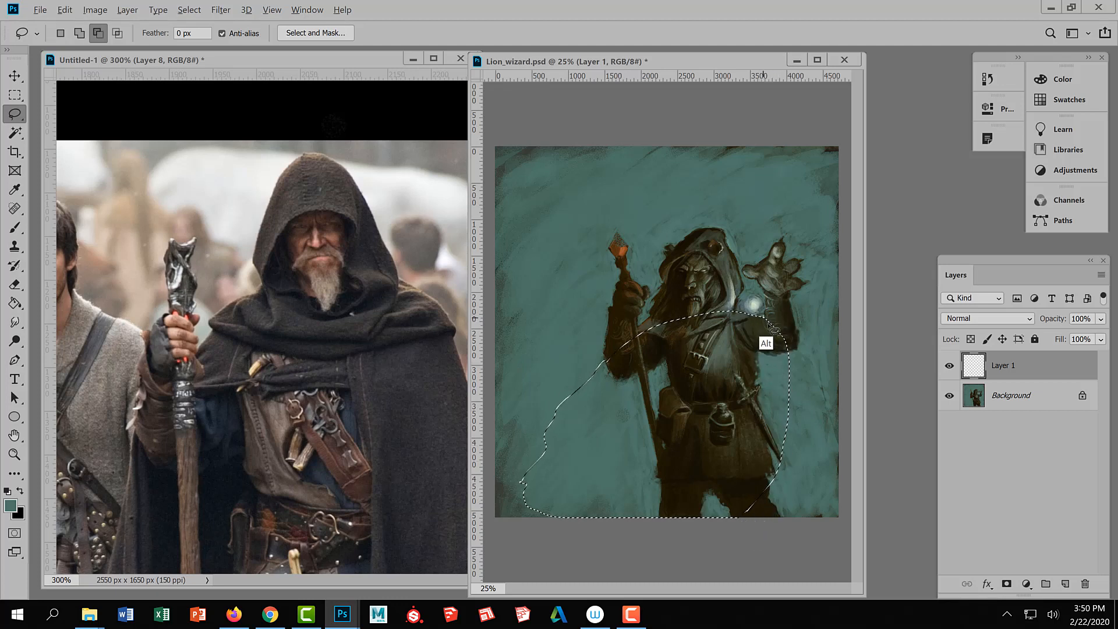
Trim the cloak selection's right edge closer to the body and reshape its lower-left edge into a ragged, torn outline with the Lasso.
{"action": "mouse_move", "coordinate": [767, 323]}
{"action": "left_mouse_down"}
{"action": "mouse_move", "coordinate": [782, 387]}
{"action": "mouse_move", "coordinate": [773, 330]}
{"action": "mouse_move", "coordinate": [769, 395]}
{"action": "mouse_move", "coordinate": [711, 536]}
{"action": "mouse_move", "coordinate": [788, 532]}
{"action": "mouse_move", "coordinate": [818, 408]}
{"action": "left_mouse_up"}
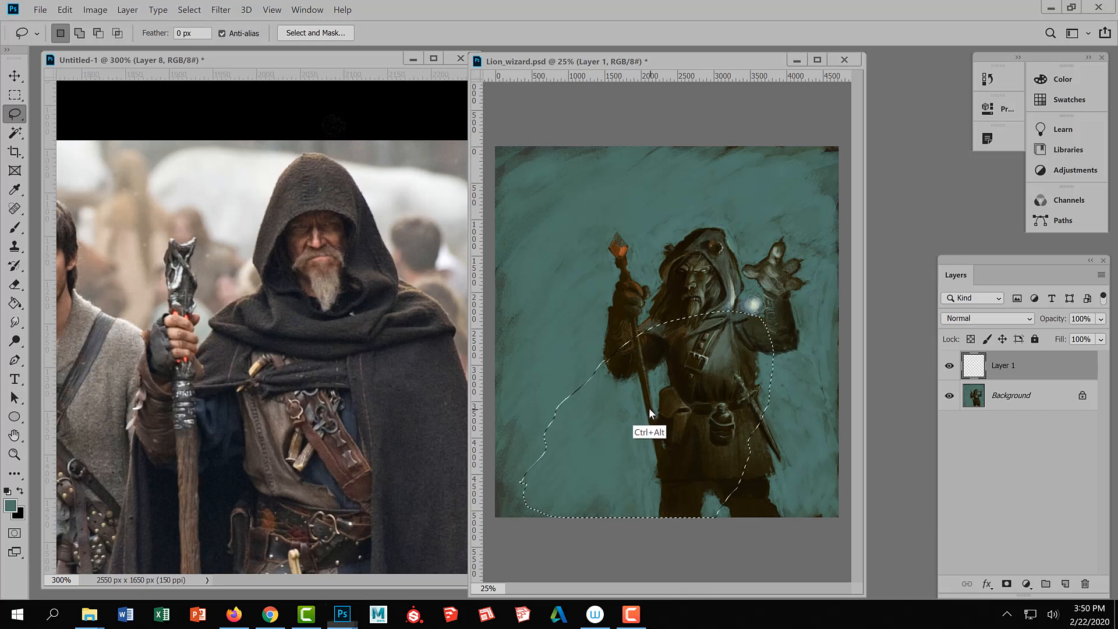
{"action": "left_click", "coordinate": [650, 413], "text": "ctrl+alt"}
{"action": "left_click", "coordinate": [645, 256]}
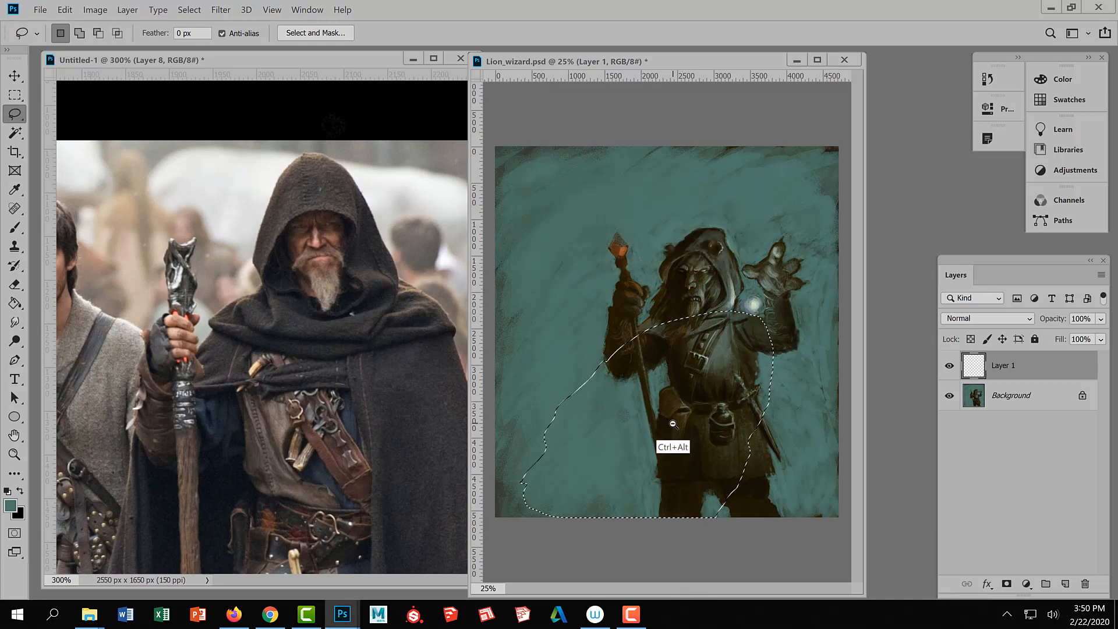
{"action": "left_click", "coordinate": [672, 424], "text": "ctrl+alt"}
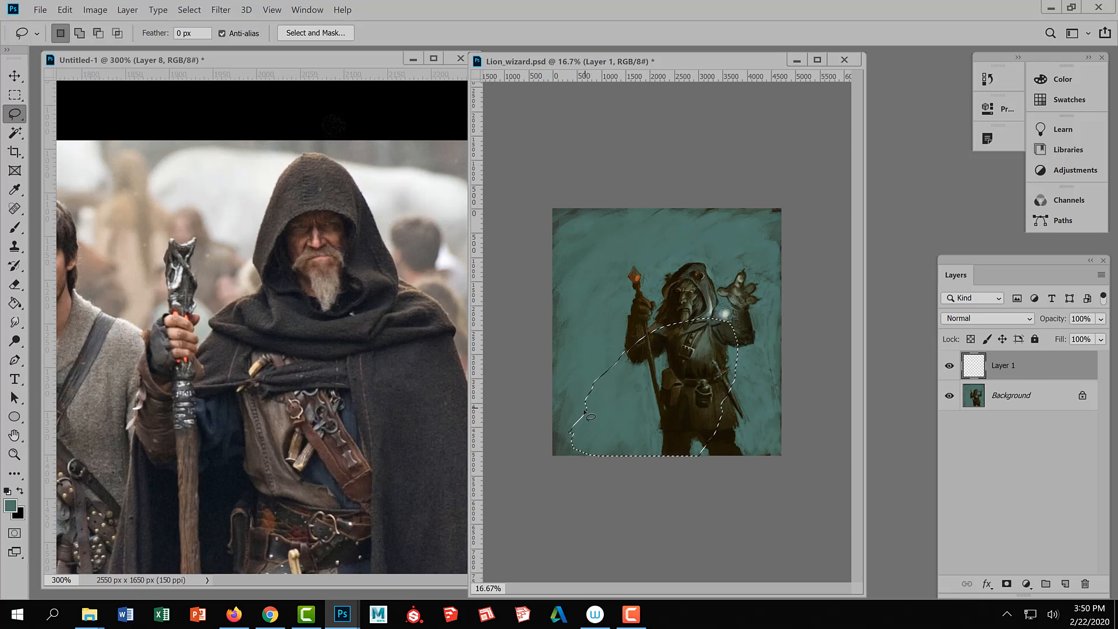
{"action": "mouse_move", "coordinate": [584, 396]}
{"action": "left_mouse_down"}
{"action": "mouse_move", "coordinate": [568, 421]}
{"action": "mouse_move", "coordinate": [594, 410]}
{"action": "mouse_move", "coordinate": [606, 422]}
{"action": "mouse_move", "coordinate": [592, 442]}
{"action": "mouse_move", "coordinate": [623, 475]}
{"action": "mouse_move", "coordinate": [540, 444]}
{"action": "mouse_move", "coordinate": [581, 400]}
{"action": "mouse_move", "coordinate": [570, 408]}
{"action": "mouse_move", "coordinate": [580, 440]}
{"action": "mouse_move", "coordinate": [605, 420]}
{"action": "mouse_move", "coordinate": [636, 353]}
{"action": "mouse_move", "coordinate": [588, 384]}
{"action": "mouse_move", "coordinate": [681, 380]}
{"action": "left_mouse_up"}
{"action": "left_click_drag", "start_coordinate": [608, 409], "coordinate": [591, 423]}
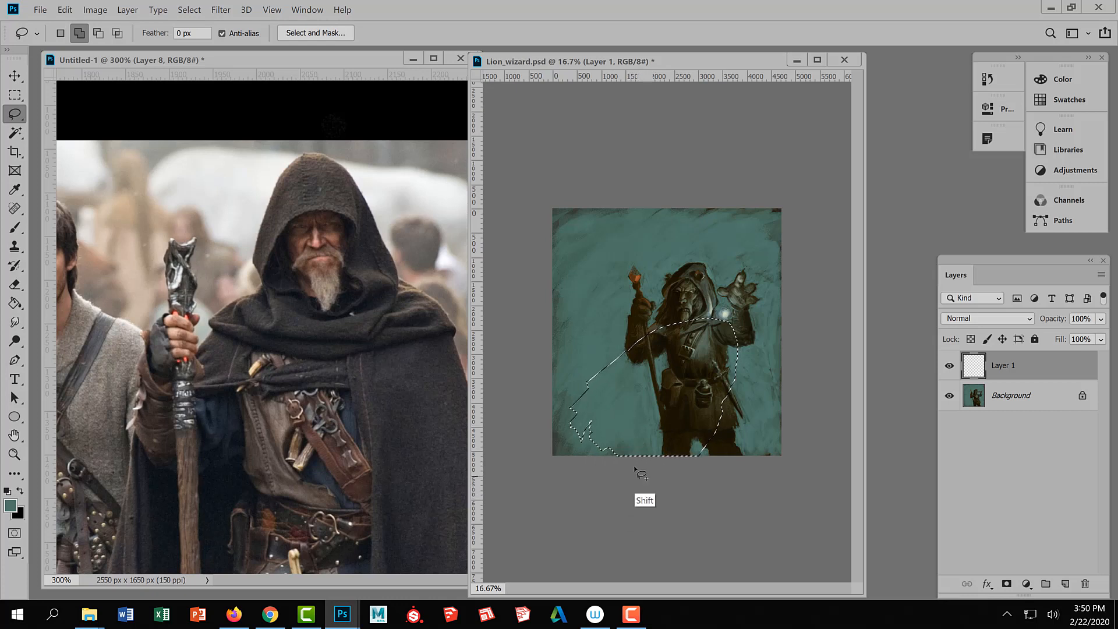
{"action": "key", "text": "alt"}
{"action": "mouse_move", "coordinate": [598, 450]}
{"action": "left_mouse_down"}
{"action": "mouse_move", "coordinate": [625, 443]}
{"action": "mouse_move", "coordinate": [603, 475]}
{"action": "left_mouse_up"}
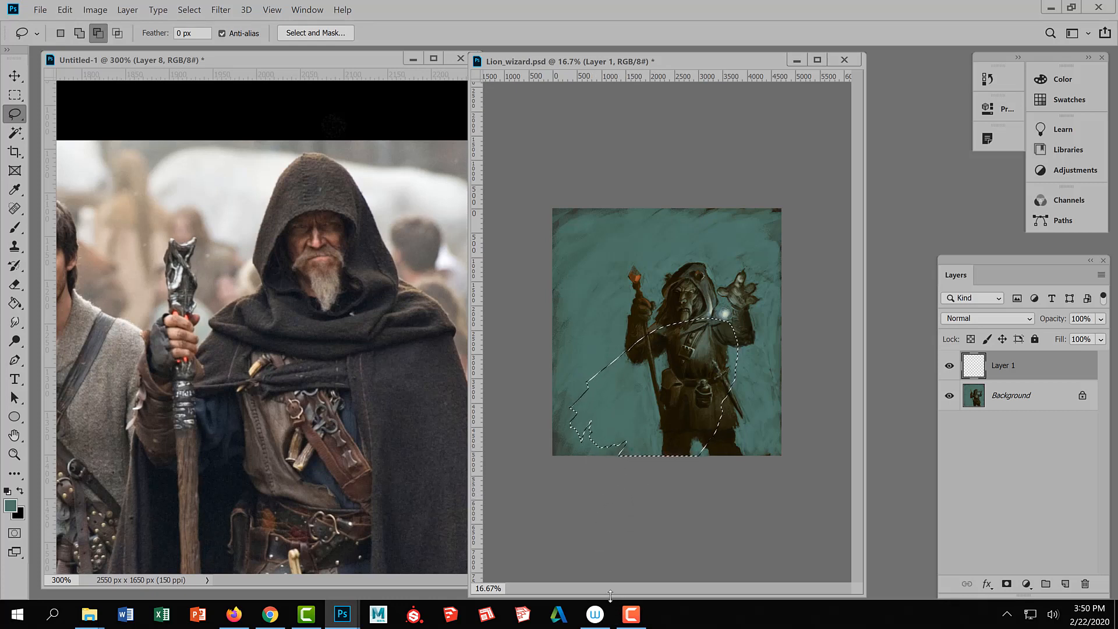
Fill the cloak selection on Layer 1 with a dark base tone sampled from the wizard's coat, using a brush enlarged to 900 px.
{"action": "key", "text": "ctrl+plus"}
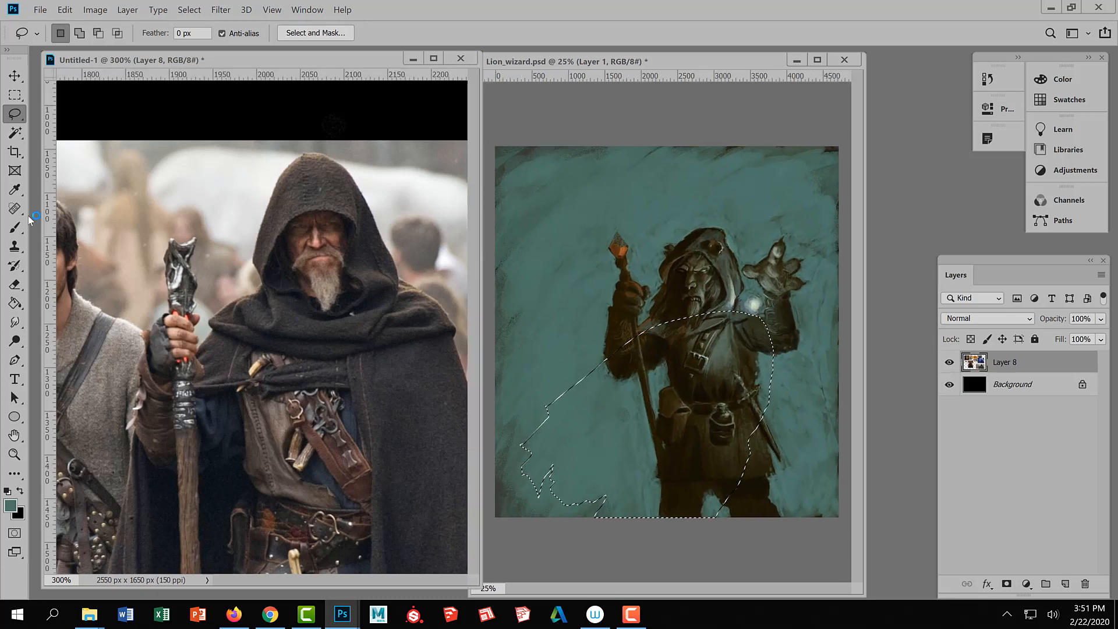
{"action": "left_click", "coordinate": [14, 227]}
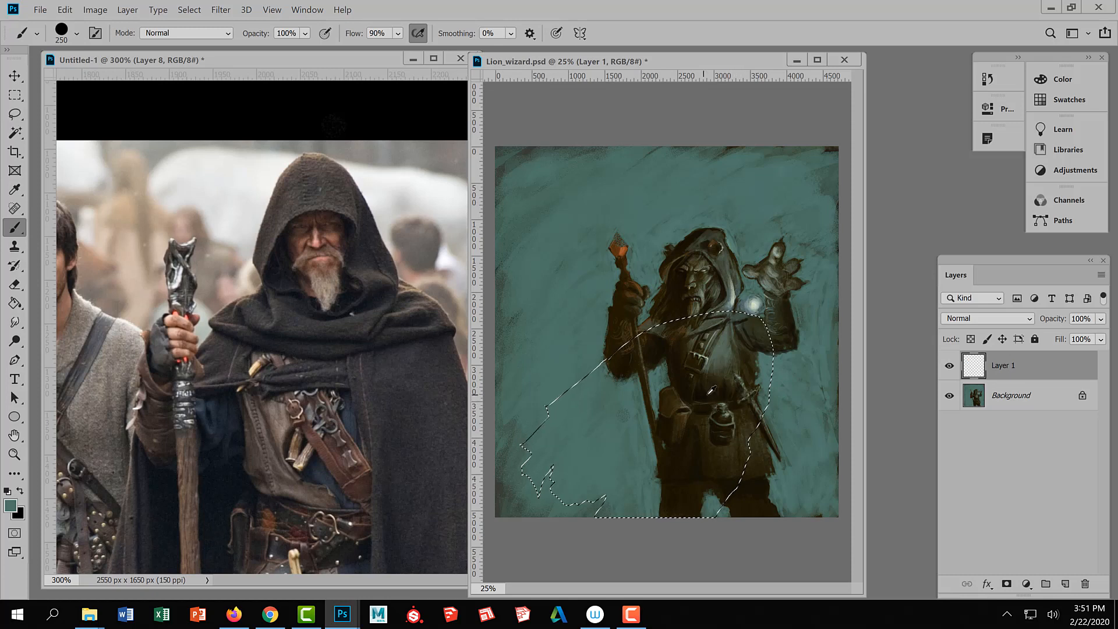
{"action": "left_click", "coordinate": [693, 426], "text": "alt"}
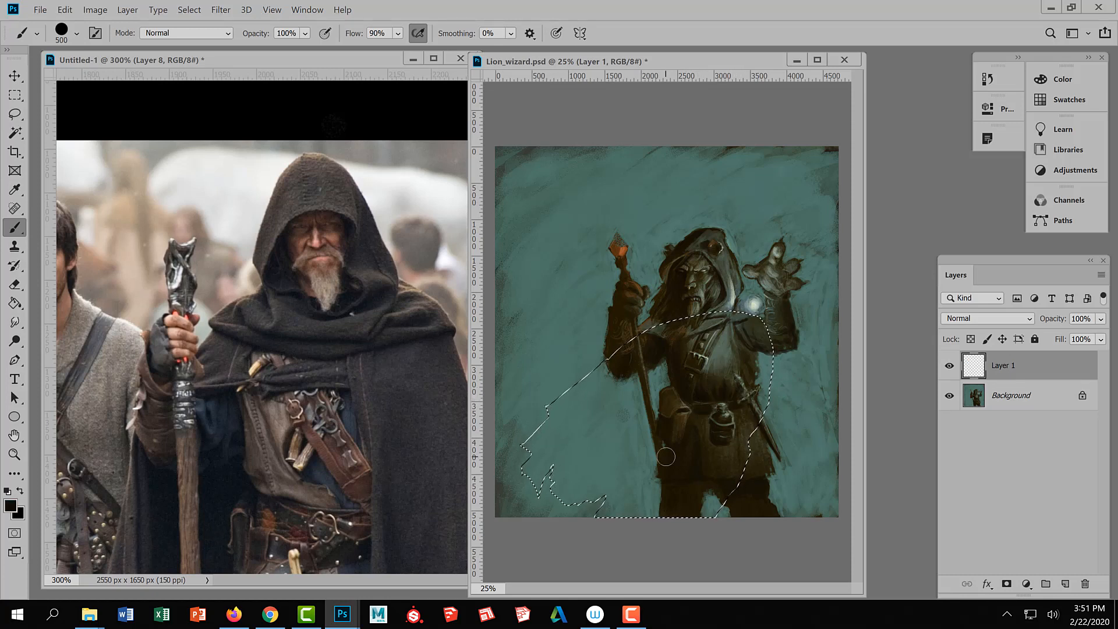
{"action": "key", "text": "bracketright"}
{"action": "key", "text": "bracketright"}
{"action": "key", "text": "bracketright"}
{"action": "key", "text": "bracketright"}
{"action": "key", "text": "bracketright"}
{"action": "key", "text": "bracketright"}
{"action": "key", "text": "bracketright"}
{"action": "mouse_move", "coordinate": [608, 537]}
{"action": "left_mouse_down"}
{"action": "mouse_move", "coordinate": [665, 487]}
{"action": "mouse_move", "coordinate": [619, 515]}
{"action": "mouse_move", "coordinate": [578, 499]}
{"action": "mouse_move", "coordinate": [607, 416]}
{"action": "mouse_move", "coordinate": [640, 367]}
{"action": "mouse_move", "coordinate": [539, 449]}
{"action": "mouse_move", "coordinate": [666, 379]}
{"action": "mouse_move", "coordinate": [601, 523]}
{"action": "mouse_move", "coordinate": [700, 529]}
{"action": "left_mouse_up"}
{"action": "mouse_move", "coordinate": [769, 434]}
{"action": "left_mouse_down"}
{"action": "mouse_move", "coordinate": [773, 366]}
{"action": "mouse_move", "coordinate": [773, 393]}
{"action": "left_mouse_up"}
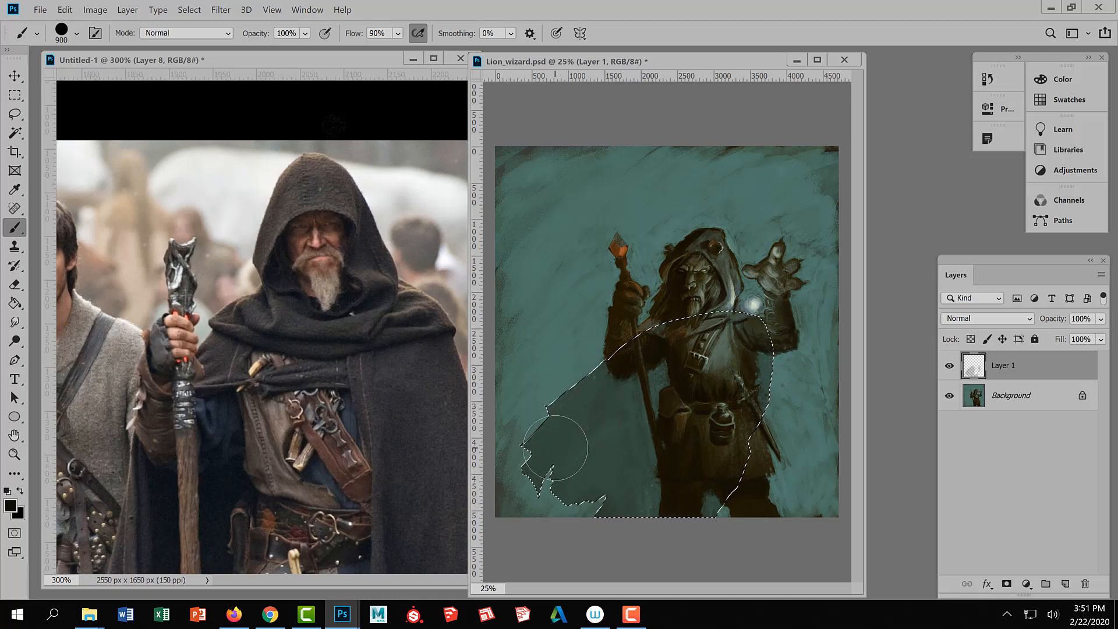
Deepen the cloak's shadows behind the staff and along the wizard's far side with a brush reduced to 300 px, and deselect.
{"action": "key", "text": "bracketleft"}
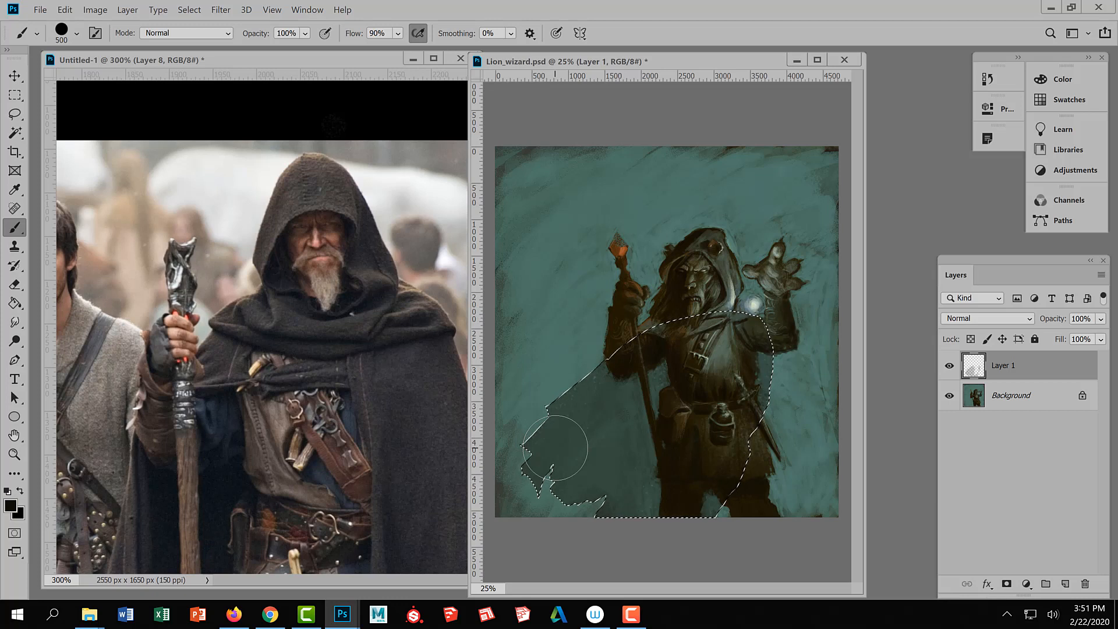
{"action": "mouse_move", "coordinate": [551, 502]}
{"action": "left_mouse_down"}
{"action": "mouse_move", "coordinate": [581, 490]}
{"action": "mouse_move", "coordinate": [580, 518]}
{"action": "left_mouse_up"}
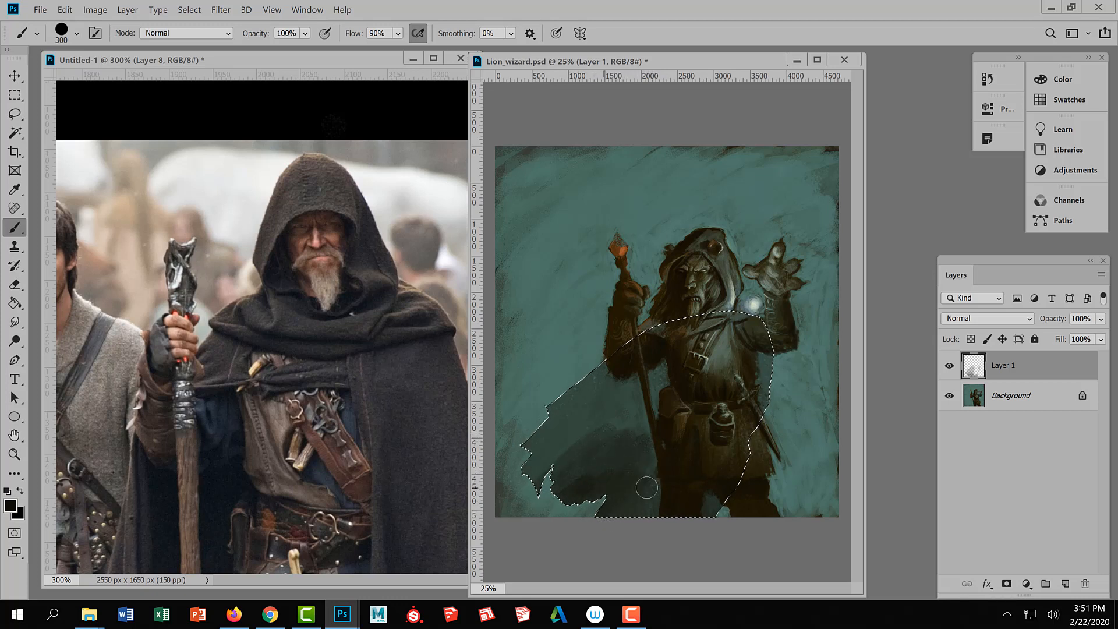
{"action": "mouse_move", "coordinate": [651, 427]}
{"action": "left_mouse_down"}
{"action": "mouse_move", "coordinate": [635, 410]}
{"action": "mouse_move", "coordinate": [556, 467]}
{"action": "mouse_move", "coordinate": [541, 458]}
{"action": "mouse_move", "coordinate": [510, 484]}
{"action": "left_mouse_up"}
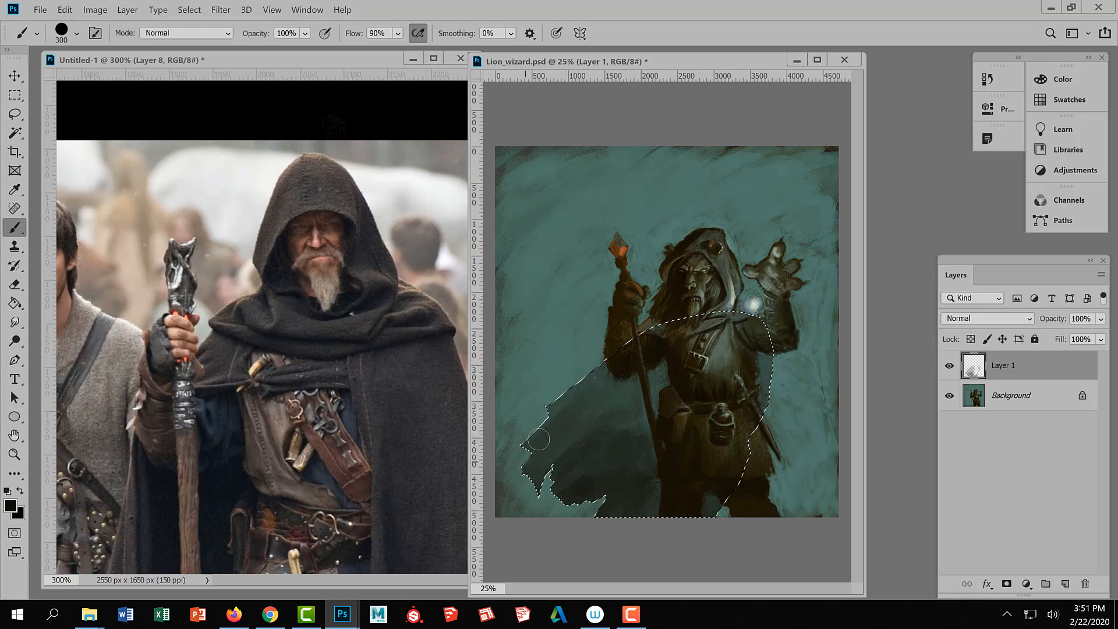
{"action": "mouse_move", "coordinate": [547, 438]}
{"action": "left_mouse_down"}
{"action": "mouse_move", "coordinate": [585, 379]}
{"action": "mouse_move", "coordinate": [615, 397]}
{"action": "left_mouse_up"}
{"action": "left_click_drag", "start_coordinate": [761, 348], "coordinate": [765, 399]}
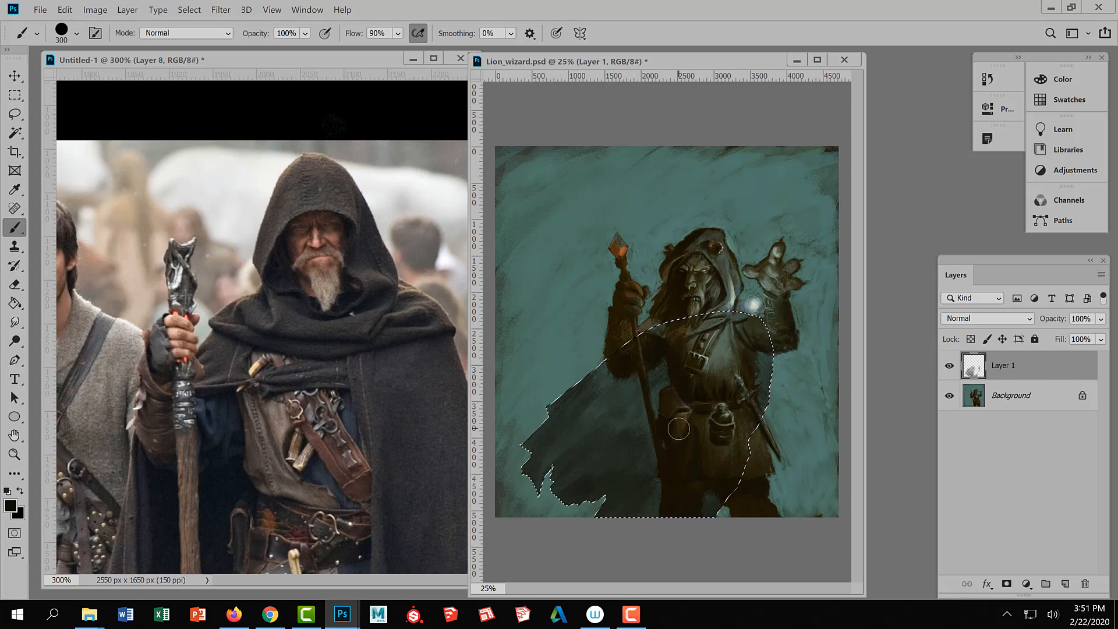
{"action": "key", "text": "ctrl+d"}
Roughen the cloak's outer edge with the Eraser at 40 px.
{"action": "key", "text": "e"}
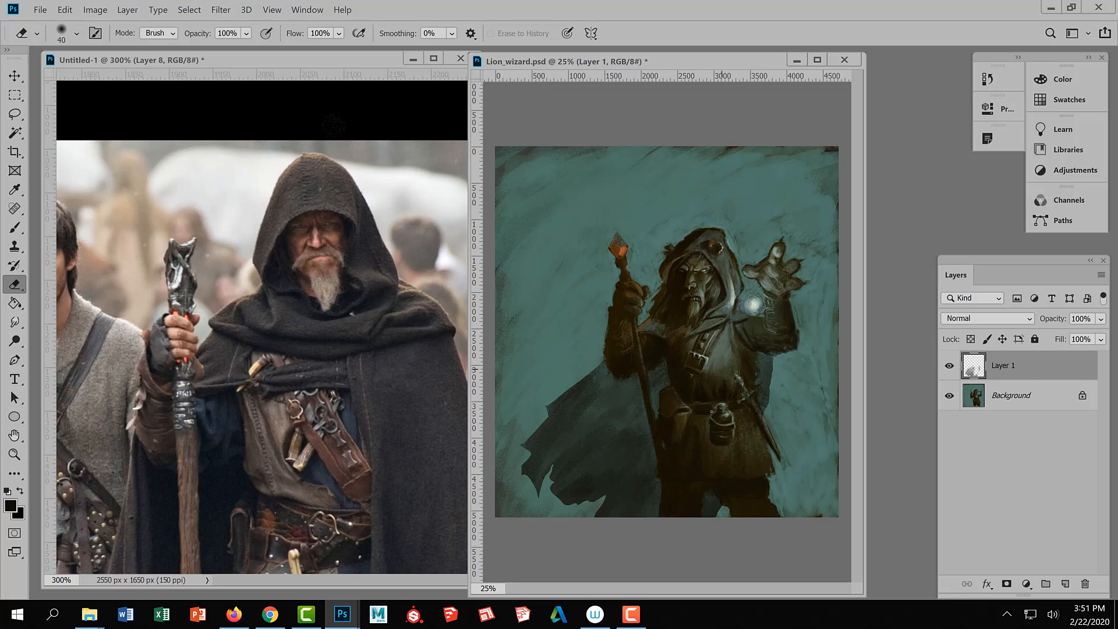
{"action": "key", "text": "ctrl+minus"}
{"action": "key", "text": "ctrl+minus"}
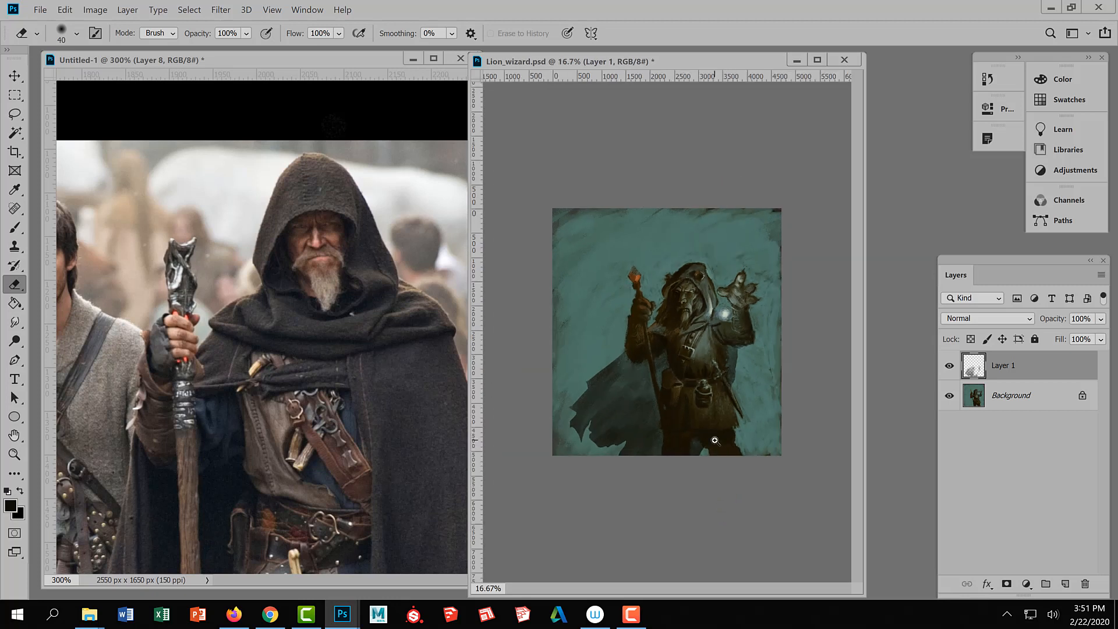
{"action": "key", "text": "ctrl+plus"}
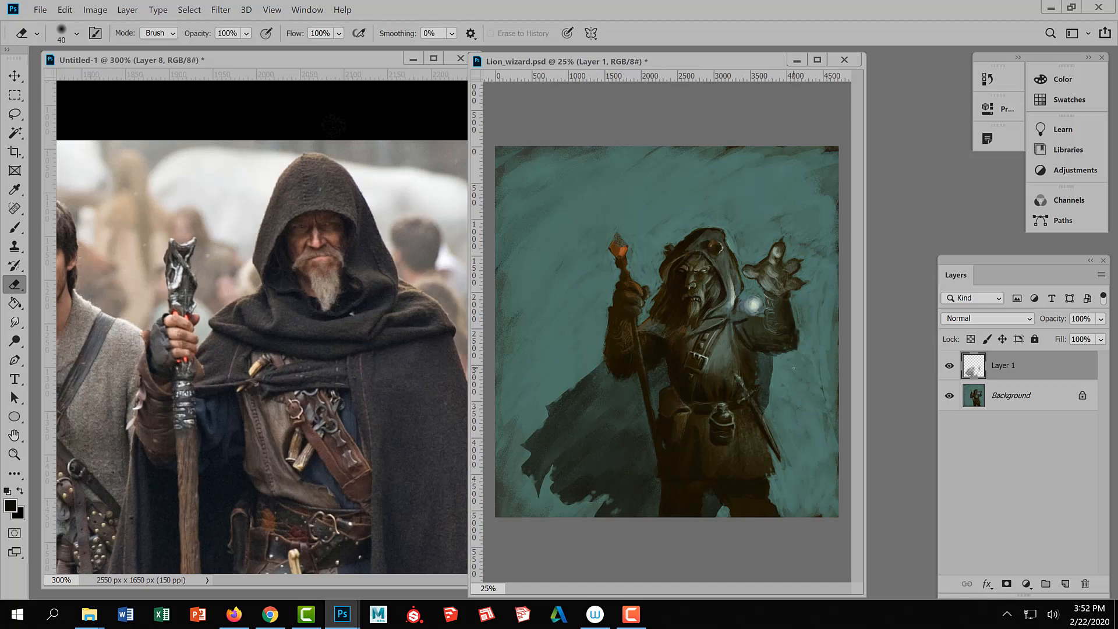
Cut tatters into the cloak's lower-left edge with background teal, using a 45 px brush.
{"action": "key", "text": "b"}
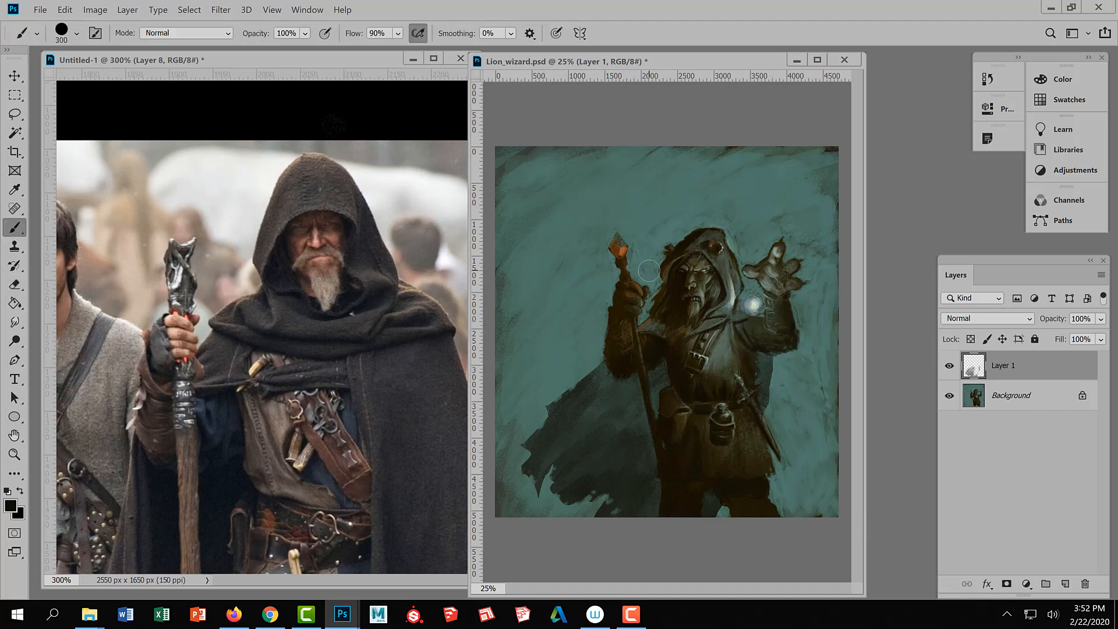
{"action": "key", "text": "ctrl+Tab"}
{"action": "left_click", "coordinate": [797, 374]}
{"action": "left_click", "coordinate": [786, 375], "text": "alt"}
{"action": "key", "text": "bracketleft"}
{"action": "key", "text": "bracketleft"}
{"action": "key", "text": "bracketleft"}
{"action": "key", "text": "bracketleft"}
{"action": "key", "text": "bracketleft"}
{"action": "key", "text": "bracketleft"}
{"action": "key", "text": "bracketleft"}
{"action": "key", "text": "bracketleft"}
{"action": "key", "text": "bracketleft"}
{"action": "key", "text": "bracketleft"}
{"action": "key", "text": "bracketleft"}
{"action": "key", "text": "bracketleft"}
{"action": "mouse_move", "coordinate": [535, 485]}
{"action": "left_mouse_down"}
{"action": "mouse_move", "coordinate": [538, 495]}
{"action": "mouse_move", "coordinate": [542, 478]}
{"action": "left_mouse_up"}
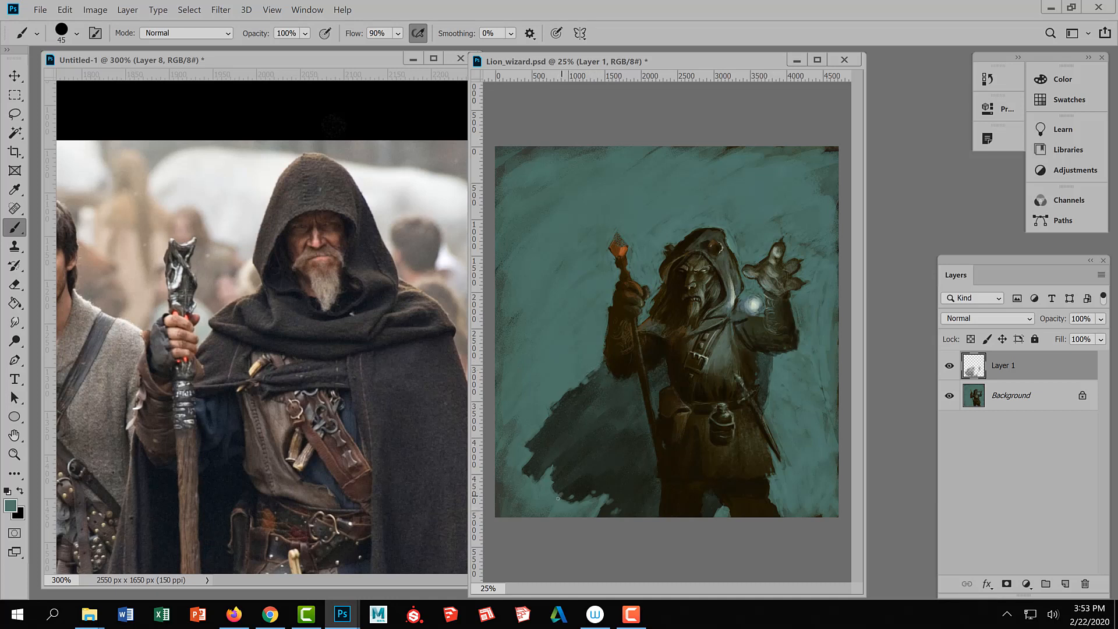
Refine the cloak's left outline and dab small torn holes near its lower hem with the 45 px teal brush.
{"action": "left_click_drag", "start_coordinate": [526, 472], "coordinate": [538, 474]}
{"action": "left_click_drag", "start_coordinate": [551, 411], "coordinate": [546, 426]}
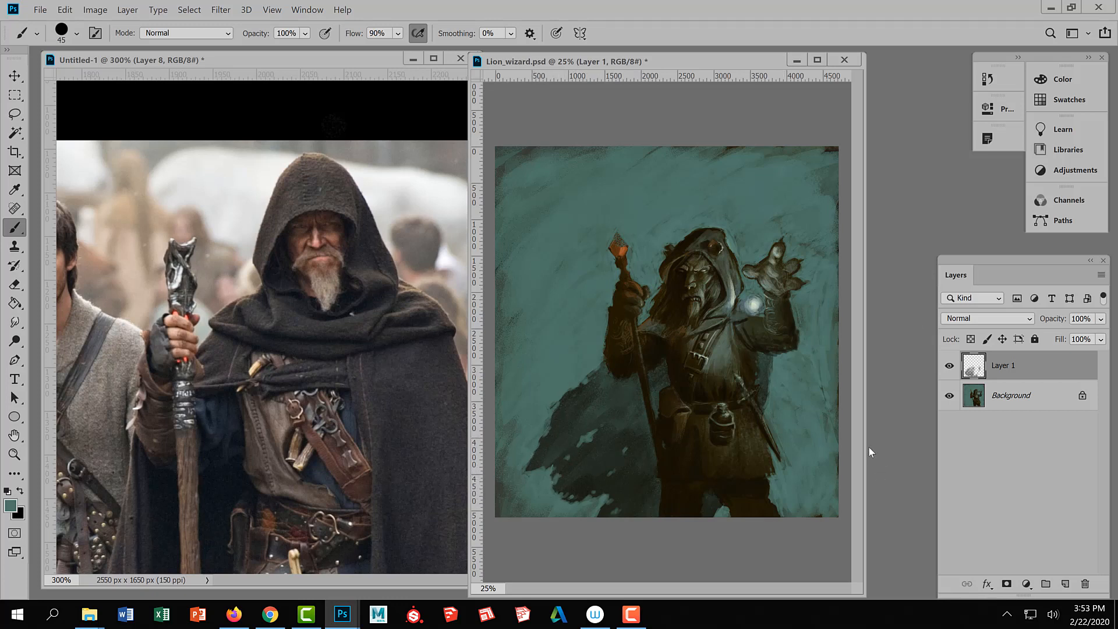
{"action": "left_click", "coordinate": [715, 513]}
Compare the painting with and without the cloak layer, and merge Layer 1 into the Background.
{"action": "left_click", "coordinate": [948, 365]}
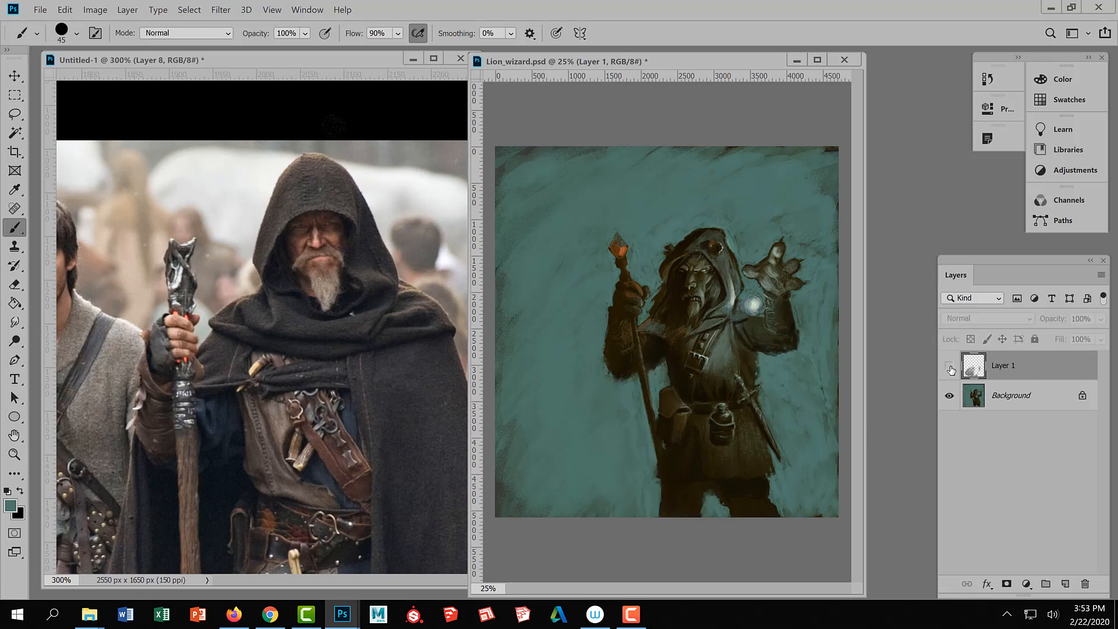
{"action": "left_click", "coordinate": [949, 366]}
{"action": "left_click", "coordinate": [949, 367]}
{"action": "left_click", "coordinate": [949, 367]}
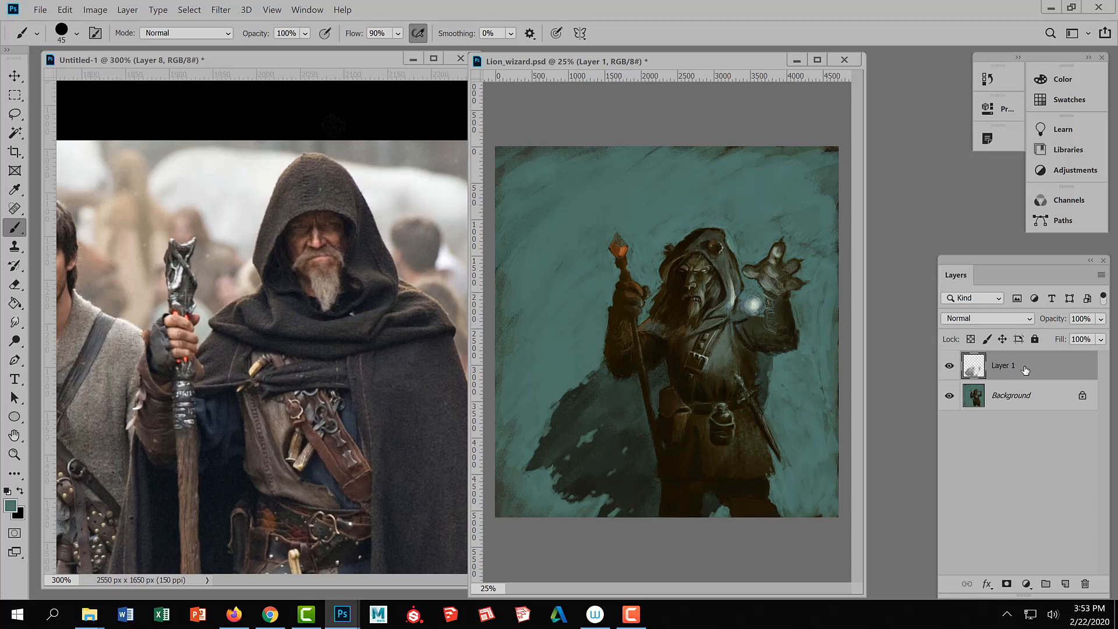
{"action": "key", "text": "ctrl+e"}
{"action": "left_click", "coordinate": [727, 447], "text": "ctrl+alt"}
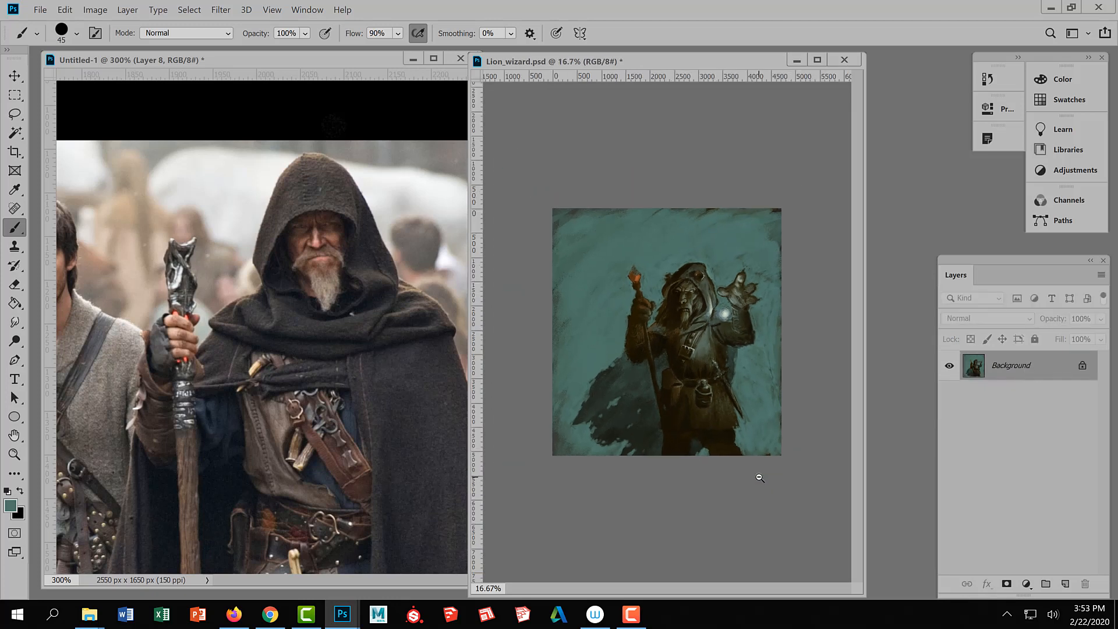
{"action": "left_click", "coordinate": [757, 428], "text": "ctrl"}
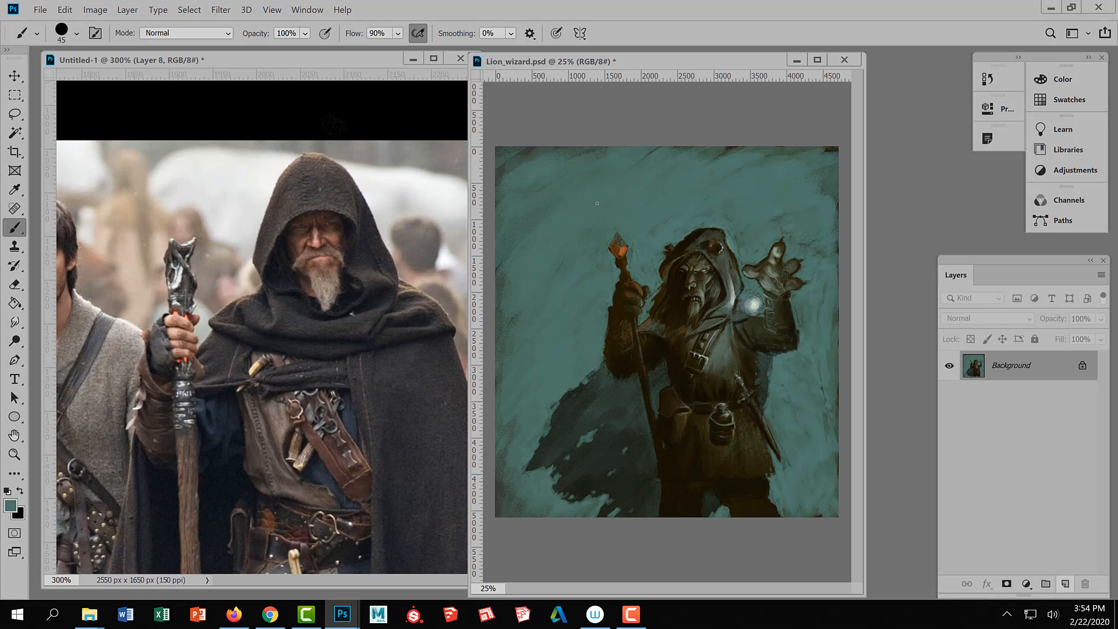
Add a new layer to the painting and prepare a linear gradient in near-black brown sampled from the wizard's dark lower area.
{"action": "left_click", "coordinate": [1064, 584]}
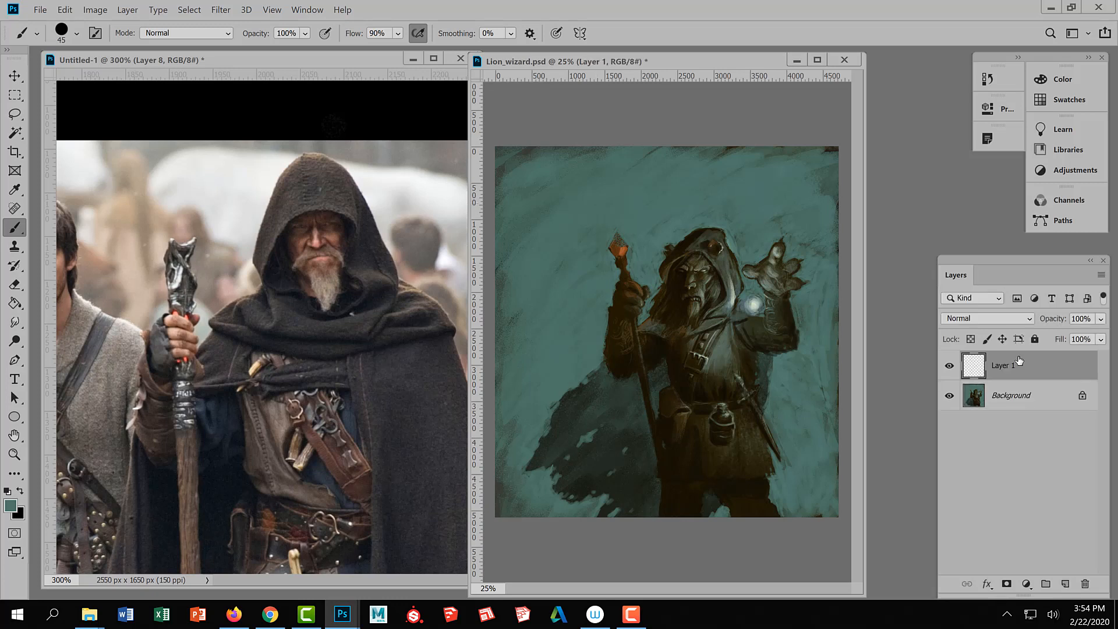
{"action": "key", "text": "ctrl+Tab"}
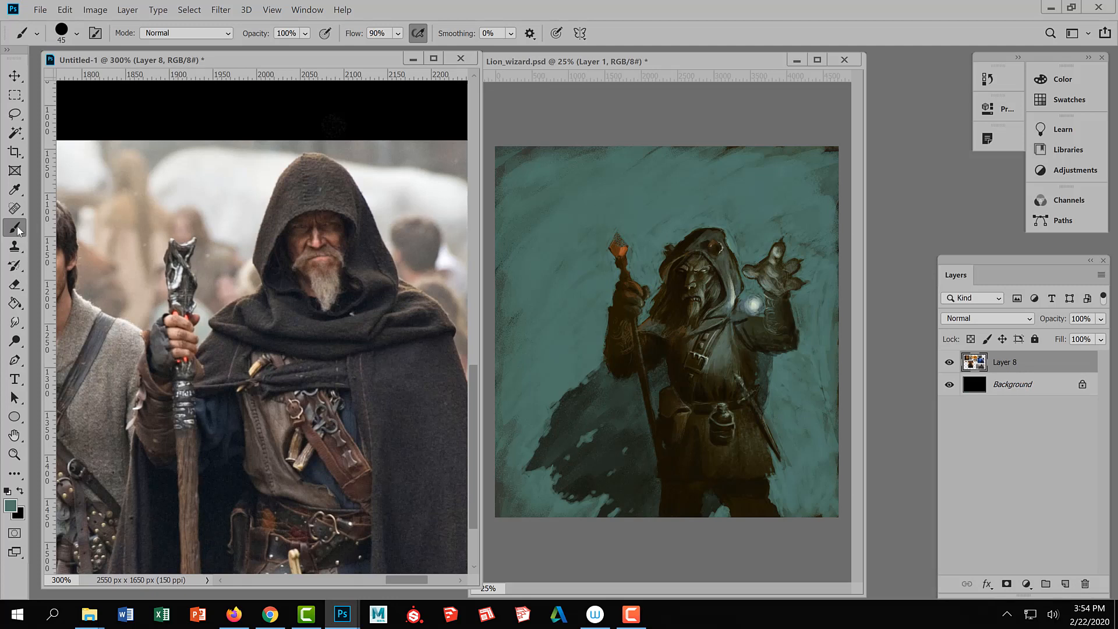
{"action": "left_click_drag", "start_coordinate": [23, 303], "coordinate": [64, 299]}
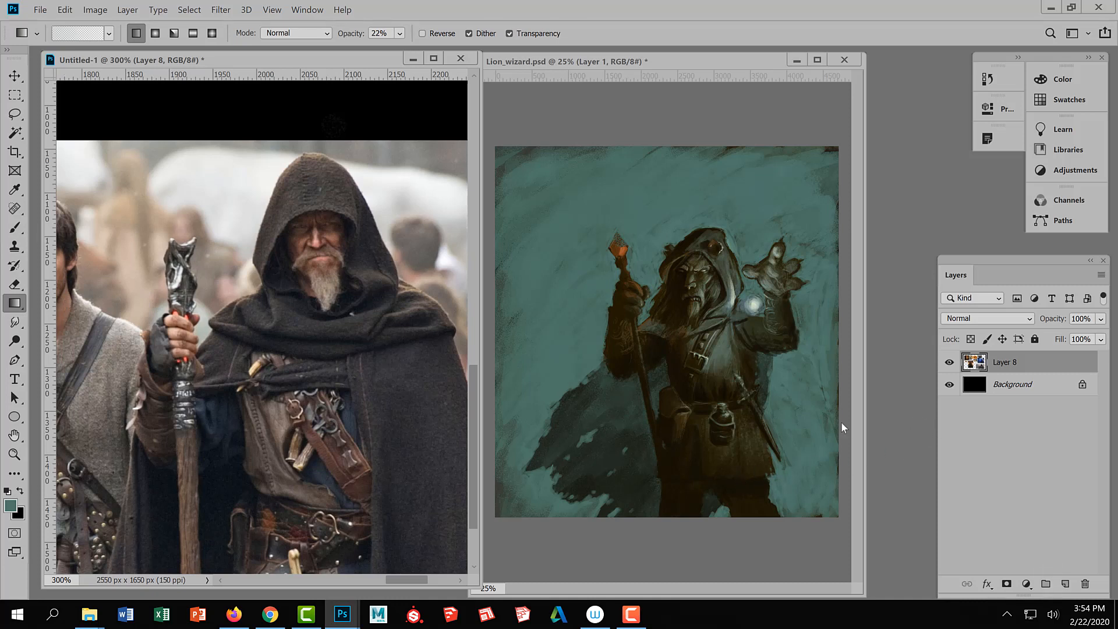
{"action": "left_click", "coordinate": [801, 539]}
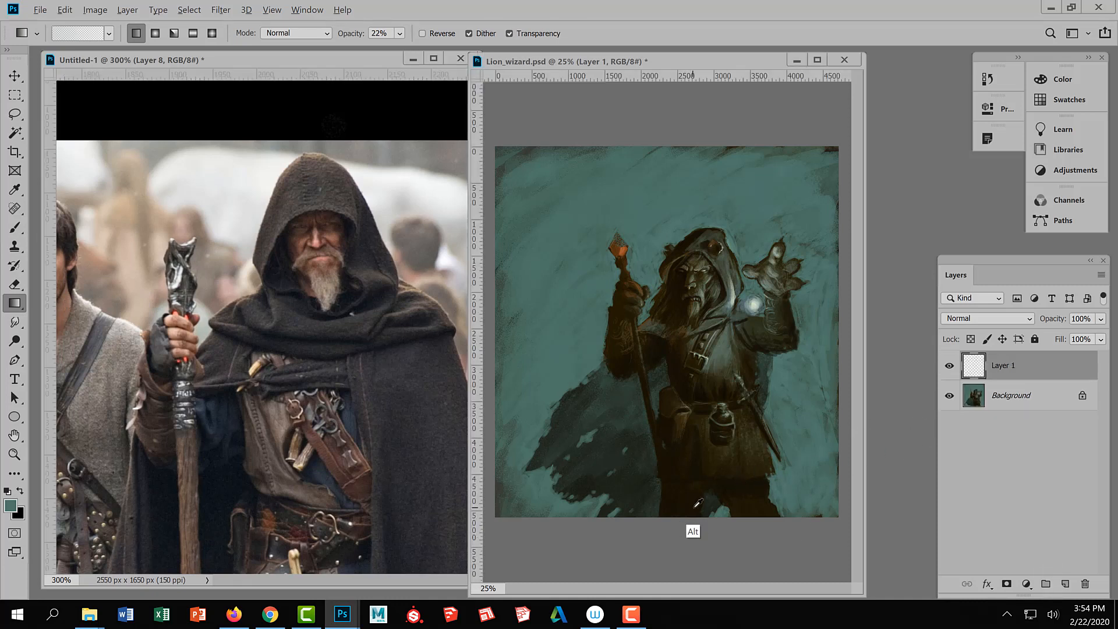
{"action": "left_click", "coordinate": [752, 483], "text": "alt"}
{"action": "left_click", "coordinate": [139, 56]}
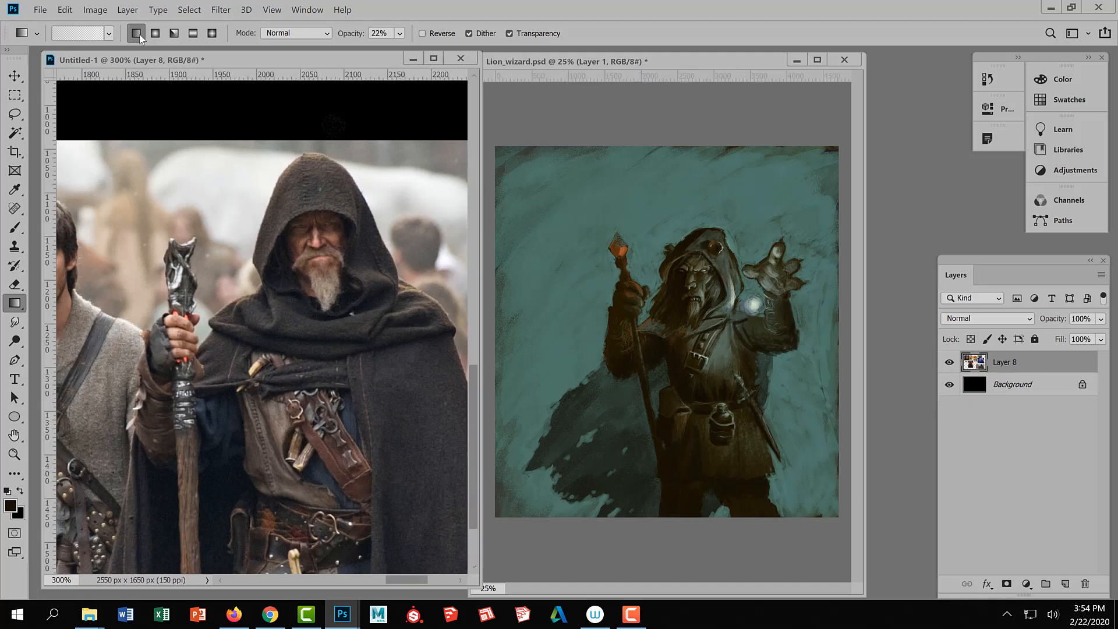
{"action": "left_click", "coordinate": [767, 469], "text": "shift"}
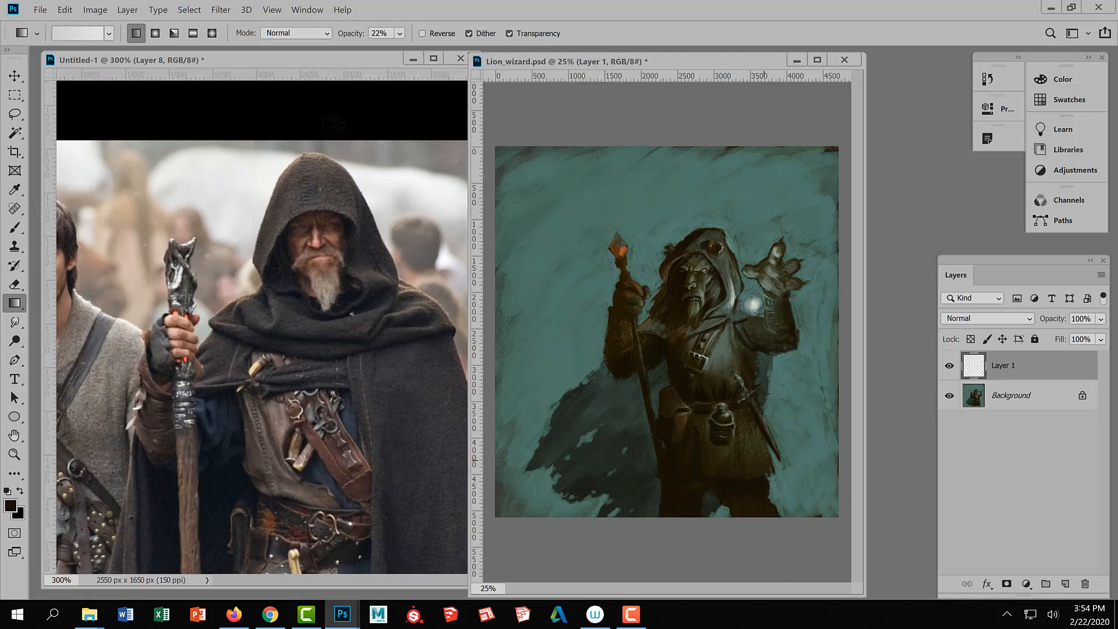
Darken the lower part of the painting with repeated upward gradients, and undo the last diagonal one.
{"action": "left_click_drag", "start_coordinate": [766, 485], "coordinate": [766, 352]}
{"action": "left_click_drag", "start_coordinate": [759, 505], "coordinate": [761, 347]}
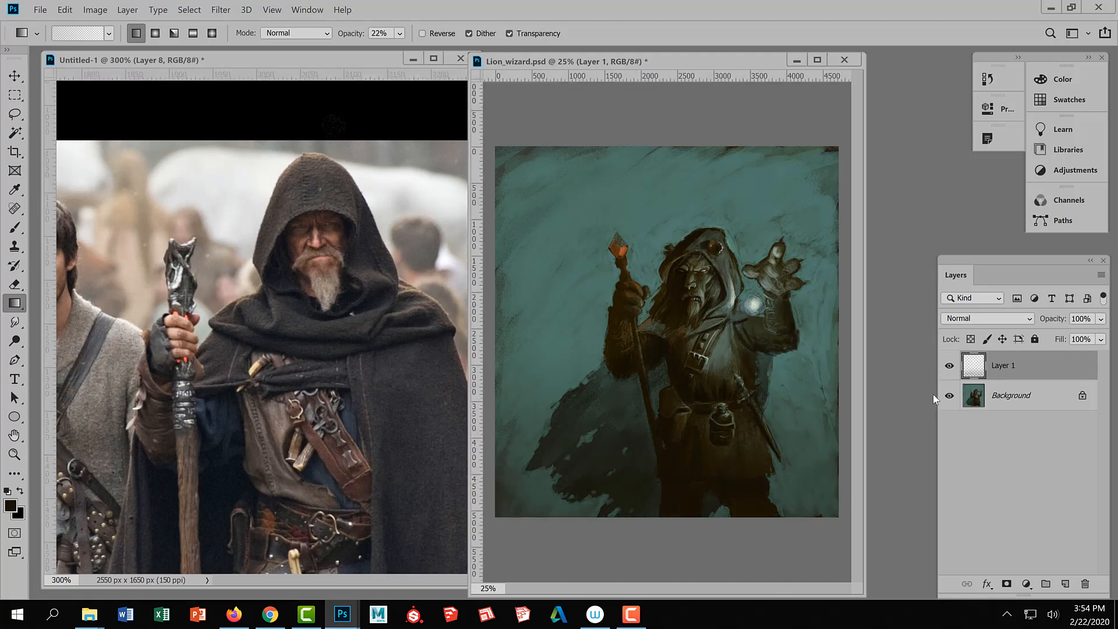
{"action": "mouse_move", "coordinate": [785, 500]}
{"action": "left_mouse_down"}
{"action": "mouse_move", "coordinate": [773, 414]}
{"action": "mouse_move", "coordinate": [772, 446]}
{"action": "mouse_move", "coordinate": [754, 428]}
{"action": "left_mouse_up"}
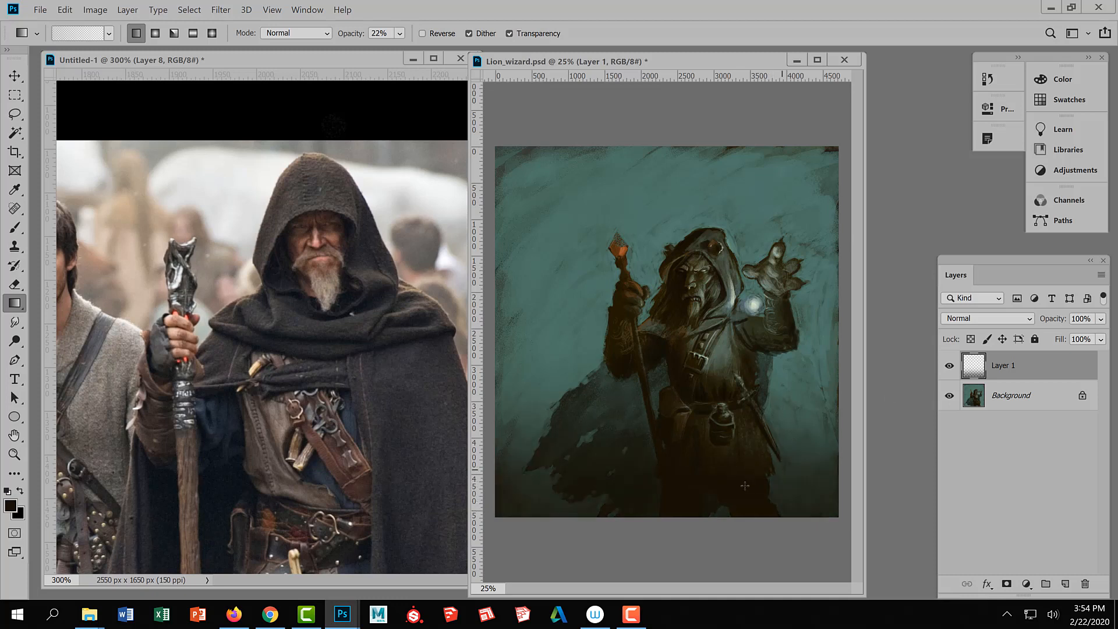
{"action": "mouse_move", "coordinate": [576, 492]}
{"action": "left_mouse_down"}
{"action": "mouse_move", "coordinate": [570, 355]}
{"action": "mouse_move", "coordinate": [606, 296]}
{"action": "left_mouse_up"}
{"action": "left_click_drag", "start_coordinate": [541, 347], "coordinate": [673, 242]}
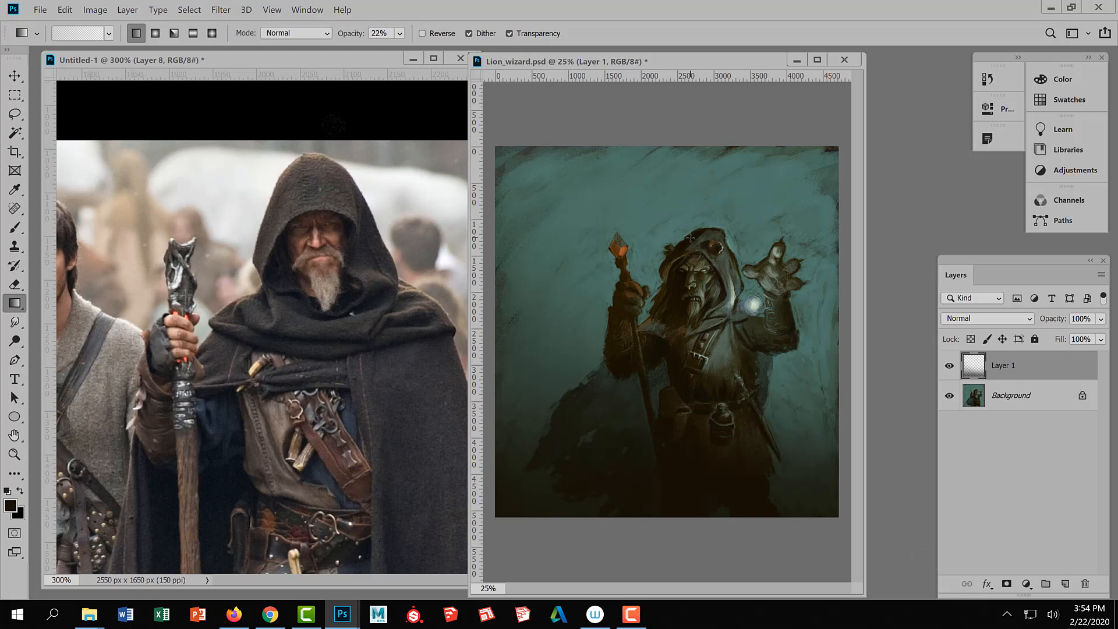
{"action": "key", "text": "ctrl+z"}
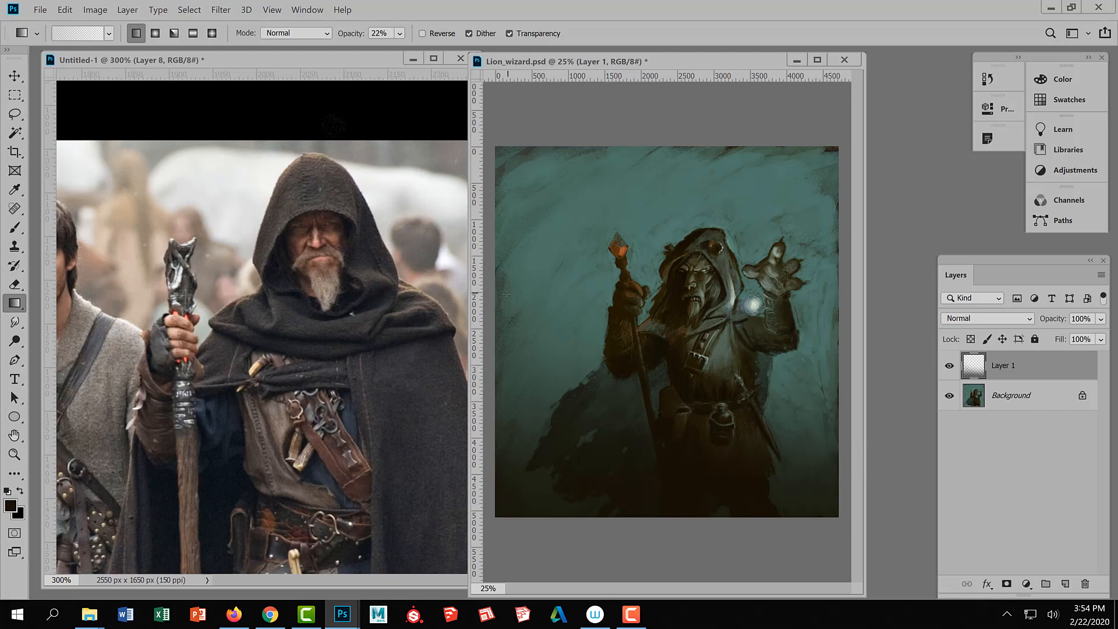
Darken the painting's left edge and upper-left corner with short inward gradients.
{"action": "left_click_drag", "start_coordinate": [508, 295], "coordinate": [609, 345]}
{"action": "mouse_move", "coordinate": [507, 351]}
{"action": "left_mouse_down"}
{"action": "mouse_move", "coordinate": [575, 435]}
{"action": "mouse_move", "coordinate": [619, 319]}
{"action": "left_mouse_up"}
{"action": "left_click_drag", "start_coordinate": [522, 377], "coordinate": [560, 346]}
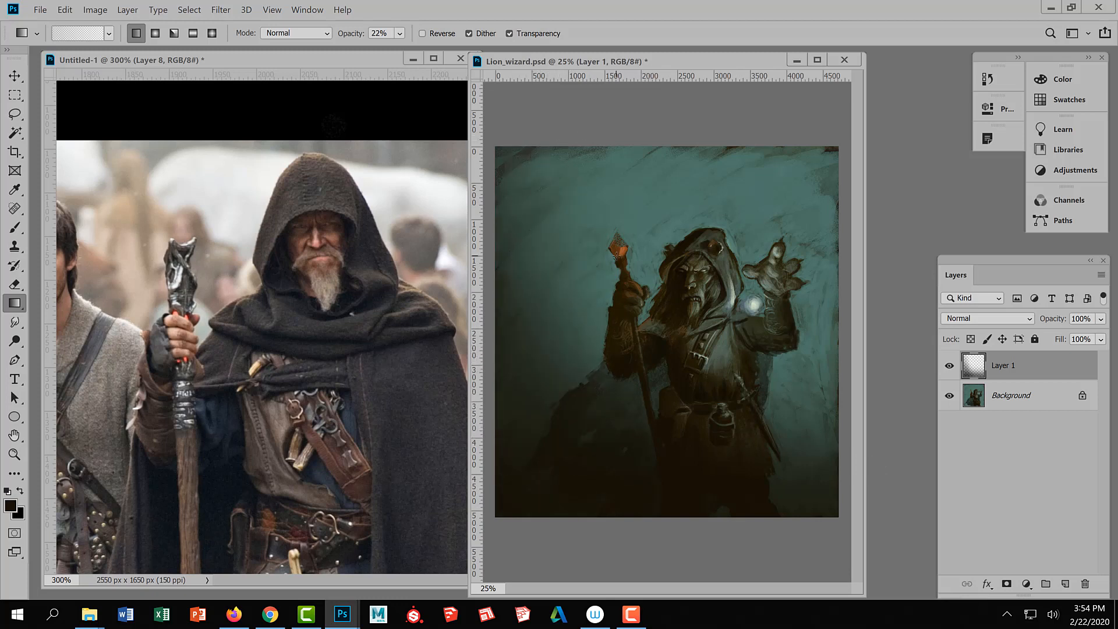
{"action": "left_click_drag", "start_coordinate": [522, 150], "coordinate": [550, 203]}
{"action": "left_click_drag", "start_coordinate": [522, 149], "coordinate": [576, 206]}
{"action": "left_click_drag", "start_coordinate": [568, 154], "coordinate": [597, 207]}
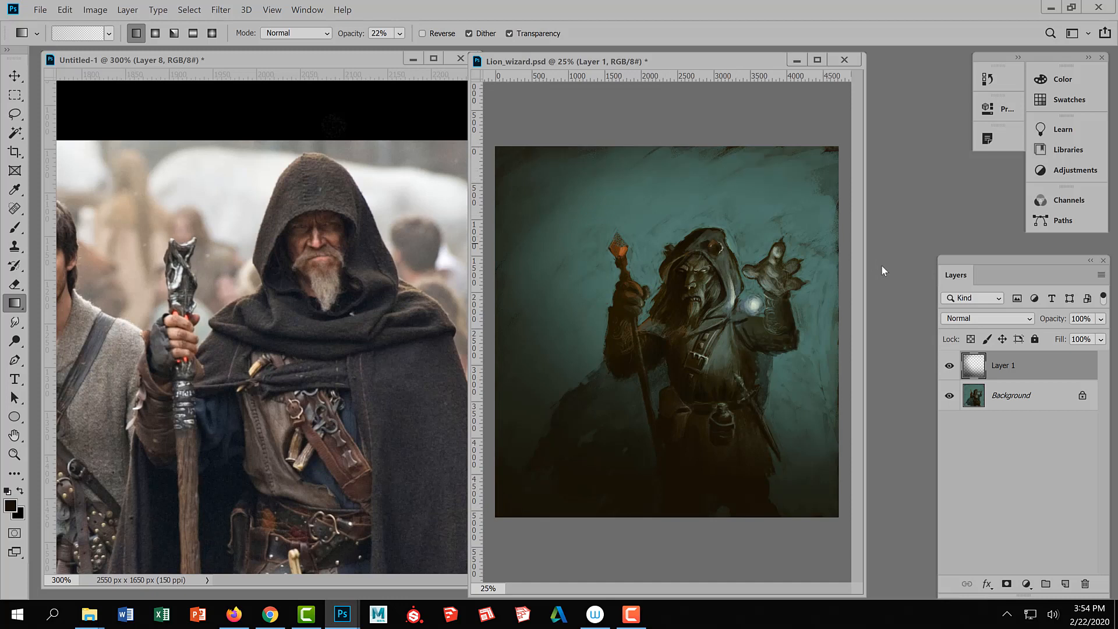
Darken the upper-right corner with short inward gradients, and undo the gradient drawn from the right edge.
{"action": "left_click_drag", "start_coordinate": [838, 150], "coordinate": [792, 201]}
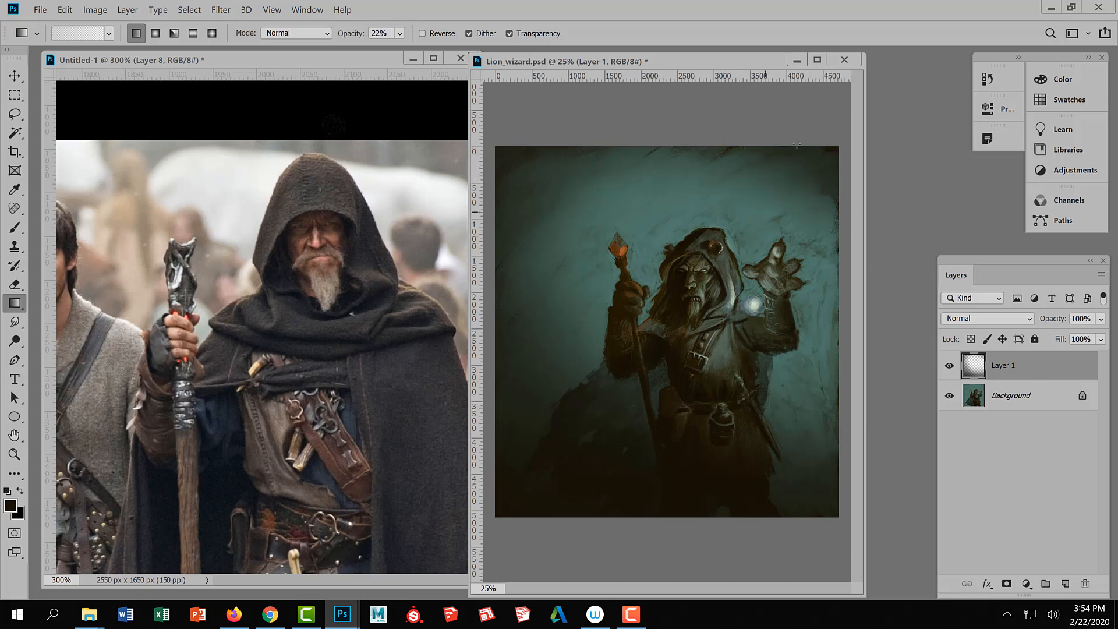
{"action": "left_click_drag", "start_coordinate": [791, 148], "coordinate": [773, 198]}
{"action": "left_click_drag", "start_coordinate": [850, 389], "coordinate": [787, 389]}
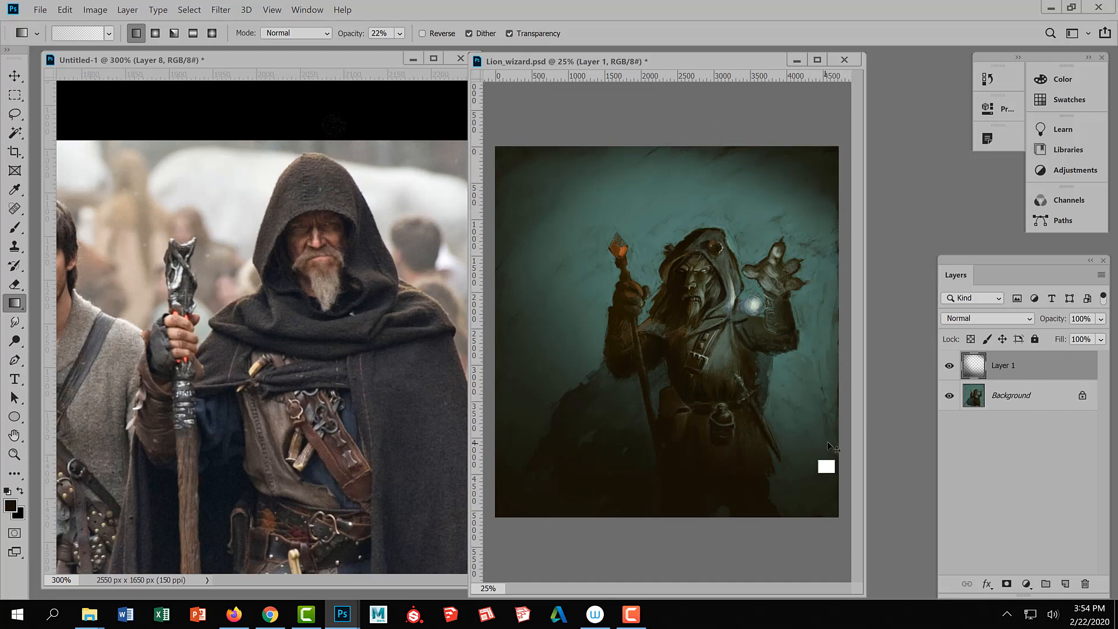
{"action": "key", "text": "ctrl+z"}
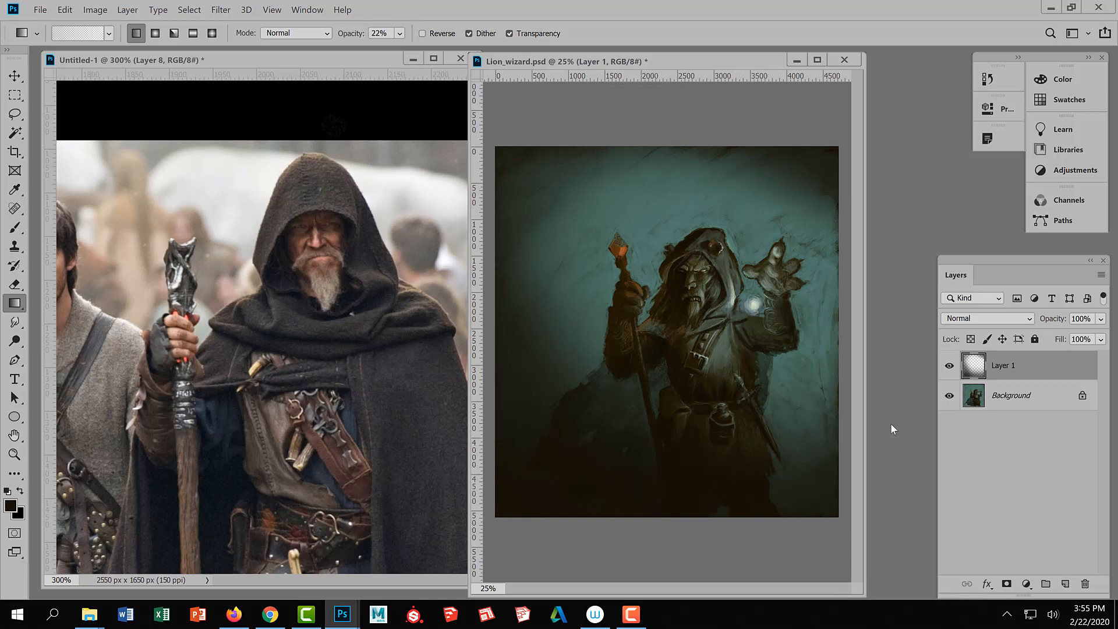
Compare the painting with and without the gradient layer, set its opacity to 85%, and merge it into the Background.
{"action": "left_click", "coordinate": [949, 365]}
{"action": "left_click", "coordinate": [948, 365]}
{"action": "left_click", "coordinate": [1099, 320]}
{"action": "left_click", "coordinate": [1089, 335]}
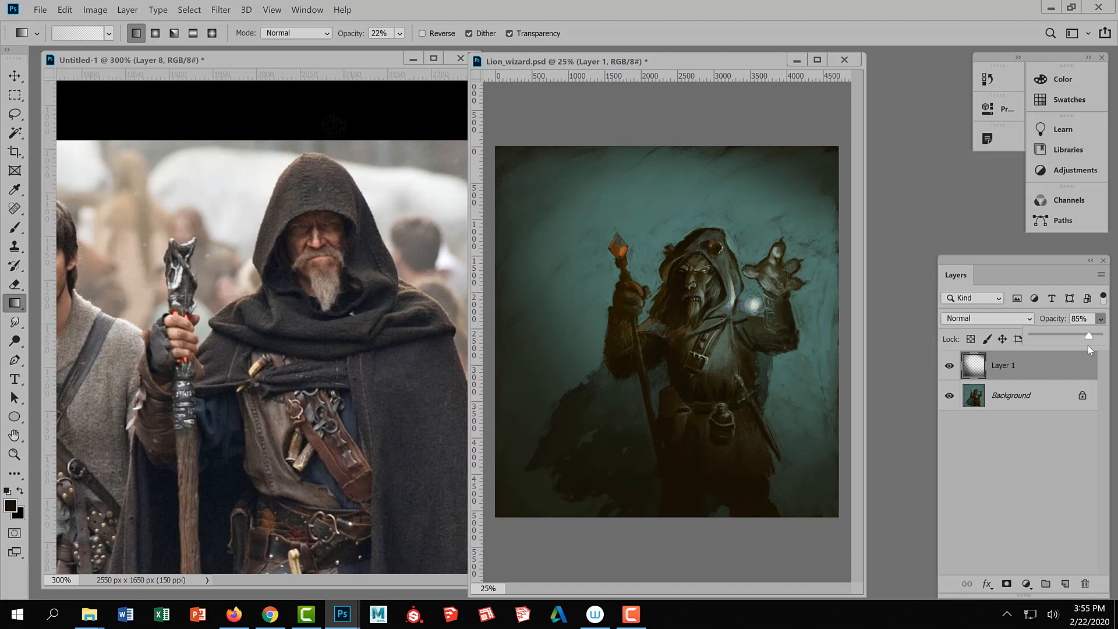
{"action": "left_click", "coordinate": [1046, 372]}
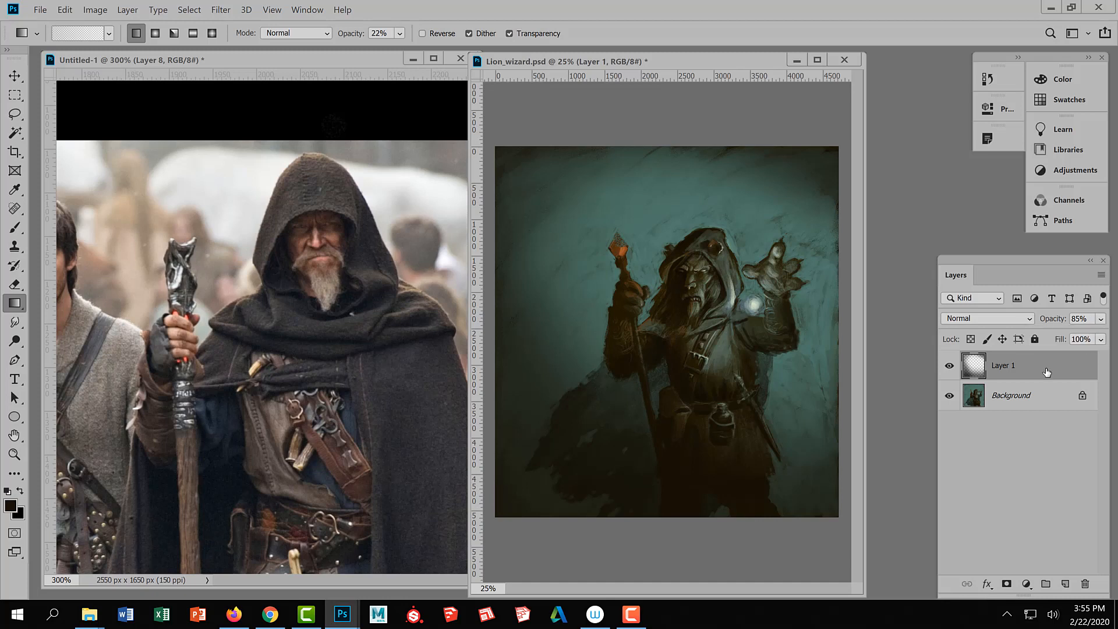
{"action": "key", "text": "ctrl+e"}
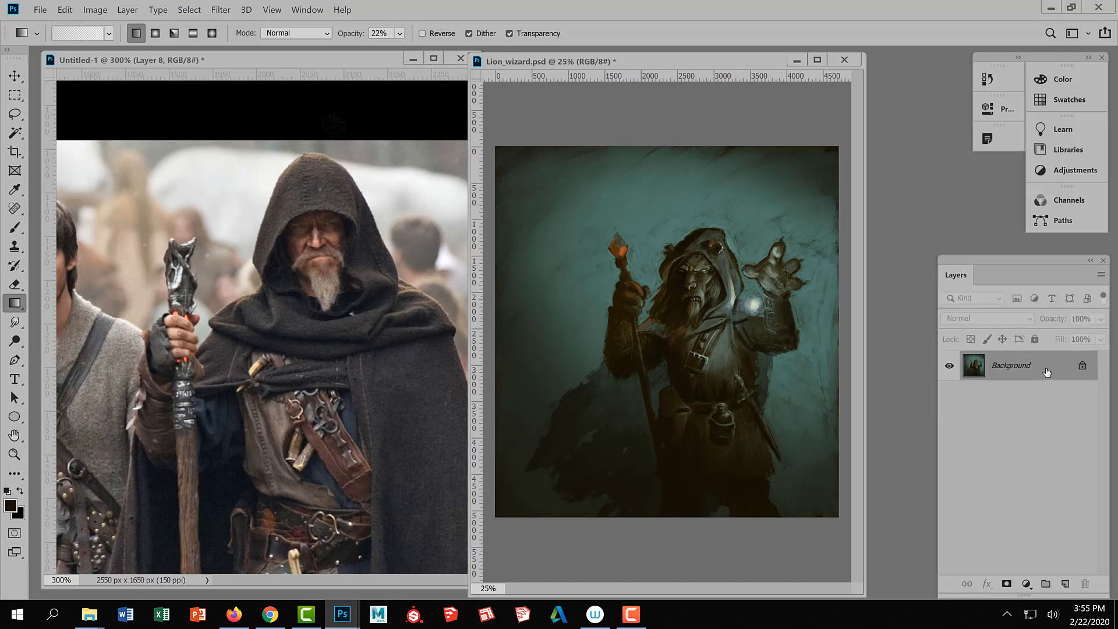
Add a new layer above the Background and set its blend mode to Color Dodge.
{"action": "left_click", "coordinate": [1065, 583]}
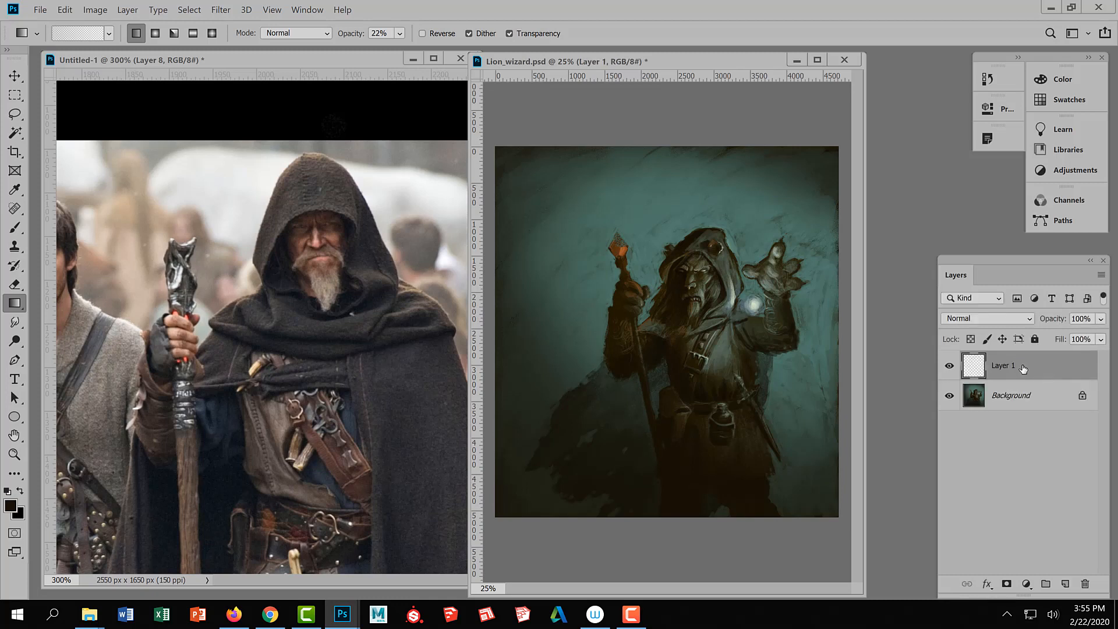
{"action": "key", "text": "ctrl+Tab"}
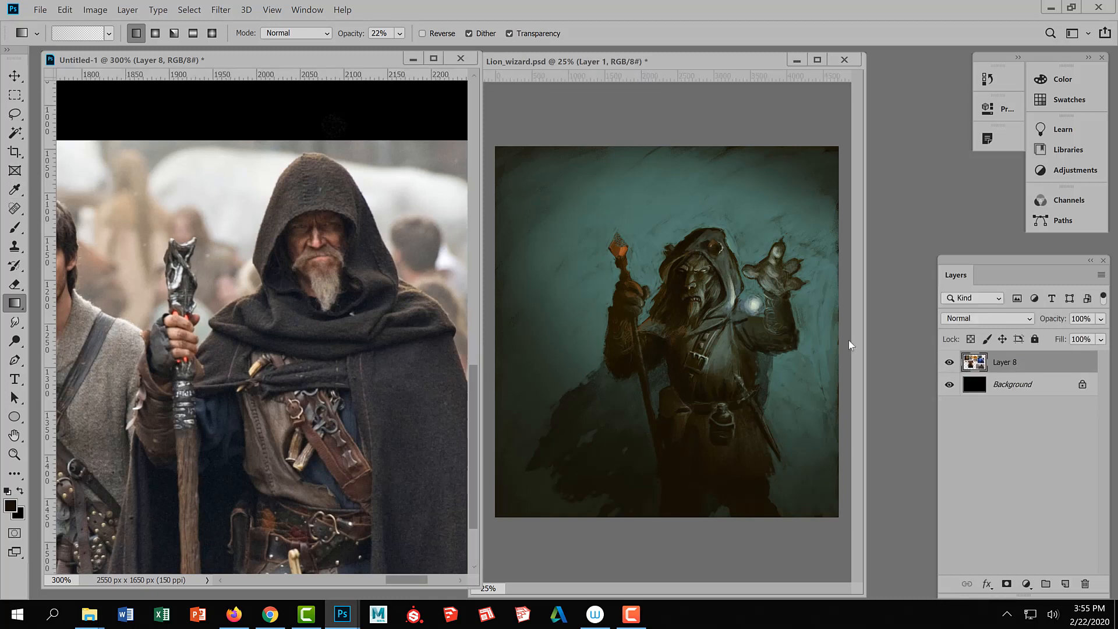
{"action": "left_click", "coordinate": [850, 410]}
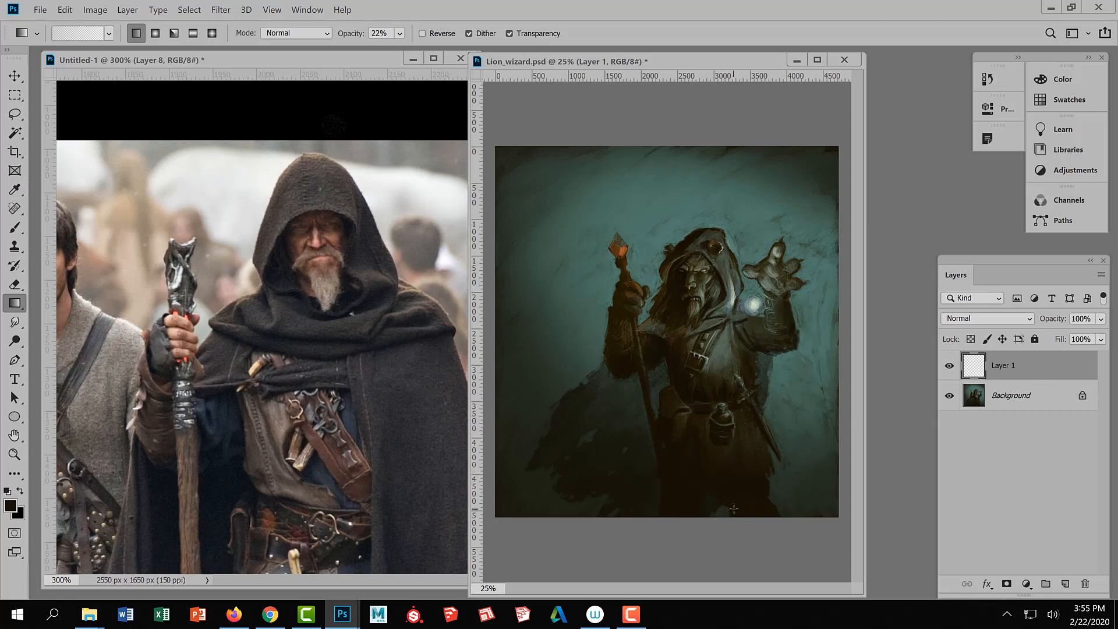
{"action": "left_click", "coordinate": [1001, 318]}
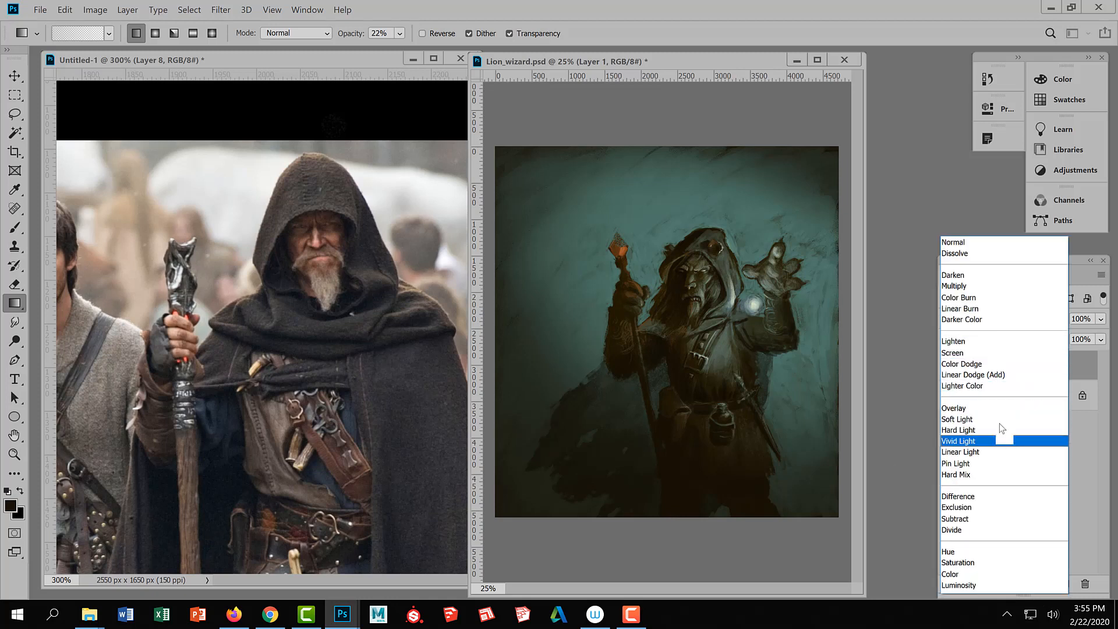
{"action": "left_click", "coordinate": [990, 364]}
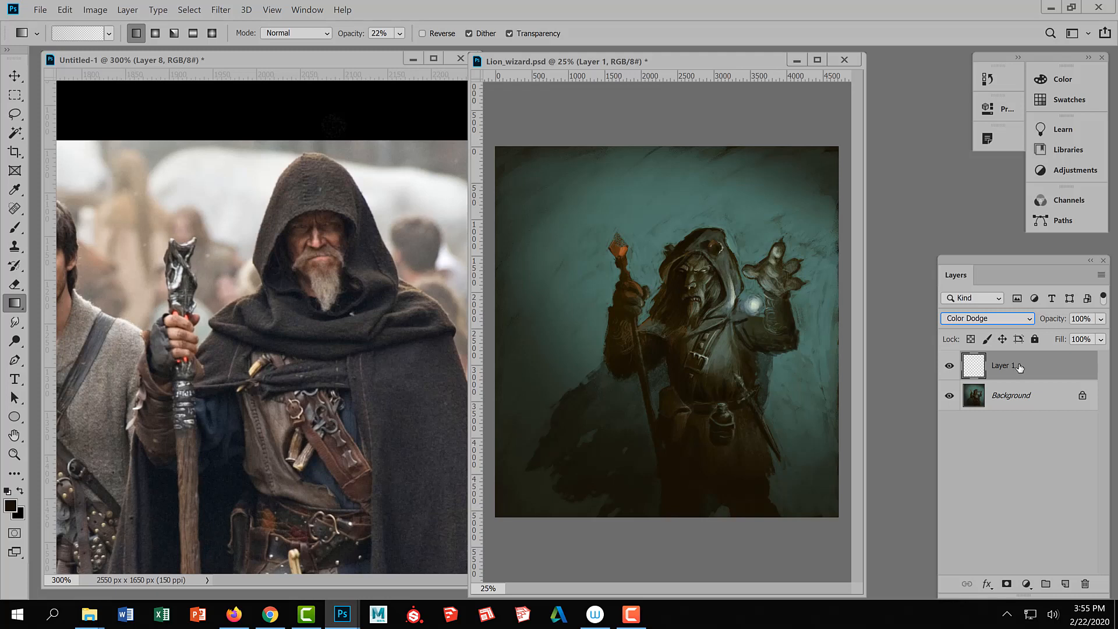
{"action": "left_click", "coordinate": [994, 319]}
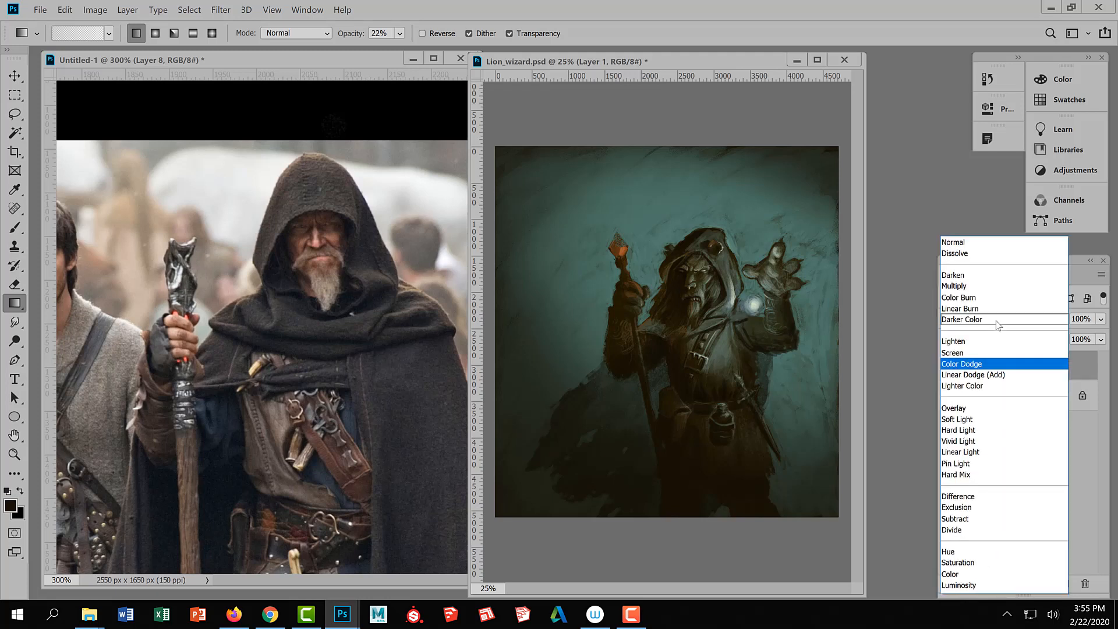
{"action": "left_click", "coordinate": [1010, 364]}
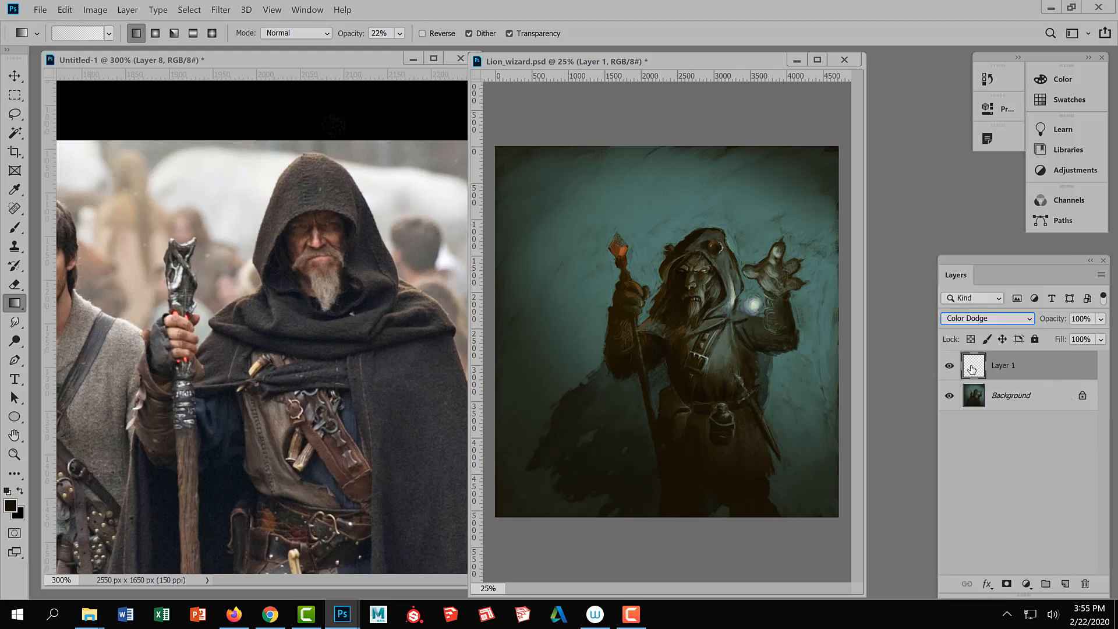
In Layer 1's blending options, enable Blend Interior Effects as Group and disable Blend Clipped Layers as Group and Transparency Shapes Layer.
{"action": "double_click", "coordinate": [971, 367]}
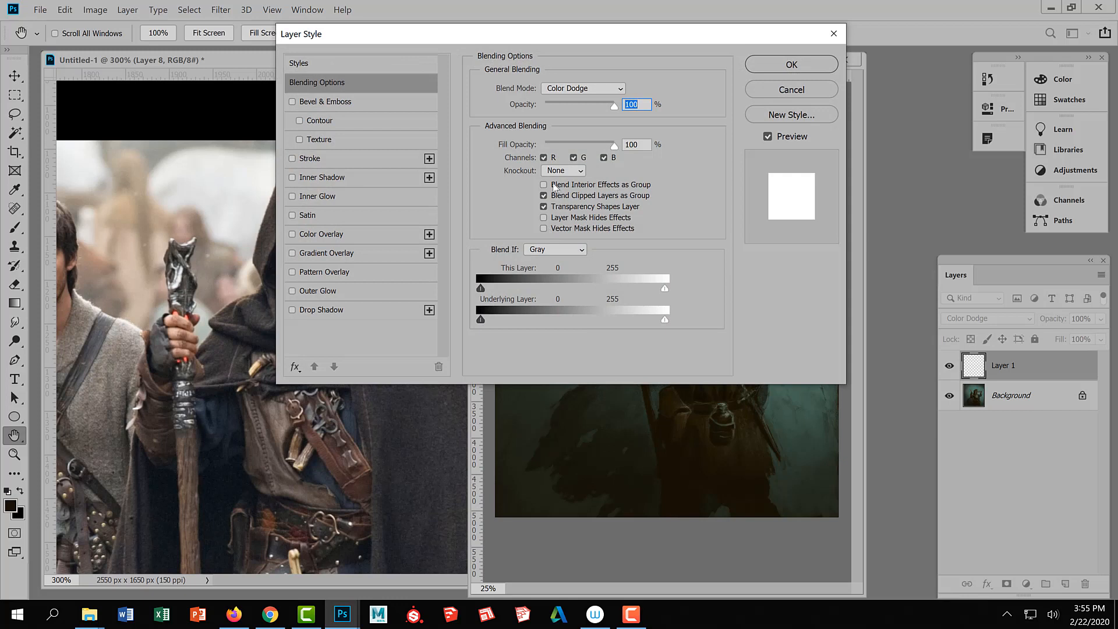
{"action": "left_click", "coordinate": [543, 185]}
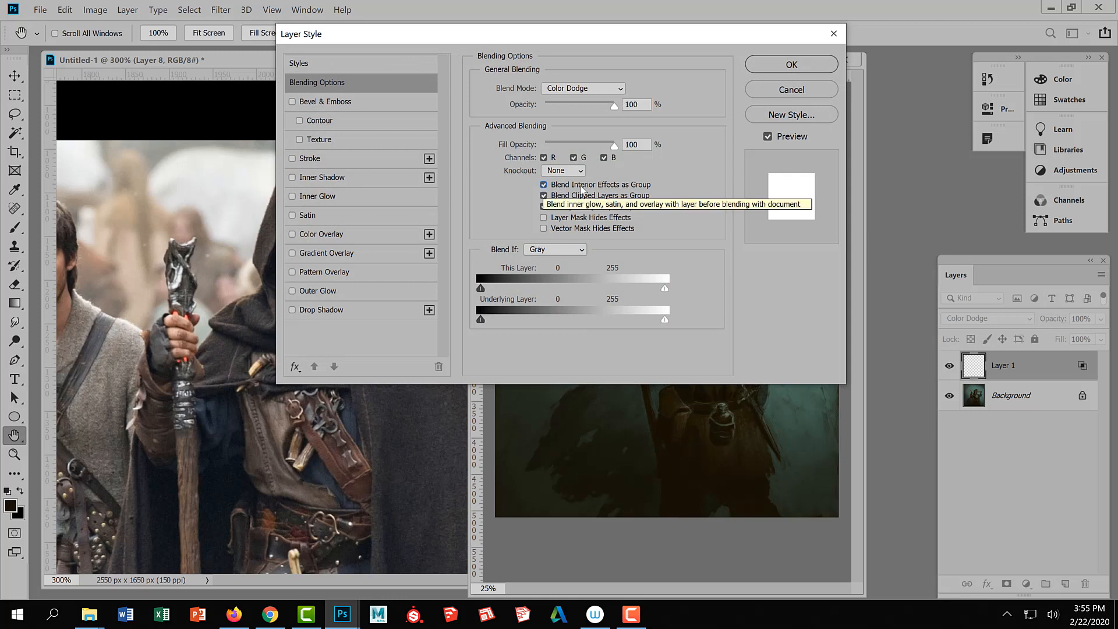
{"action": "left_click", "coordinate": [546, 195]}
{"action": "left_click", "coordinate": [551, 207]}
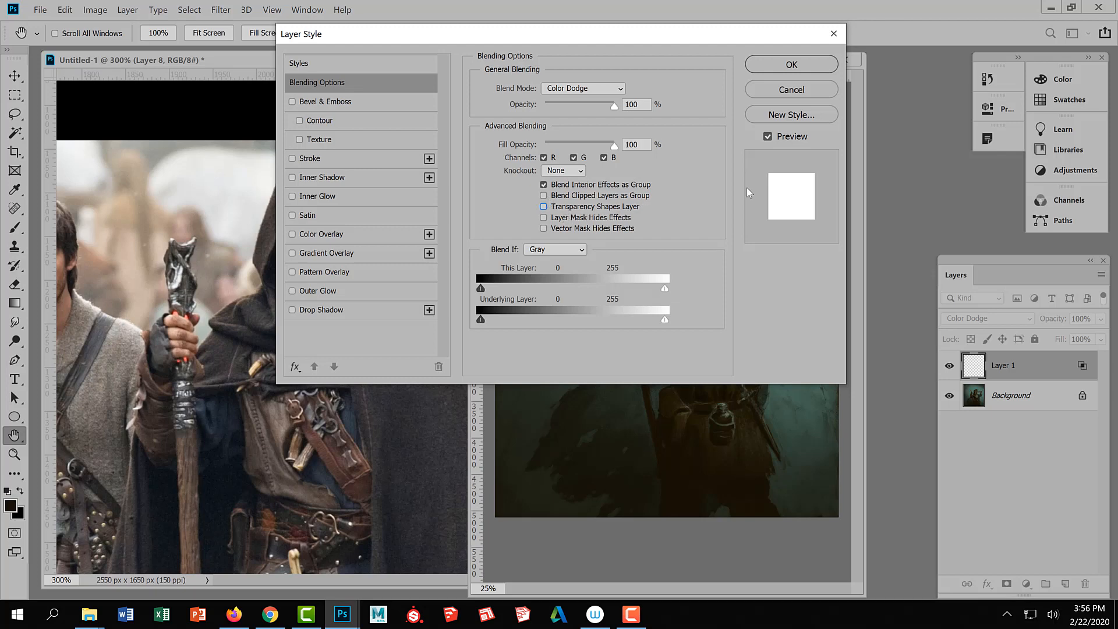
{"action": "left_click", "coordinate": [791, 64]}
Choose the Soft Round 394 2 brush from the Jaime's brushes set for painting.
{"action": "key", "text": "g"}
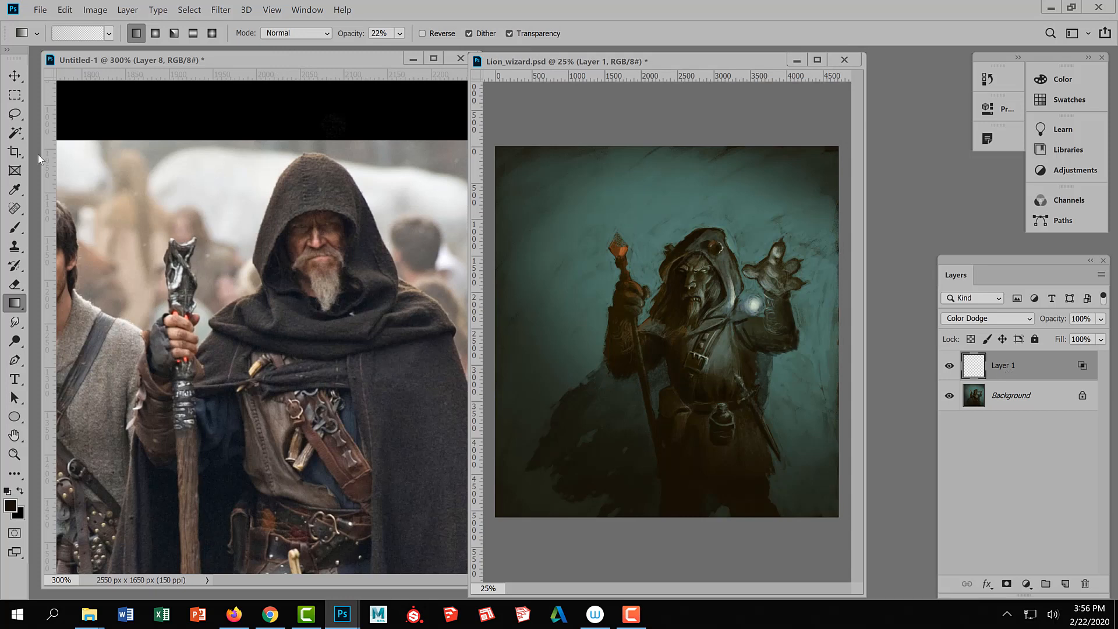
{"action": "key", "text": "b"}
{"action": "left_click", "coordinate": [77, 34]}
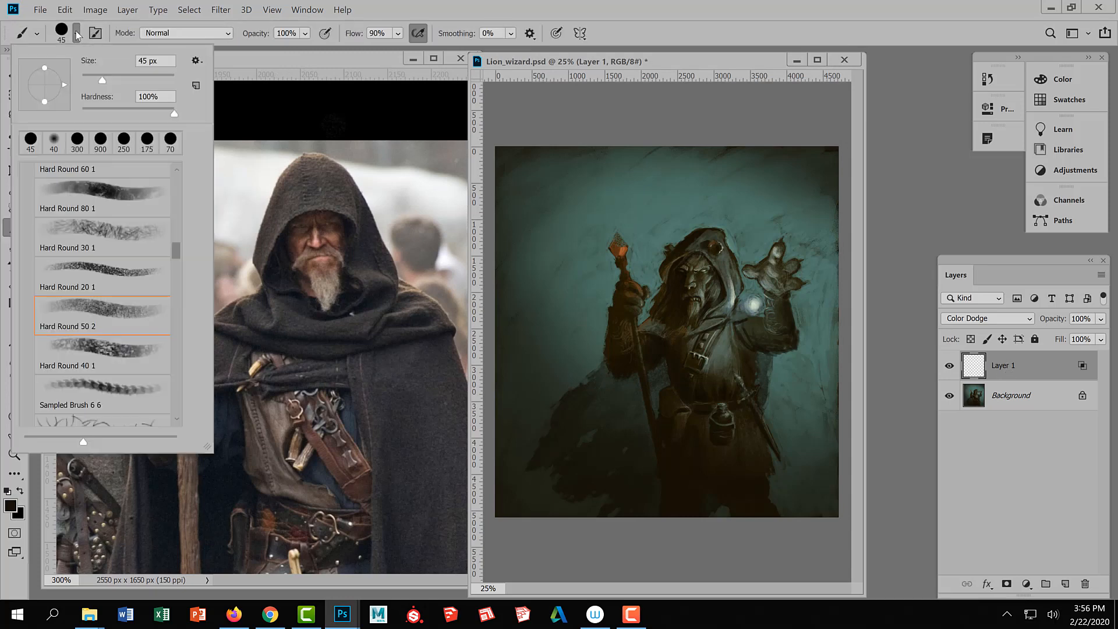
{"action": "scroll", "coordinate": [179, 228], "scroll_direction": "down", "scroll_amount": 3}
{"action": "left_click_drag", "start_coordinate": [179, 224], "coordinate": [177, 180]}
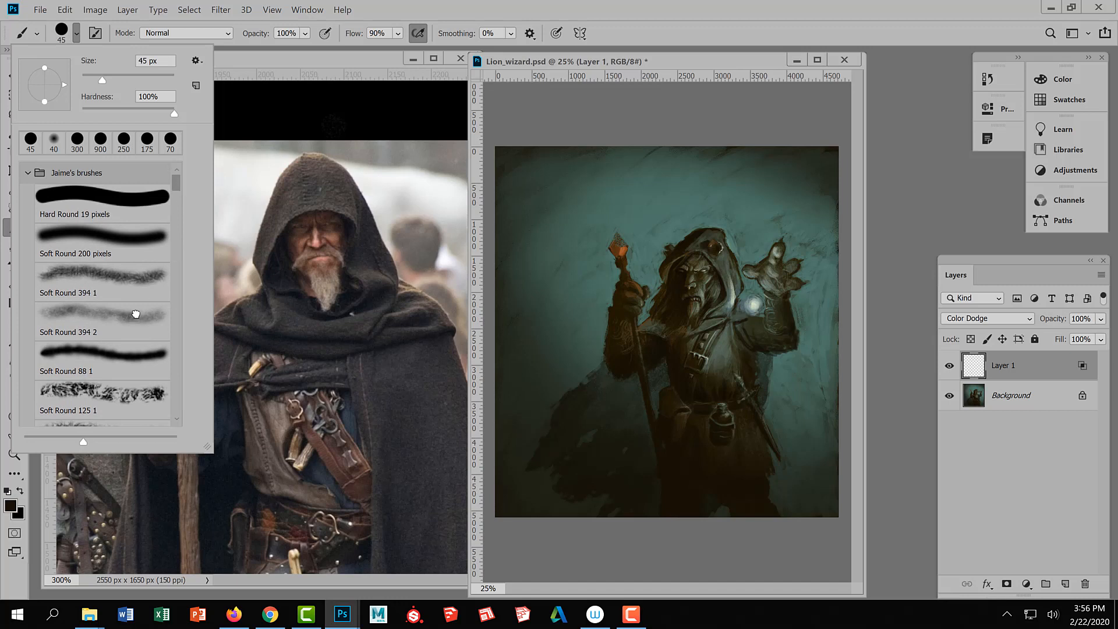
{"action": "left_click", "coordinate": [137, 315]}
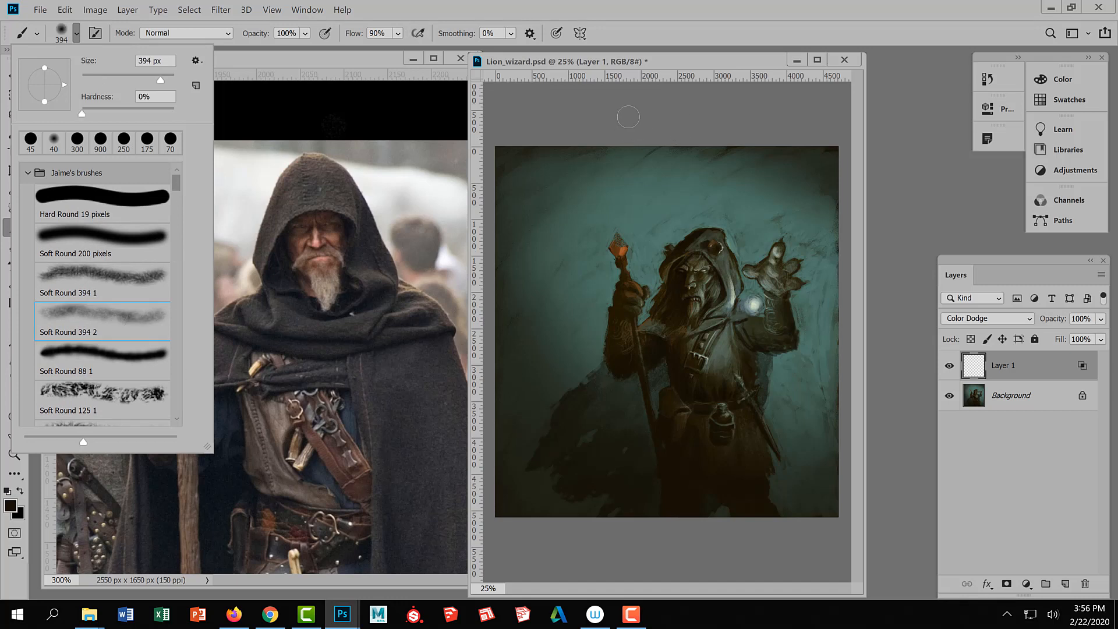
{"action": "left_click", "coordinate": [628, 118]}
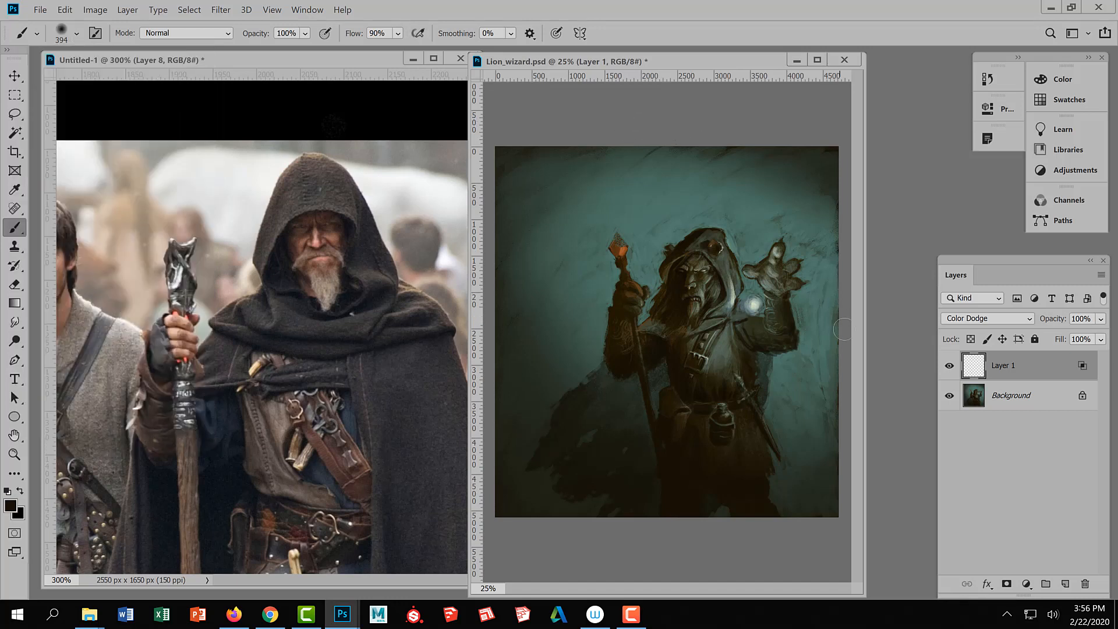
Paint an orange glow around the staff's crystal with its sampled color, and enlarge the brush to 800 px.
{"action": "left_click_drag", "start_coordinate": [864, 362], "coordinate": [916, 355]}
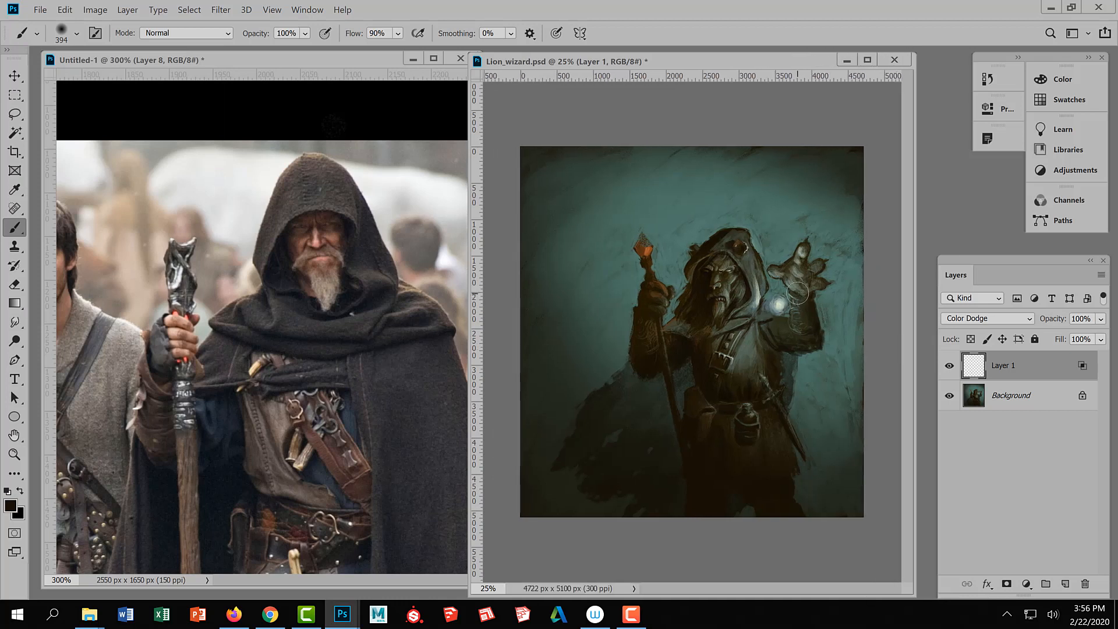
{"action": "left_click", "coordinate": [644, 249], "text": "alt"}
{"action": "mouse_move", "coordinate": [644, 249]}
{"action": "left_mouse_down"}
{"action": "mouse_move", "coordinate": [663, 230]}
{"action": "mouse_move", "coordinate": [638, 247]}
{"action": "mouse_move", "coordinate": [658, 235]}
{"action": "mouse_move", "coordinate": [647, 240]}
{"action": "mouse_move", "coordinate": [640, 224]}
{"action": "mouse_move", "coordinate": [626, 245]}
{"action": "mouse_move", "coordinate": [649, 205]}
{"action": "mouse_move", "coordinate": [619, 256]}
{"action": "left_mouse_up"}
{"action": "key", "text": "bracketright"}
{"action": "key", "text": "bracketright"}
{"action": "key", "text": "bracketright"}
{"action": "key", "text": "bracketright"}
{"action": "key", "text": "bracketright"}
{"action": "key", "text": "bracketright"}
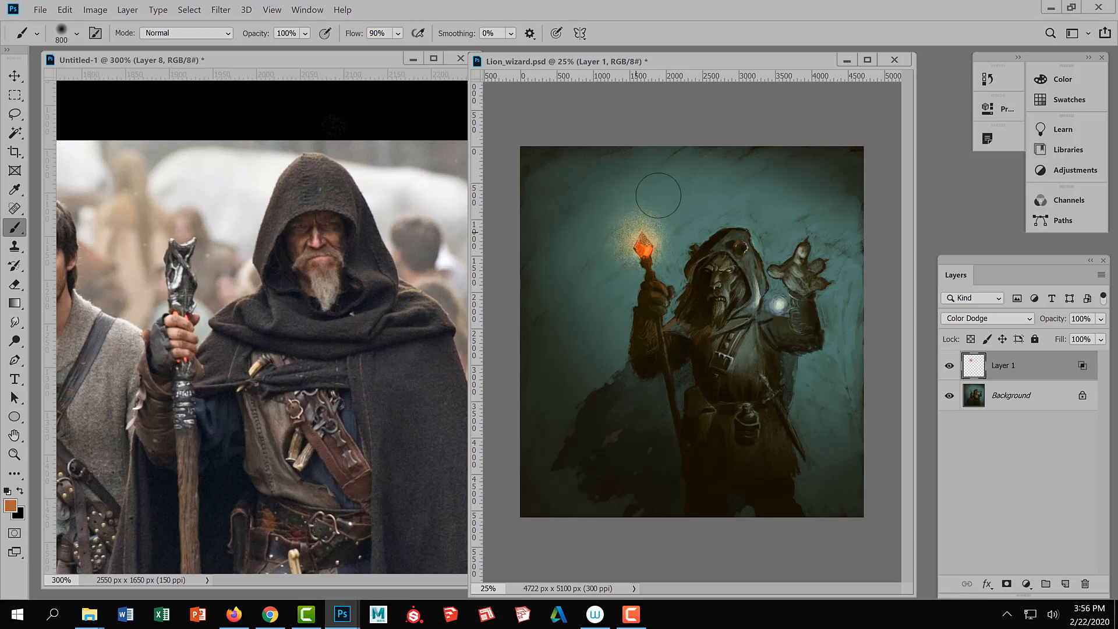
Set the foreground color to a bright blue with hue 210° and paint a glow around the orb below the raised hand.
{"action": "left_click", "coordinate": [780, 312], "text": "alt"}
{"action": "left_click", "coordinate": [10, 506]}
{"action": "left_click", "coordinate": [750, 155]}
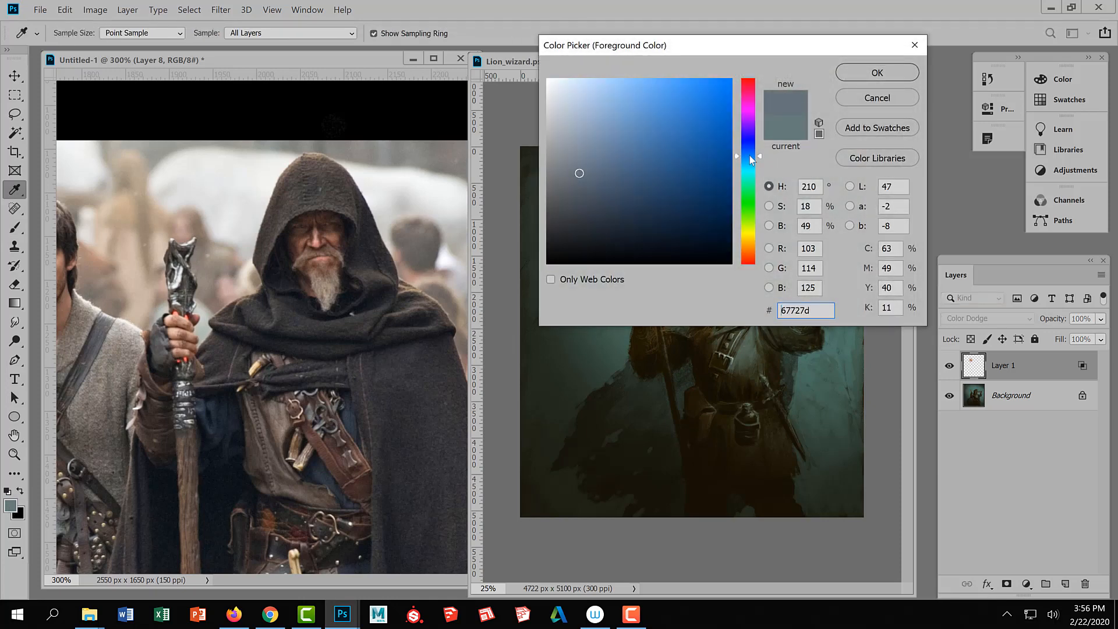
{"action": "left_click", "coordinate": [669, 127]}
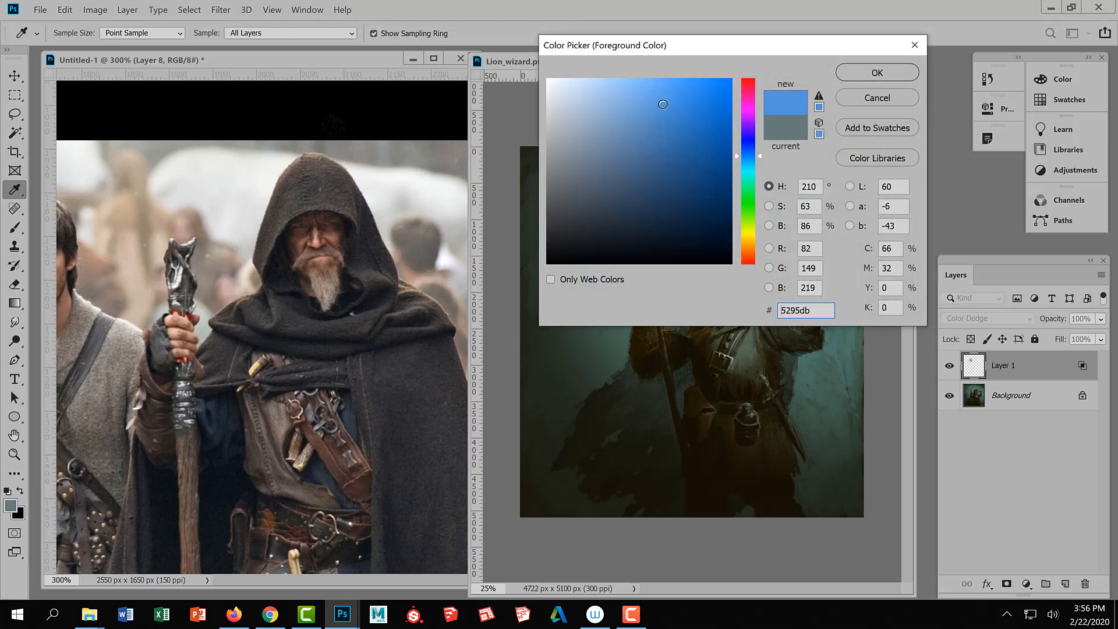
{"action": "left_click", "coordinate": [876, 79]}
{"action": "mouse_move", "coordinate": [779, 305]}
{"action": "left_mouse_down"}
{"action": "mouse_move", "coordinate": [788, 326]}
{"action": "mouse_move", "coordinate": [771, 305]}
{"action": "mouse_move", "coordinate": [777, 393]}
{"action": "mouse_move", "coordinate": [780, 314]}
{"action": "mouse_move", "coordinate": [813, 298]}
{"action": "mouse_move", "coordinate": [777, 288]}
{"action": "mouse_move", "coordinate": [756, 302]}
{"action": "mouse_move", "coordinate": [783, 319]}
{"action": "mouse_move", "coordinate": [767, 288]}
{"action": "mouse_move", "coordinate": [750, 286]}
{"action": "mouse_move", "coordinate": [766, 290]}
{"action": "mouse_move", "coordinate": [773, 332]}
{"action": "mouse_move", "coordinate": [799, 328]}
{"action": "mouse_move", "coordinate": [791, 331]}
{"action": "mouse_move", "coordinate": [804, 288]}
{"action": "mouse_move", "coordinate": [827, 297]}
{"action": "mouse_move", "coordinate": [812, 315]}
{"action": "mouse_move", "coordinate": [792, 290]}
{"action": "left_mouse_up"}
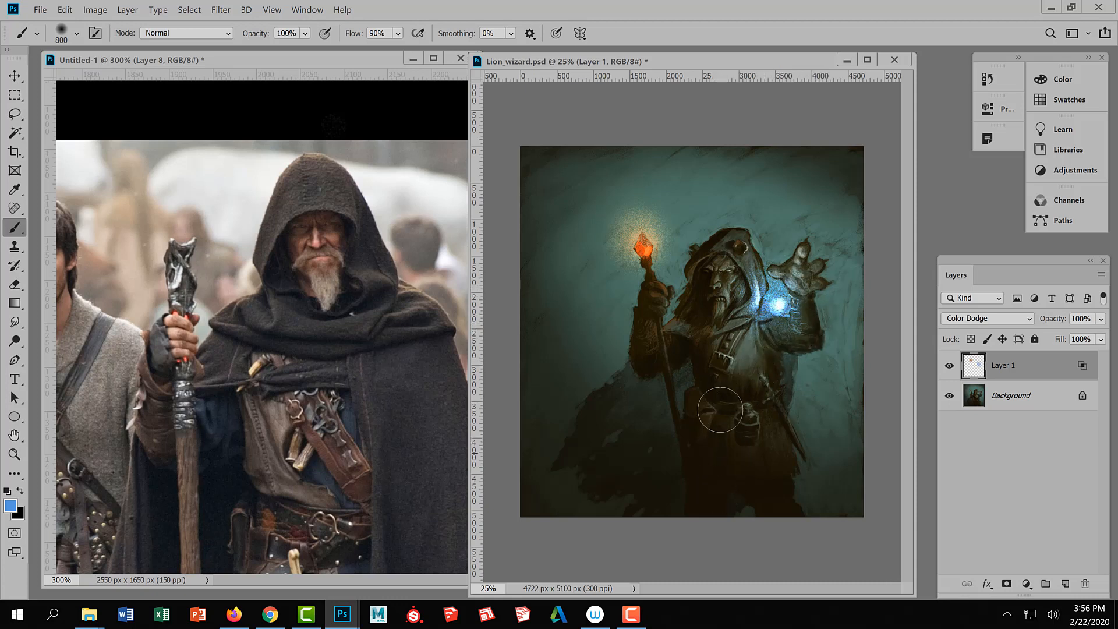
Choose the Rough Round Bristle 2 brush for painting on Lion_wizard.psd and reduce its size to about 100 px.
{"action": "left_click", "coordinate": [201, 85]}
{"action": "left_click", "coordinate": [77, 34]}
{"action": "scroll", "coordinate": [183, 381], "scroll_direction": "down", "scroll_amount": 8}
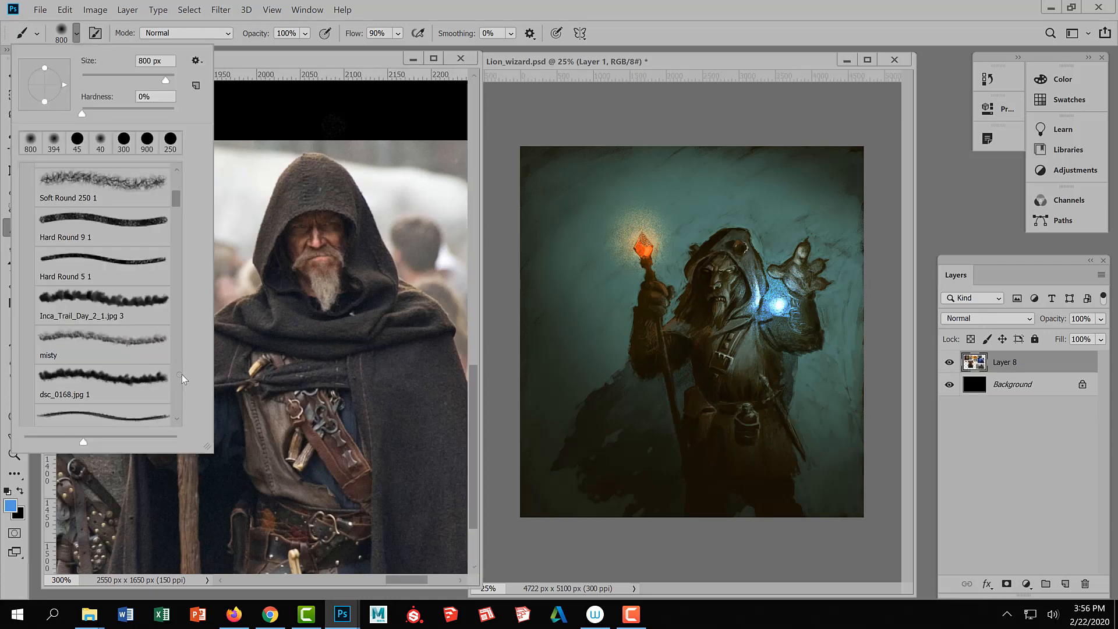
{"action": "left_click", "coordinate": [150, 405]}
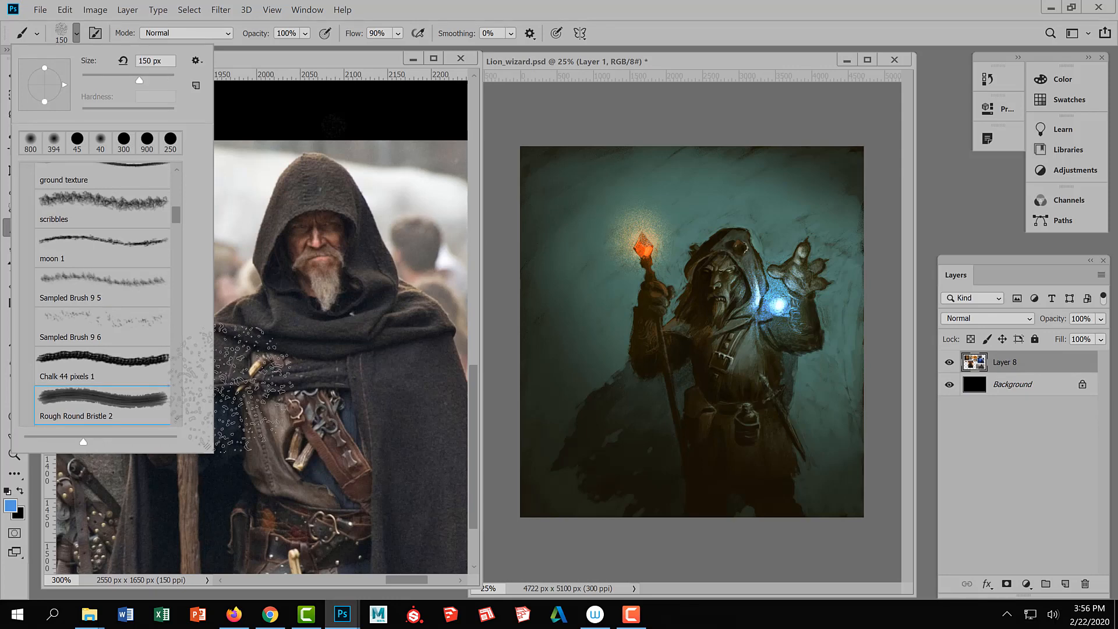
{"action": "left_click", "coordinate": [798, 134]}
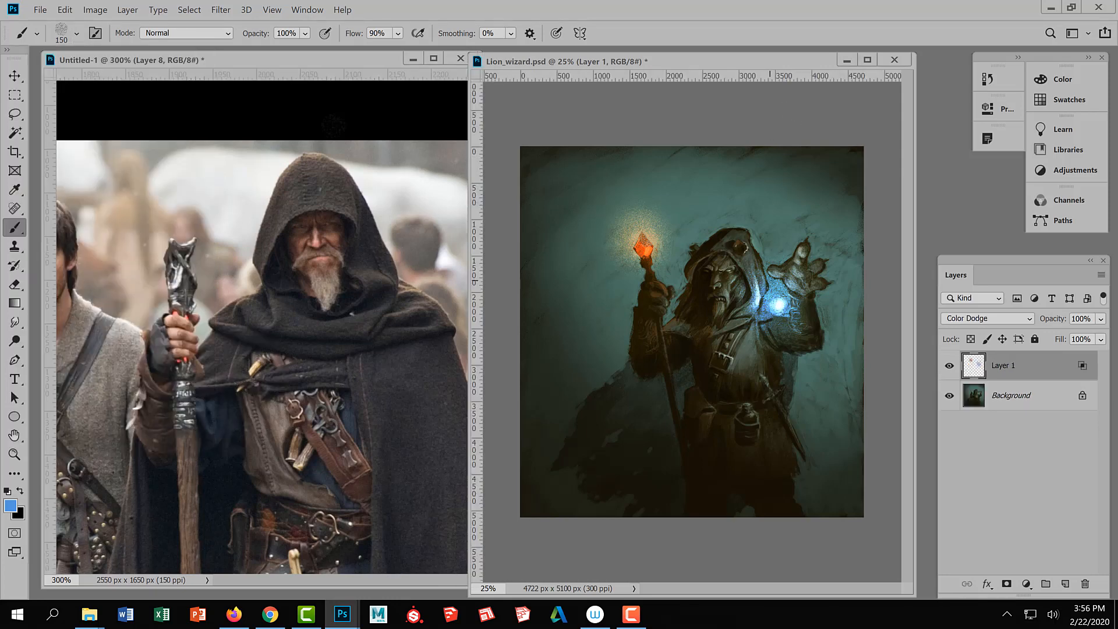
{"action": "key", "text": "bracketright"}
{"action": "key", "text": "bracketleft"}
{"action": "key", "text": "bracketleft"}
{"action": "key", "text": "bracketleft"}
{"action": "key", "text": "bracketright"}
Try painting blue light strokes across the wizard's chest and robe below the orb.
{"action": "left_click_drag", "start_coordinate": [812, 348], "coordinate": [752, 385]}
{"action": "key", "text": "ctrl+z"}
{"action": "key", "text": "ctrl+z"}
{"action": "mouse_move", "coordinate": [813, 320]}
{"action": "left_mouse_down"}
{"action": "mouse_move", "coordinate": [773, 330]}
{"action": "mouse_move", "coordinate": [777, 360]}
{"action": "mouse_move", "coordinate": [731, 363]}
{"action": "left_mouse_up"}
{"action": "key", "text": "ctrl+z"}
{"action": "key", "text": "ctrl+z"}
{"action": "left_click_drag", "start_coordinate": [798, 351], "coordinate": [680, 377]}
{"action": "key", "text": "ctrl+z"}
Paint blue light from the orb onto the wizard's chest, sleeve and nearby edge of the hood.
{"action": "left_click_drag", "start_coordinate": [747, 329], "coordinate": [704, 378]}
{"action": "mouse_move", "coordinate": [757, 279]}
{"action": "left_mouse_down"}
{"action": "mouse_move", "coordinate": [756, 267]}
{"action": "mouse_move", "coordinate": [789, 305]}
{"action": "left_mouse_up"}
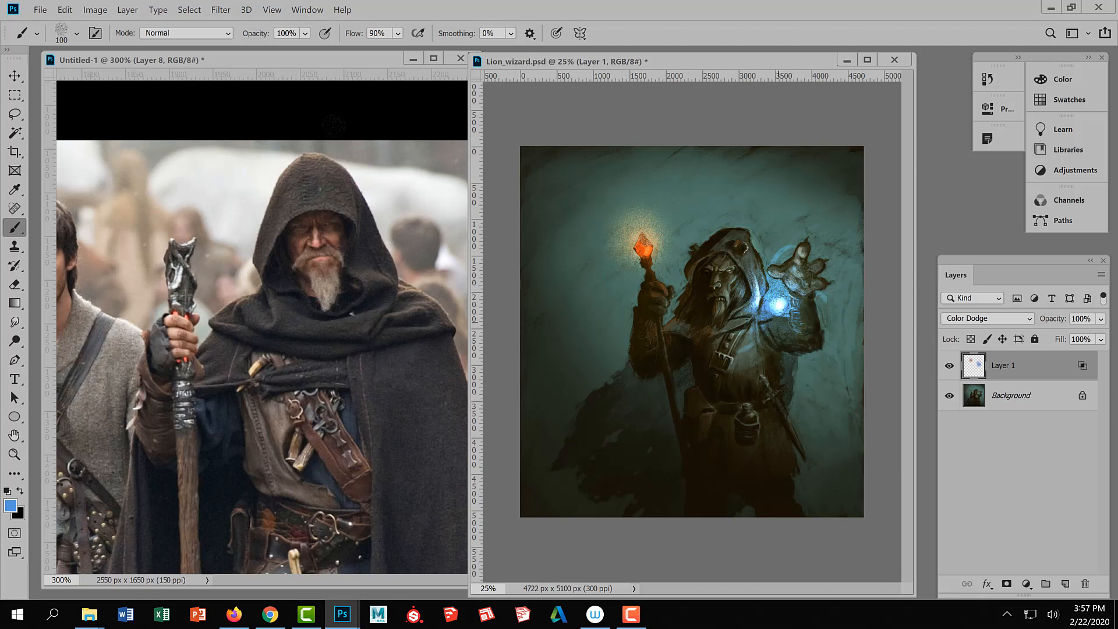
{"action": "left_click_drag", "start_coordinate": [760, 338], "coordinate": [741, 338]}
Reduce the brush to 60 px and paint blue rim light on the raised hand's fingers and palm, finishing at 100 px.
{"action": "key", "text": "bracketleft"}
{"action": "key", "text": "bracketleft"}
{"action": "key", "text": "bracketleft"}
{"action": "left_click_drag", "start_coordinate": [773, 258], "coordinate": [782, 262]}
{"action": "key", "text": "ctrl+z"}
{"action": "left_click_drag", "start_coordinate": [776, 261], "coordinate": [774, 266]}
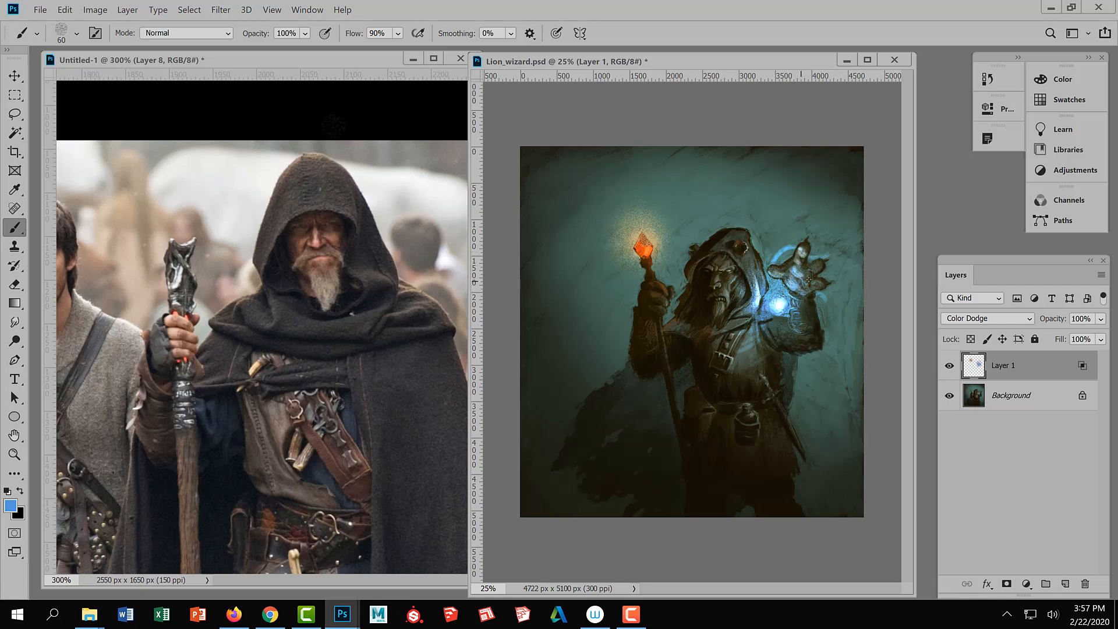
{"action": "left_click_drag", "start_coordinate": [802, 291], "coordinate": [807, 277]}
{"action": "key", "text": "bracketright"}
{"action": "left_click_drag", "start_coordinate": [796, 264], "coordinate": [798, 254]}
{"action": "left_click", "coordinate": [775, 276]}
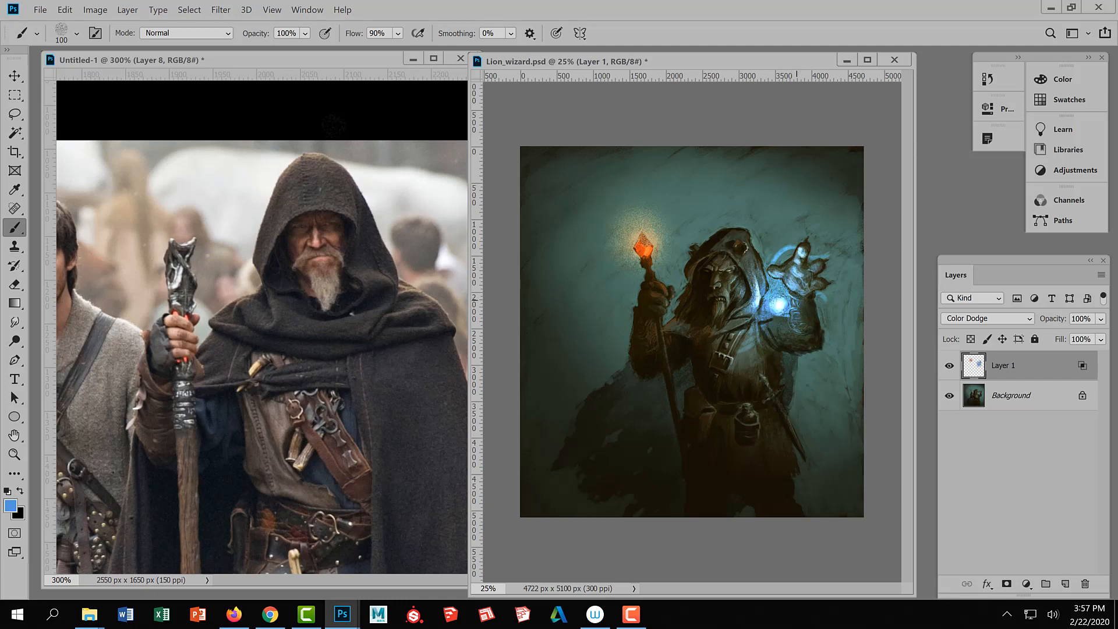
Sample a lighter blue near the orb and paint reflected light on the hood and face with a 125 px brush.
{"action": "key", "text": "bracketright"}
{"action": "key", "text": "bracketright"}
{"action": "key", "text": "bracketleft"}
{"action": "key", "text": "bracketleft"}
{"action": "left_click", "coordinate": [787, 326], "text": "alt"}
{"action": "mouse_move", "coordinate": [760, 302]}
{"action": "left_mouse_down"}
{"action": "mouse_move", "coordinate": [755, 263]}
{"action": "mouse_move", "coordinate": [736, 300]}
{"action": "left_mouse_up"}
{"action": "left_click", "coordinate": [731, 271]}
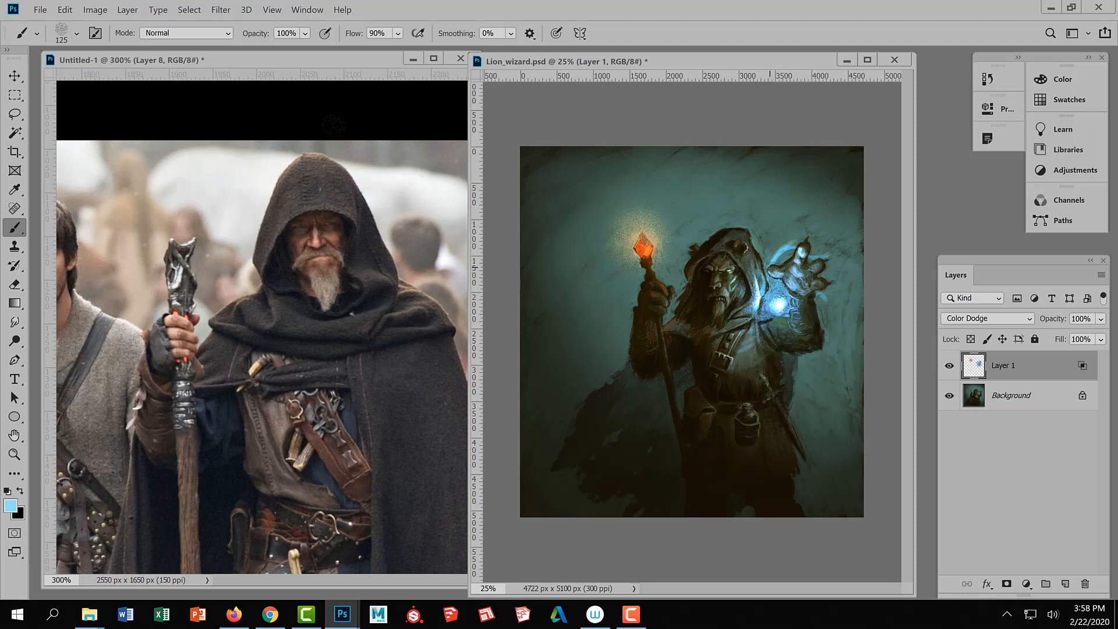
Paint curved light-blue energy streaks sweeping outward from the raised hand and from the orb.
{"action": "mouse_move", "coordinate": [783, 247]}
{"action": "left_mouse_down"}
{"action": "mouse_move", "coordinate": [775, 256]}
{"action": "mouse_move", "coordinate": [838, 203]}
{"action": "left_mouse_up"}
{"action": "mouse_move", "coordinate": [782, 284]}
{"action": "left_mouse_down"}
{"action": "mouse_move", "coordinate": [779, 257]}
{"action": "mouse_move", "coordinate": [785, 303]}
{"action": "mouse_move", "coordinate": [775, 279]}
{"action": "mouse_move", "coordinate": [783, 249]}
{"action": "mouse_move", "coordinate": [837, 233]}
{"action": "left_mouse_up"}
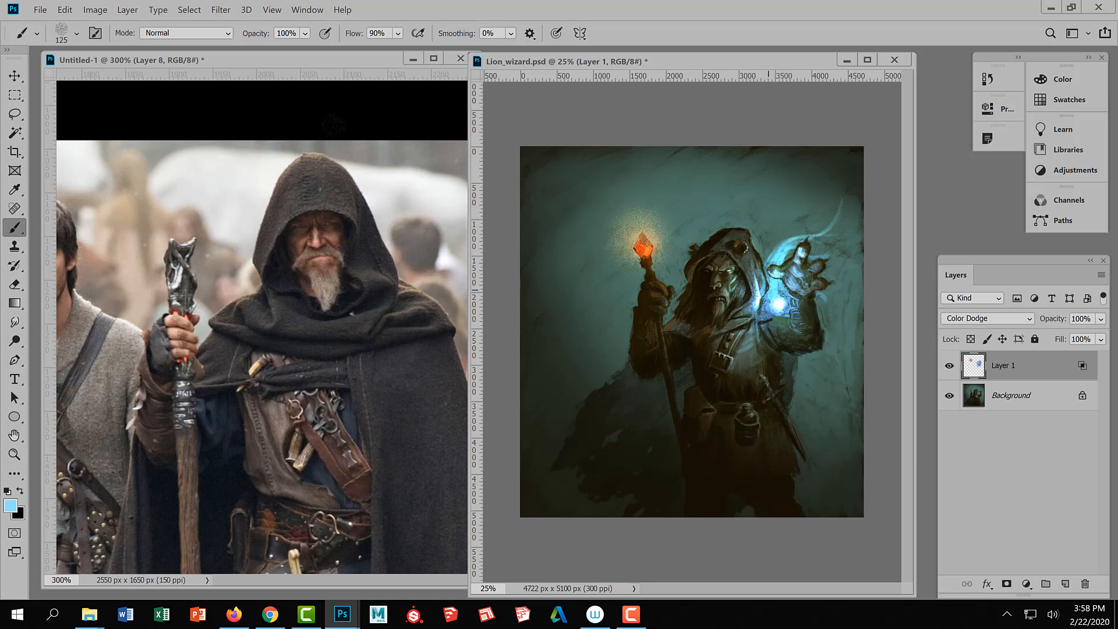
{"action": "left_click_drag", "start_coordinate": [783, 300], "coordinate": [830, 308]}
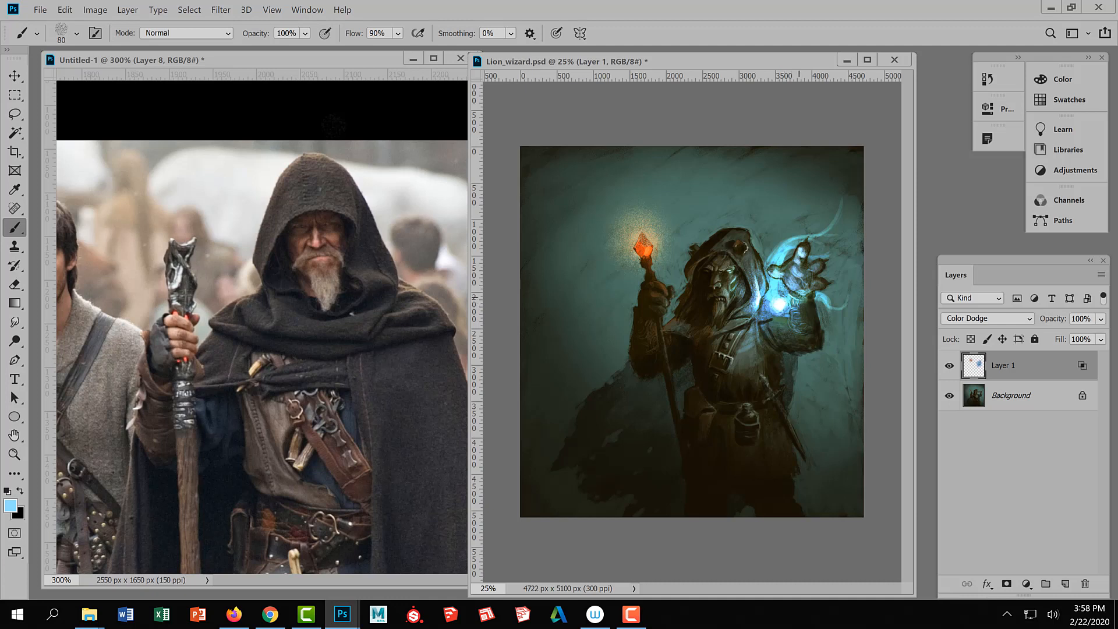
Paint branching lightning along the energy streaks around the raised hand, reducing the brush to 45 px.
{"action": "key", "text": "bracketright"}
{"action": "key", "text": "bracketright"}
{"action": "key", "text": "bracketright"}
{"action": "key", "text": "bracketright"}
{"action": "key", "text": "bracketleft"}
{"action": "key", "text": "bracketleft"}
{"action": "key", "text": "bracketleft"}
{"action": "key", "text": "bracketleft"}
{"action": "key", "text": "bracketleft"}
{"action": "mouse_move", "coordinate": [803, 239]}
{"action": "left_mouse_down"}
{"action": "mouse_move", "coordinate": [828, 230]}
{"action": "mouse_move", "coordinate": [853, 196]}
{"action": "left_mouse_up"}
{"action": "key", "text": "bracketleft"}
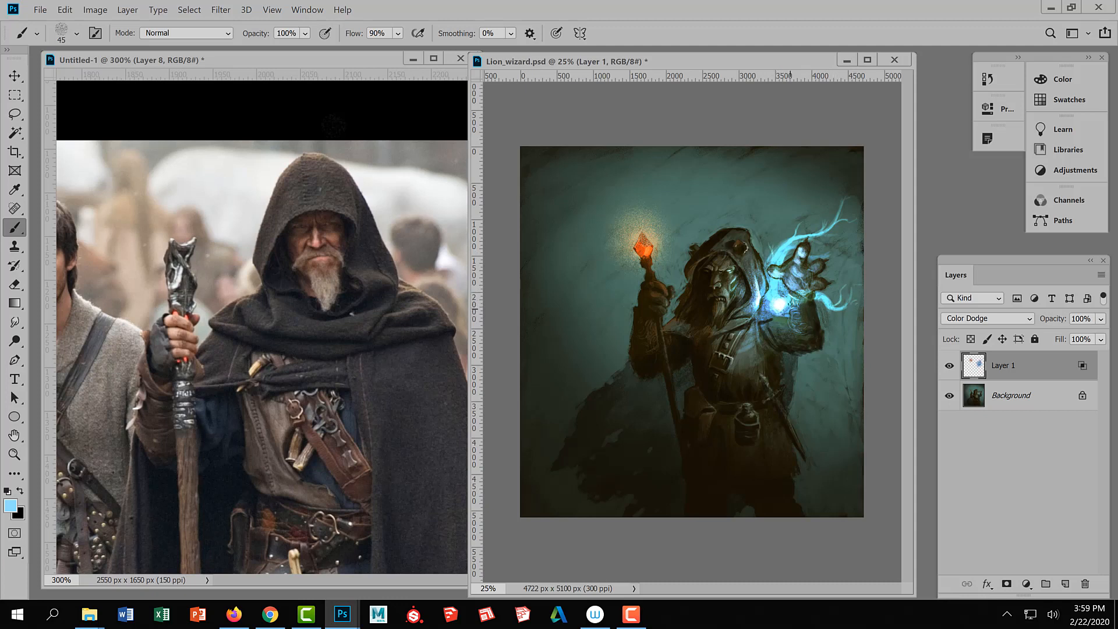
Enlarge the brush to 70 px and paint a bolt of blue light from the orb down across the robe.
{"action": "key", "text": "bracketright"}
{"action": "key", "text": "bracketright"}
{"action": "key", "text": "bracketright"}
{"action": "key", "text": "bracketright"}
{"action": "key", "text": "bracketright"}
{"action": "key", "text": "bracketleft"}
{"action": "key", "text": "ctrl"}
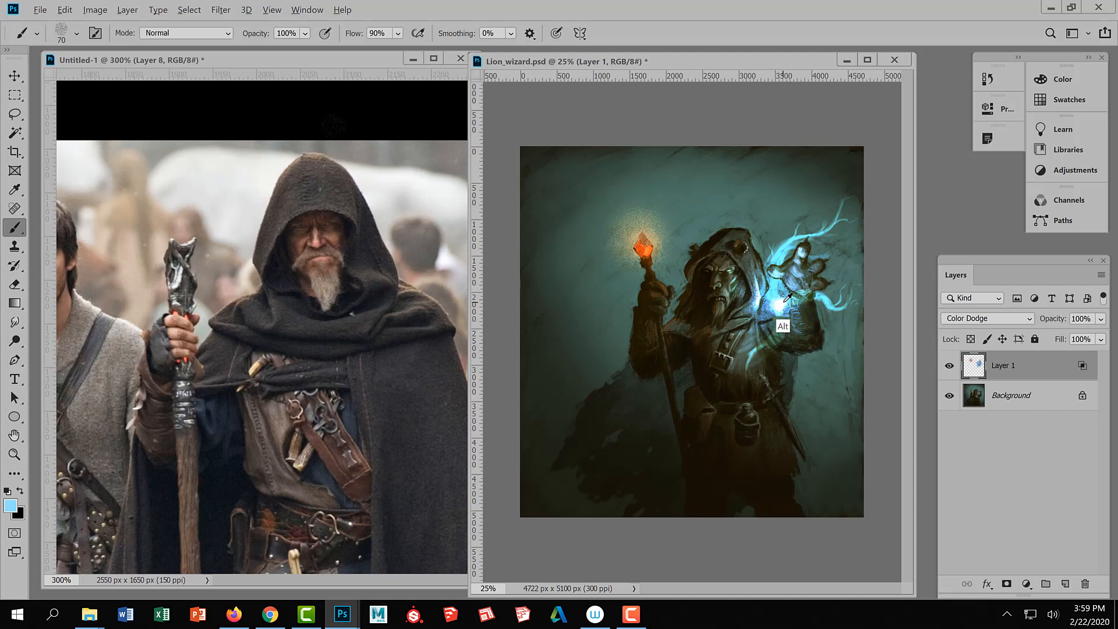
Sample a pale cyan from the orb, brighten the light around it, and refine the lightning with a 35 px brush.
{"action": "left_click", "coordinate": [784, 322], "text": "alt"}
{"action": "left_click_drag", "start_coordinate": [774, 311], "coordinate": [773, 330]}
{"action": "left_click", "coordinate": [764, 338]}
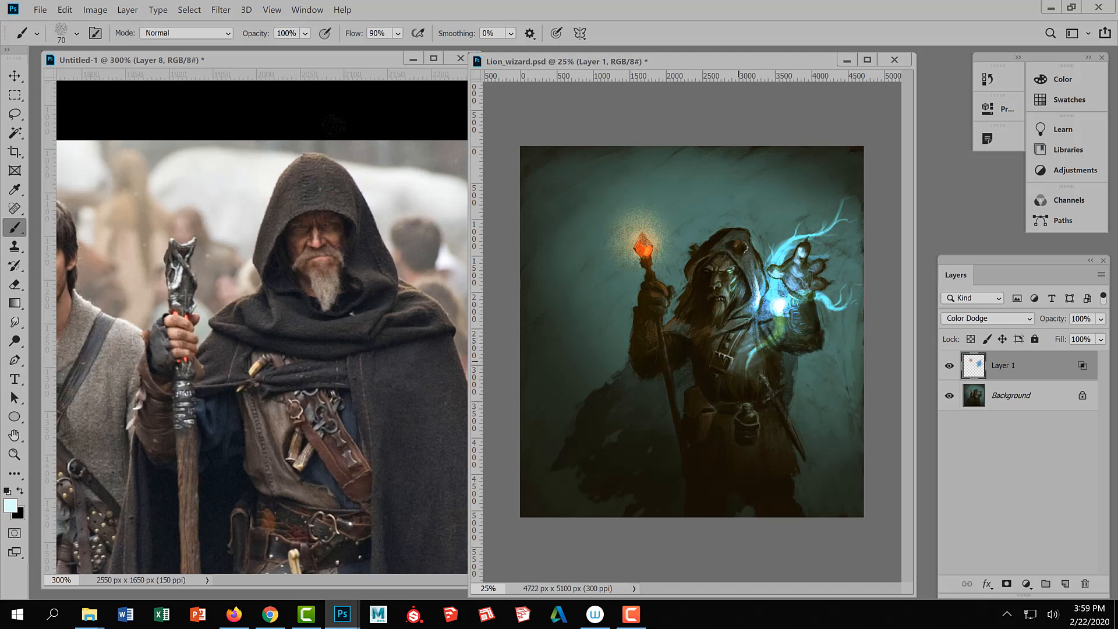
{"action": "key", "text": "bracketleft"}
{"action": "key", "text": "bracketleft"}
{"action": "key", "text": "bracketright"}
Set the foreground color to a saturated orange-yellow with hue 42° and return to Lion_wizard.psd.
{"action": "key", "text": "ctrl+Tab"}
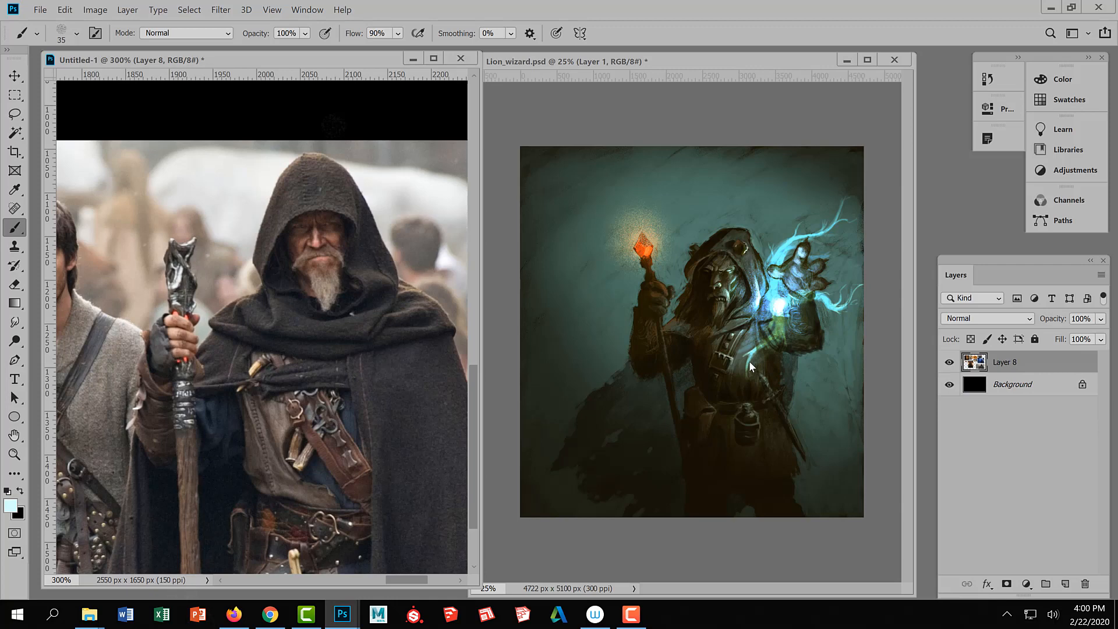
{"action": "left_click", "coordinate": [10, 506]}
{"action": "left_click", "coordinate": [749, 241]}
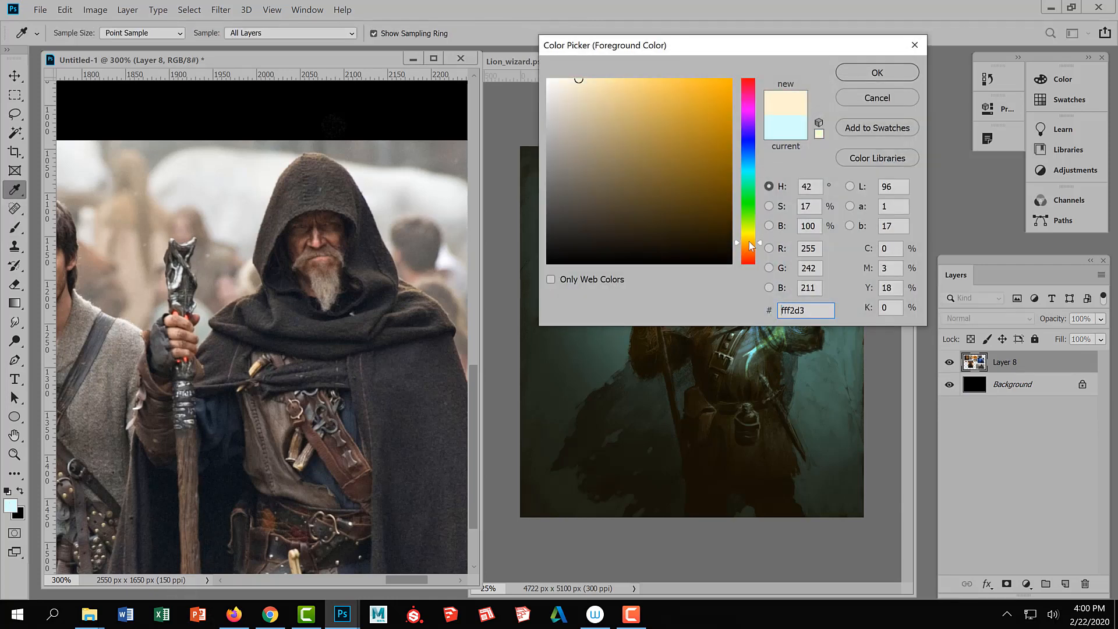
{"action": "left_click_drag", "start_coordinate": [724, 105], "coordinate": [725, 95]}
{"action": "left_click", "coordinate": [862, 81]}
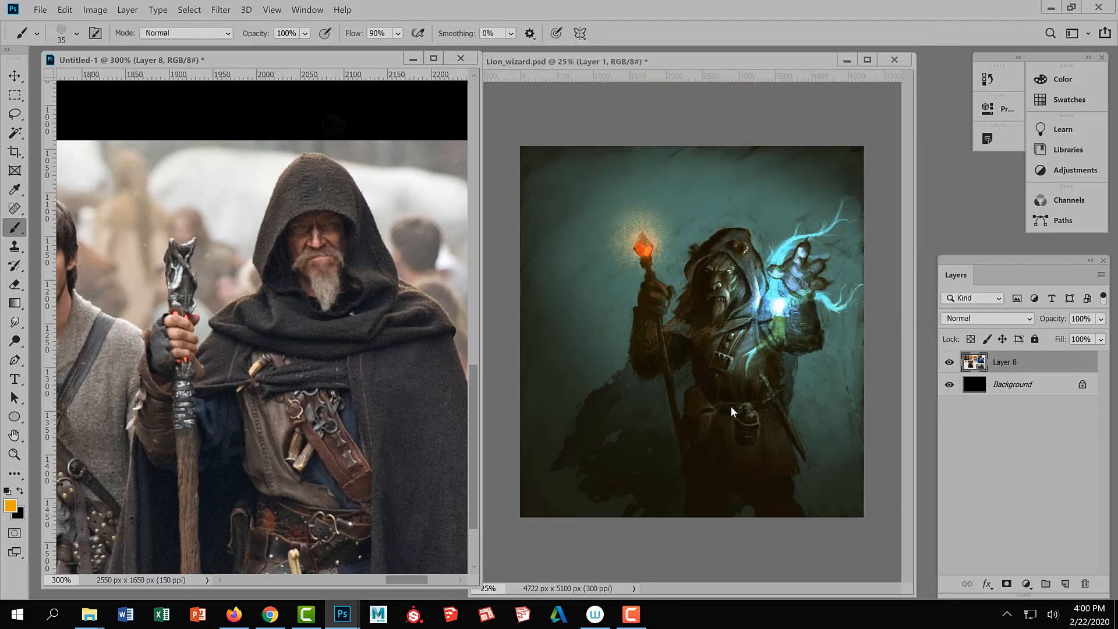
{"action": "key", "text": "ctrl+Tab"}
Paint warm golden highlights on the chest buckle, dagger hilt, staff and staff-side sleeve, varying the brush down to 30 px.
{"action": "key", "text": "bracketright"}
{"action": "key", "text": "bracketright"}
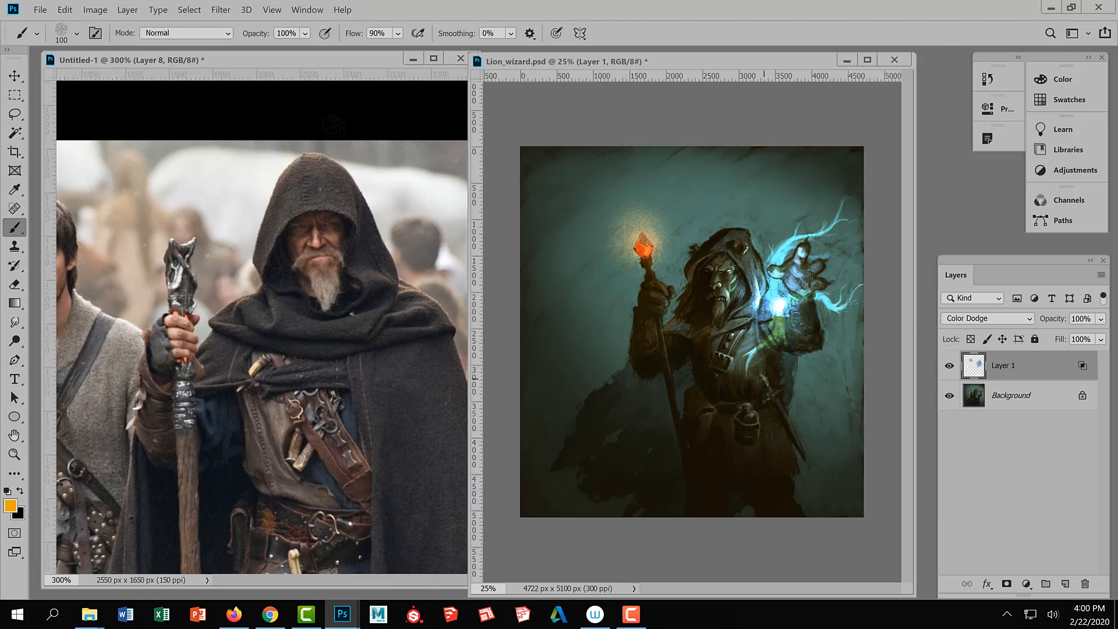
{"action": "key", "text": "bracketleft"}
{"action": "key", "text": "bracketleft"}
{"action": "key", "text": "bracketleft"}
{"action": "key", "text": "bracketleft"}
{"action": "key", "text": "bracketleft"}
{"action": "key", "text": "bracketright"}
{"action": "key", "text": "bracketright"}
{"action": "key", "text": "bracketright"}
{"action": "key", "text": "bracketright"}
{"action": "key", "text": "bracketleft"}
{"action": "key", "text": "bracketleft"}
{"action": "key", "text": "bracketleft"}
Sample cyan from the orb and paint glowing highlights on the flask hanging at the belt, ending with a 40 px brush.
{"action": "left_click", "coordinate": [776, 309], "text": "alt"}
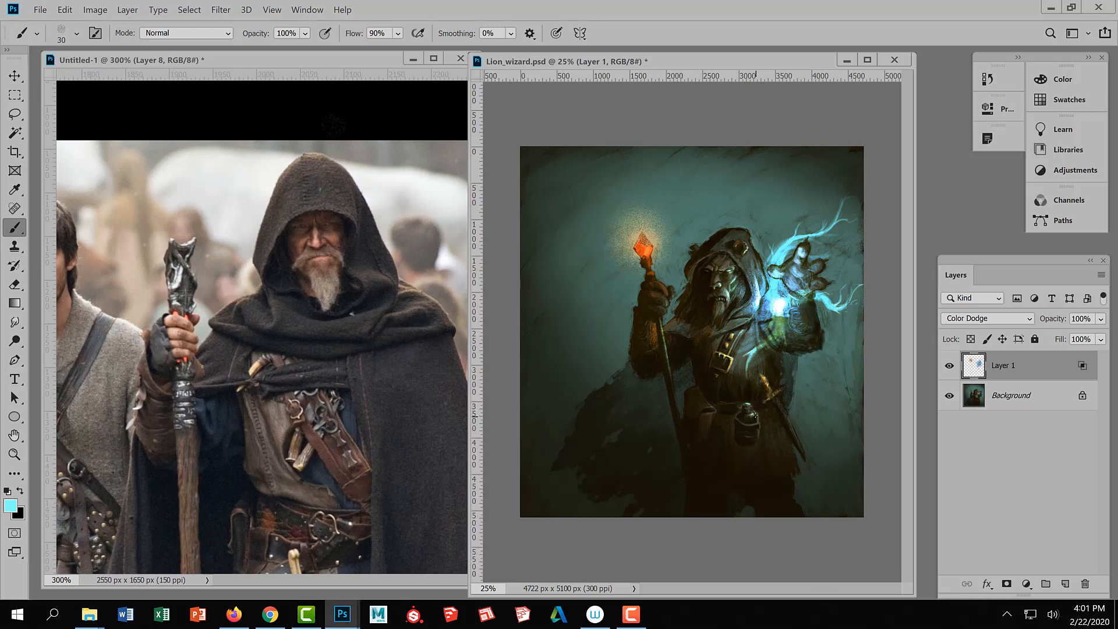
{"action": "key", "text": "bracketright"}
{"action": "key", "text": "bracketright"}
{"action": "key", "text": "bracketright"}
{"action": "key", "text": "bracketright"}
{"action": "key", "text": "bracketright"}
{"action": "key", "text": "bracketright"}
{"action": "key", "text": "bracketright"}
{"action": "key", "text": "bracketright"}
{"action": "key", "text": "bracketright"}
{"action": "key", "text": "bracketleft"}
{"action": "key", "text": "bracketleft"}
{"action": "key", "text": "bracketleft"}
{"action": "key", "text": "bracketleft"}
{"action": "key", "text": "bracketleft"}
Choose the Soft Elliptical 150 1 brush for painting on Lion_wizard.psd.
{"action": "left_click", "coordinate": [334, 125]}
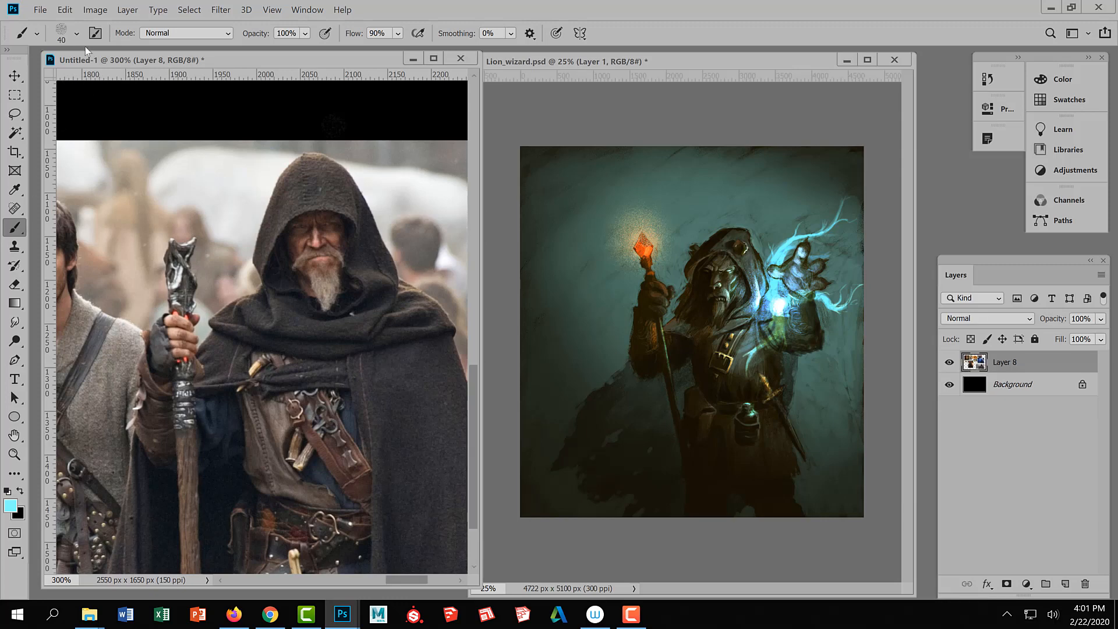
{"action": "left_click", "coordinate": [77, 35]}
{"action": "scroll", "coordinate": [182, 260], "scroll_direction": "down", "scroll_amount": 5}
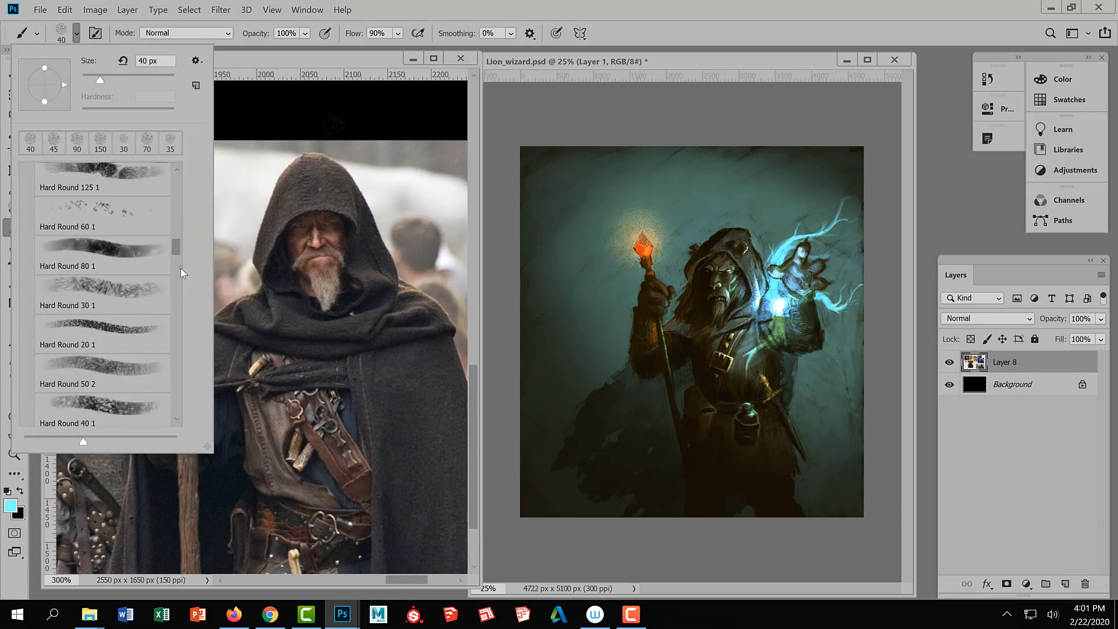
{"action": "left_click_drag", "start_coordinate": [181, 276], "coordinate": [184, 414]}
{"action": "left_click", "coordinate": [140, 274]}
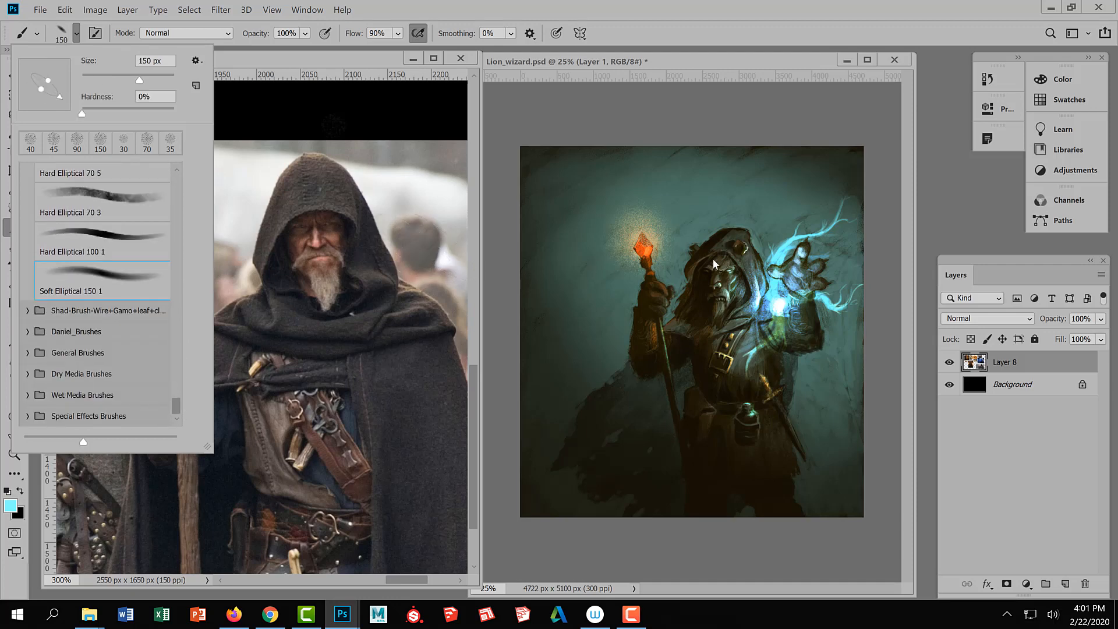
{"action": "left_click", "coordinate": [798, 116]}
Sample orange from the staff and warm up the buckle and dagger hilt with a 200 px brush, undoing the last stroke.
{"action": "key", "text": "bracketleft"}
{"action": "key", "text": "bracketleft"}
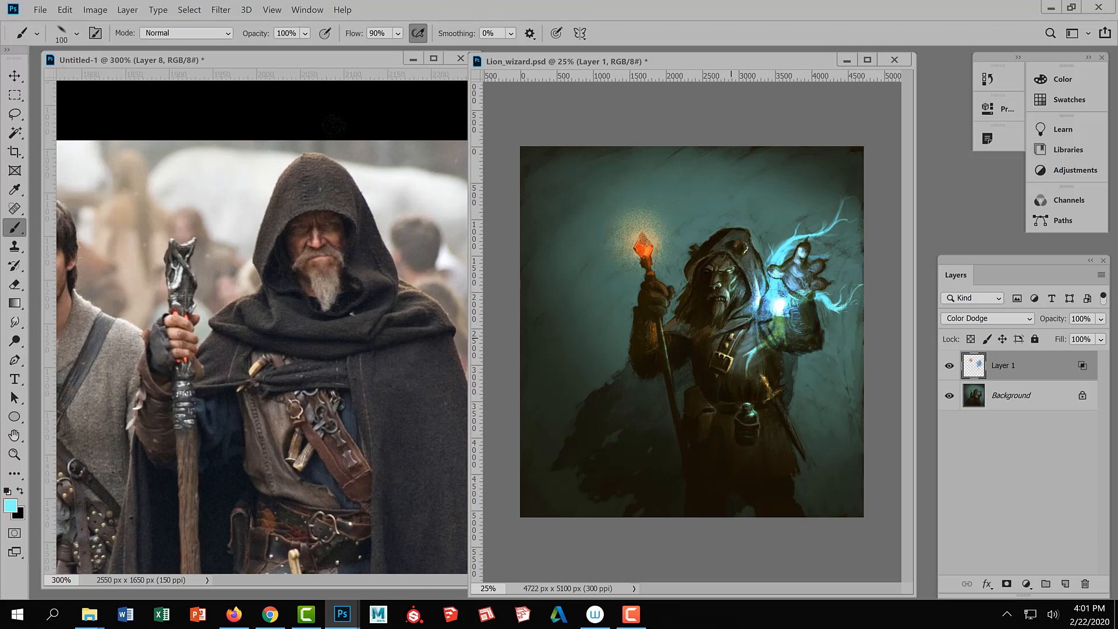
{"action": "key", "text": "bracketright"}
{"action": "key", "text": "bracketright"}
{"action": "key", "text": "bracketright"}
{"action": "left_click", "coordinate": [647, 272], "text": "alt"}
{"action": "mouse_move", "coordinate": [759, 377]}
{"action": "left_mouse_down"}
{"action": "mouse_move", "coordinate": [786, 389]}
{"action": "mouse_move", "coordinate": [769, 397]}
{"action": "left_mouse_up"}
{"action": "key", "text": "ctrl+z"}
Add a new layer below Layer 1, sample cyan from the orb, and paint light strokes around it with a 70 px brush.
{"action": "left_click", "coordinate": [1065, 583], "text": "ctrl"}
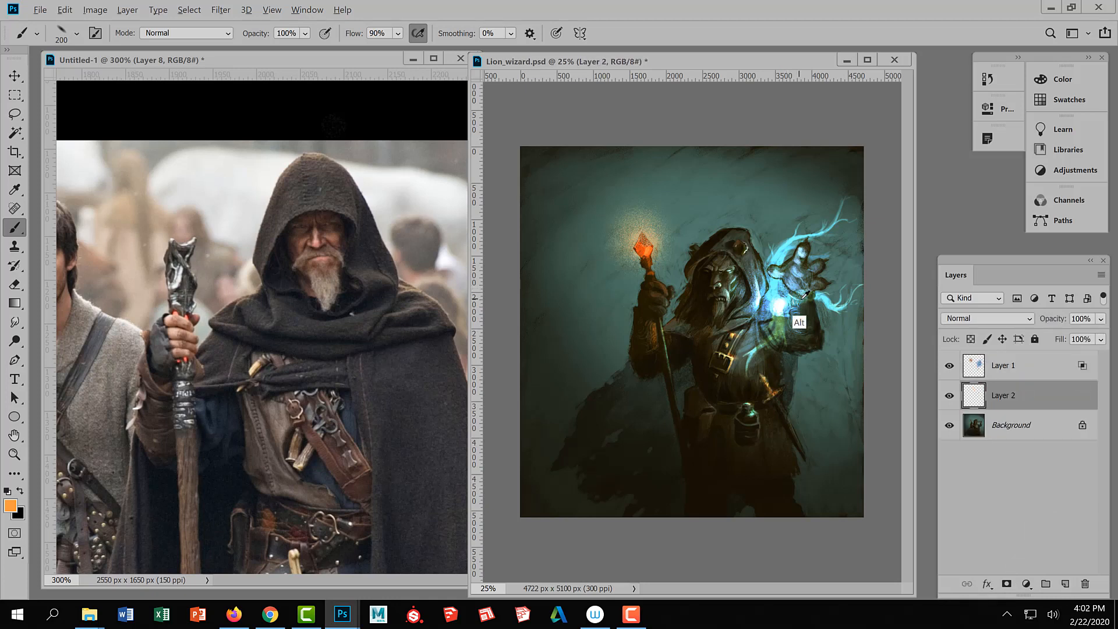
{"action": "left_click", "coordinate": [780, 314], "text": "alt"}
{"action": "key", "text": "bracketleft"}
{"action": "key", "text": "bracketleft"}
{"action": "key", "text": "bracketleft"}
{"action": "key", "text": "bracketleft"}
{"action": "key", "text": "bracketleft"}
{"action": "key", "text": "bracketleft"}
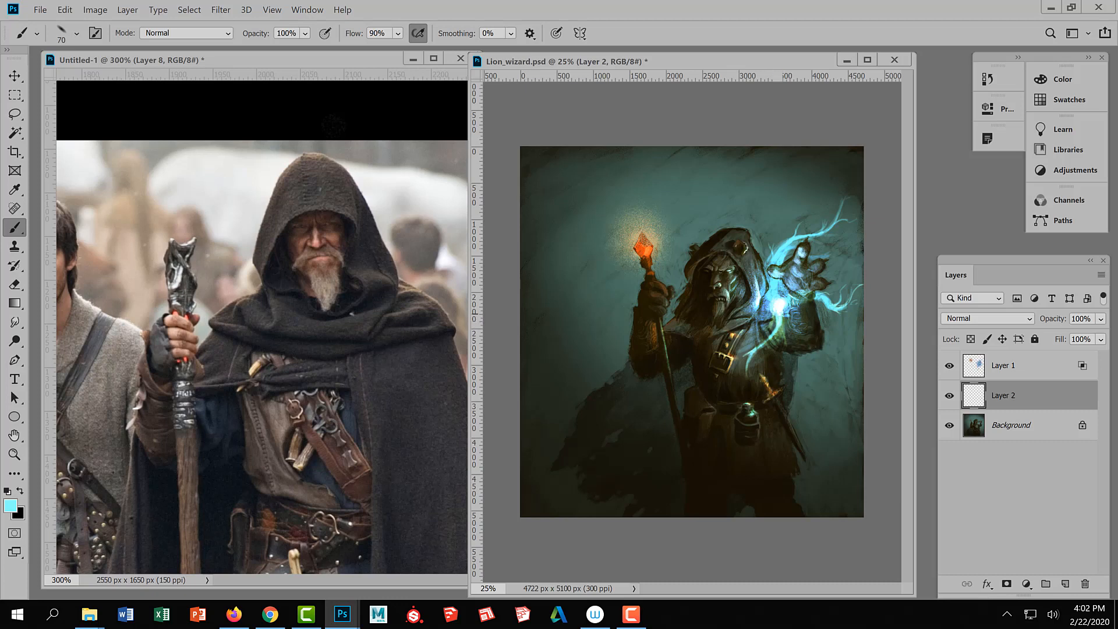
Paint brighter lightning bolts on Layer 2 from the orb toward the canvas's right edge, finishing with a 60 px brush.
{"action": "key", "text": "bracketleft"}
{"action": "key", "text": "bracketright"}
{"action": "key", "text": "bracketright"}
{"action": "key", "text": "bracketleft"}
{"action": "key", "text": "bracketright"}
{"action": "key", "text": "bracketright"}
{"action": "key", "text": "bracketright"}
{"action": "key", "text": "bracketright"}
{"action": "key", "text": "bracketright"}
{"action": "key", "text": "bracketright"}
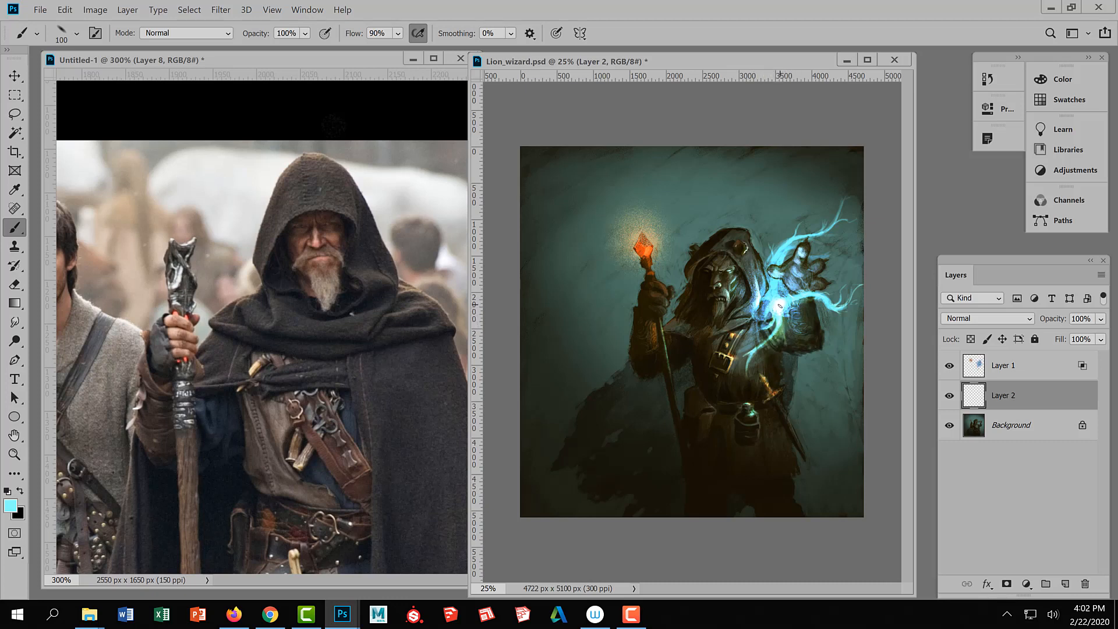
{"action": "key", "text": "bracketleft"}
Examine the overall painting and compare it with Layer 1 hidden and shown.
{"action": "left_click", "coordinate": [808, 377], "text": "ctrl+alt"}
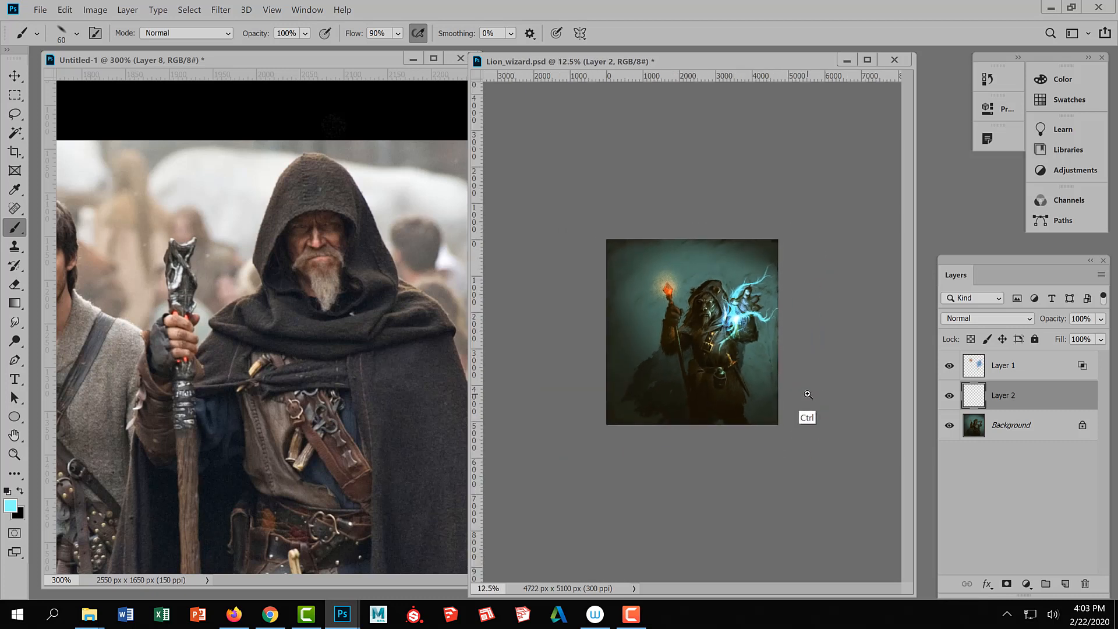
{"action": "left_click", "coordinate": [806, 396], "text": "ctrl"}
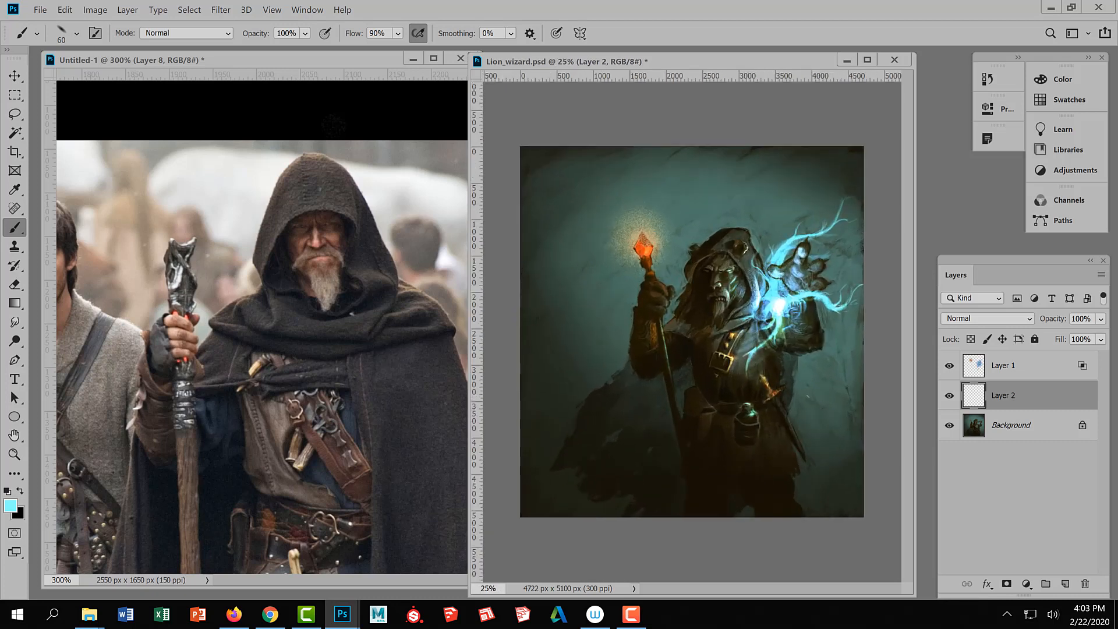
{"action": "left_click", "coordinate": [949, 365]}
{"action": "left_click", "coordinate": [949, 366]}
{"action": "left_click", "coordinate": [949, 366]}
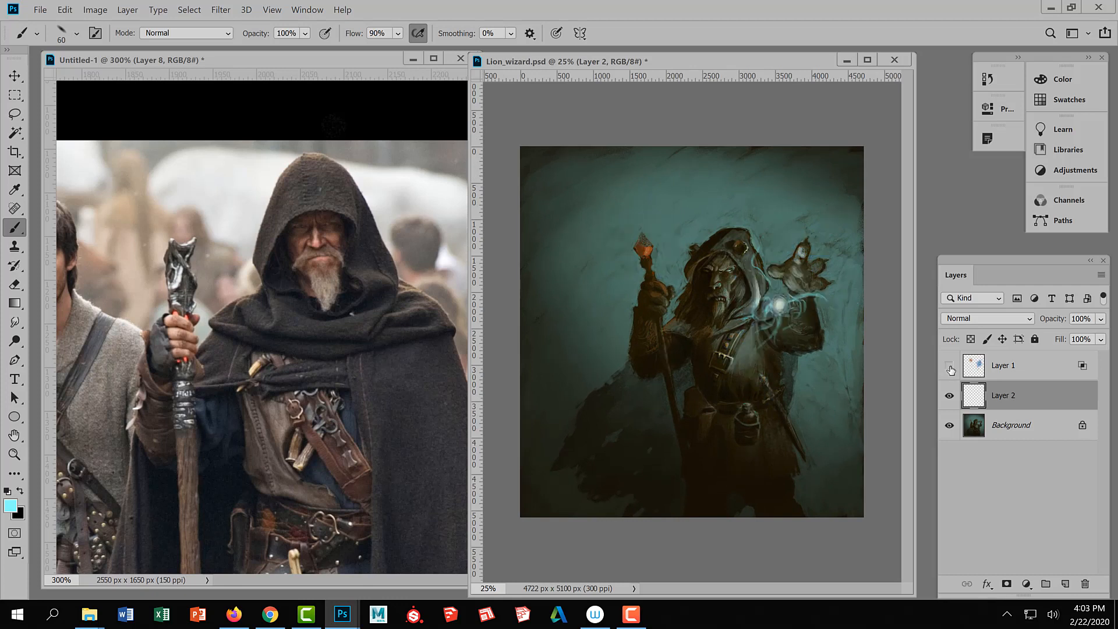
{"action": "left_click", "coordinate": [948, 365]}
{"action": "left_click", "coordinate": [822, 379], "text": "ctrl+alt"}
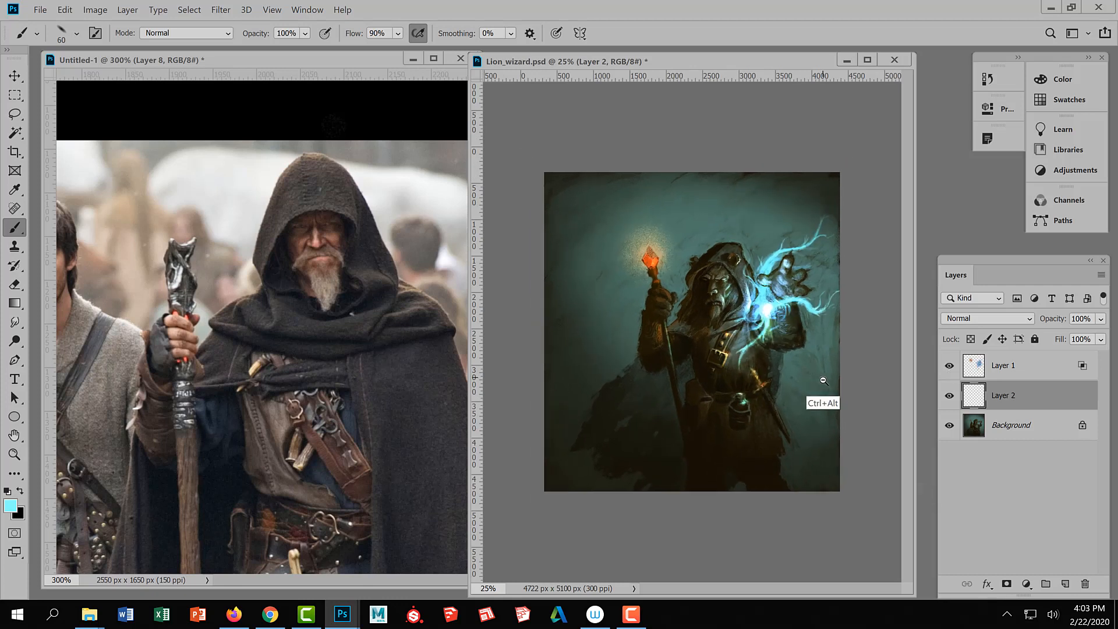
{"action": "left_click", "coordinate": [822, 379], "text": "ctrl+alt"}
{"action": "left_click", "coordinate": [793, 378], "text": "ctrl"}
{"action": "left_click", "coordinate": [754, 377], "text": "ctrl"}
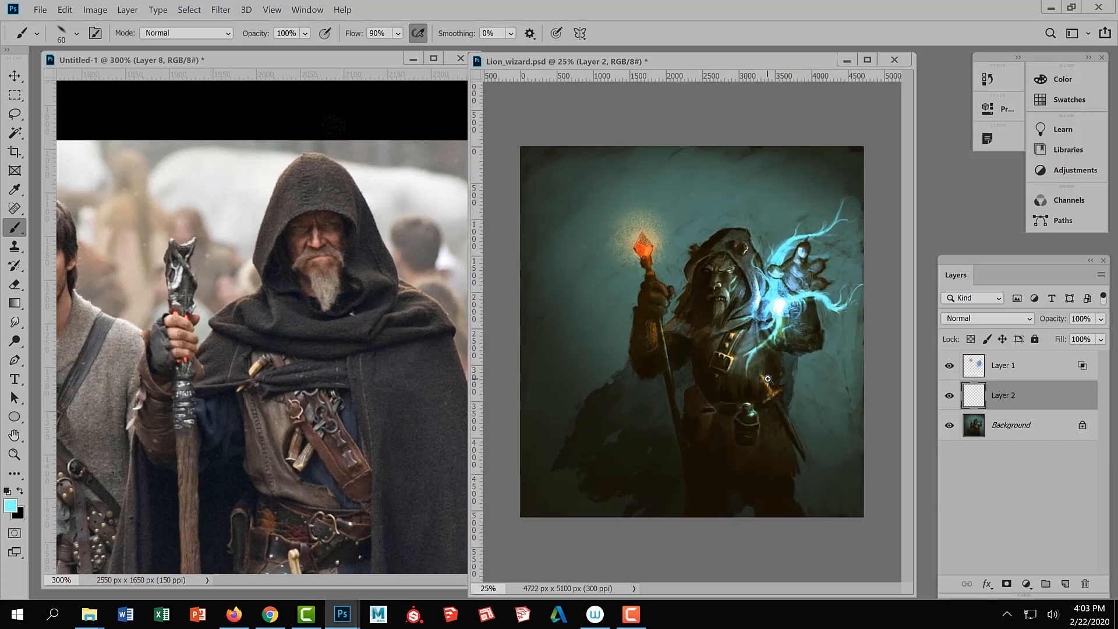
{"action": "left_click", "coordinate": [814, 407], "text": "ctrl+alt"}
Merge Layer 1, Layer 2 and the Background into a single layer.
{"action": "left_click", "coordinate": [1016, 367]}
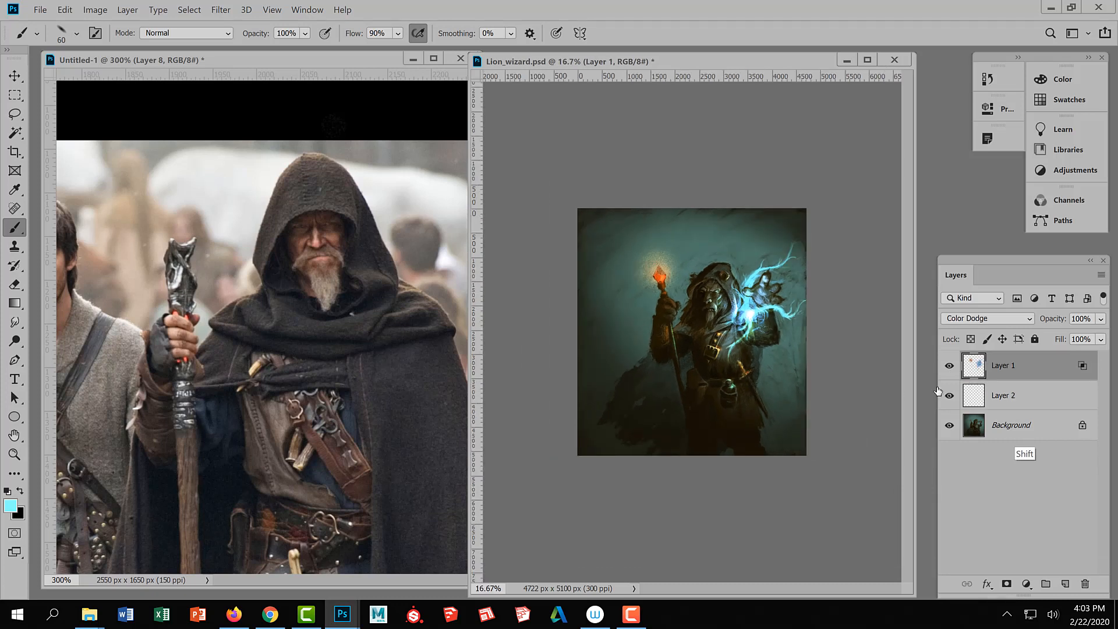
{"action": "left_click", "coordinate": [1016, 432], "text": "shift"}
{"action": "key", "text": "ctrl+e"}
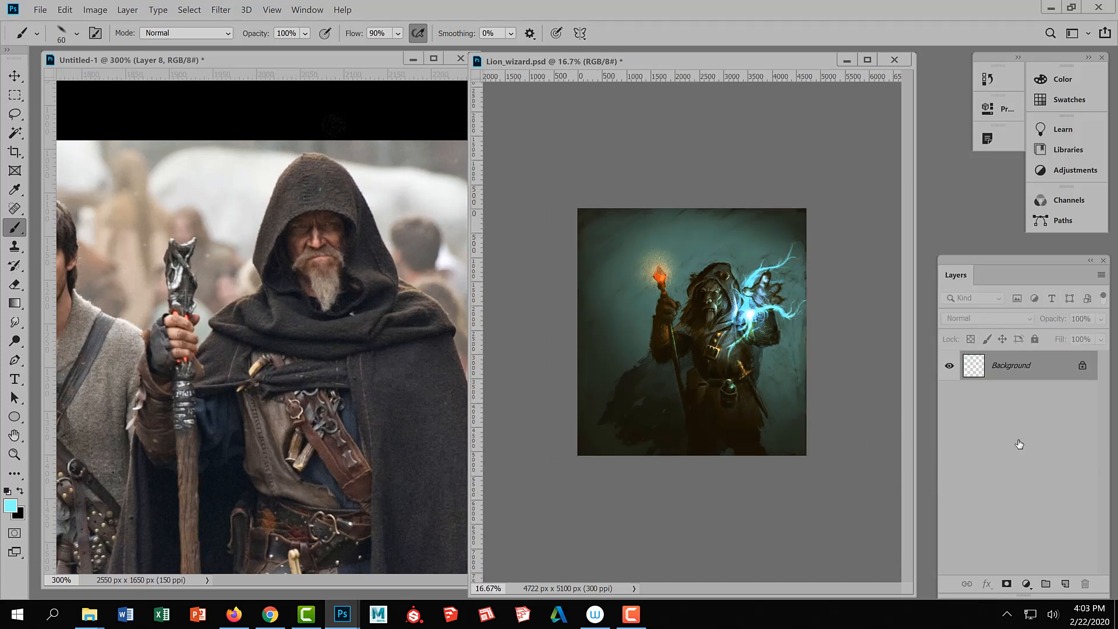
{"action": "left_click", "coordinate": [751, 370], "text": "ctrl"}
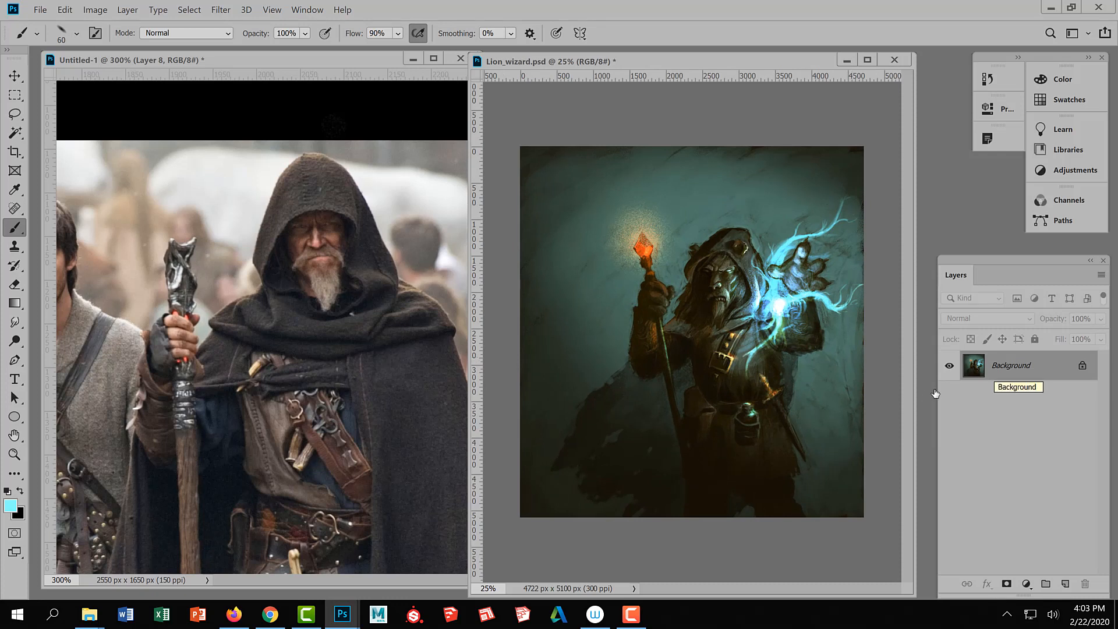
Add a new layer above the Background and refine the staff's crystal with orange tones sampled from it.
{"action": "left_click", "coordinate": [1066, 583]}
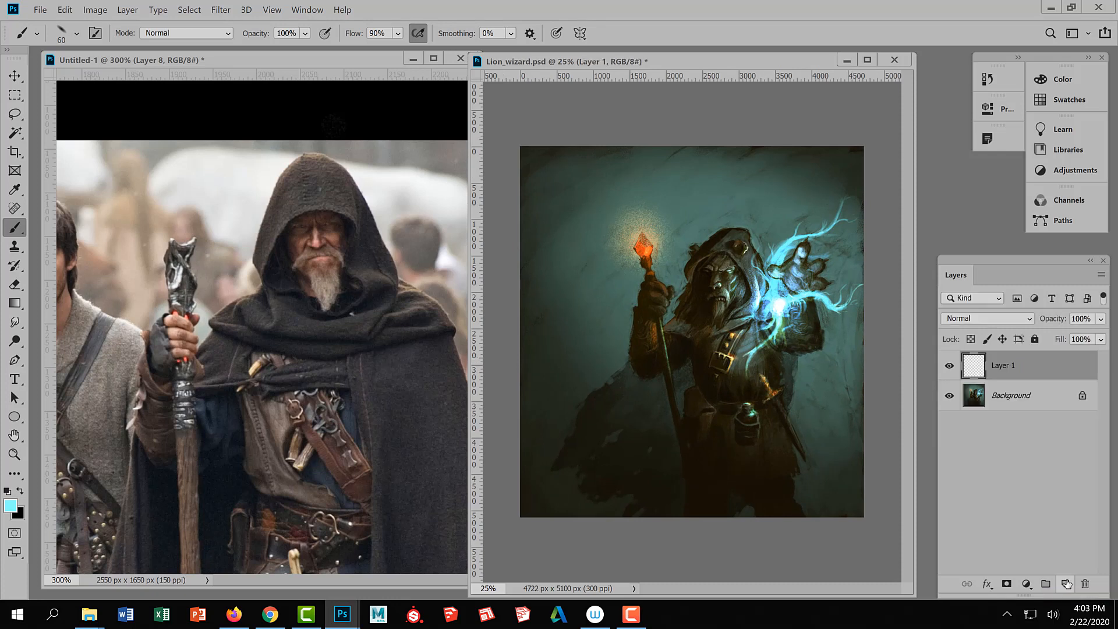
{"action": "key", "text": "ctrl+Tab"}
{"action": "left_click", "coordinate": [76, 33]}
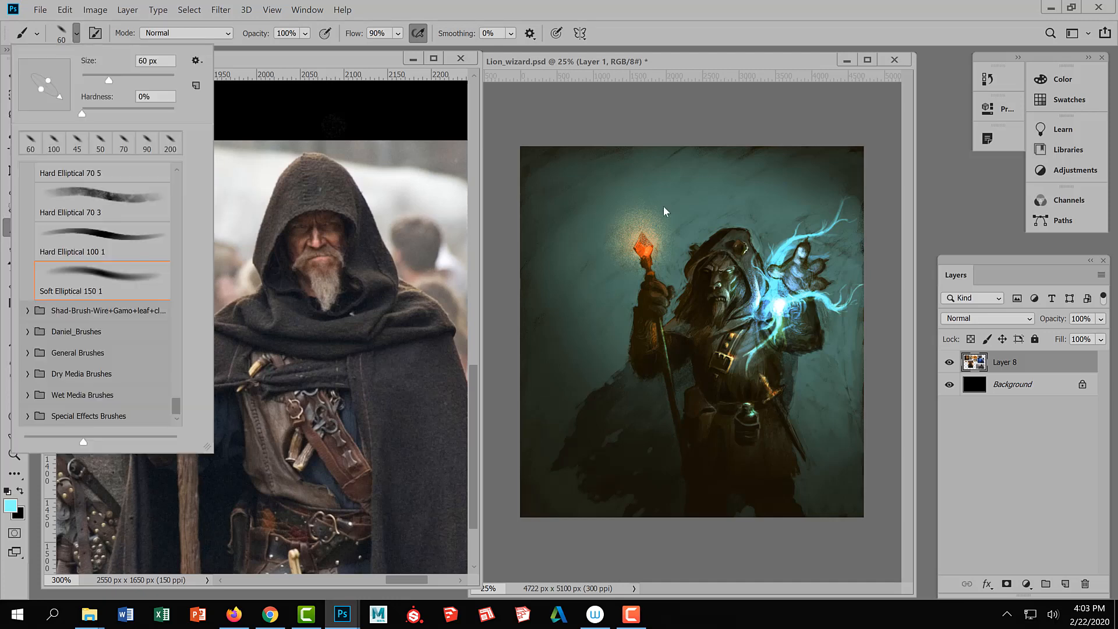
{"action": "left_click", "coordinate": [751, 117]}
{"action": "left_click", "coordinate": [647, 247], "text": "alt"}
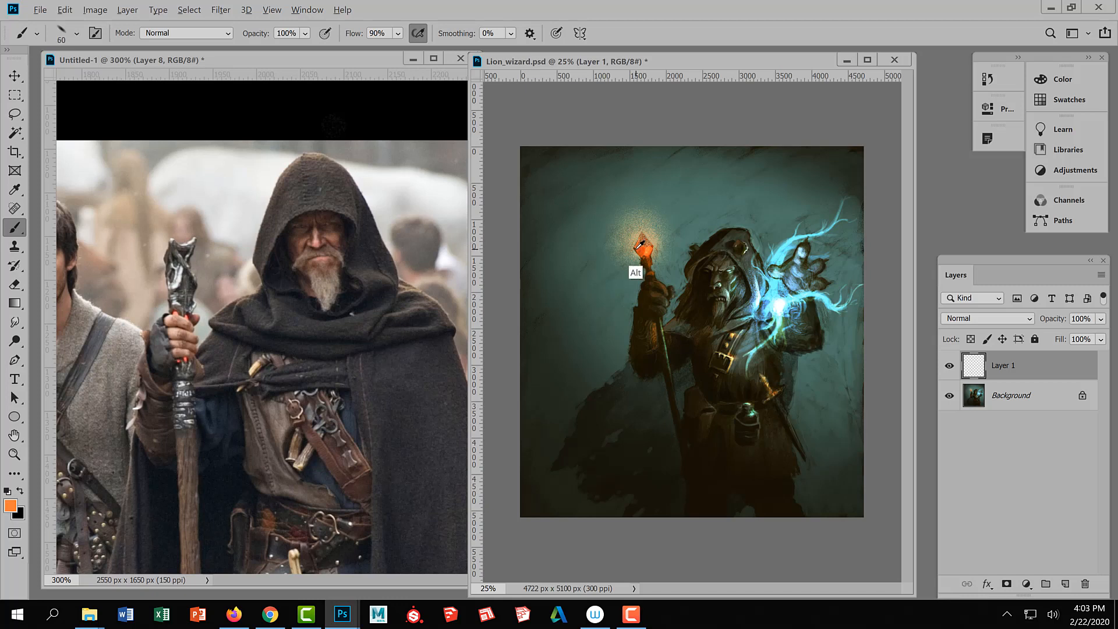
{"action": "left_click", "coordinate": [636, 272], "text": "alt"}
{"action": "left_click", "coordinate": [643, 244], "text": "alt"}
{"action": "left_click", "coordinate": [637, 247], "text": "alt"}
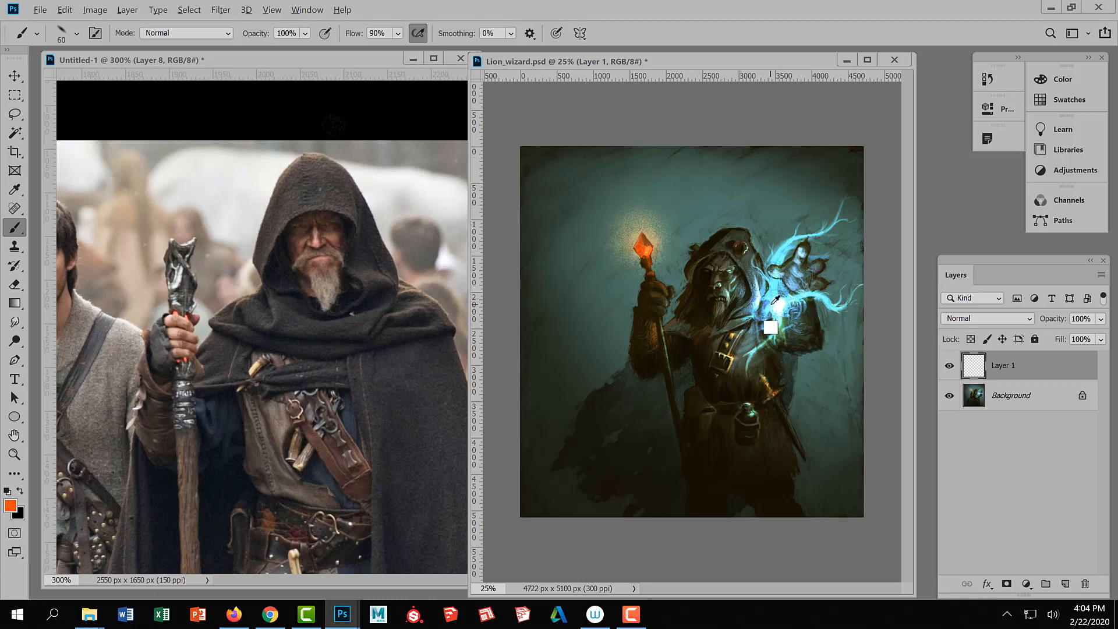
Sample light cyan beside the orb and paint fine energy strokes around it with a 40 px brush.
{"action": "left_click", "coordinate": [770, 329], "text": "alt"}
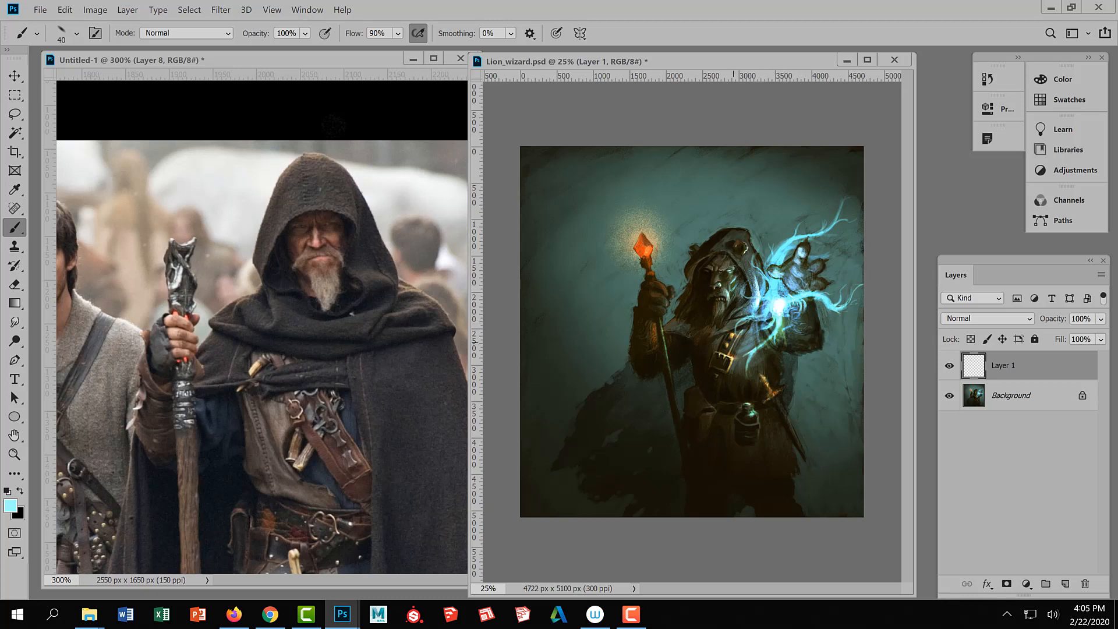
{"action": "left_click", "coordinate": [801, 337], "text": "ctrl+alt"}
{"action": "left_click", "coordinate": [801, 339], "text": "ctrl+alt"}
{"action": "left_click", "coordinate": [752, 346], "text": "ctrl"}
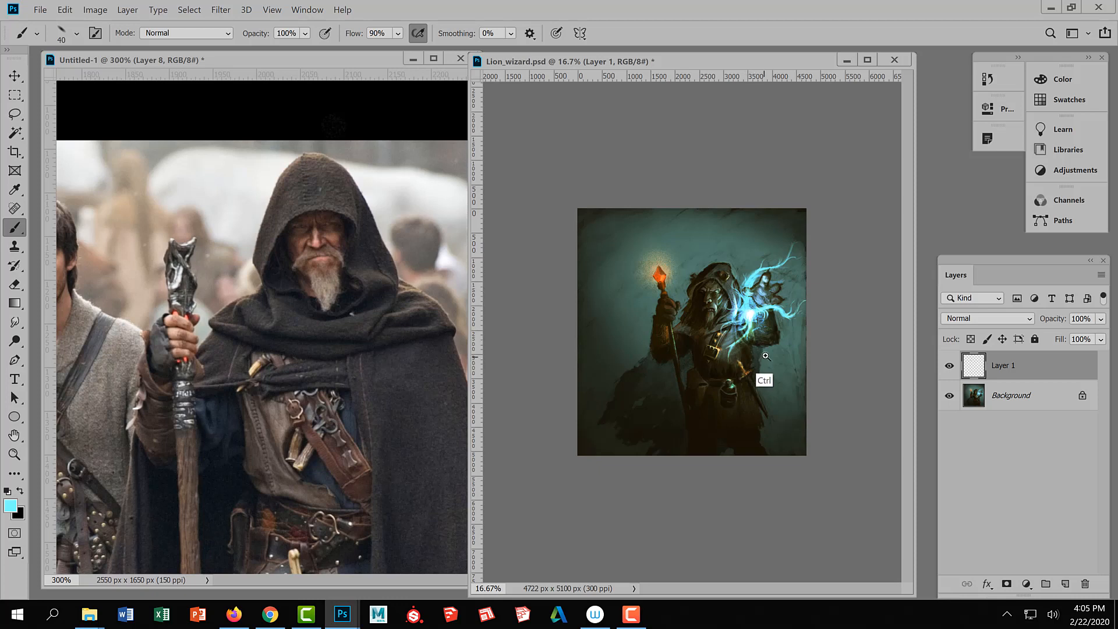
{"action": "key", "text": "ctrl+plus"}
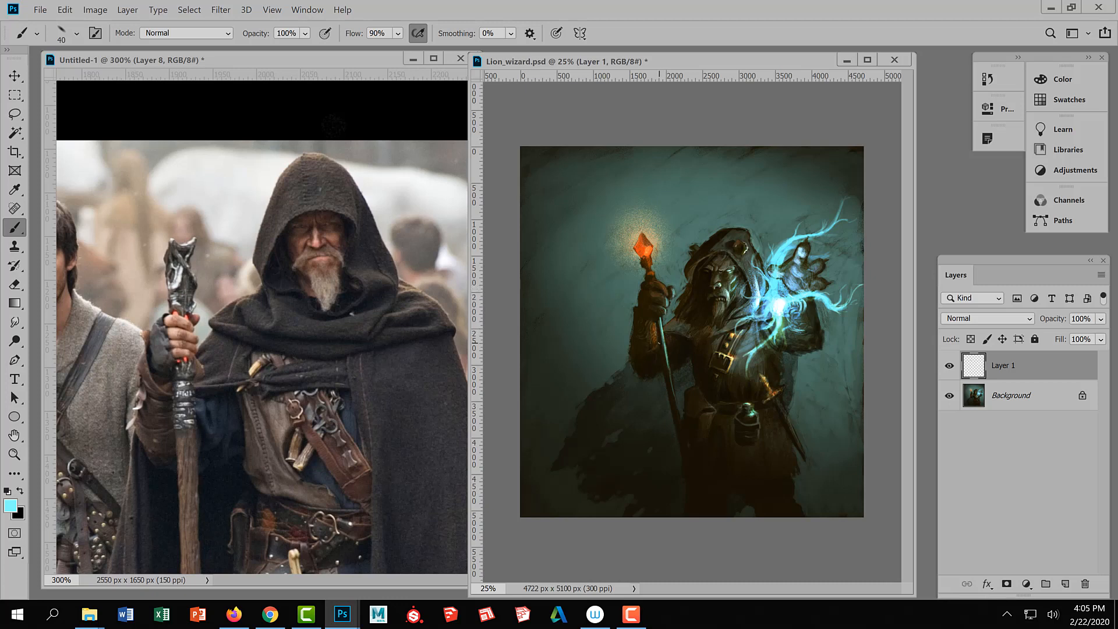
Paint reflected light along the staff below the gripping hand with colours sampled nearby, and save the document.
{"action": "left_click", "coordinate": [730, 349], "text": "alt"}
{"action": "left_click", "coordinate": [672, 324], "text": "alt"}
{"action": "key", "text": "ctrl+s"}
{"action": "left_click", "coordinate": [675, 313], "text": "alt"}
Refine the beard, hair and face on Layer 1 with dark and mid tones sampled from the head.
{"action": "left_click", "coordinate": [706, 295], "text": "alt"}
{"action": "key", "text": "Return"}
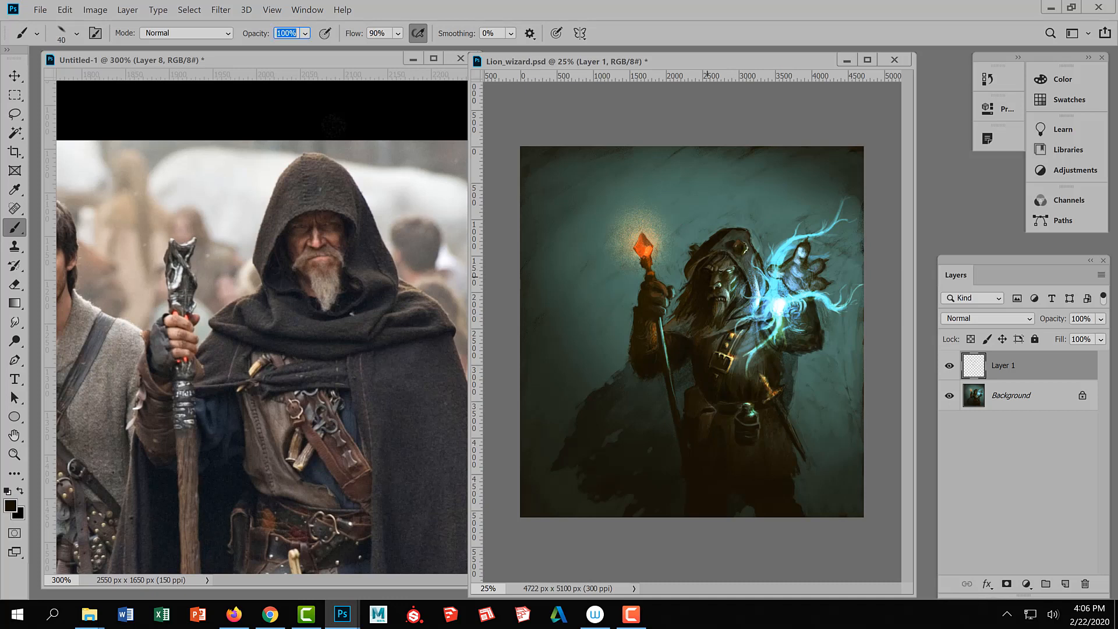
{"action": "key", "text": "Return"}
{"action": "left_click", "coordinate": [707, 316], "text": "alt"}
{"action": "key", "text": "alt"}
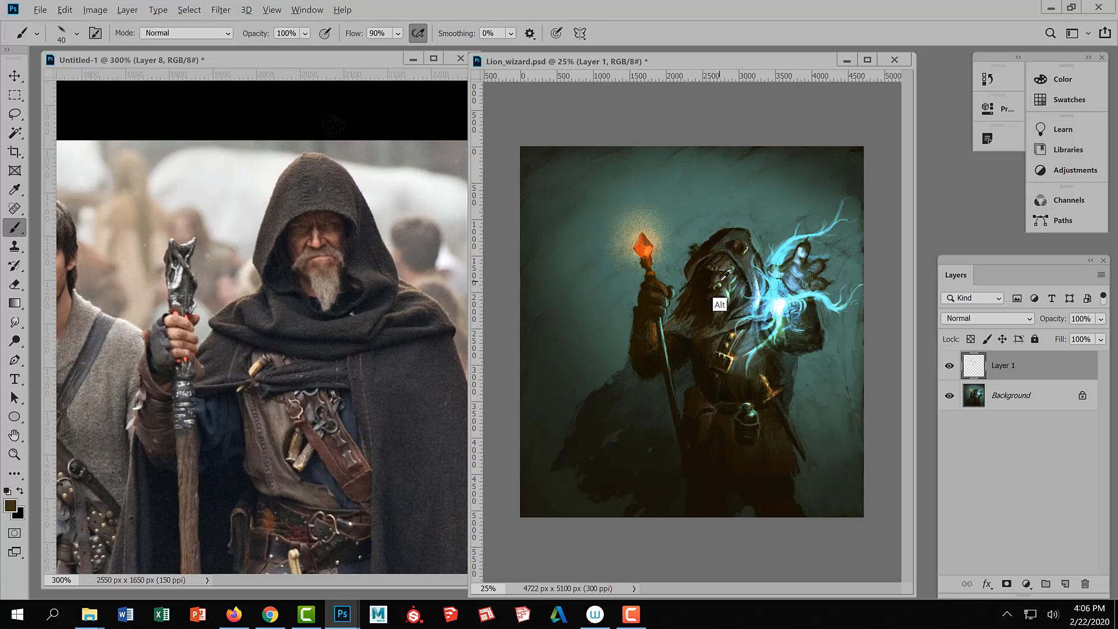
{"action": "left_click", "coordinate": [723, 276], "text": "alt"}
{"action": "left_click", "coordinate": [721, 281], "text": "alt"}
Sample muted teal from below the orb and paint light edges along the sword blade at the hip.
{"action": "left_click", "coordinate": [758, 336], "text": "alt"}
{"action": "left_click_drag", "start_coordinate": [794, 385], "coordinate": [792, 405]}
{"action": "mouse_move", "coordinate": [779, 399]}
{"action": "left_mouse_down"}
{"action": "mouse_move", "coordinate": [794, 432]}
{"action": "mouse_move", "coordinate": [788, 416]}
{"action": "left_mouse_up"}
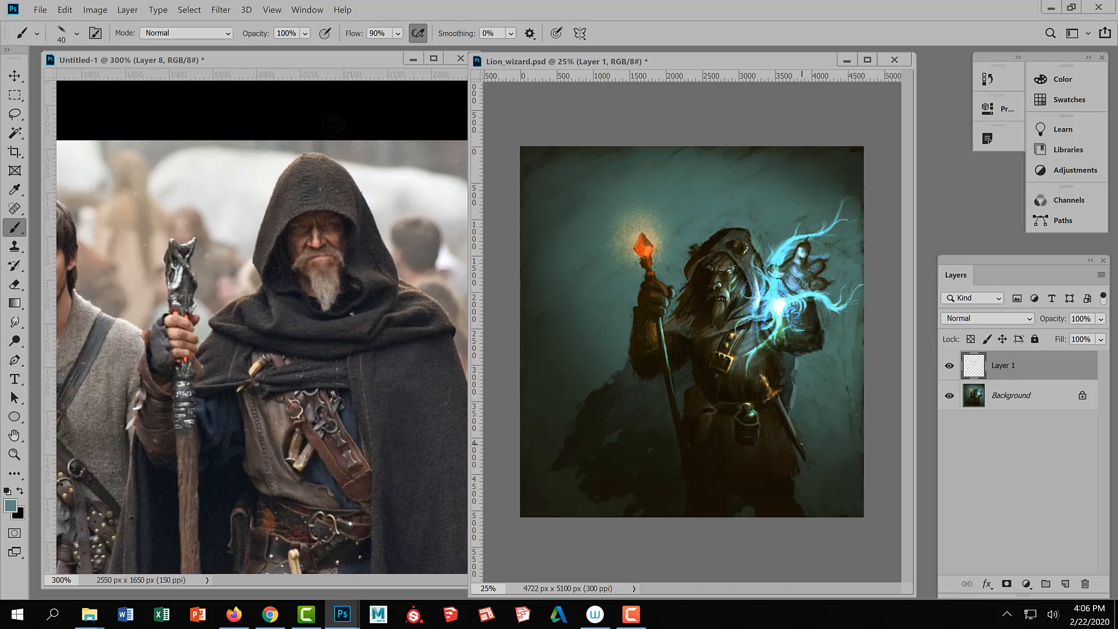
{"action": "left_click", "coordinate": [778, 405], "text": "alt"}
{"action": "left_click", "coordinate": [793, 418], "text": "alt"}
Paint more strands and shading between the beard and the orb with colours sampled from that area.
{"action": "left_click", "coordinate": [774, 303], "text": "alt"}
{"action": "left_click", "coordinate": [733, 319], "text": "alt"}
{"action": "left_click", "coordinate": [731, 336], "text": "alt"}
{"action": "left_click", "coordinate": [725, 314], "text": "alt"}
{"action": "left_click", "coordinate": [738, 302], "text": "alt"}
Examine the belt and buckle in the hooded man reference photo at 500% zoom.
{"action": "left_click", "coordinate": [343, 521]}
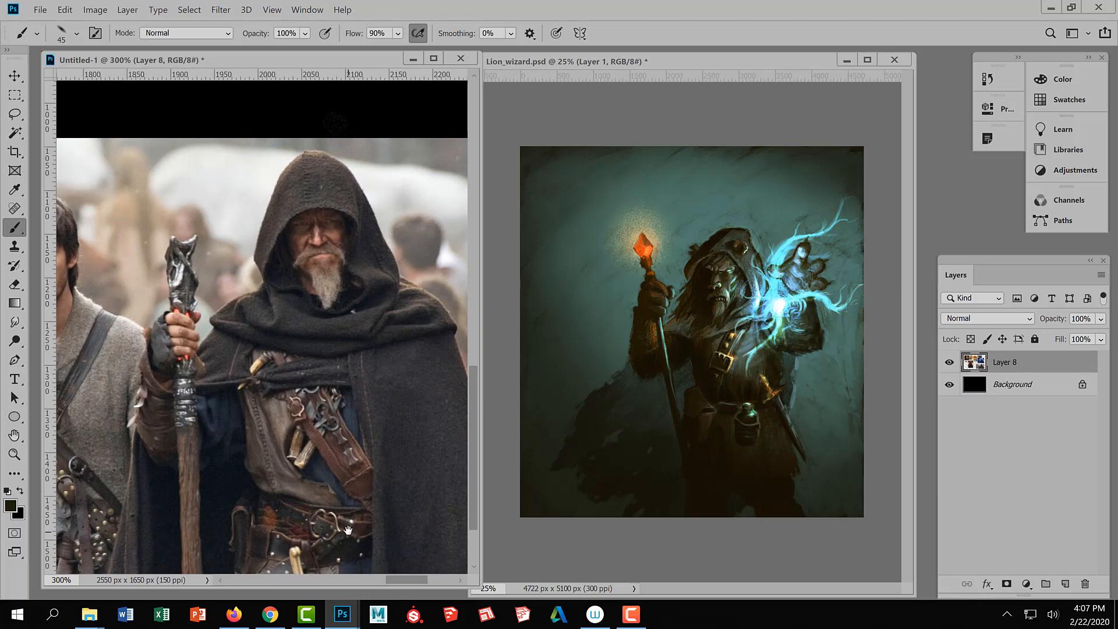
{"action": "left_click_drag", "start_coordinate": [346, 518], "coordinate": [354, 400]}
{"action": "left_click", "coordinate": [330, 499], "text": "ctrl"}
{"action": "left_click", "coordinate": [330, 499], "text": "ctrl"}
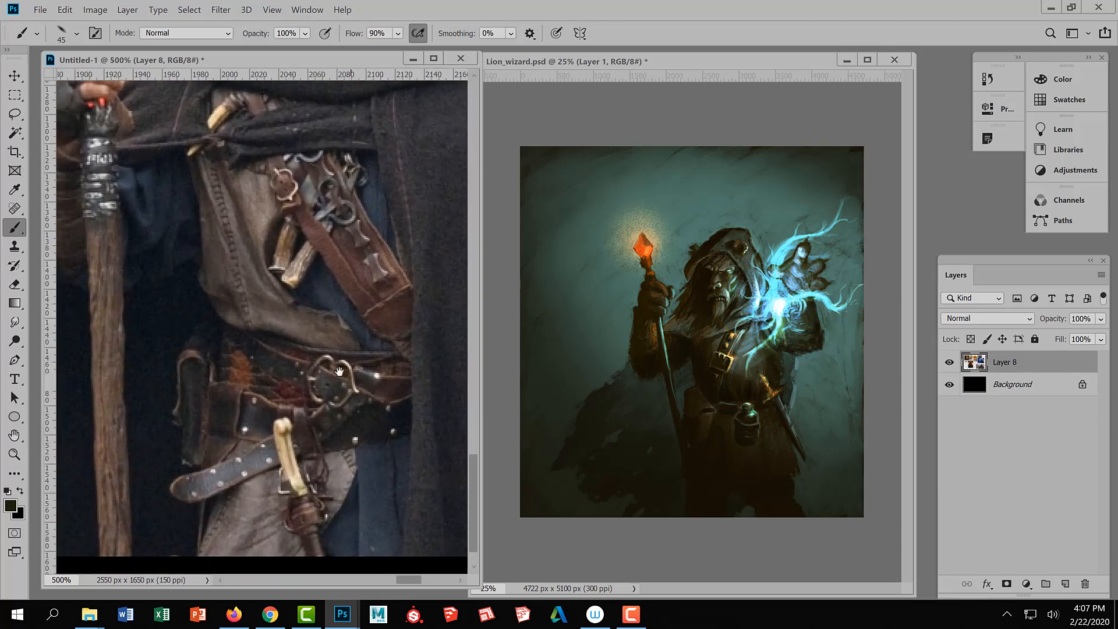
Merge Layer 1 into the Background, lasso the belt section beside the bottle and copy it to a new layer.
{"action": "left_click", "coordinate": [718, 402]}
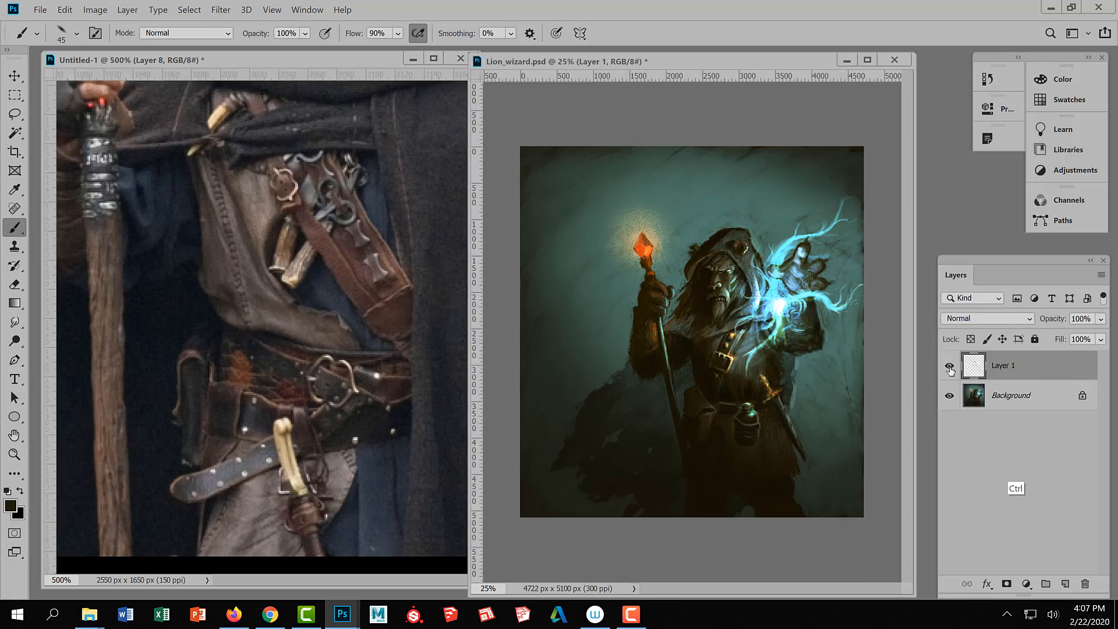
{"action": "key", "text": "Delete"}
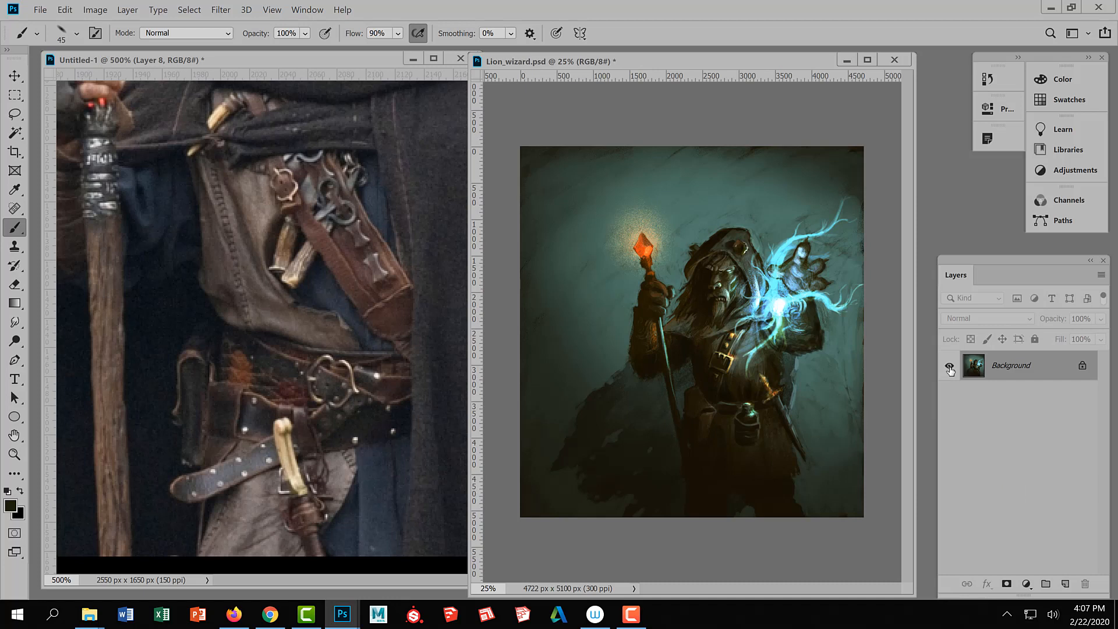
{"action": "left_click", "coordinate": [752, 454], "text": "ctrl"}
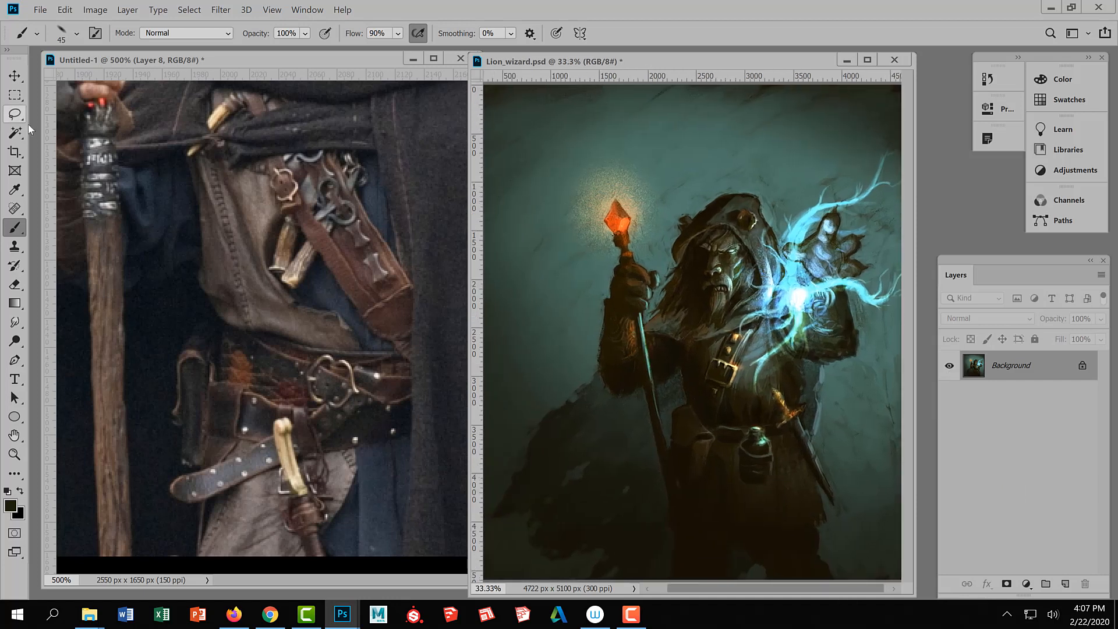
{"action": "left_click", "coordinate": [14, 114]}
{"action": "mouse_move", "coordinate": [746, 430]}
{"action": "left_mouse_down"}
{"action": "mouse_move", "coordinate": [725, 426]}
{"action": "mouse_move", "coordinate": [720, 440]}
{"action": "mouse_move", "coordinate": [746, 430]}
{"action": "left_mouse_up"}
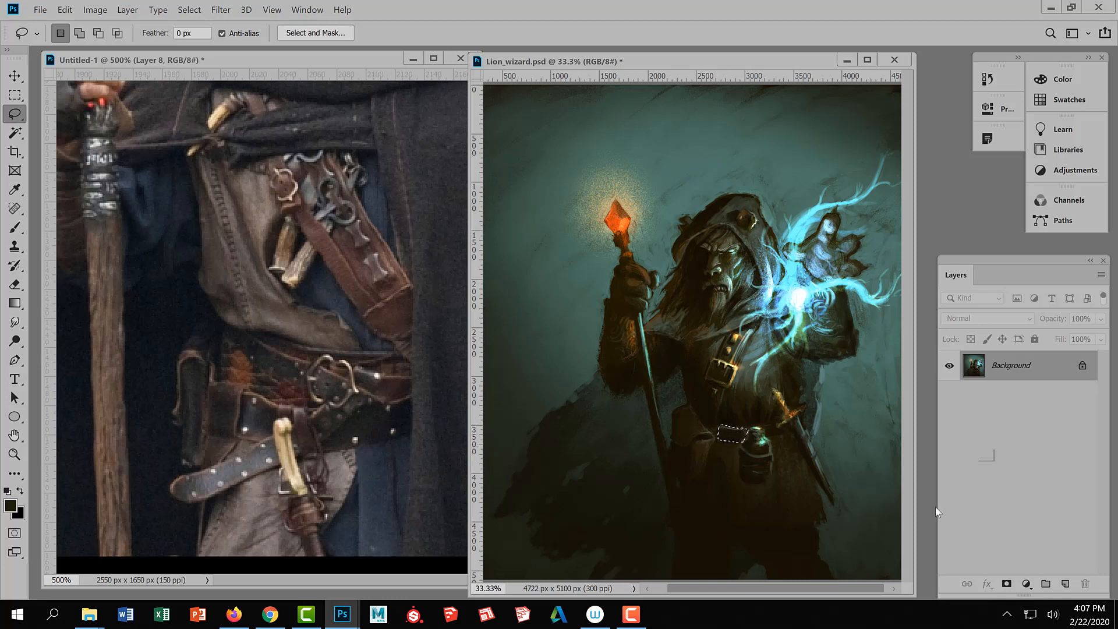
{"action": "key", "text": "ctrl+j"}
Move the copied belt piece below the belt, rotate it into a slanted strap and erase its excess edges.
{"action": "key", "text": "v"}
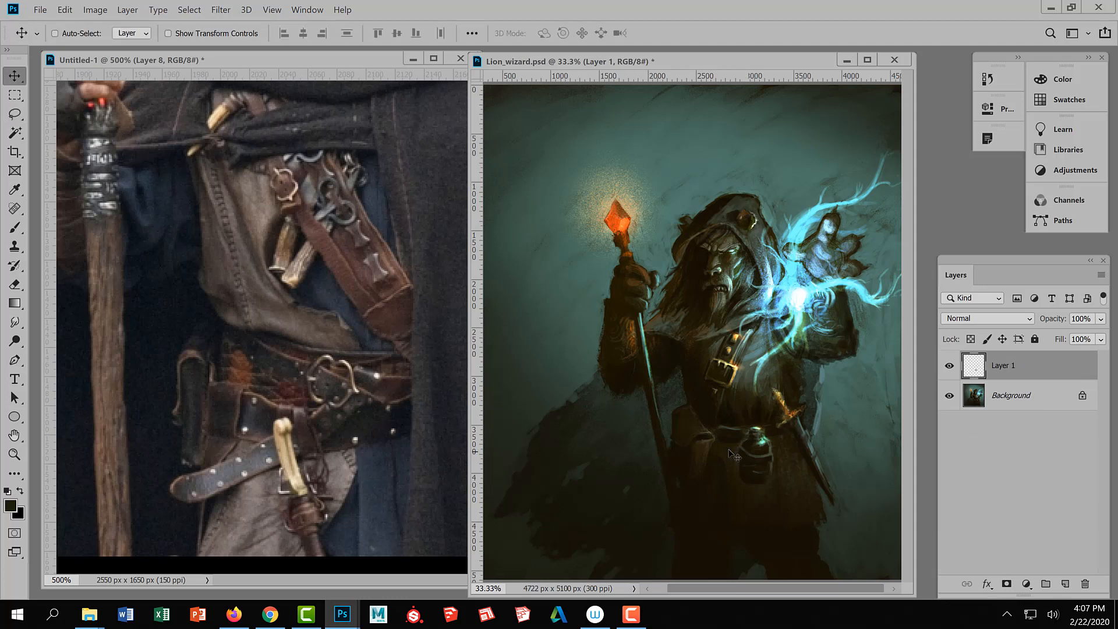
{"action": "mouse_move", "coordinate": [718, 442]}
{"action": "left_mouse_down"}
{"action": "mouse_move", "coordinate": [730, 475]}
{"action": "mouse_move", "coordinate": [769, 456]}
{"action": "mouse_move", "coordinate": [745, 463]}
{"action": "mouse_move", "coordinate": [743, 476]}
{"action": "mouse_move", "coordinate": [733, 467]}
{"action": "mouse_move", "coordinate": [739, 476]}
{"action": "left_mouse_up"}
{"action": "key", "text": "ctrl+t"}
{"action": "key", "text": "Return"}
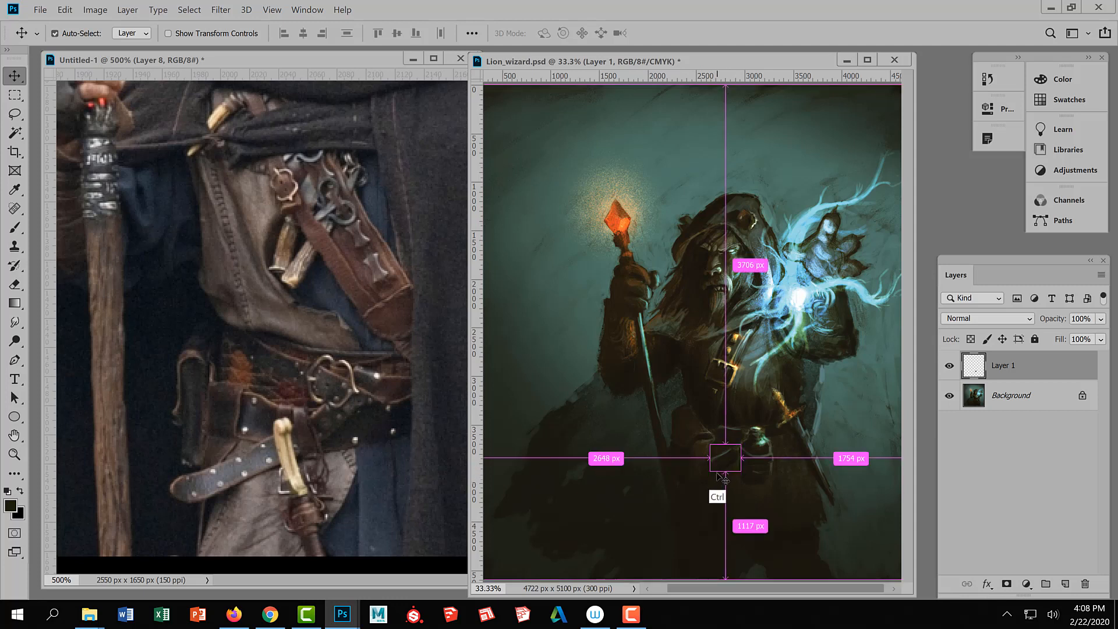
{"action": "key", "text": "ctrl+t"}
{"action": "mouse_move", "coordinate": [710, 464]}
{"action": "left_mouse_down"}
{"action": "mouse_move", "coordinate": [694, 467]}
{"action": "mouse_move", "coordinate": [703, 465]}
{"action": "left_mouse_up"}
{"action": "key", "text": "Return"}
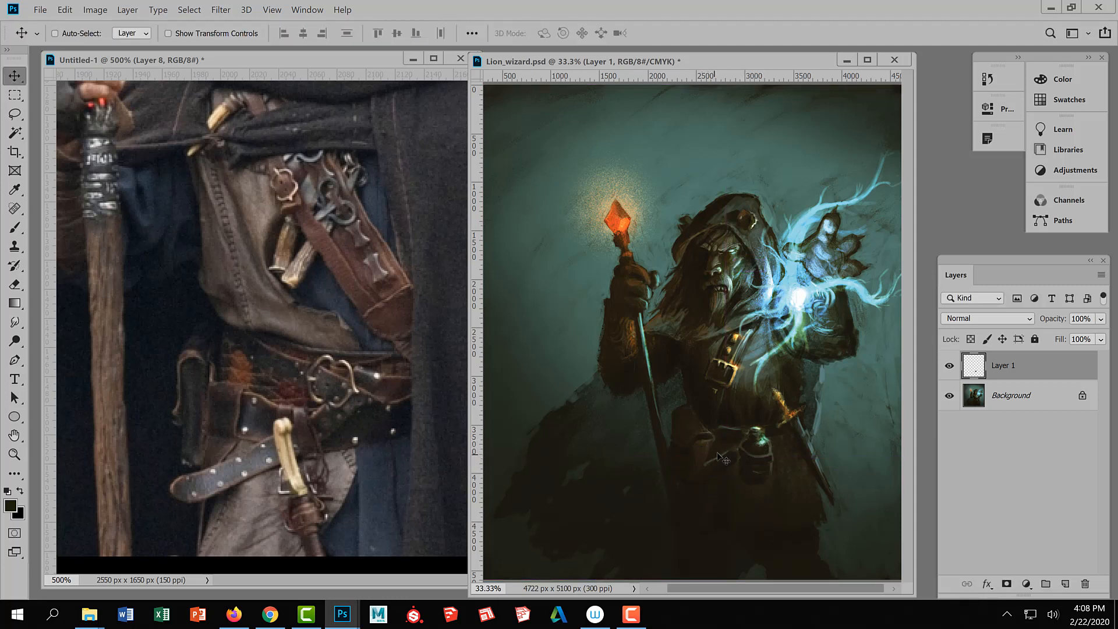
{"action": "key", "text": "e"}
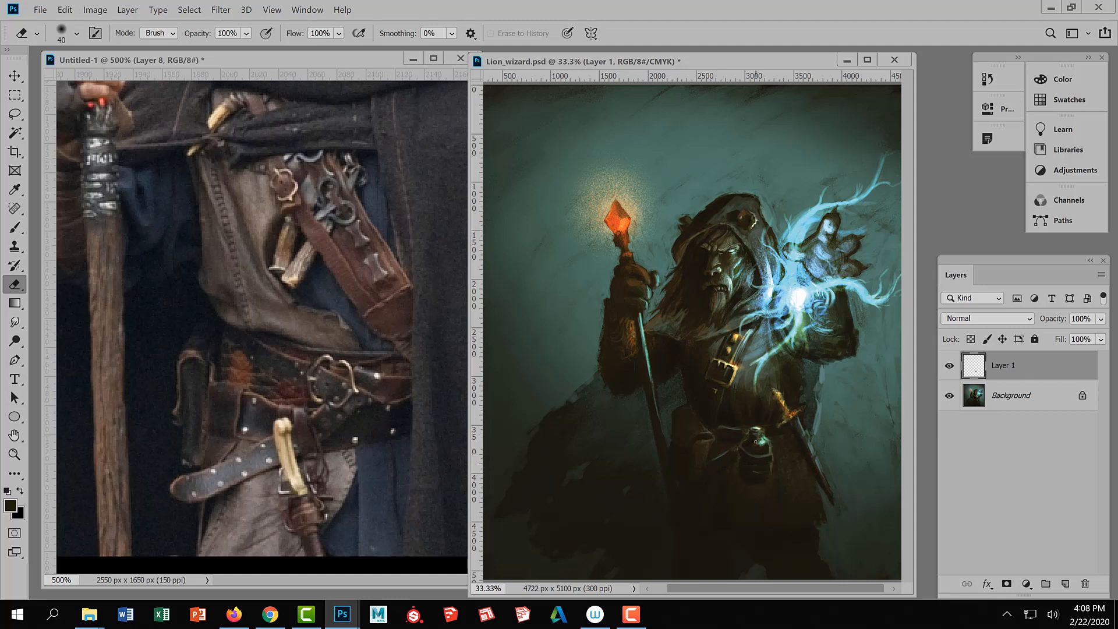
Duplicate the strap piece to the belt between the bottle and dagger, erase its excess, and merge everything into the Background.
{"action": "key", "text": "v"}
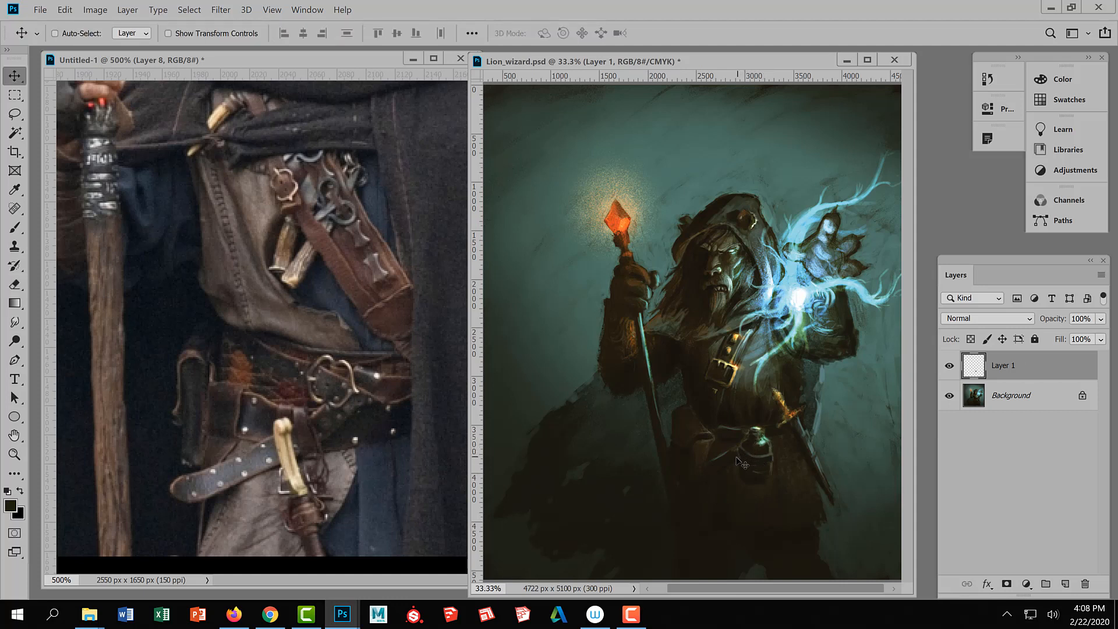
{"action": "left_click_drag", "start_coordinate": [771, 436], "coordinate": [774, 441]}
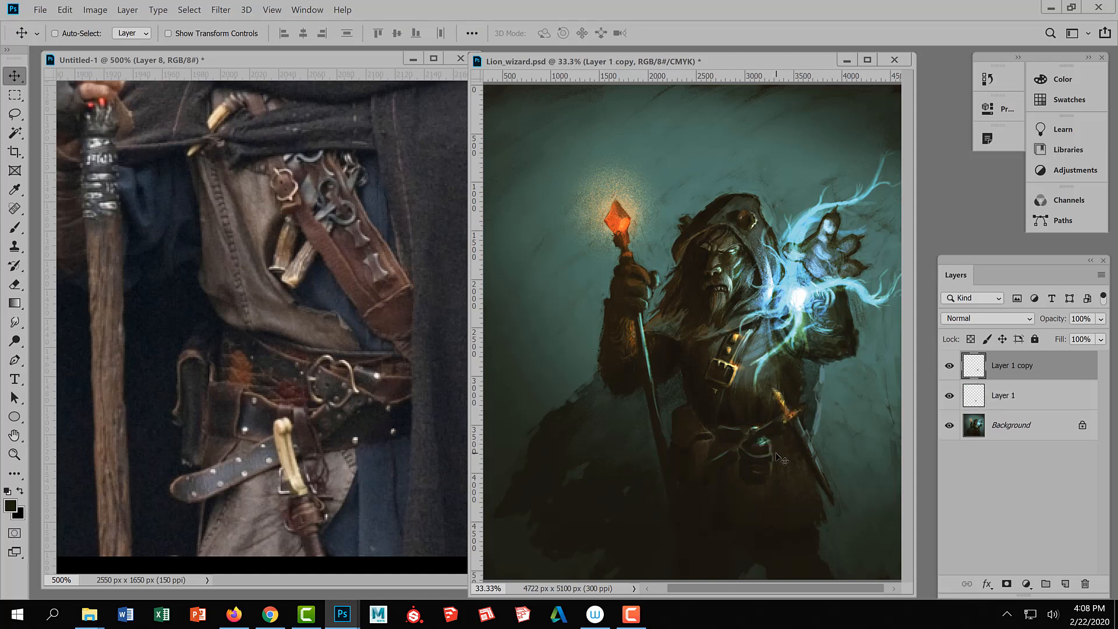
{"action": "key", "text": "e"}
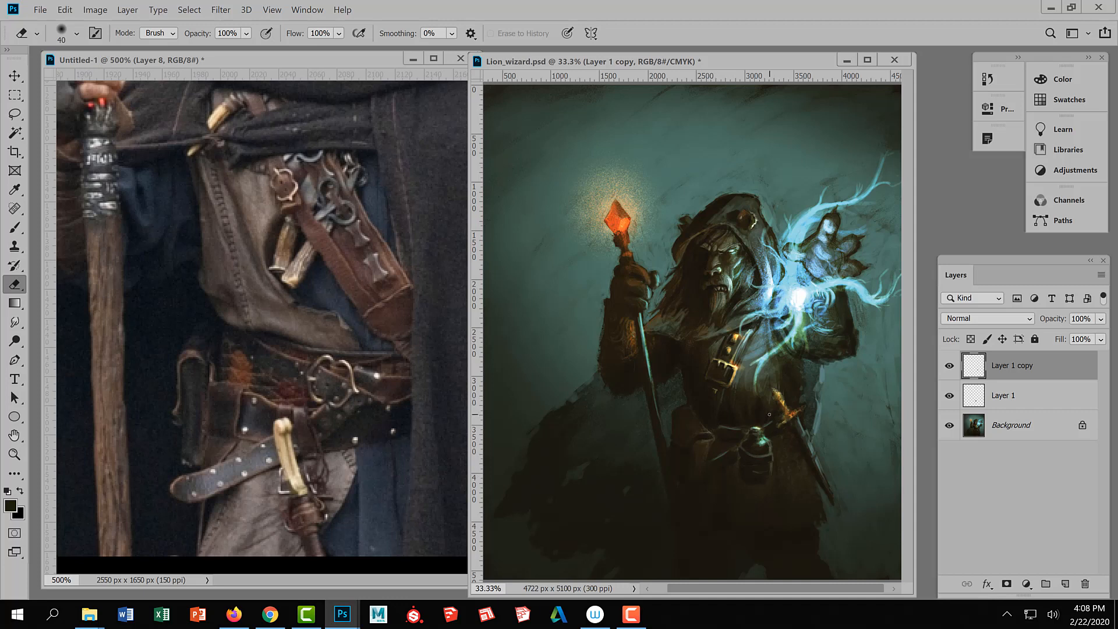
{"action": "key", "text": "ctrl+e"}
{"action": "key", "text": "ctrl+e"}
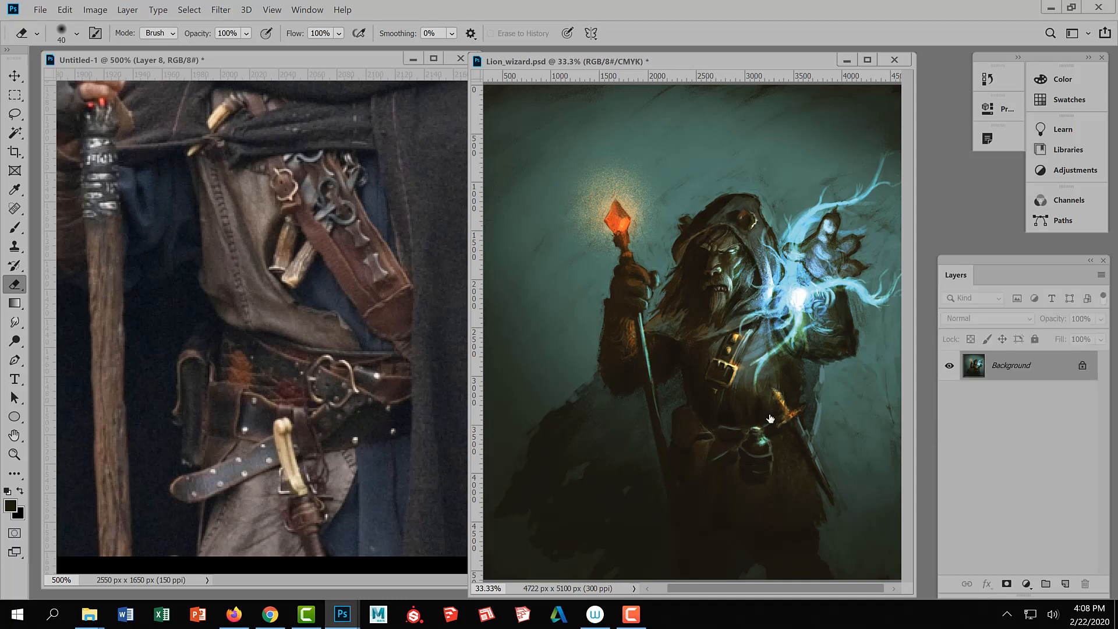
Lasso a narrow curved strip on the belt just above the pouch.
{"action": "key", "text": "v"}
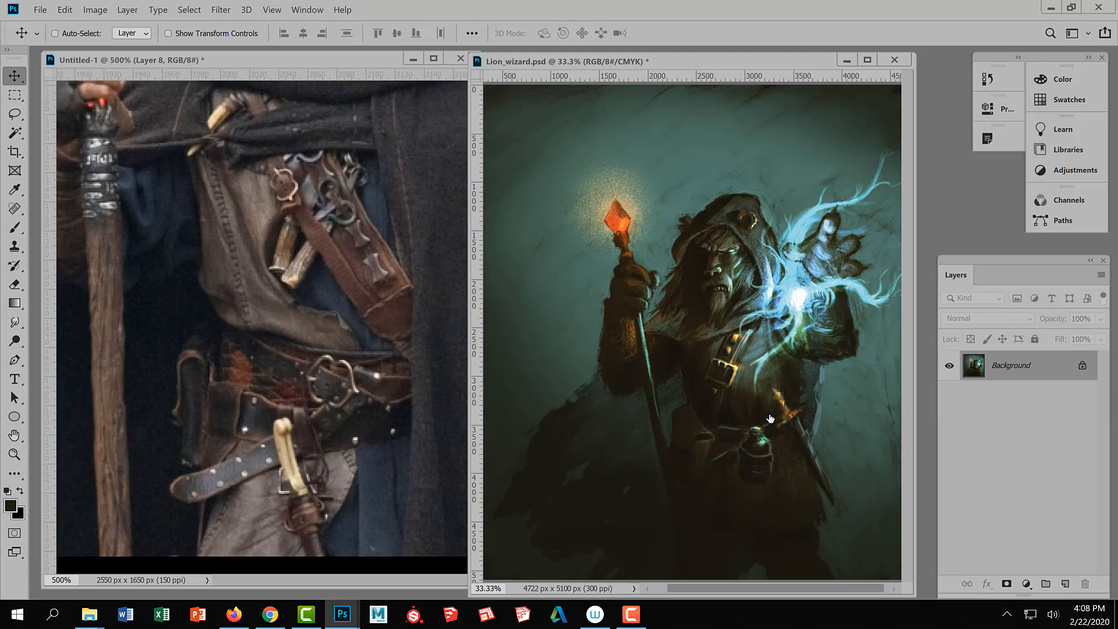
{"action": "left_click", "coordinate": [326, 241]}
{"action": "left_click", "coordinate": [14, 114]}
{"action": "left_click", "coordinate": [722, 425]}
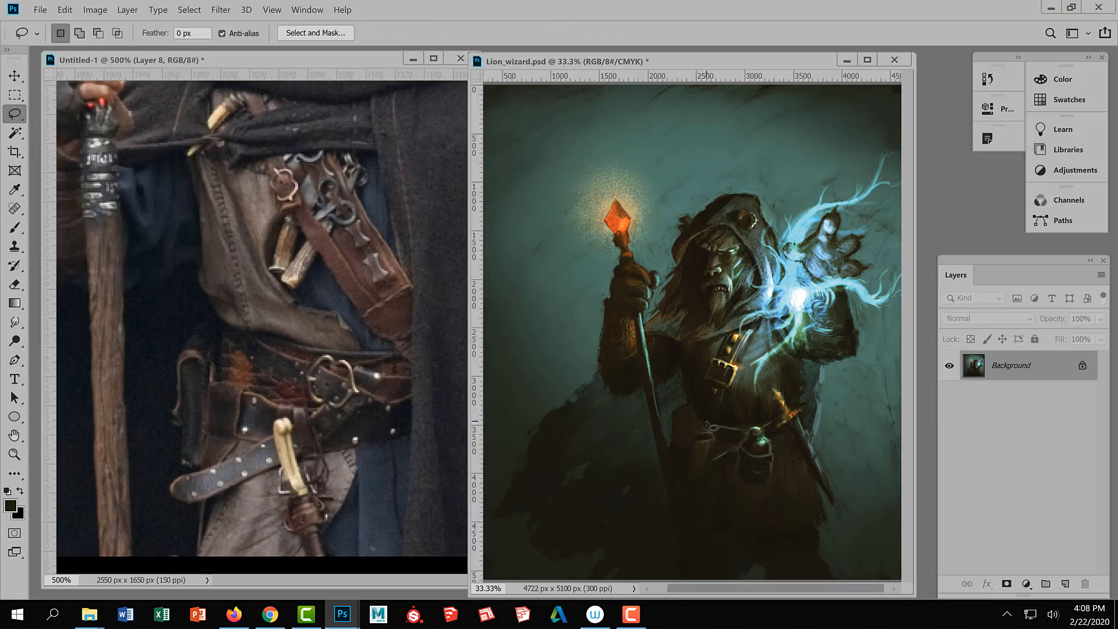
{"action": "mouse_move", "coordinate": [700, 416]}
{"action": "left_mouse_down"}
{"action": "mouse_move", "coordinate": [716, 437]}
{"action": "mouse_move", "coordinate": [701, 416]}
{"action": "left_mouse_up"}
Paint the selected belt strip with muted teal and strap tones sampled from the painting, and clear the selection.
{"action": "key", "text": "ctrl+Tab"}
{"action": "key", "text": "b"}
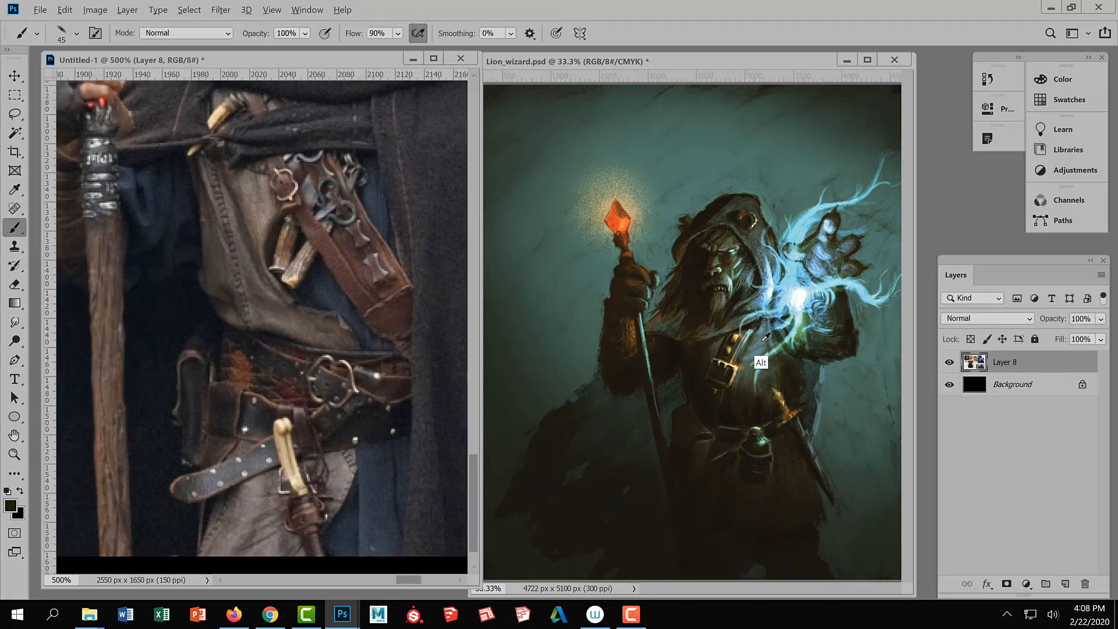
{"action": "left_click", "coordinate": [763, 340], "text": "alt"}
{"action": "key", "text": "ctrl+Tab"}
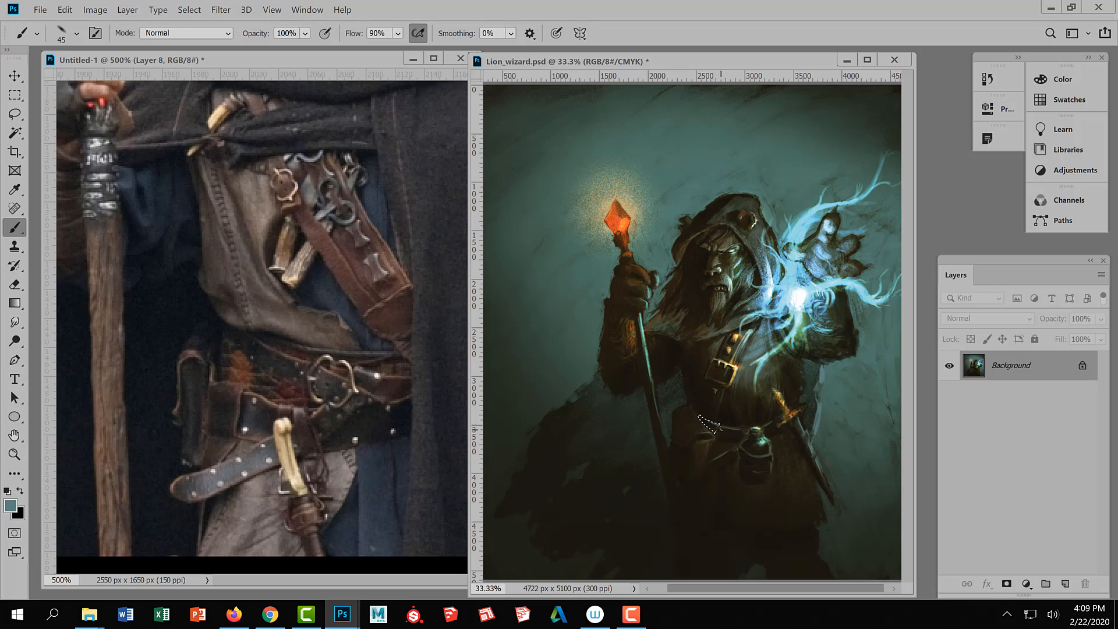
{"action": "left_click", "coordinate": [735, 371], "text": "alt"}
{"action": "key", "text": "ctrl+d"}
Refine the pouch, beard and face with a 45 px brush using tones sampled from each area.
{"action": "left_click", "coordinate": [707, 449], "text": "alt"}
{"action": "left_click", "coordinate": [722, 280], "text": "alt"}
{"action": "left_click", "coordinate": [722, 305], "text": "alt"}
{"action": "left_click", "coordinate": [730, 284], "text": "alt"}
{"action": "left_click", "coordinate": [728, 285], "text": "alt"}
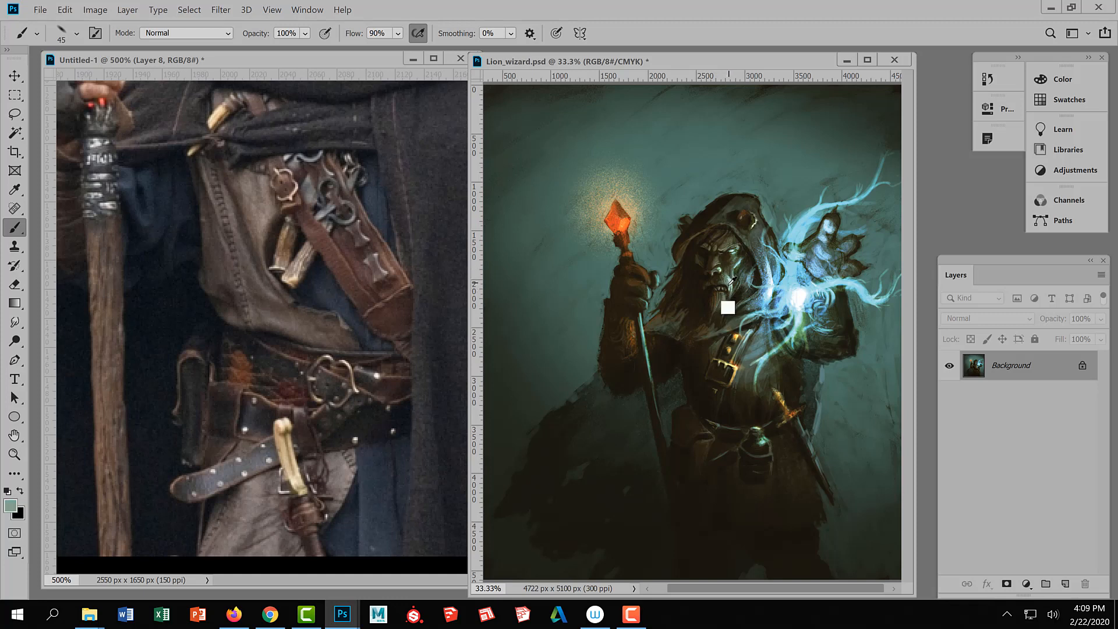
Sample brown from the hood's ornament and add dark warm details with a 35 px brush.
{"action": "key", "text": "bracketleft"}
{"action": "left_click", "coordinate": [753, 224], "text": "alt"}
{"action": "key", "text": "ctrl+minus"}
{"action": "key", "text": "ctrl+minus"}
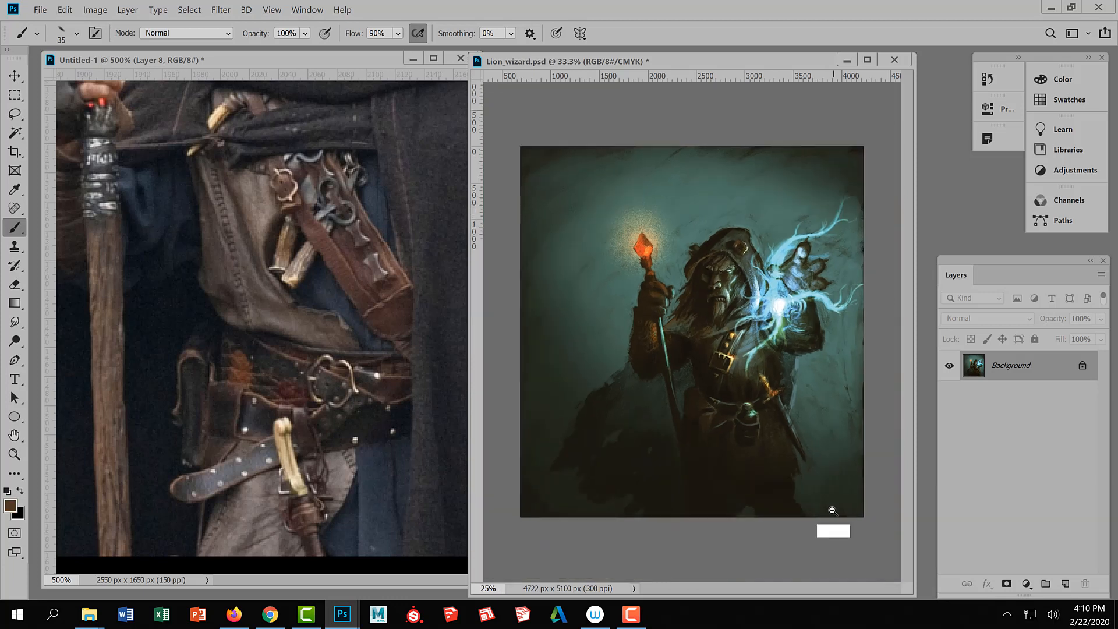
{"action": "key", "text": "ctrl+plus"}
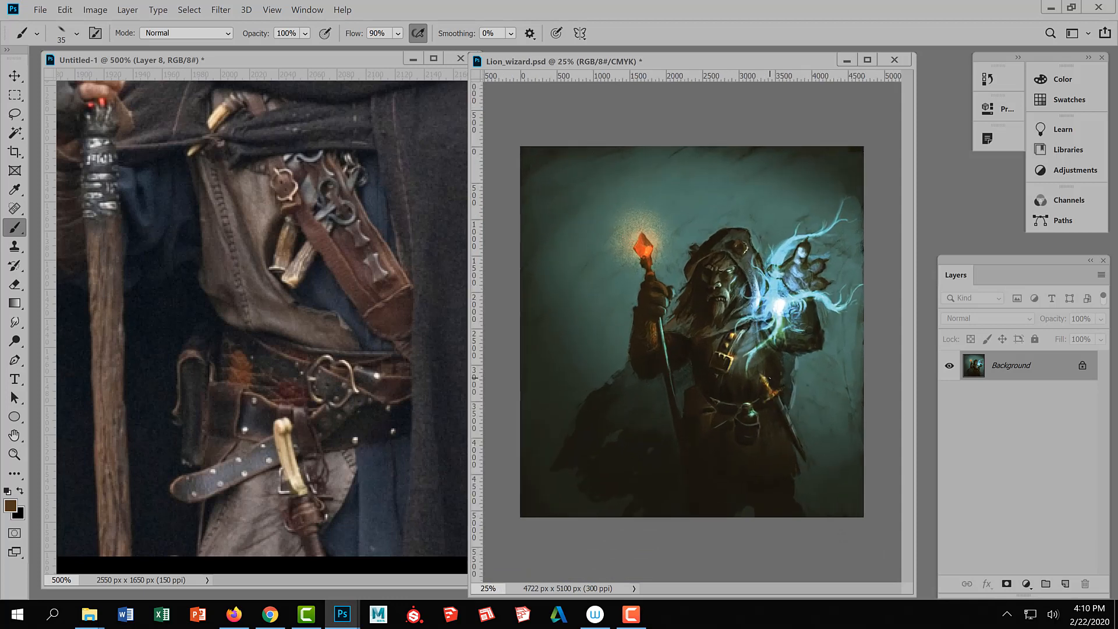
Touch up the chest, strap and hair with colours sampled from the orb glow and clothing.
{"action": "left_click", "coordinate": [764, 313], "text": "alt"}
{"action": "left_click", "coordinate": [706, 340], "text": "alt"}
{"action": "left_click", "coordinate": [722, 348], "text": "alt"}
{"action": "left_click", "coordinate": [690, 325], "text": "alt"}
Paint broader glow and shading around the orb and raised hand with sampled blues and an 80 px brush.
{"action": "left_click", "coordinate": [784, 310], "text": "alt"}
{"action": "key", "text": "bracketright"}
{"action": "key", "text": "bracketright"}
{"action": "key", "text": "bracketright"}
{"action": "left_click", "coordinate": [769, 287], "text": "alt"}
{"action": "left_click", "coordinate": [783, 275], "text": "alt"}
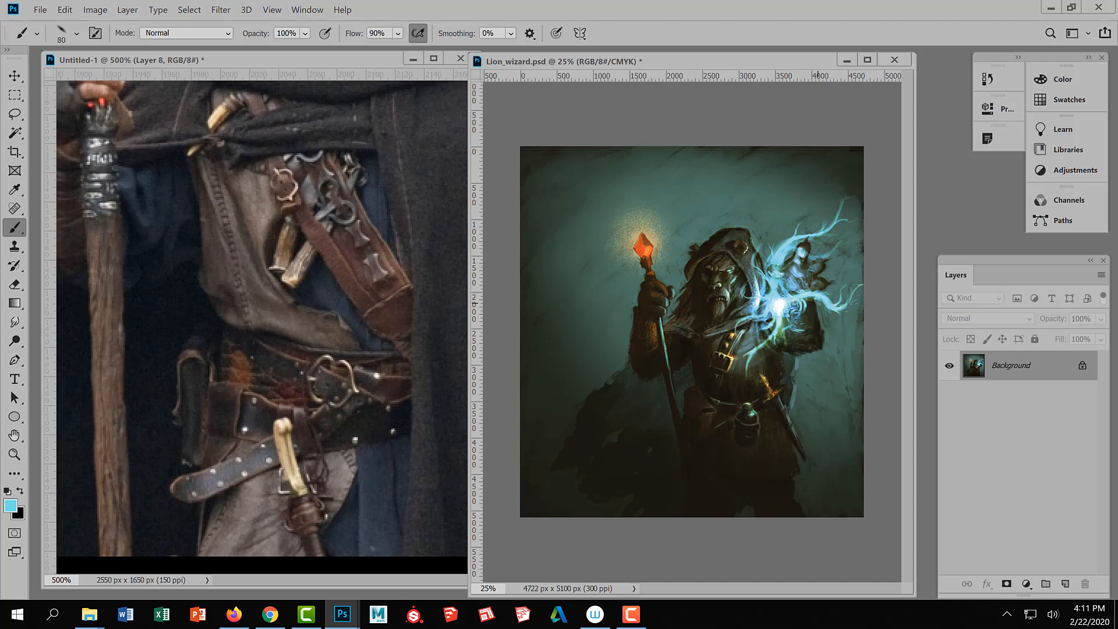
{"action": "left_click", "coordinate": [769, 314], "text": "alt"}
Sample orange from the staff's crystal and paint thin warm rim light along the hood and hair with a 20 px brush.
{"action": "left_click", "coordinate": [654, 244], "text": "alt"}
{"action": "key", "text": "bracketleft"}
{"action": "key", "text": "bracketleft"}
{"action": "key", "text": "bracketleft"}
{"action": "key", "text": "bracketleft"}
{"action": "key", "text": "bracketleft"}
{"action": "key", "text": "bracketleft"}
{"action": "key", "text": "bracketleft"}
{"action": "key", "text": "bracketleft"}
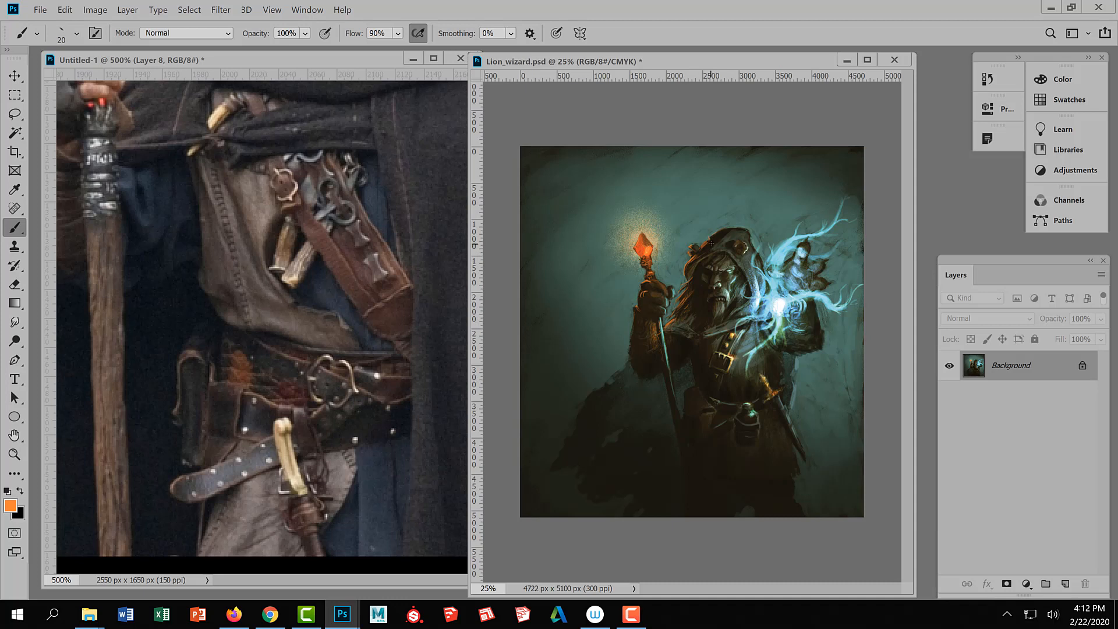
Set the brush opacity to 36% and paint a softer orange glow on the hood and hair with a 45 px brush.
{"action": "key", "text": "bracketright"}
{"action": "key", "text": "bracketright"}
{"action": "left_click", "coordinate": [303, 35]}
{"action": "left_click", "coordinate": [294, 51]}
{"action": "left_click", "coordinate": [707, 248]}
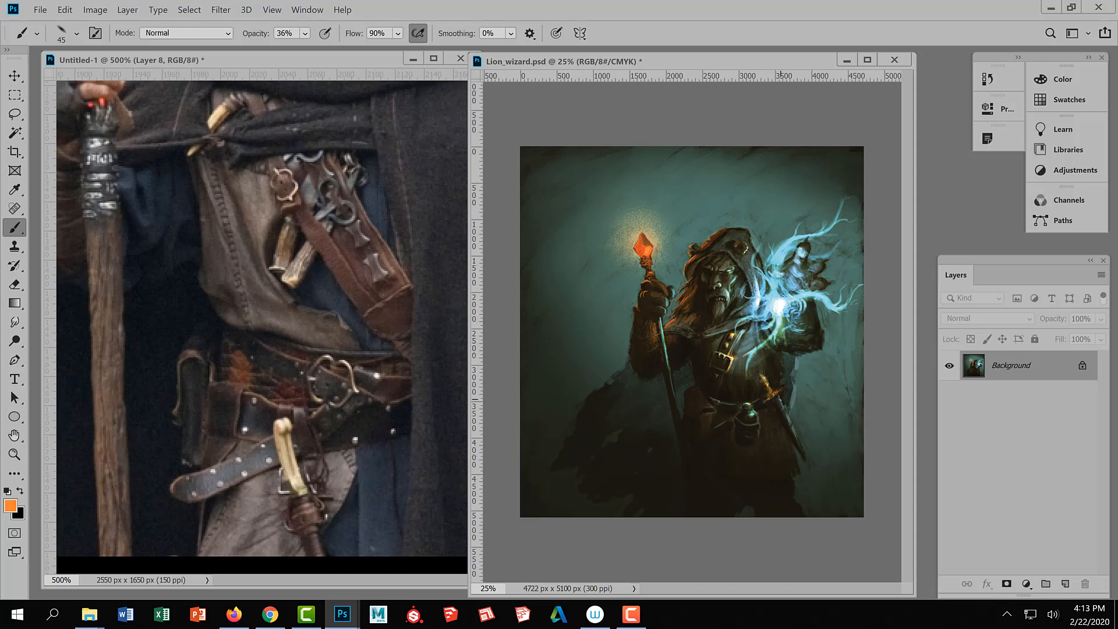
Sample warm gold from the dagger's hilt and add subtle highlights around it.
{"action": "key", "text": "alt"}
{"action": "left_click", "coordinate": [774, 386], "text": "alt"}
{"action": "left_click", "coordinate": [771, 384], "text": "alt"}
{"action": "key", "text": "bracketleft"}
Sample light cyan beside the orb for fine 20 px highlights and check the whole painting at reduced size.
{"action": "left_click", "coordinate": [789, 326], "text": "alt"}
{"action": "left_click", "coordinate": [769, 369], "text": "ctrl+alt"}
{"action": "left_click", "coordinate": [767, 372], "text": "ctrl+alt"}
{"action": "left_click", "coordinate": [763, 377], "text": "ctrl+alt"}
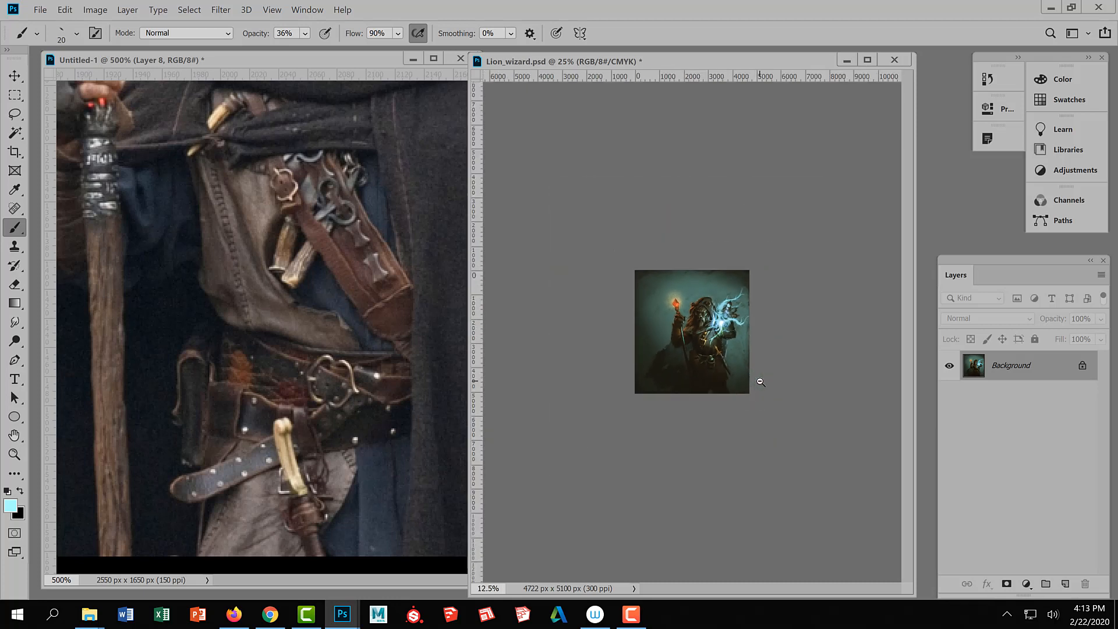
Widen the painting's window over the reference image and show the whole canvas at 25% zoom.
{"action": "left_click", "coordinate": [710, 353], "text": "ctrl"}
{"action": "left_click", "coordinate": [710, 355], "text": "ctrl"}
{"action": "left_click", "coordinate": [710, 360], "text": "ctrl"}
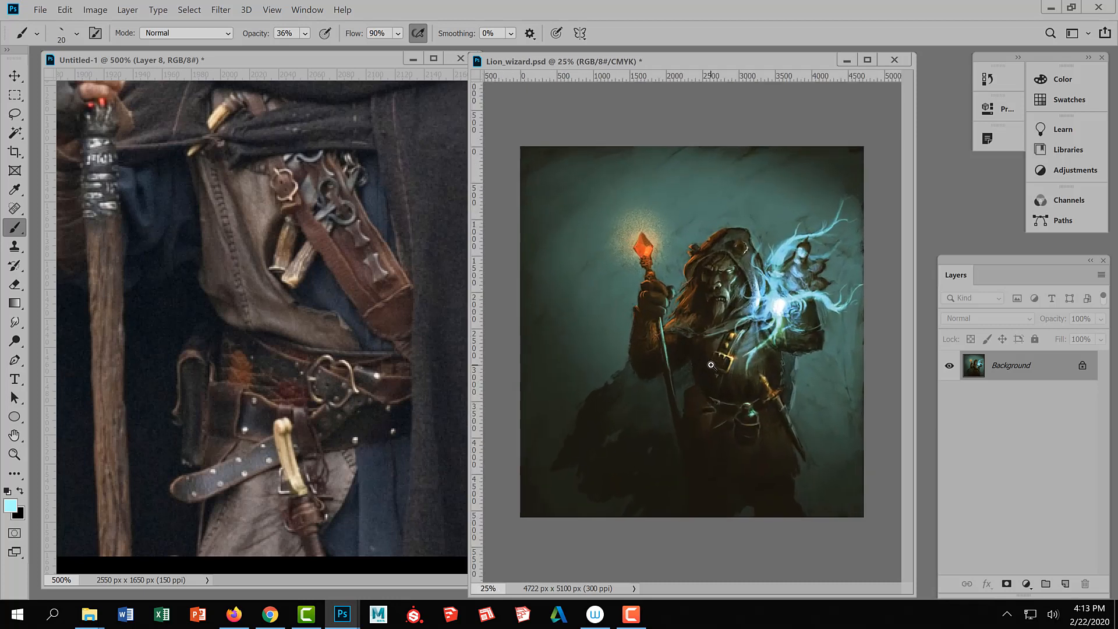
{"action": "left_click", "coordinate": [711, 365], "text": "ctrl"}
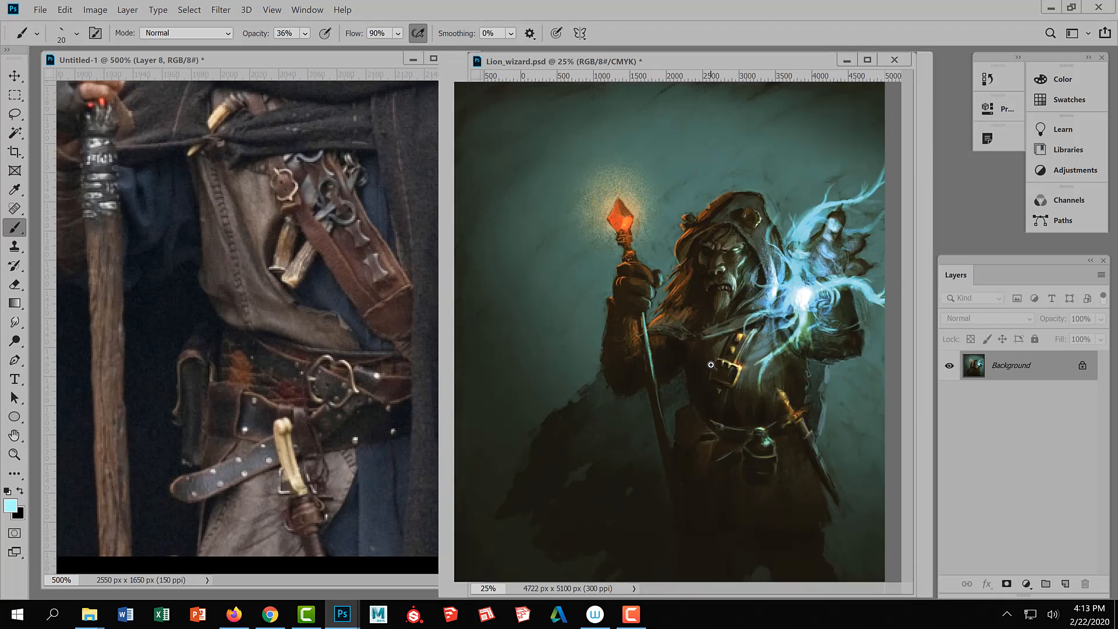
{"action": "left_click", "coordinate": [632, 615]}
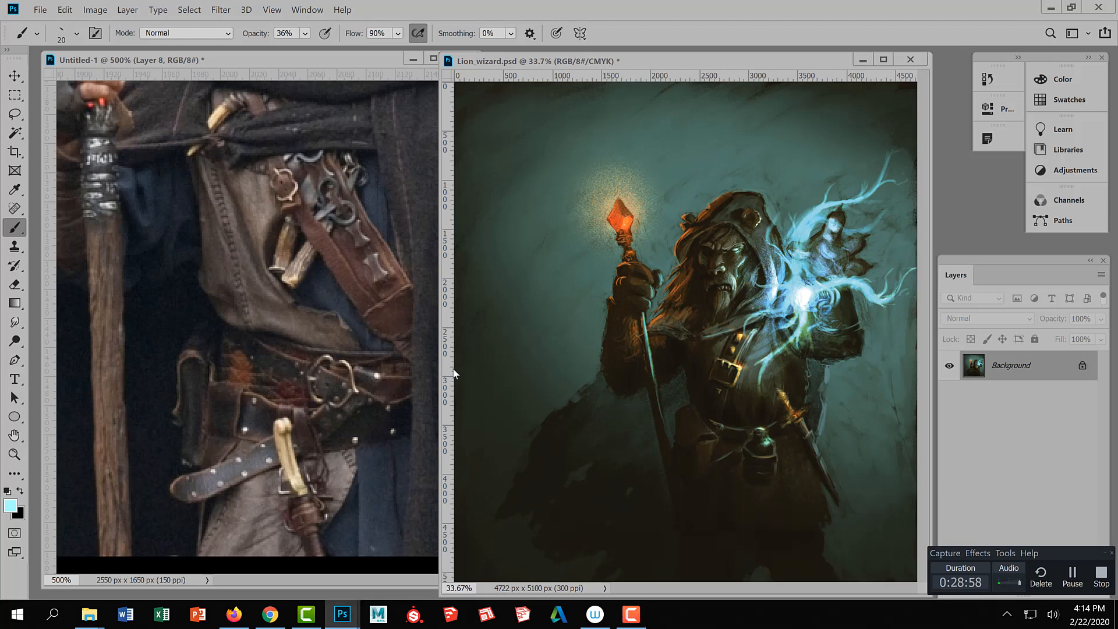
{"action": "left_click_drag", "start_coordinate": [440, 370], "coordinate": [193, 365]}
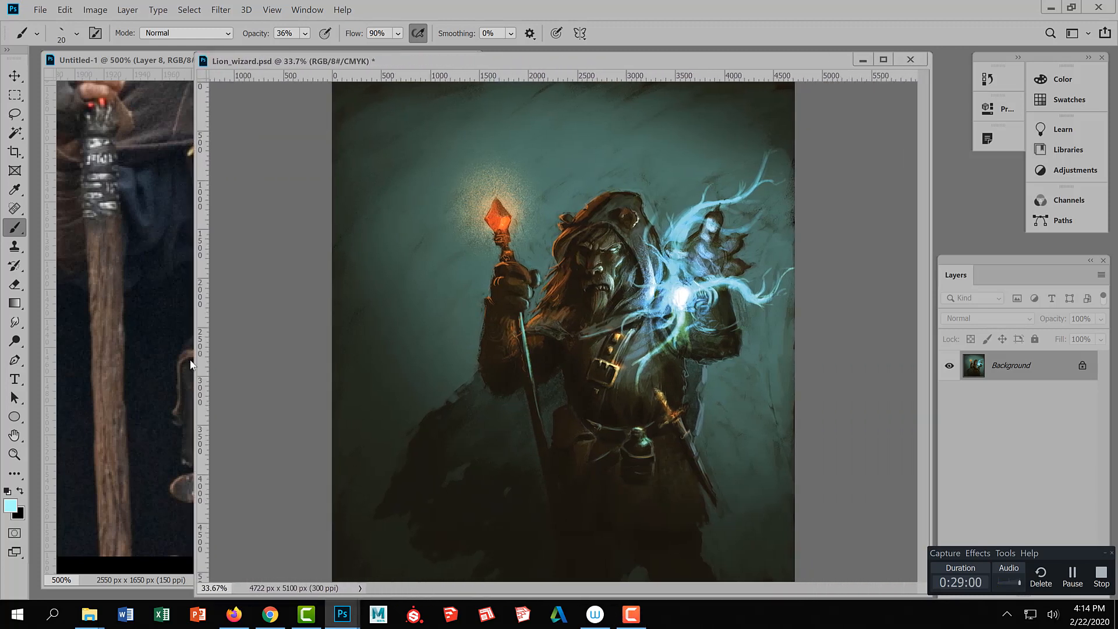
{"action": "left_click", "coordinate": [676, 441], "text": "ctrl+alt"}
{"action": "left_click", "coordinate": [676, 440], "text": "ctrl+alt"}
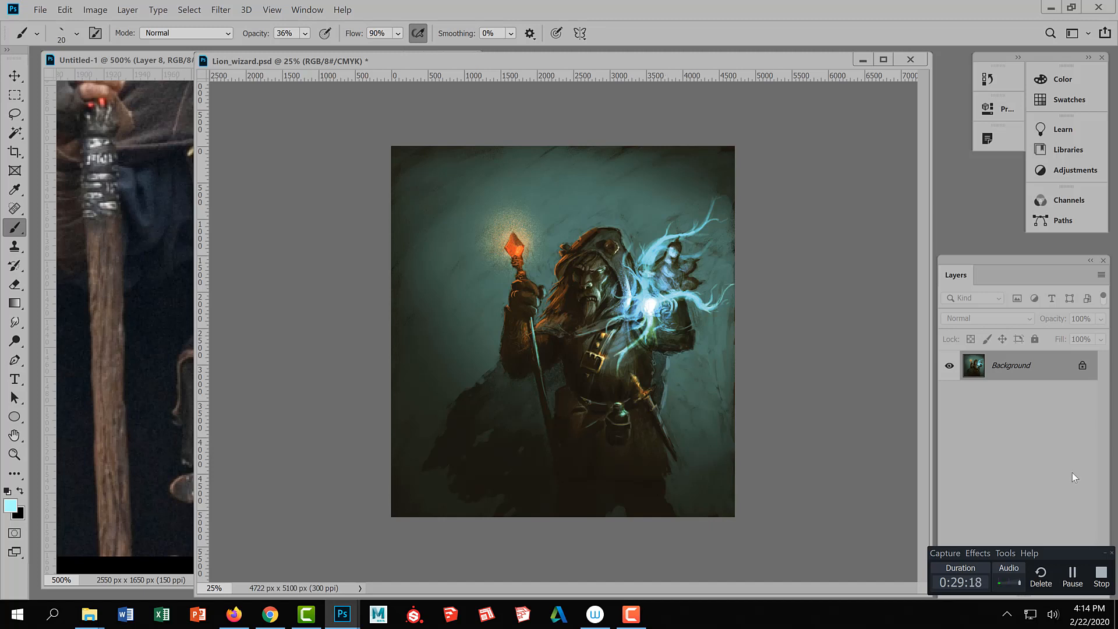
Rearrange the painting's window and the Layers panel, and add a new empty layer above the Background.
{"action": "left_click_drag", "start_coordinate": [722, 64], "coordinate": [675, 64]}
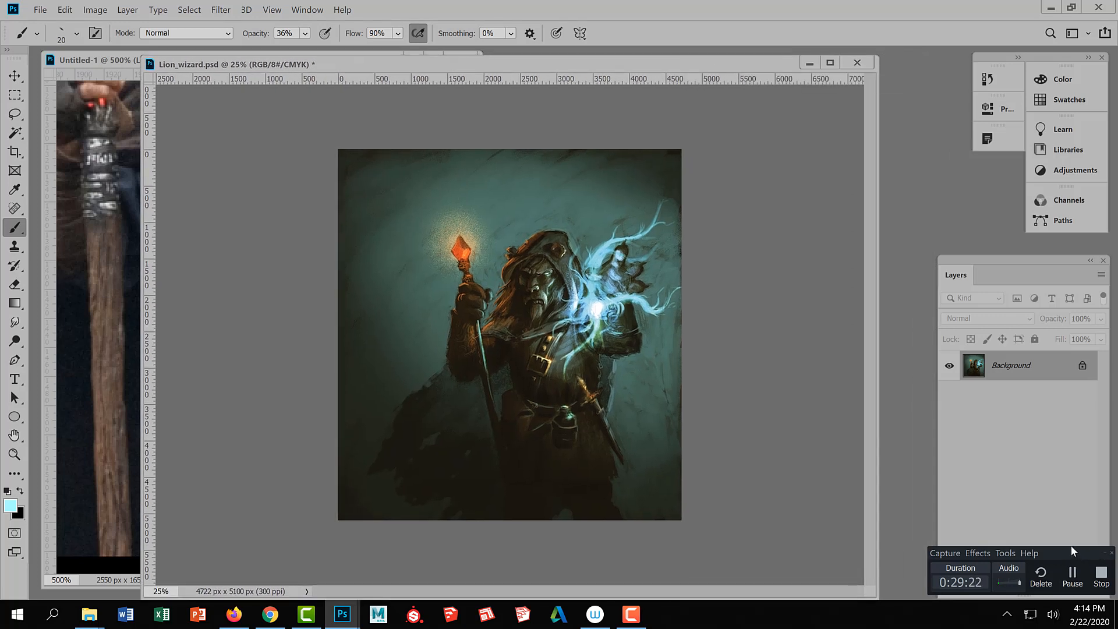
{"action": "left_click_drag", "start_coordinate": [1031, 259], "coordinate": [1002, 225]}
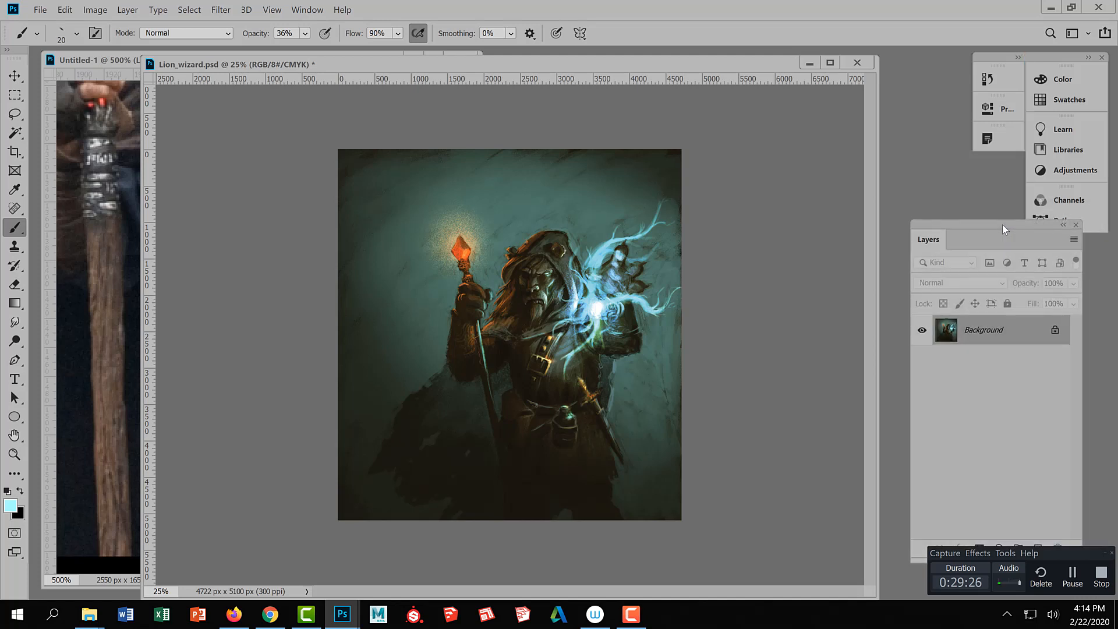
{"action": "left_click", "coordinate": [1047, 552]}
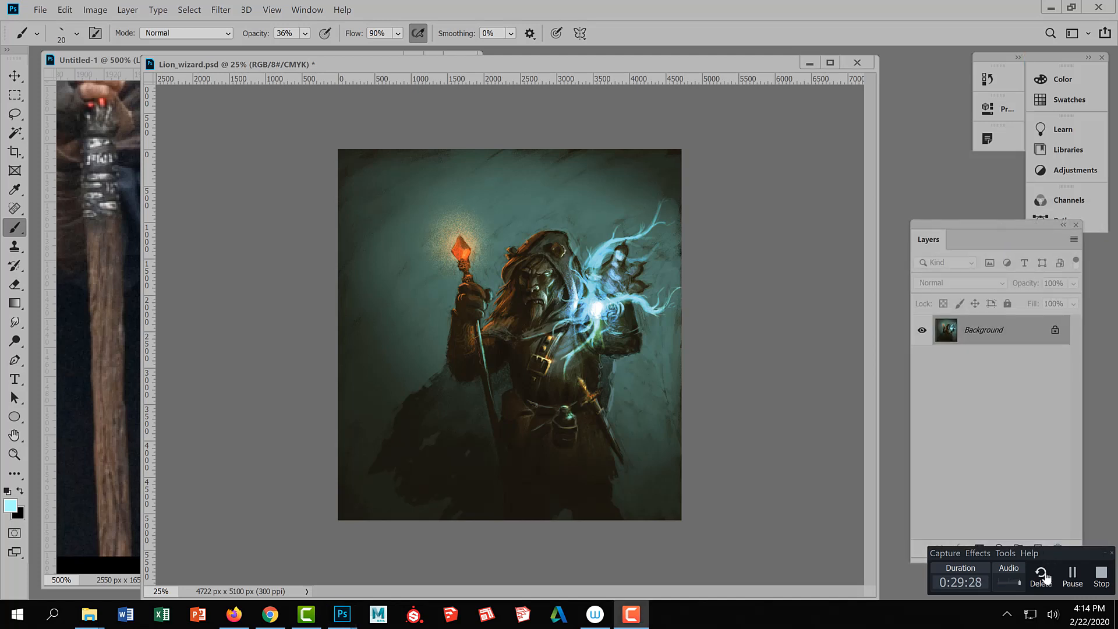
{"action": "left_click_drag", "start_coordinate": [1067, 551], "coordinate": [1058, 564]}
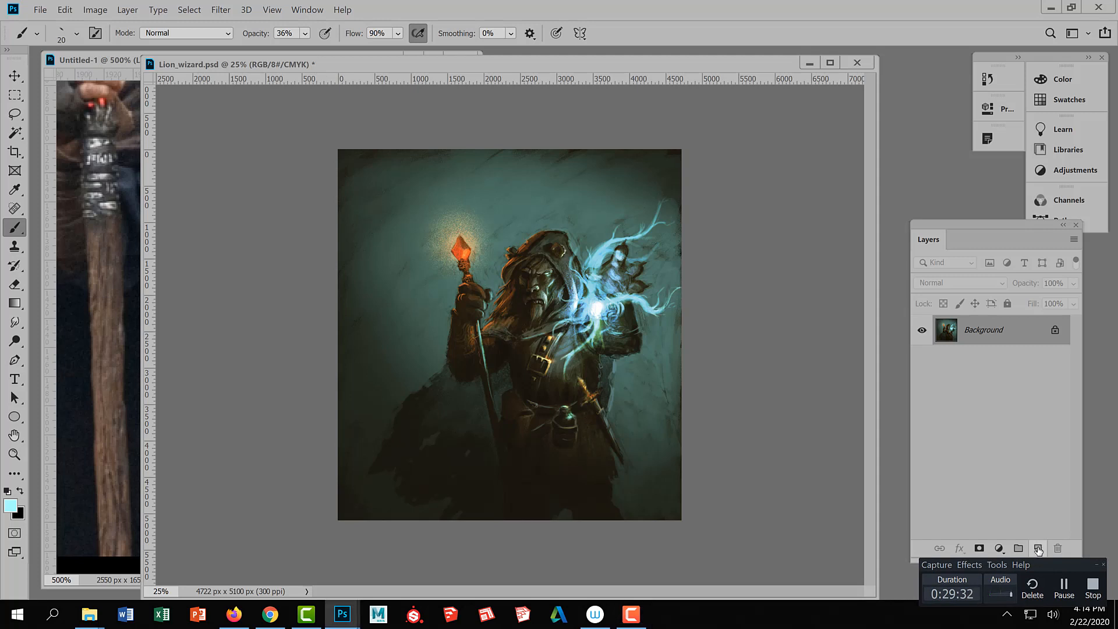
{"action": "left_click", "coordinate": [1038, 549]}
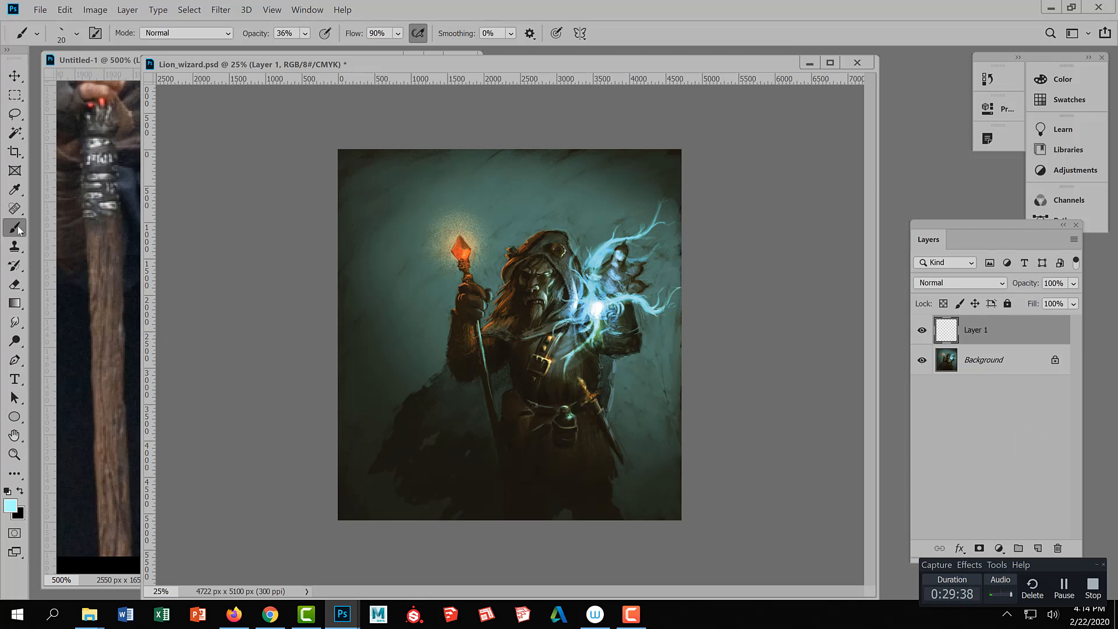
{"action": "left_click_drag", "start_coordinate": [743, 64], "coordinate": [769, 66]}
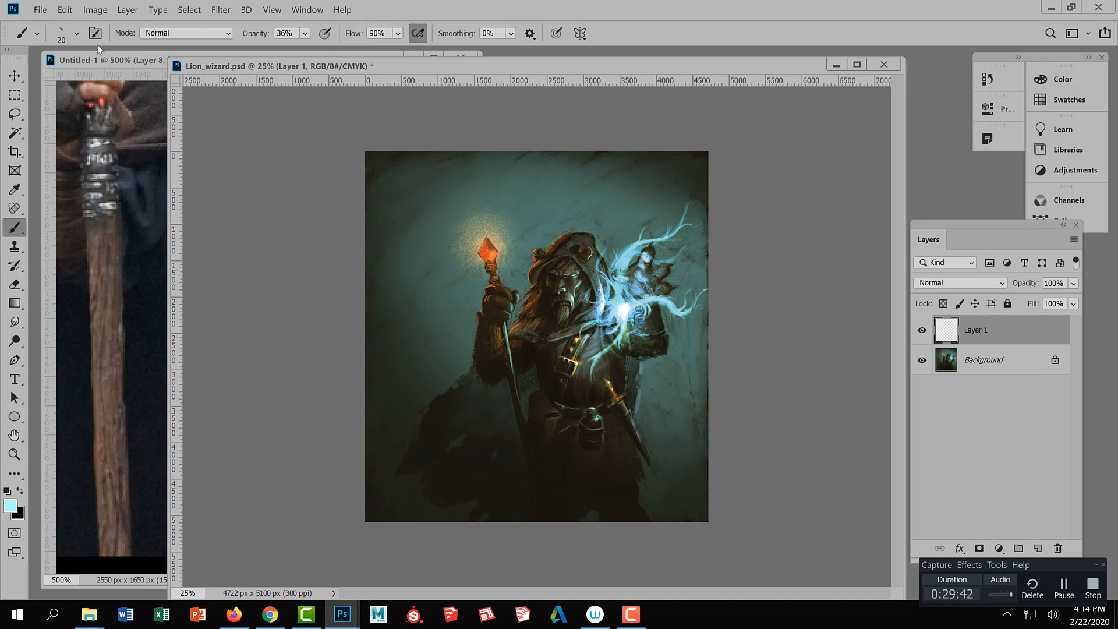
Choose the Hard Round 19 pixels brush preset from Jaime's brushes.
{"action": "left_click", "coordinate": [76, 34]}
{"action": "left_click_drag", "start_coordinate": [177, 405], "coordinate": [181, 390]}
{"action": "scroll", "coordinate": [177, 384], "scroll_direction": "down", "scroll_amount": 4}
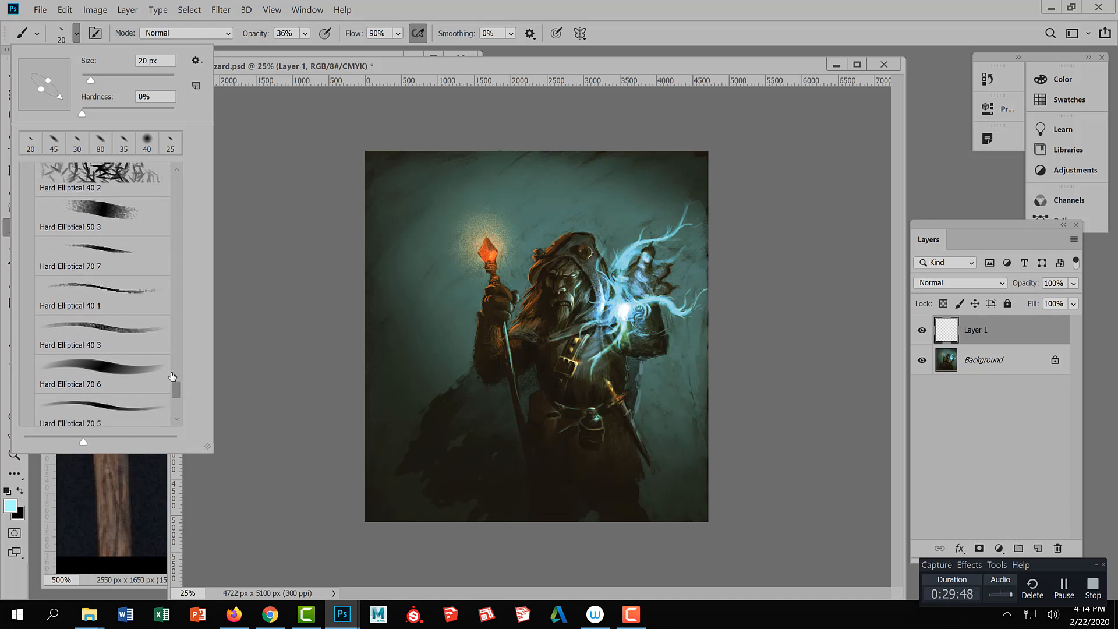
{"action": "left_click", "coordinate": [172, 376]}
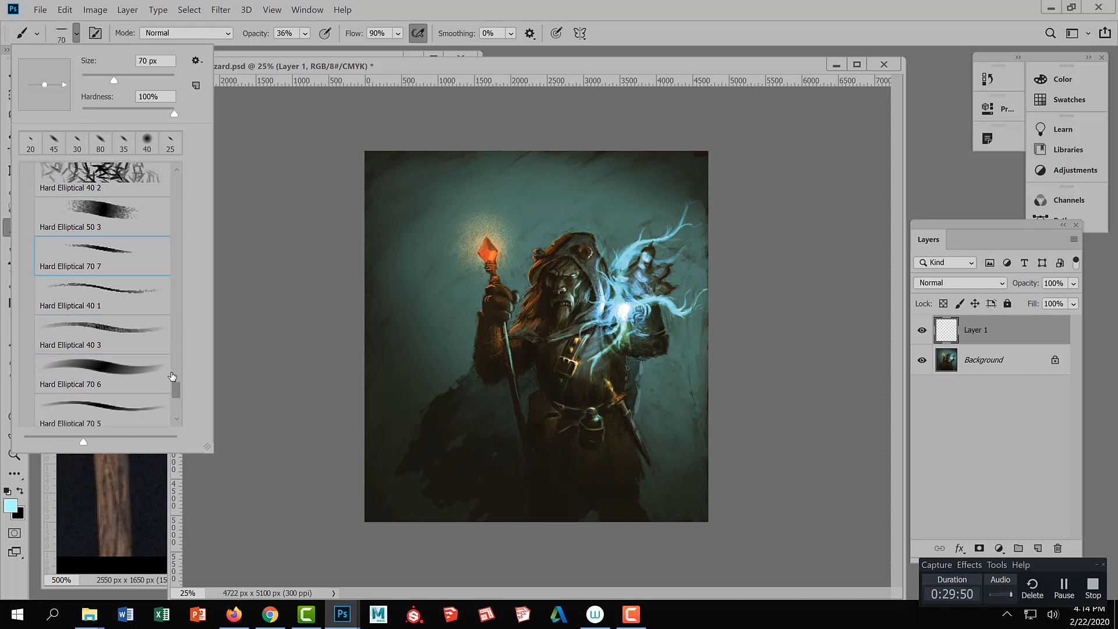
{"action": "left_click_drag", "start_coordinate": [177, 389], "coordinate": [179, 173]}
{"action": "left_click", "coordinate": [140, 206]}
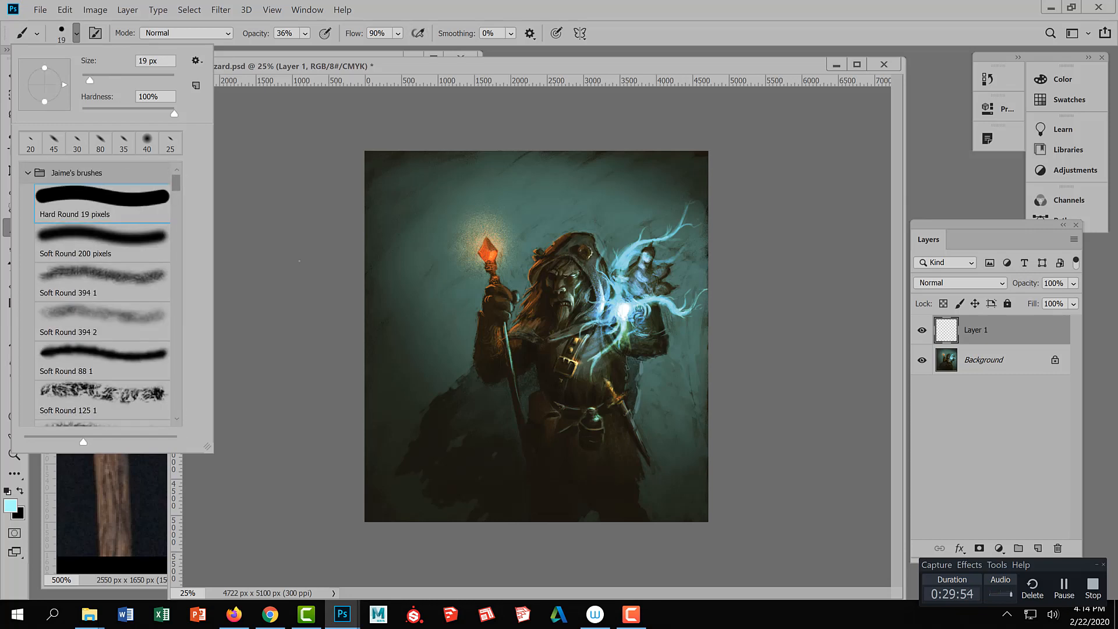
{"action": "left_click", "coordinate": [300, 261]}
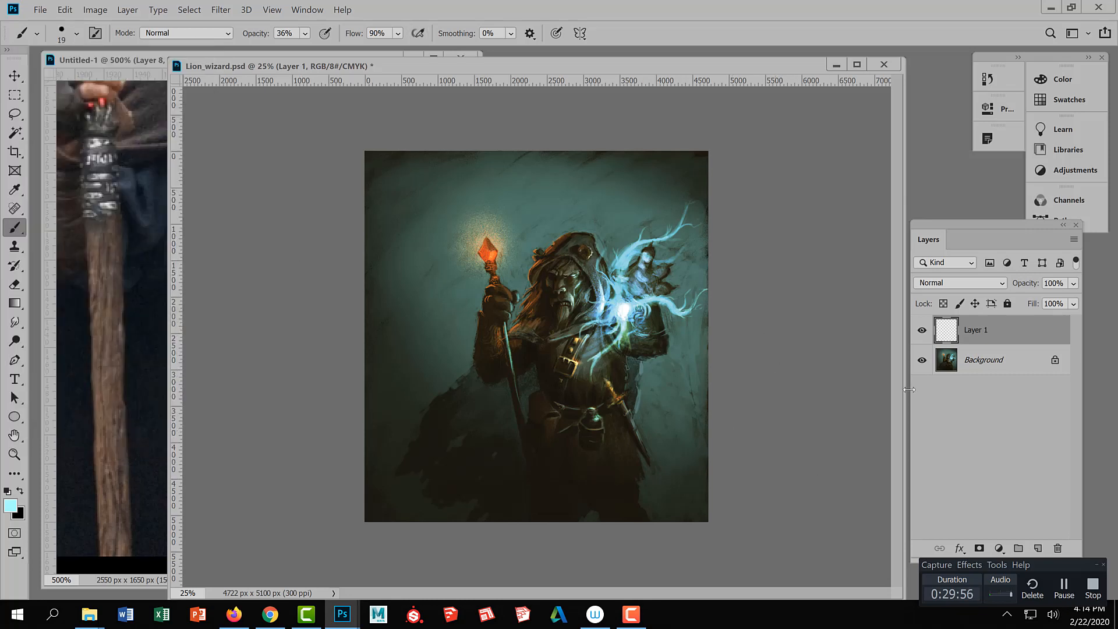
Set the foreground color to neutral gray 727272 by sampling it outside the color field.
{"action": "left_click", "coordinate": [11, 505]}
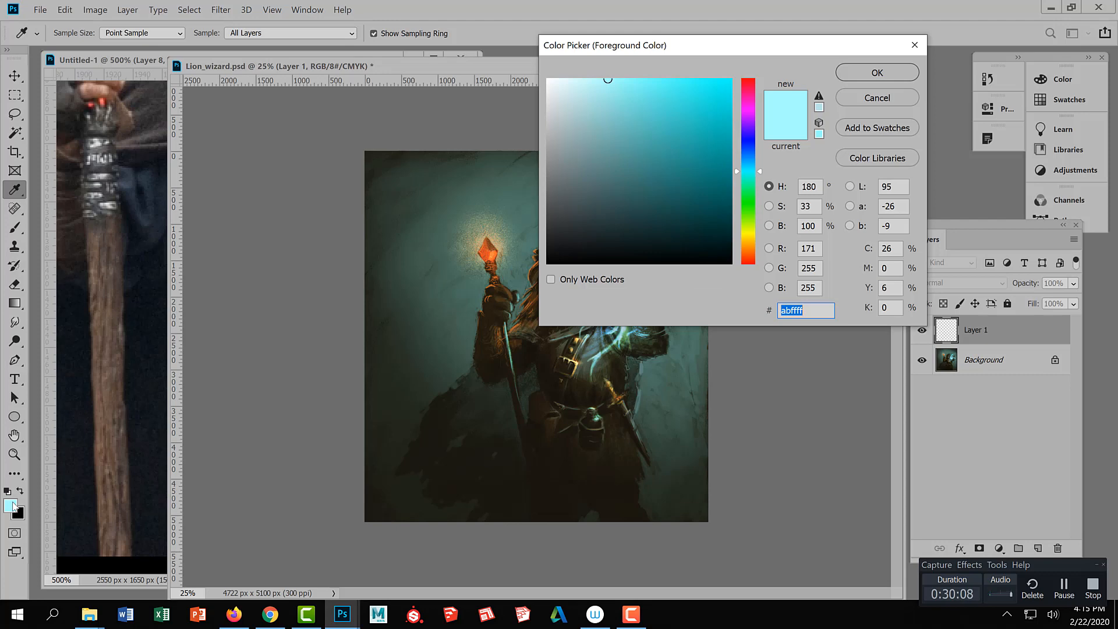
{"action": "left_click", "coordinate": [500, 186]}
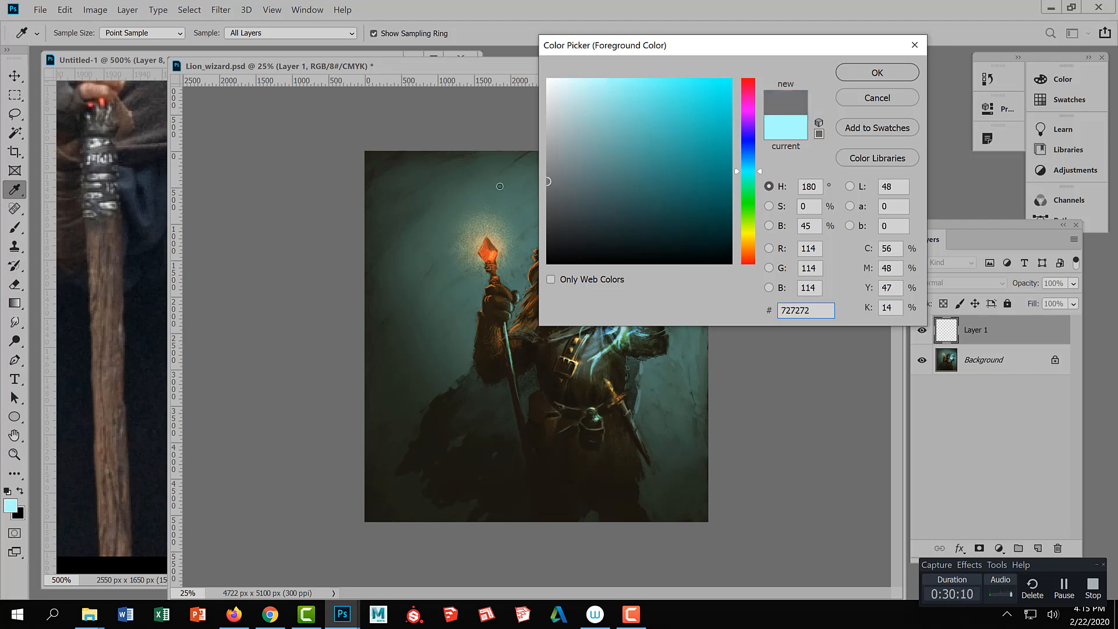
{"action": "left_click", "coordinate": [877, 72]}
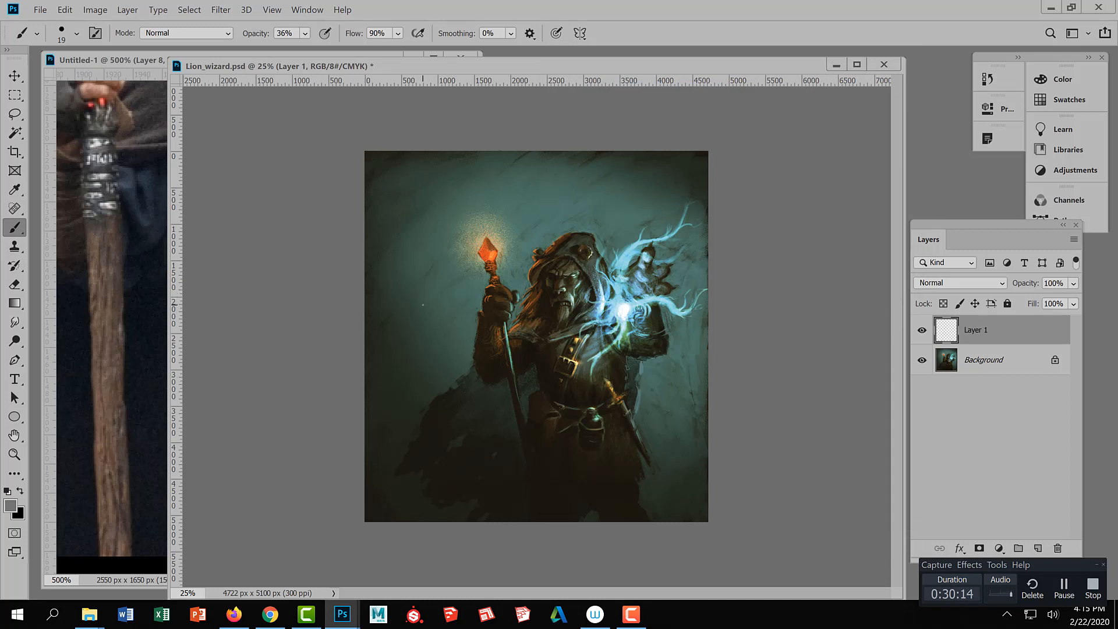
Try a curved gray stroke across the canvas's upper-left corner with the brush enlarged to 200 px.
{"action": "key", "text": "bracketright"}
{"action": "key", "text": "bracketright"}
{"action": "key", "text": "bracketright"}
{"action": "key", "text": "bracketright"}
{"action": "key", "text": "bracketright"}
{"action": "key", "text": "bracketright"}
{"action": "key", "text": "bracketright"}
{"action": "key", "text": "bracketright"}
{"action": "key", "text": "bracketright"}
{"action": "key", "text": "bracketright"}
{"action": "key", "text": "bracketright"}
{"action": "key", "text": "bracketright"}
{"action": "key", "text": "bracketright"}
{"action": "key", "text": "bracketright"}
{"action": "key", "text": "bracketright"}
{"action": "key", "text": "bracketright"}
{"action": "key", "text": "bracketright"}
{"action": "key", "text": "bracketright"}
{"action": "key", "text": "bracketright"}
{"action": "key", "text": "bracketright"}
{"action": "key", "text": "bracketleft"}
{"action": "key", "text": "bracketleft"}
{"action": "key", "text": "bracketleft"}
{"action": "key", "text": "bracketleft"}
{"action": "key", "text": "bracketleft"}
{"action": "key", "text": "bracketleft"}
{"action": "key", "text": "bracketleft"}
{"action": "key", "text": "bracketleft"}
{"action": "mouse_move", "coordinate": [364, 278]}
{"action": "left_mouse_down"}
{"action": "mouse_move", "coordinate": [488, 216]}
{"action": "mouse_move", "coordinate": [495, 148]}
{"action": "left_mouse_up"}
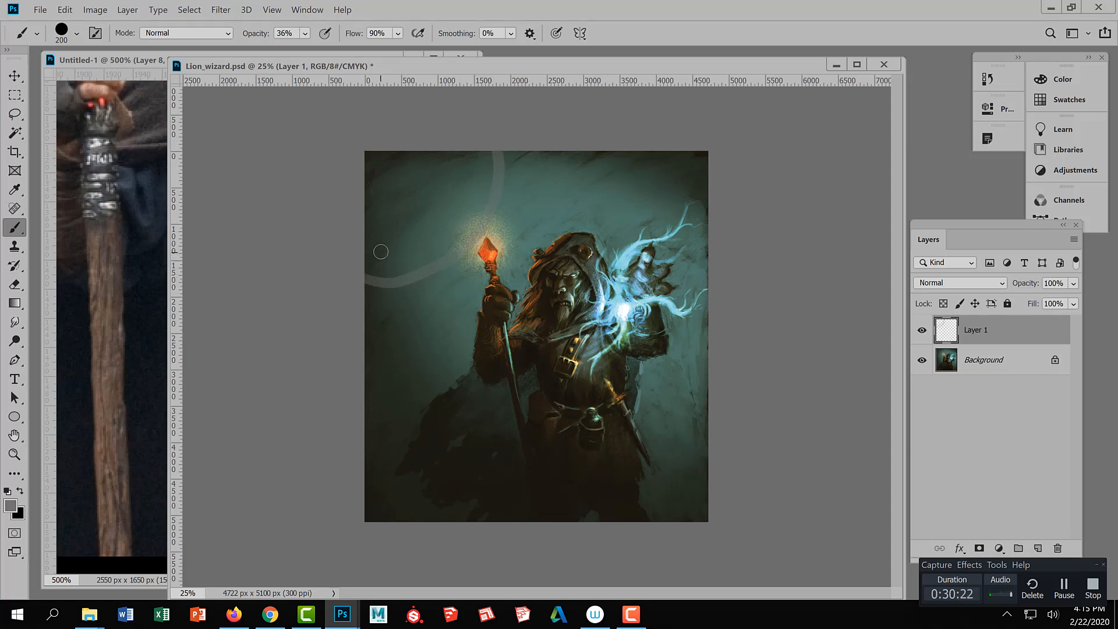
Set the brush opacity to 100% and clear the test stroke from the new layer.
{"action": "left_click", "coordinate": [306, 34]}
{"action": "left_click_drag", "start_coordinate": [328, 58], "coordinate": [476, 64]}
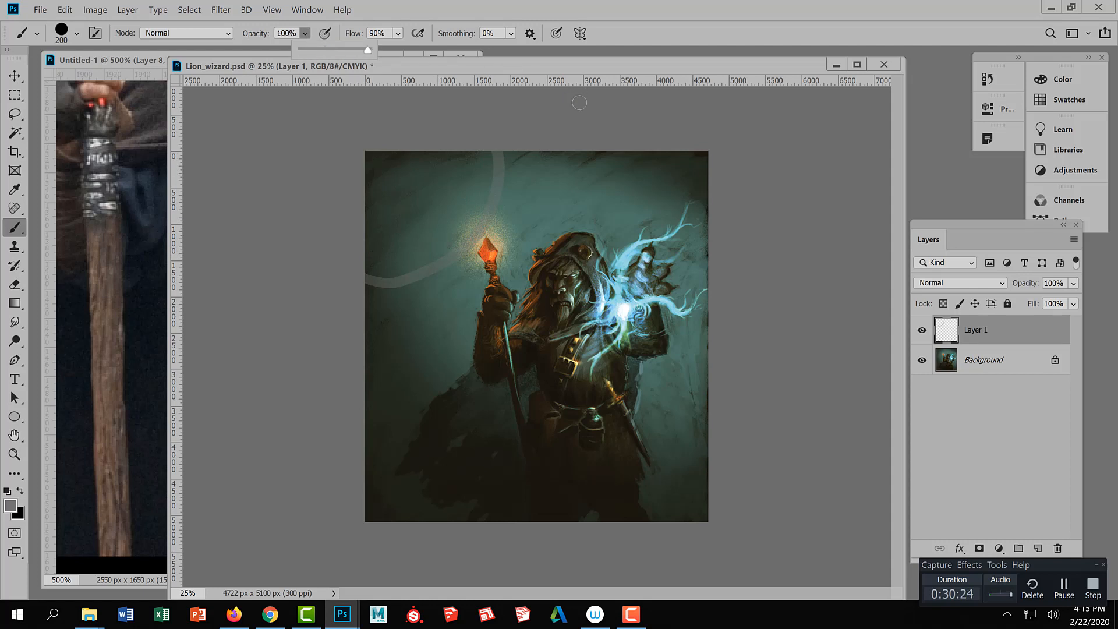
{"action": "key", "text": "ctrl+a"}
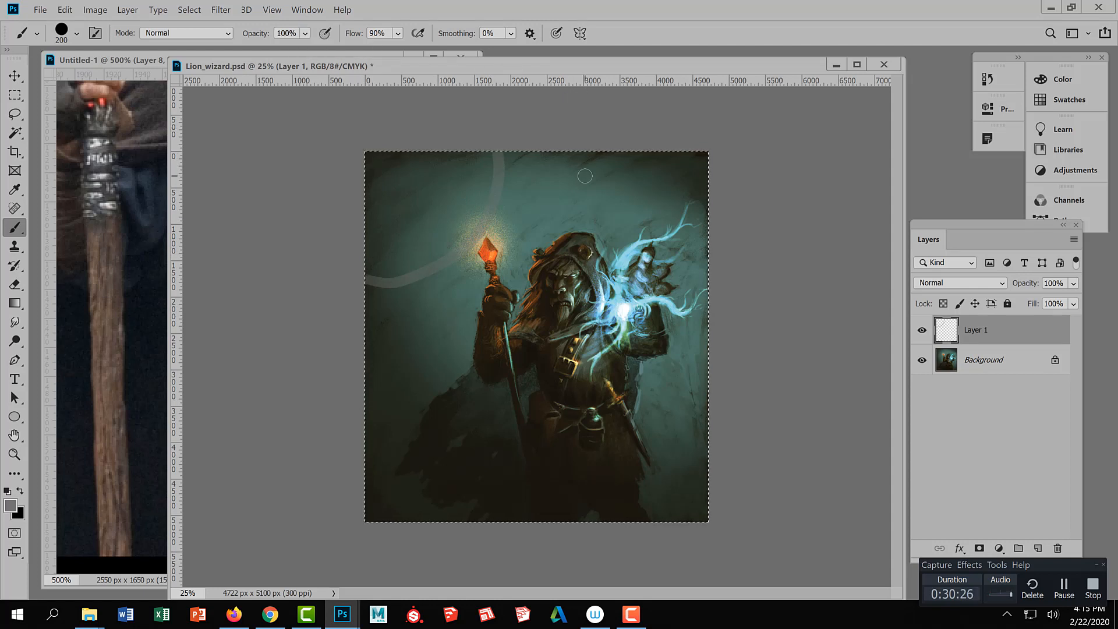
{"action": "key", "text": "Delete"}
{"action": "key", "text": "ctrl+d"}
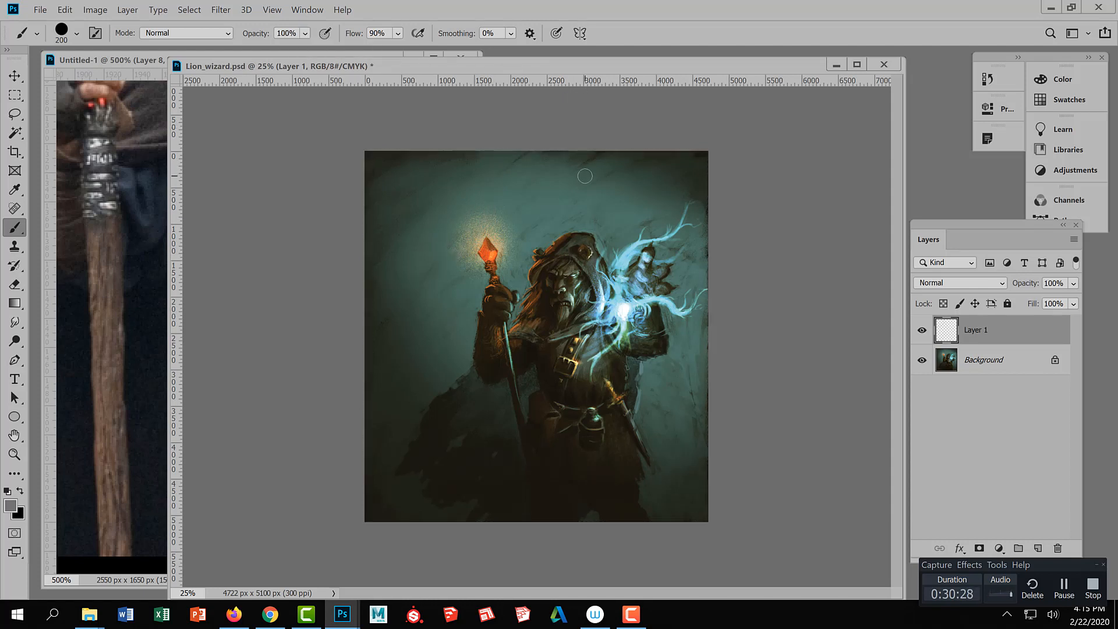
Reduce the brush to 125 px and paint two concentric gray arcs across the canvas's upper-left corner, undoing uneven strokes.
{"action": "key", "text": "bracketleft"}
{"action": "key", "text": "bracketleft"}
{"action": "key", "text": "bracketleft"}
{"action": "key", "text": "bracketleft"}
{"action": "key", "text": "bracketleft"}
{"action": "left_click_drag", "start_coordinate": [511, 153], "coordinate": [361, 307]}
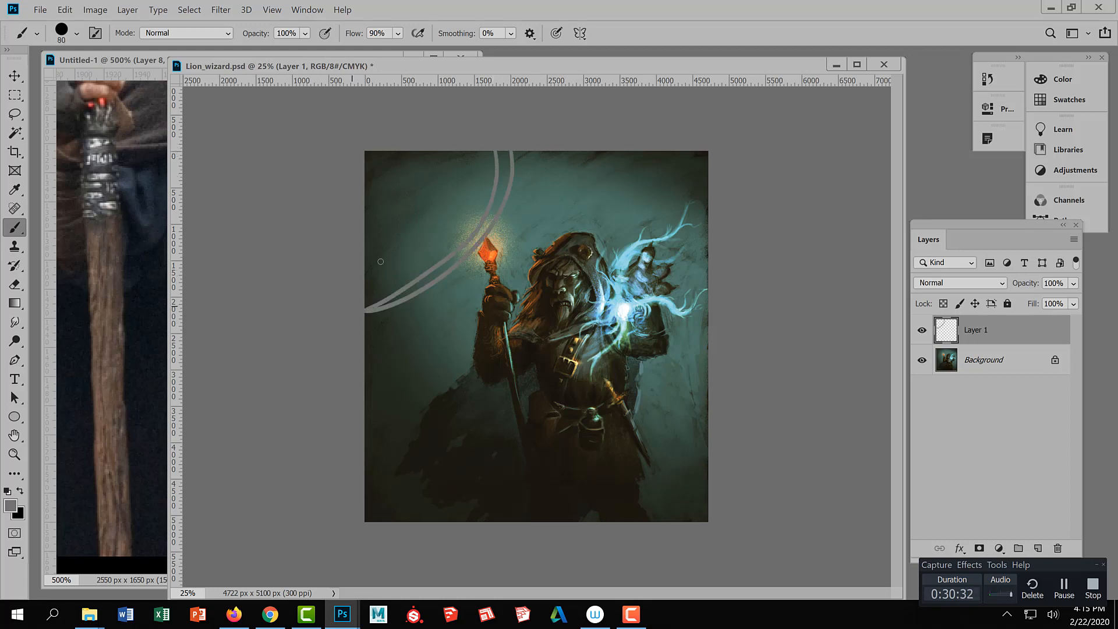
{"action": "key", "text": "bracketright"}
{"action": "key", "text": "bracketright"}
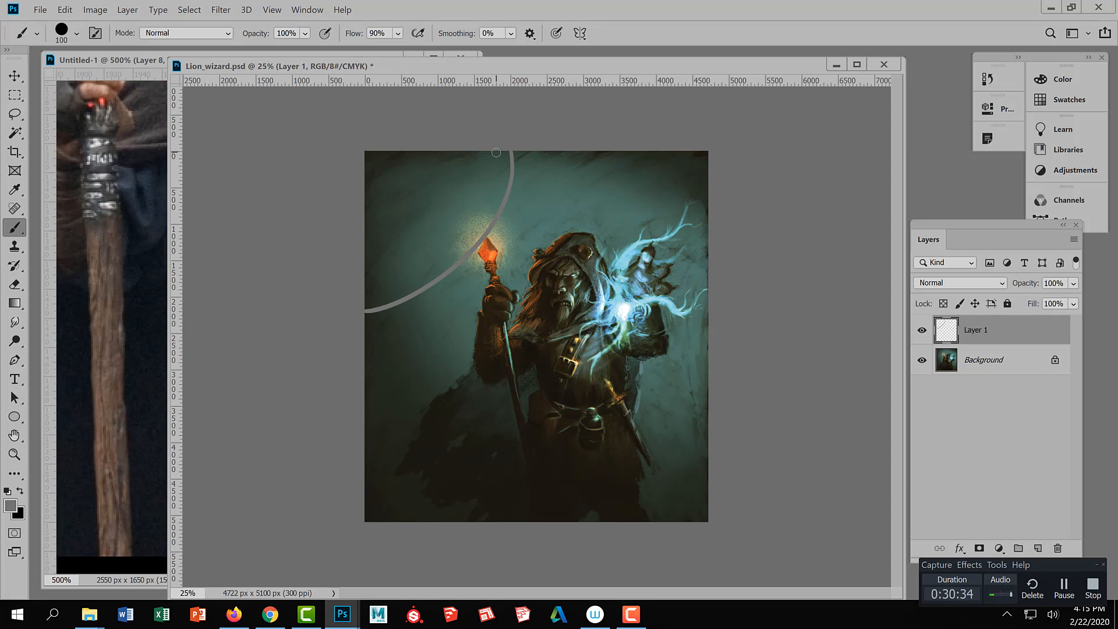
{"action": "mouse_move", "coordinate": [486, 187]}
{"action": "left_mouse_down"}
{"action": "mouse_move", "coordinate": [353, 297]}
{"action": "mouse_move", "coordinate": [416, 274]}
{"action": "mouse_move", "coordinate": [495, 148]}
{"action": "mouse_move", "coordinate": [482, 214]}
{"action": "mouse_move", "coordinate": [418, 277]}
{"action": "mouse_move", "coordinate": [345, 296]}
{"action": "left_mouse_up"}
{"action": "key", "text": "ctrl+z"}
{"action": "key", "text": "ctrl+z"}
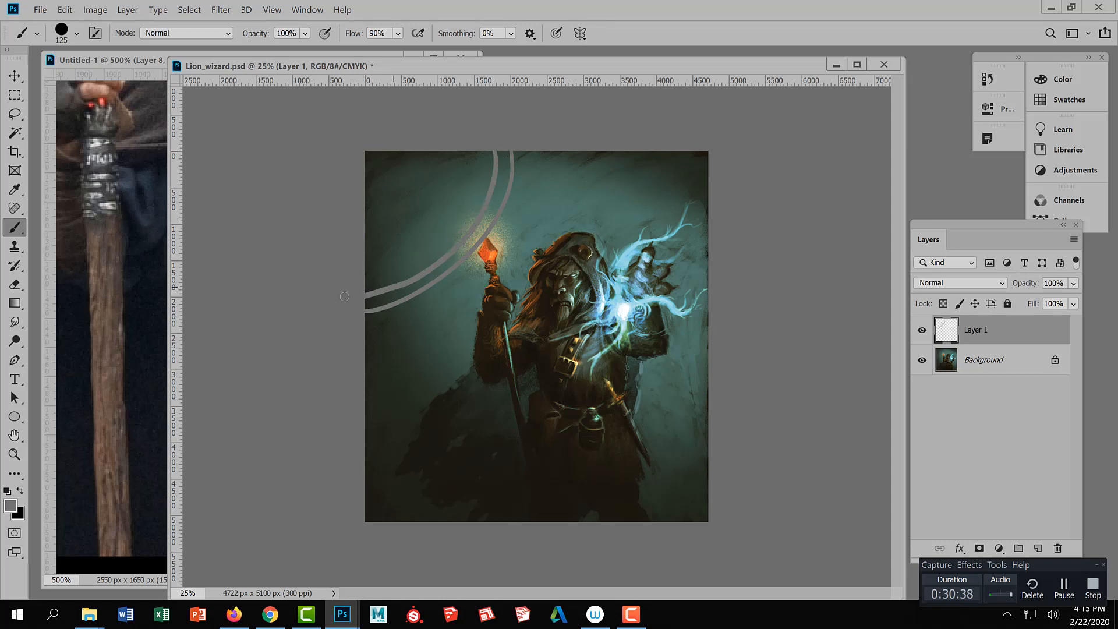
Paint four more evenly spaced gray arcs inside the first two, stepping toward the canvas's upper-left corner.
{"action": "mouse_move", "coordinate": [480, 149]}
{"action": "left_mouse_down"}
{"action": "mouse_move", "coordinate": [458, 213]}
{"action": "mouse_move", "coordinate": [403, 258]}
{"action": "mouse_move", "coordinate": [361, 271]}
{"action": "left_mouse_up"}
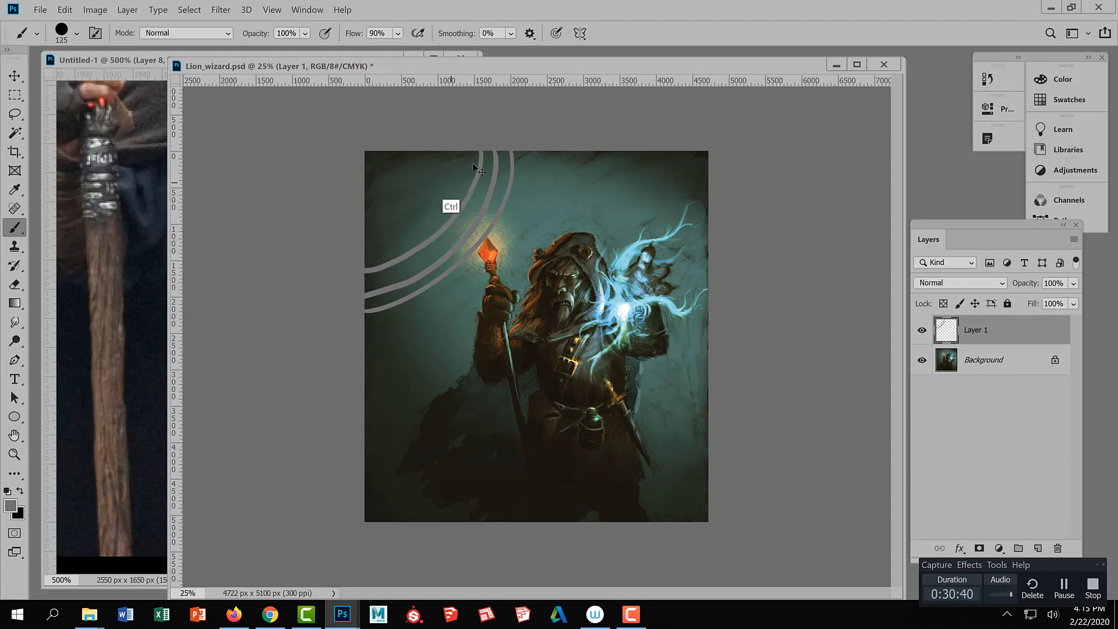
{"action": "key", "text": "ctrl+z"}
{"action": "mouse_move", "coordinate": [482, 167]}
{"action": "left_mouse_down"}
{"action": "mouse_move", "coordinate": [447, 224]}
{"action": "mouse_move", "coordinate": [360, 275]}
{"action": "left_mouse_up"}
{"action": "key", "text": "ctrl+z"}
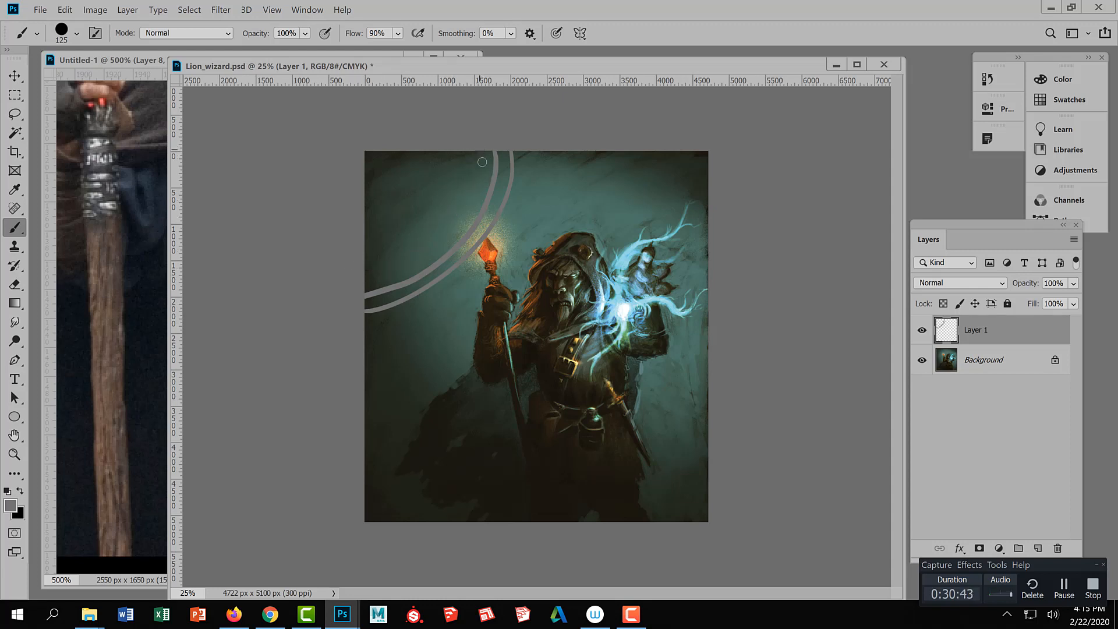
{"action": "mouse_move", "coordinate": [479, 153]}
{"action": "left_mouse_down"}
{"action": "mouse_move", "coordinate": [455, 224]}
{"action": "mouse_move", "coordinate": [383, 276]}
{"action": "mouse_move", "coordinate": [358, 279]}
{"action": "left_mouse_up"}
{"action": "mouse_move", "coordinate": [464, 149]}
{"action": "left_mouse_down"}
{"action": "mouse_move", "coordinate": [459, 170]}
{"action": "mouse_move", "coordinate": [360, 262]}
{"action": "mouse_move", "coordinate": [450, 174]}
{"action": "mouse_move", "coordinate": [367, 240]}
{"action": "left_mouse_up"}
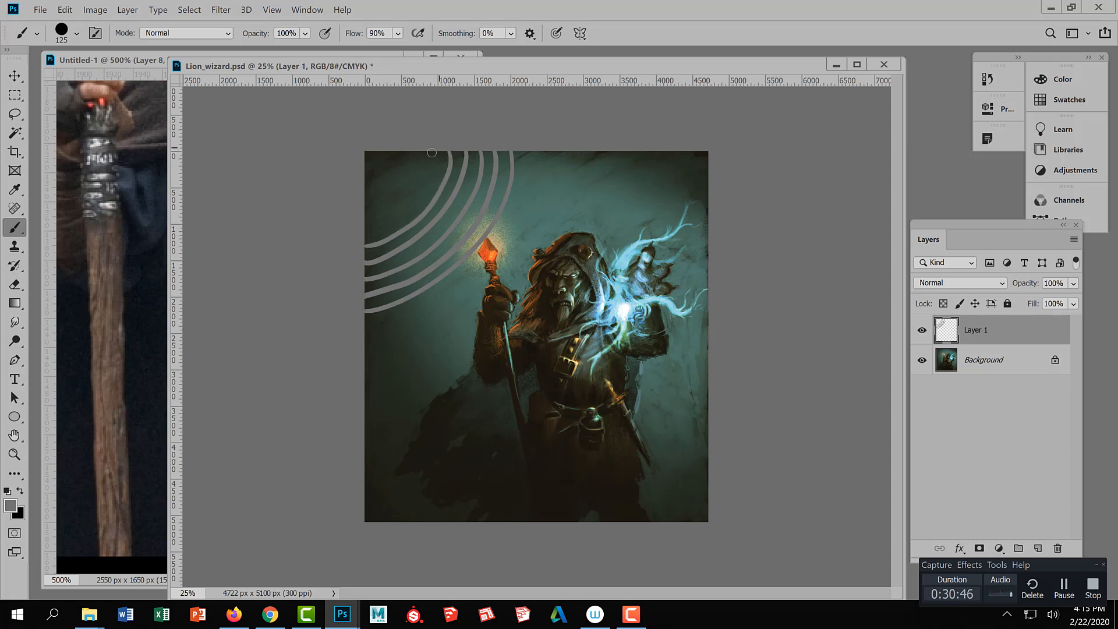
{"action": "mouse_move", "coordinate": [431, 153]}
{"action": "left_mouse_down"}
{"action": "mouse_move", "coordinate": [430, 179]}
{"action": "mouse_move", "coordinate": [369, 218]}
{"action": "left_mouse_up"}
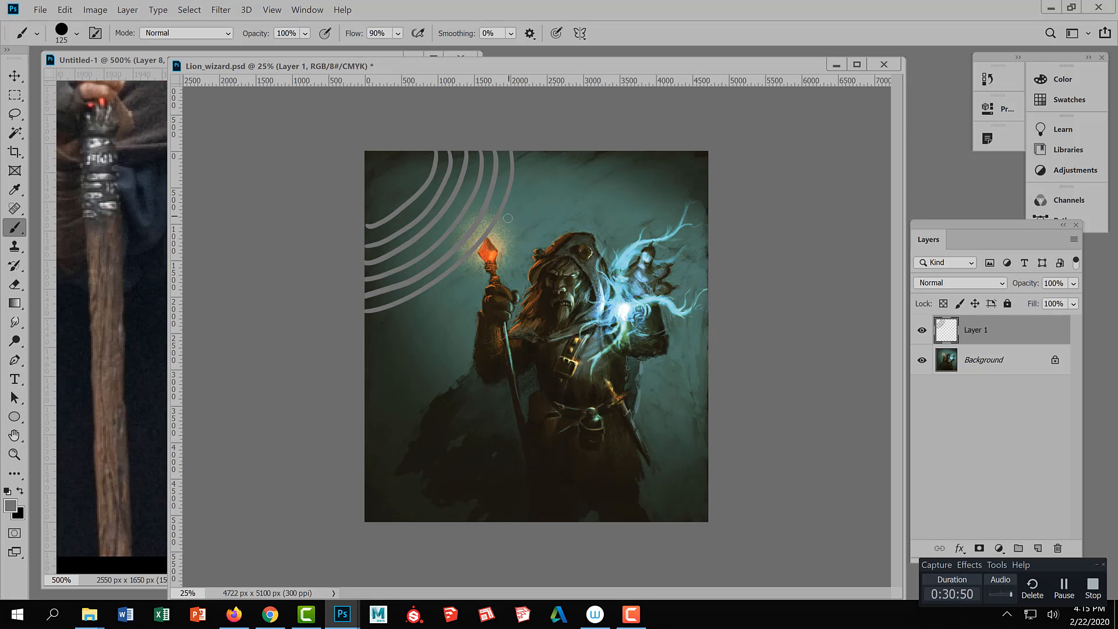
Paint a second group of nested gray arcs hanging from the canvas's top edge, above the wizard's hood and beside the first group.
{"action": "mouse_move", "coordinate": [508, 218]}
{"action": "left_mouse_down"}
{"action": "mouse_move", "coordinate": [554, 227]}
{"action": "mouse_move", "coordinate": [594, 151]}
{"action": "left_mouse_up"}
{"action": "mouse_move", "coordinate": [513, 206]}
{"action": "left_mouse_down"}
{"action": "mouse_move", "coordinate": [577, 182]}
{"action": "mouse_move", "coordinate": [581, 150]}
{"action": "left_mouse_up"}
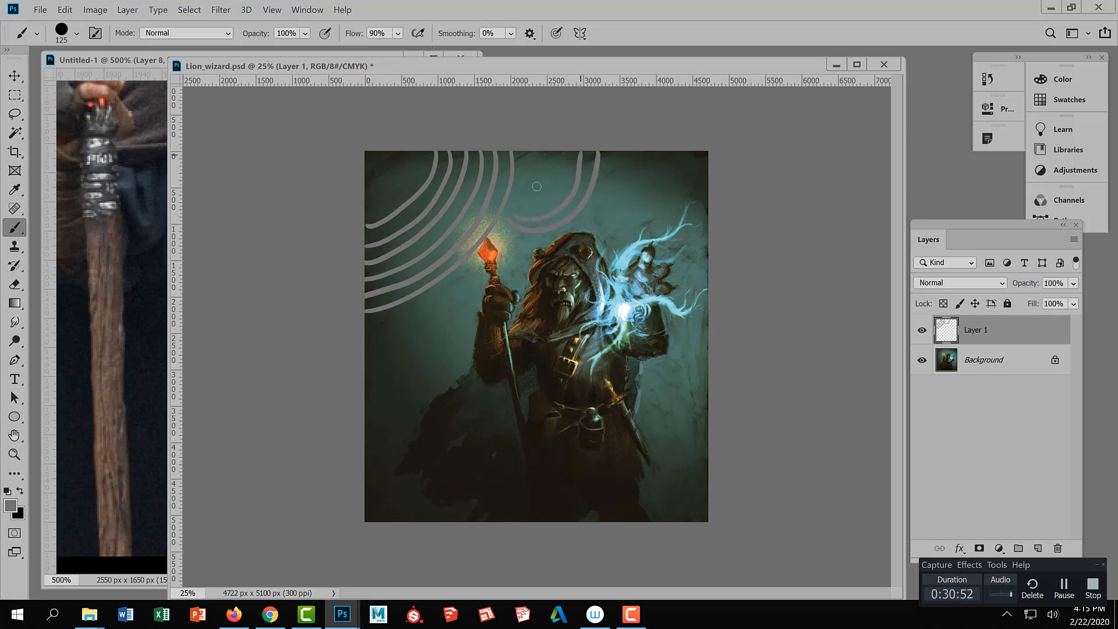
{"action": "mouse_move", "coordinate": [515, 200]}
{"action": "left_mouse_down"}
{"action": "mouse_move", "coordinate": [556, 190]}
{"action": "mouse_move", "coordinate": [565, 149]}
{"action": "left_mouse_up"}
{"action": "key", "text": "ctrl+z"}
{"action": "mouse_move", "coordinate": [513, 203]}
{"action": "left_mouse_down"}
{"action": "mouse_move", "coordinate": [569, 168]}
{"action": "mouse_move", "coordinate": [566, 151]}
{"action": "left_mouse_up"}
{"action": "mouse_move", "coordinate": [510, 183]}
{"action": "left_mouse_down"}
{"action": "mouse_move", "coordinate": [534, 186]}
{"action": "mouse_move", "coordinate": [543, 143]}
{"action": "left_mouse_up"}
{"action": "key", "text": "ctrl+z"}
{"action": "mouse_move", "coordinate": [511, 189]}
{"action": "left_mouse_down"}
{"action": "mouse_move", "coordinate": [542, 187]}
{"action": "mouse_move", "coordinate": [542, 150]}
{"action": "left_mouse_up"}
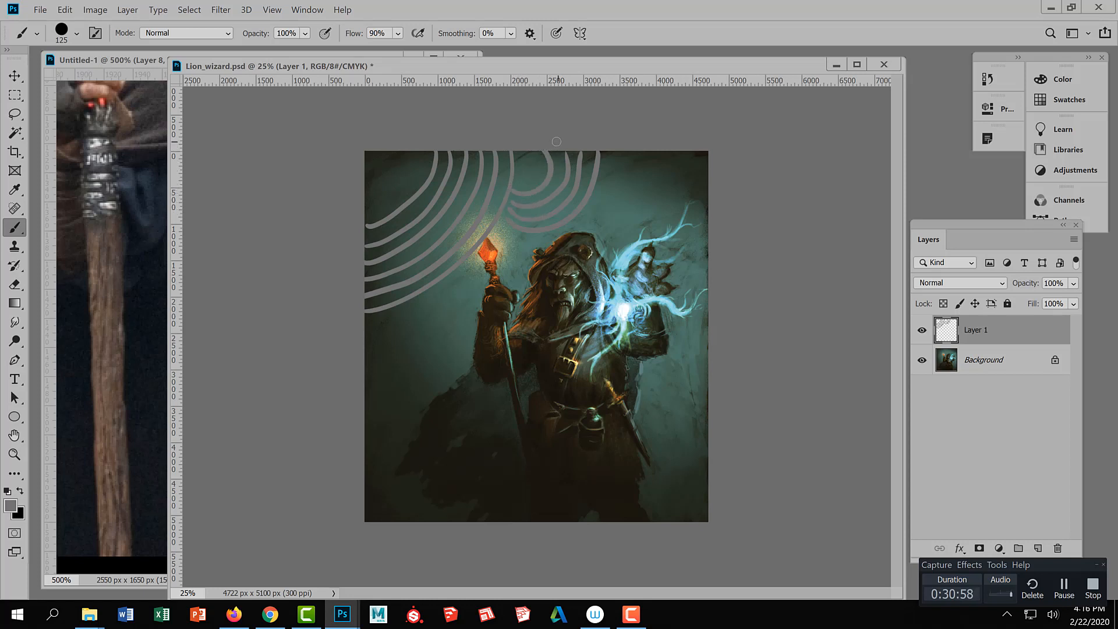
{"action": "key", "text": "ctrl+z"}
{"action": "mouse_move", "coordinate": [513, 185]}
{"action": "left_mouse_down"}
{"action": "mouse_move", "coordinate": [559, 176]}
{"action": "mouse_move", "coordinate": [557, 145]}
{"action": "mouse_move", "coordinate": [548, 180]}
{"action": "mouse_move", "coordinate": [548, 147]}
{"action": "mouse_move", "coordinate": [533, 172]}
{"action": "mouse_move", "coordinate": [536, 148]}
{"action": "left_mouse_up"}
{"action": "key", "text": "ctrl+z"}
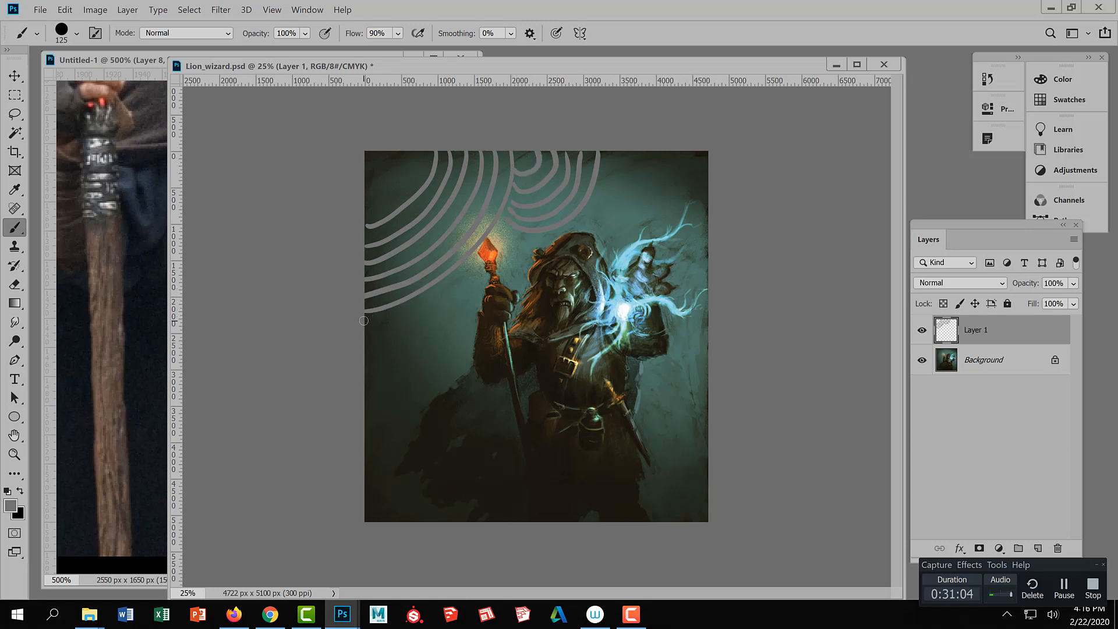
Paint a third group of nested gray arcs bulging from the canvas's left edge, directly below the corner group.
{"action": "left_click_drag", "start_coordinate": [365, 329], "coordinate": [365, 425]}
{"action": "key", "text": "ctrl+z"}
{"action": "mouse_move", "coordinate": [366, 334]}
{"action": "left_mouse_down"}
{"action": "mouse_move", "coordinate": [377, 384]}
{"action": "mouse_move", "coordinate": [365, 411]}
{"action": "left_mouse_up"}
{"action": "mouse_move", "coordinate": [377, 311]}
{"action": "left_mouse_down"}
{"action": "mouse_move", "coordinate": [401, 378]}
{"action": "mouse_move", "coordinate": [369, 443]}
{"action": "left_mouse_up"}
{"action": "left_click_drag", "start_coordinate": [392, 308], "coordinate": [381, 453]}
{"action": "left_click_drag", "start_coordinate": [415, 298], "coordinate": [397, 482]}
{"action": "key", "text": "ctrl+z"}
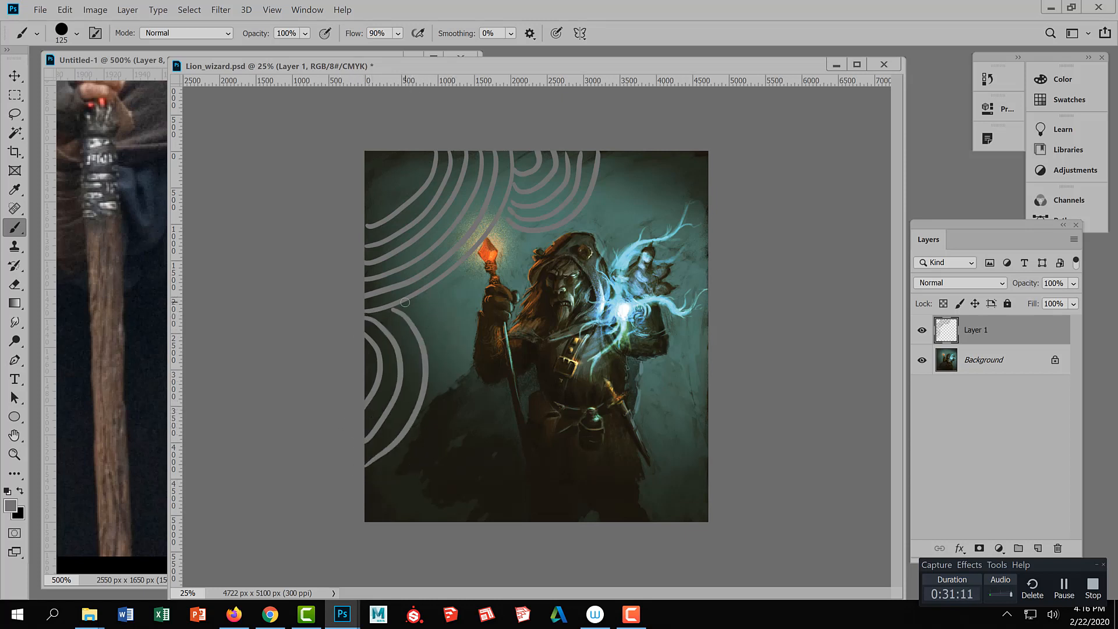
Paint the left-edge group's outer gray arcs down to the lower-left corner, and add short arcs around the head of the staff.
{"action": "left_click_drag", "start_coordinate": [411, 299], "coordinate": [441, 384]}
{"action": "key", "text": "ctrl+z"}
{"action": "mouse_move", "coordinate": [413, 299]}
{"action": "left_mouse_down"}
{"action": "mouse_move", "coordinate": [452, 364]}
{"action": "mouse_move", "coordinate": [450, 391]}
{"action": "left_mouse_up"}
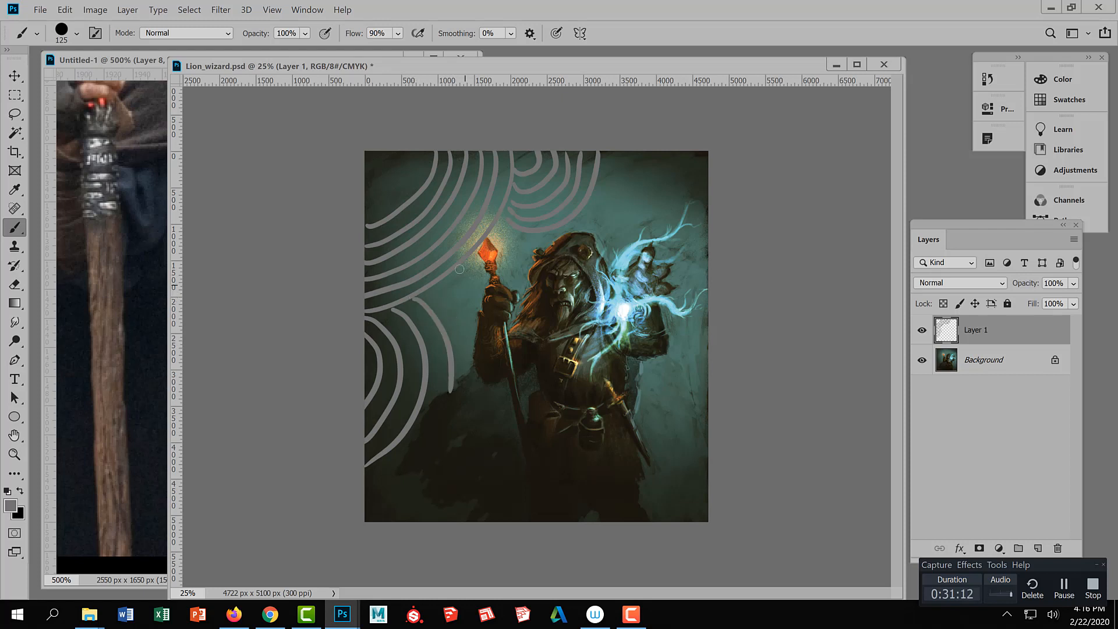
{"action": "mouse_move", "coordinate": [437, 284]}
{"action": "left_mouse_down"}
{"action": "mouse_move", "coordinate": [467, 329]}
{"action": "mouse_move", "coordinate": [470, 370]}
{"action": "left_mouse_up"}
{"action": "left_click_drag", "start_coordinate": [403, 461], "coordinate": [349, 493]}
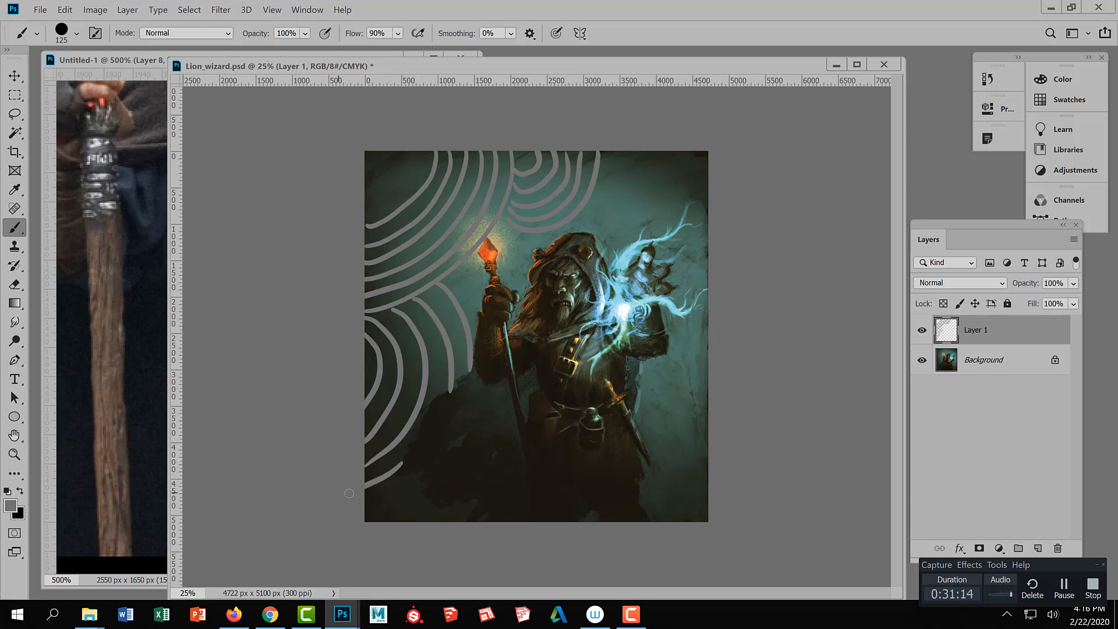
{"action": "left_click_drag", "start_coordinate": [424, 477], "coordinate": [365, 519]}
{"action": "left_click_drag", "start_coordinate": [445, 500], "coordinate": [409, 526]}
{"action": "left_click_drag", "start_coordinate": [520, 283], "coordinate": [545, 248]}
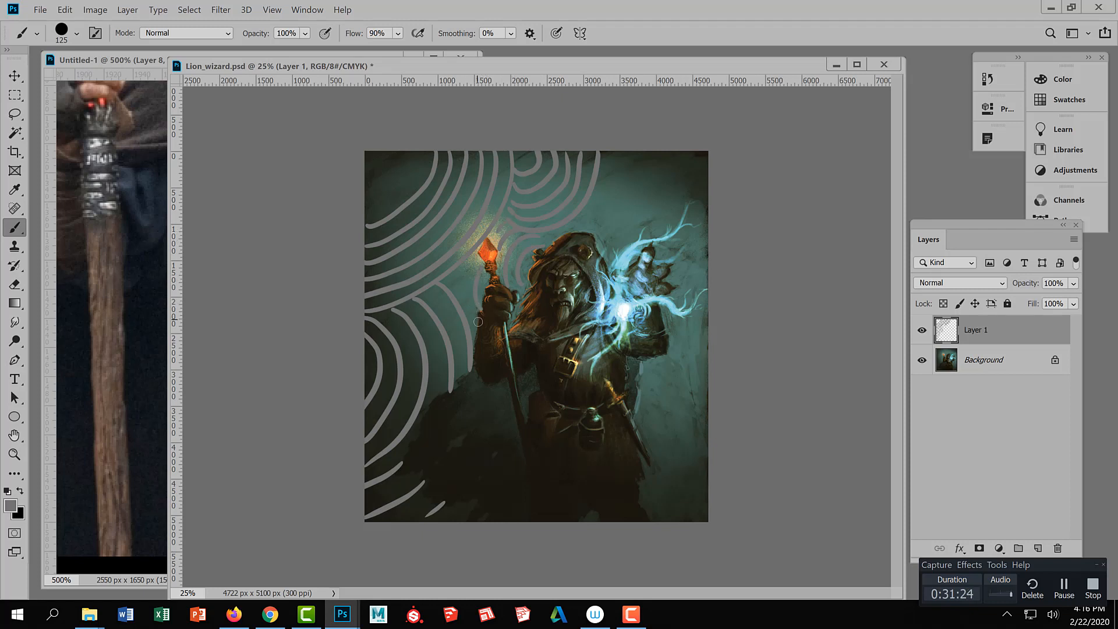
{"action": "left_click_drag", "start_coordinate": [469, 316], "coordinate": [463, 269]}
Paint a group of nested gray arcs filling the canvas's upper-right corner, undoing and repainting the uneven inner strokes.
{"action": "left_click_drag", "start_coordinate": [592, 201], "coordinate": [634, 215]}
{"action": "left_click_drag", "start_coordinate": [703, 182], "coordinate": [708, 176]}
{"action": "mouse_move", "coordinate": [597, 195]}
{"action": "left_mouse_down"}
{"action": "mouse_move", "coordinate": [664, 193]}
{"action": "mouse_move", "coordinate": [697, 151]}
{"action": "mouse_move", "coordinate": [670, 179]}
{"action": "mouse_move", "coordinate": [693, 152]}
{"action": "left_mouse_up"}
{"action": "left_click_drag", "start_coordinate": [600, 175], "coordinate": [673, 151]}
{"action": "key", "text": "ctrl+z"}
{"action": "left_click_drag", "start_coordinate": [600, 176], "coordinate": [672, 147]}
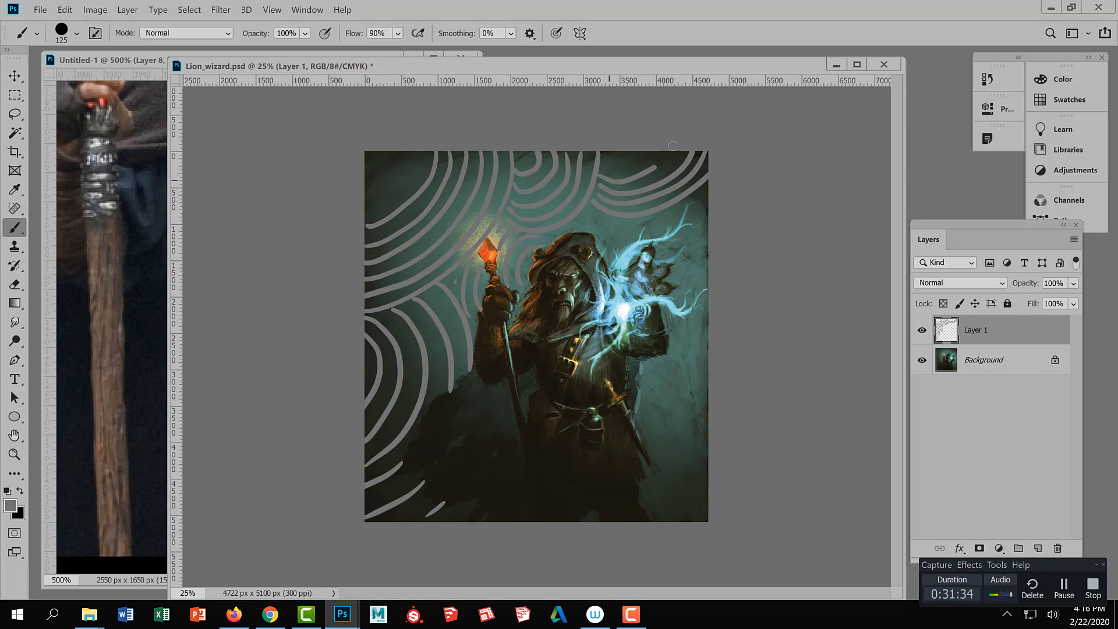
{"action": "key", "text": "ctrl+z"}
{"action": "left_click_drag", "start_coordinate": [601, 175], "coordinate": [676, 146]}
{"action": "key", "text": "ctrl+z"}
{"action": "left_click_drag", "start_coordinate": [601, 175], "coordinate": [676, 149]}
{"action": "key", "text": "ctrl+z"}
{"action": "left_click_drag", "start_coordinate": [600, 173], "coordinate": [680, 149]}
{"action": "mouse_move", "coordinate": [602, 160]}
{"action": "left_mouse_down"}
{"action": "mouse_move", "coordinate": [662, 151]}
{"action": "mouse_move", "coordinate": [637, 148]}
{"action": "left_mouse_up"}
Paint a gray spiral near the canvas's lower-right edge and surround it with wider arcs above and below.
{"action": "mouse_move", "coordinate": [674, 415]}
{"action": "left_mouse_down"}
{"action": "mouse_move", "coordinate": [678, 428]}
{"action": "mouse_move", "coordinate": [693, 411]}
{"action": "mouse_move", "coordinate": [655, 408]}
{"action": "mouse_move", "coordinate": [650, 423]}
{"action": "mouse_move", "coordinate": [691, 444]}
{"action": "mouse_move", "coordinate": [650, 406]}
{"action": "mouse_move", "coordinate": [705, 410]}
{"action": "left_mouse_up"}
{"action": "right_click", "coordinate": [650, 423]}
{"action": "left_click", "coordinate": [775, 132]}
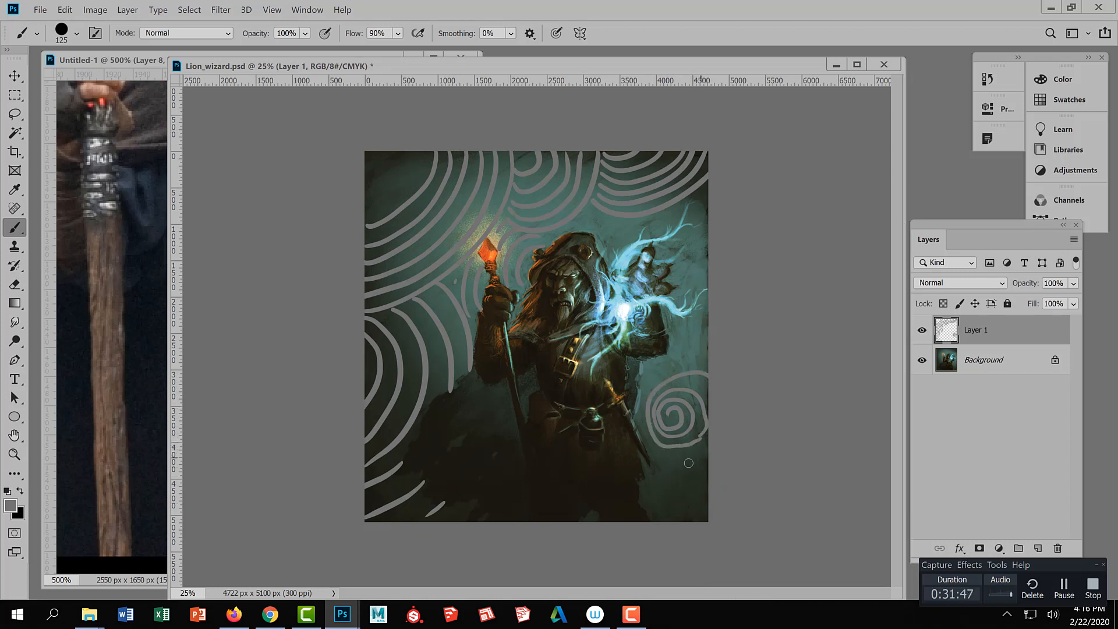
{"action": "mouse_move", "coordinate": [701, 454]}
{"action": "left_mouse_down"}
{"action": "mouse_move", "coordinate": [641, 426]}
{"action": "mouse_move", "coordinate": [726, 366]}
{"action": "left_mouse_up"}
{"action": "mouse_move", "coordinate": [704, 474]}
{"action": "left_mouse_down"}
{"action": "mouse_move", "coordinate": [643, 455]}
{"action": "mouse_move", "coordinate": [710, 481]}
{"action": "mouse_move", "coordinate": [681, 497]}
{"action": "mouse_move", "coordinate": [709, 494]}
{"action": "left_mouse_up"}
{"action": "key", "text": "ctrl+z"}
{"action": "left_click_drag", "start_coordinate": [649, 496], "coordinate": [721, 509]}
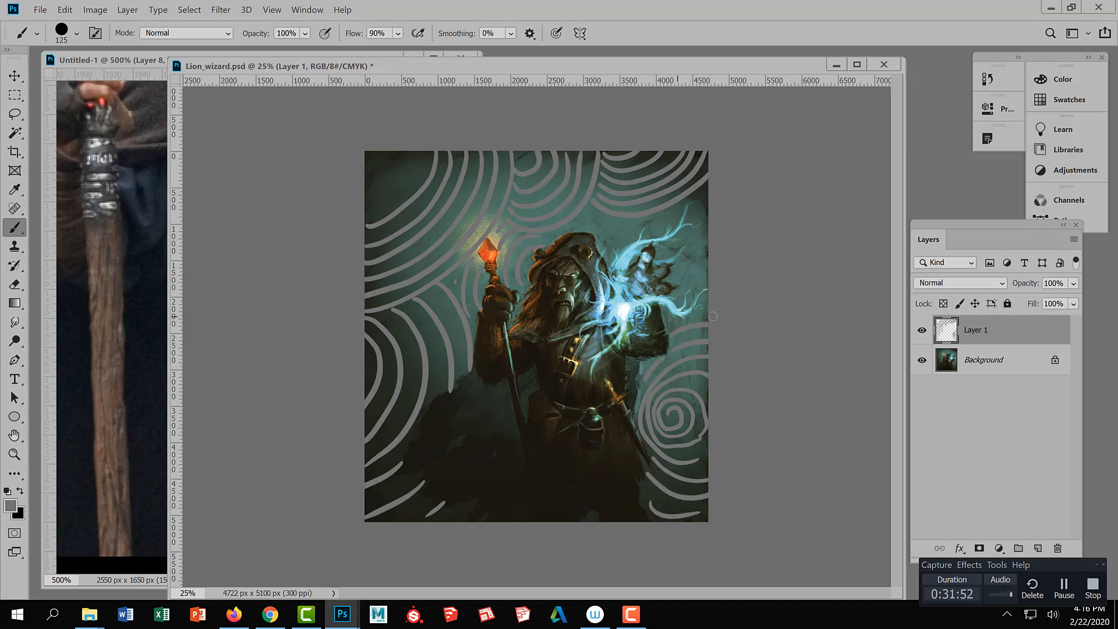
Paint concentric gray arcs around the wizard's raised magic hand, filling the gap up to the upper-right group.
{"action": "mouse_move", "coordinate": [666, 248]}
{"action": "left_mouse_down"}
{"action": "mouse_move", "coordinate": [683, 259]}
{"action": "mouse_move", "coordinate": [672, 305]}
{"action": "left_mouse_up"}
{"action": "left_click_drag", "start_coordinate": [692, 231], "coordinate": [694, 303]}
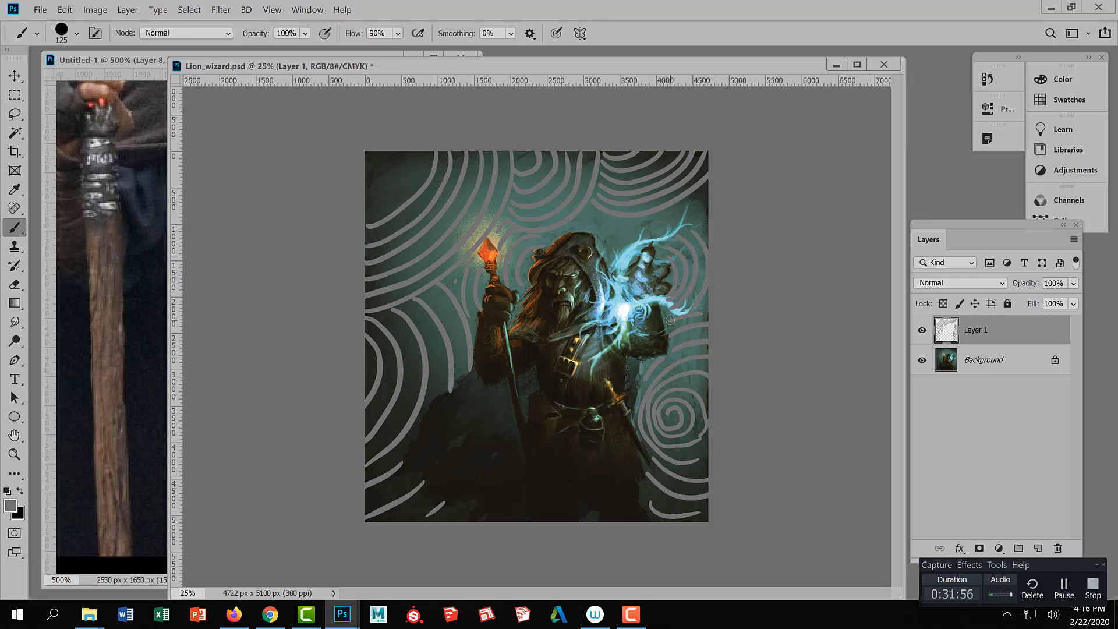
{"action": "left_click_drag", "start_coordinate": [613, 255], "coordinate": [655, 225]}
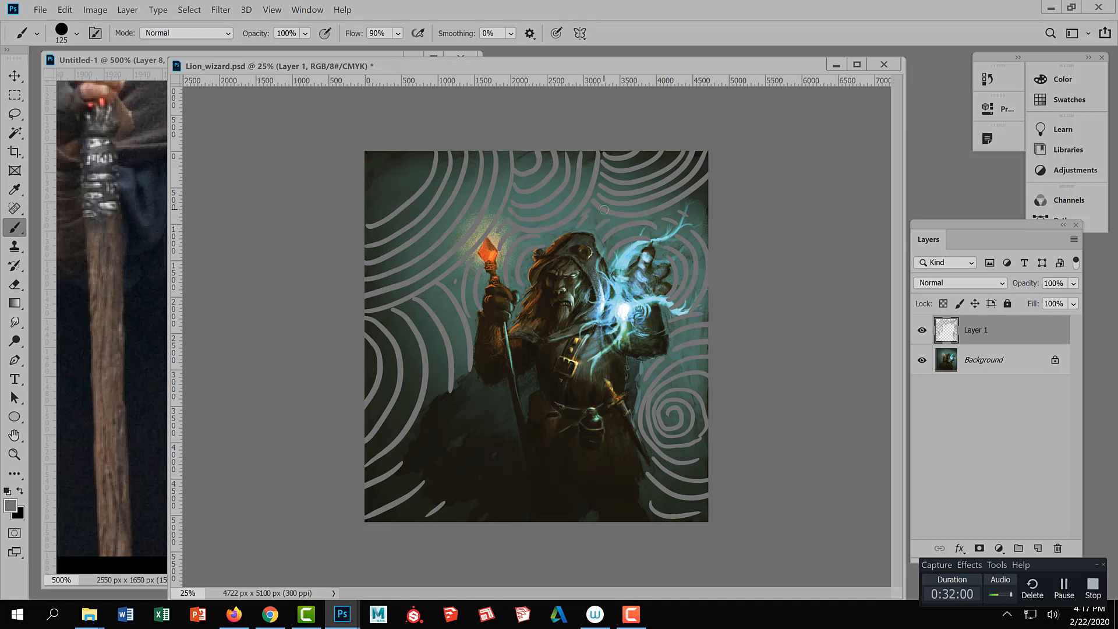
Finish the short arcs at the canvas's lower-left edge and fill the upper-left corner with gray arcs running diagonally opposite.
{"action": "mouse_move", "coordinate": [456, 502]}
{"action": "left_mouse_down"}
{"action": "mouse_move", "coordinate": [438, 521]}
{"action": "mouse_move", "coordinate": [448, 520]}
{"action": "mouse_move", "coordinate": [412, 523]}
{"action": "left_mouse_up"}
{"action": "key", "text": "ctrl+z"}
{"action": "left_click_drag", "start_coordinate": [365, 194], "coordinate": [390, 215]}
{"action": "left_click_drag", "start_coordinate": [364, 174], "coordinate": [397, 208]}
{"action": "left_click_drag", "start_coordinate": [368, 152], "coordinate": [415, 199]}
{"action": "left_click_drag", "start_coordinate": [410, 149], "coordinate": [428, 186]}
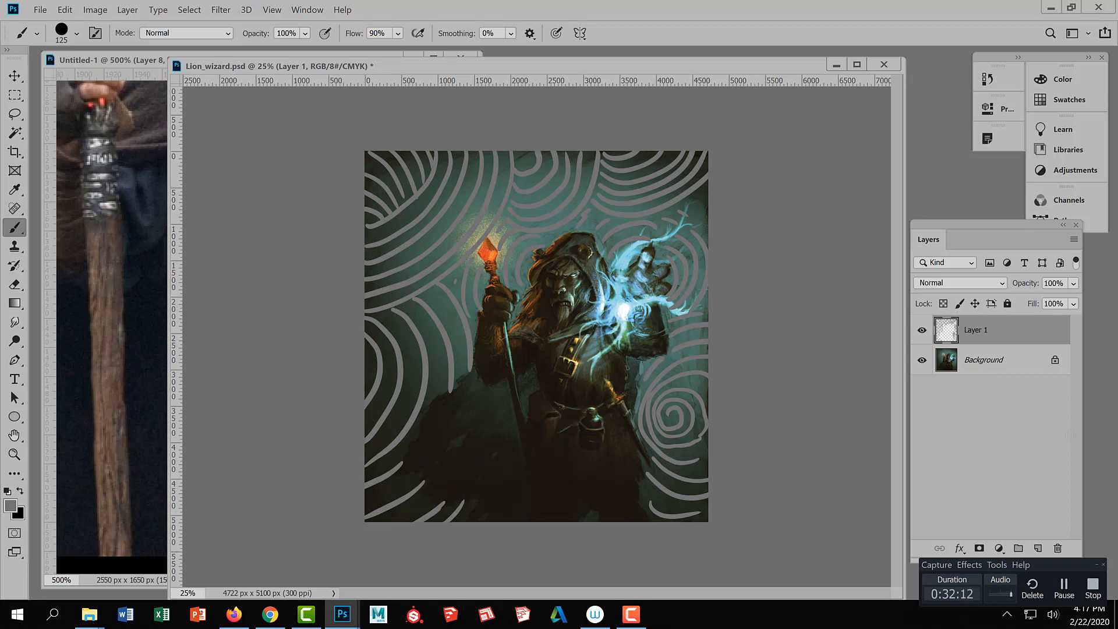
Add a Bevel & Emboss effect to Layer 1, keeping the artwork in view beside its settings.
{"action": "left_click", "coordinate": [1069, 516]}
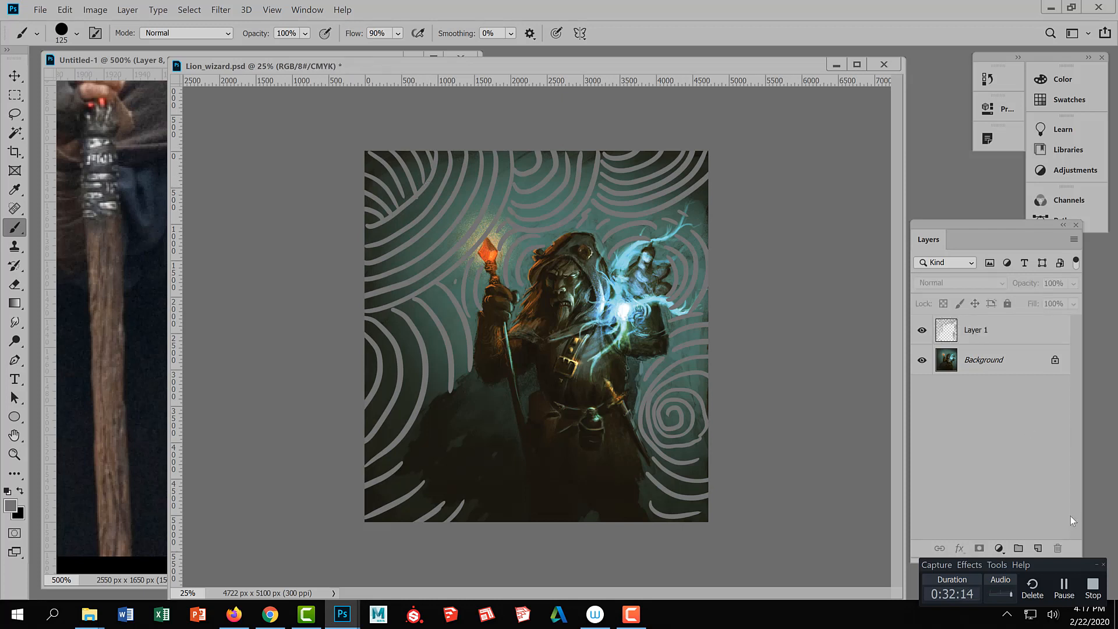
{"action": "key", "text": "ctrl+z"}
{"action": "left_click", "coordinate": [959, 550]}
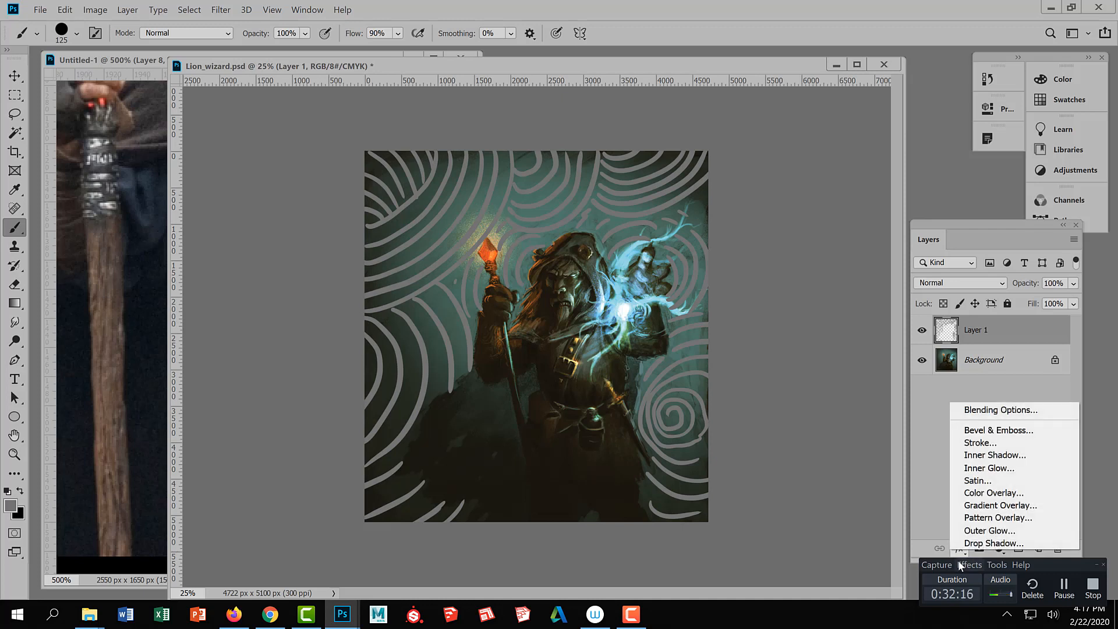
{"action": "left_click", "coordinate": [1014, 431]}
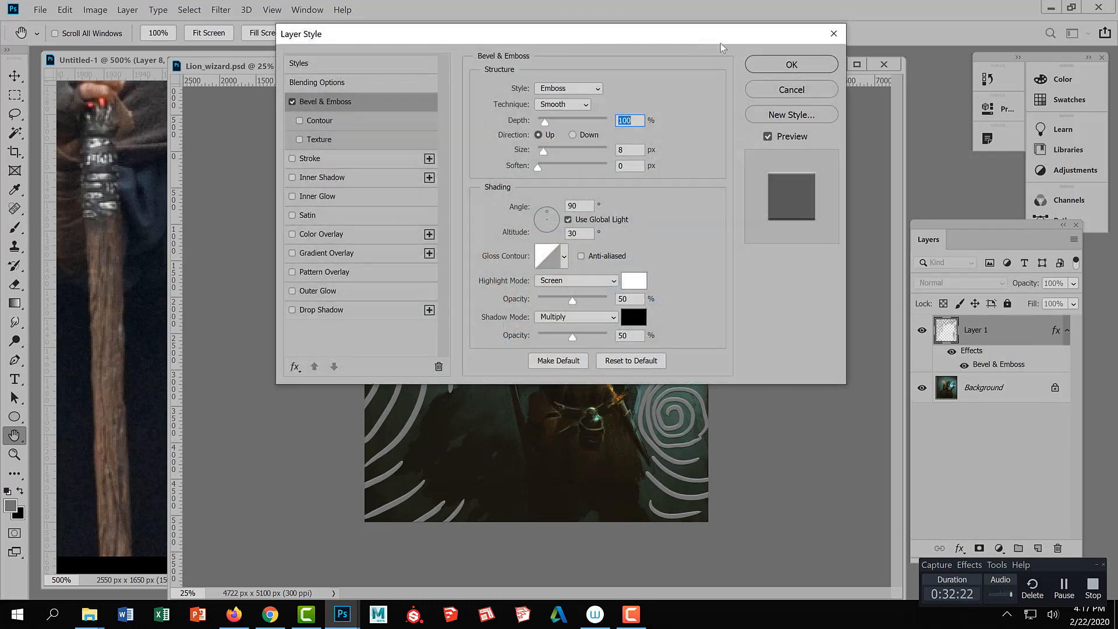
{"action": "left_click_drag", "start_coordinate": [718, 37], "coordinate": [974, 205]}
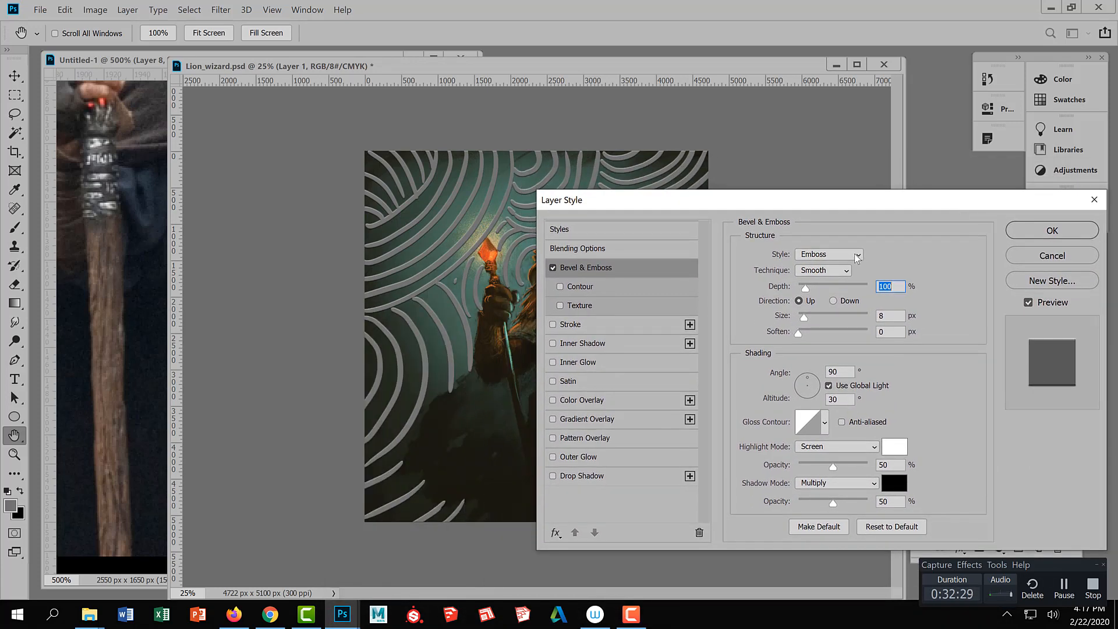
Try the Inner Bevel, Stroke Emboss and Pillow Emboss styles on the arcs and return the style to Emboss.
{"action": "left_click", "coordinate": [858, 255]}
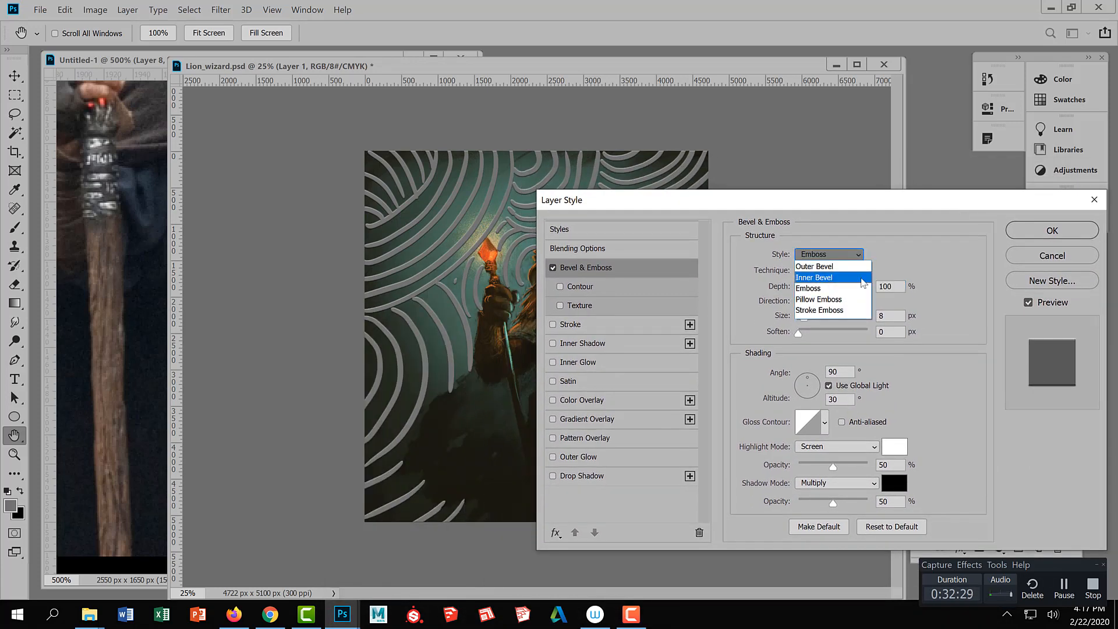
{"action": "left_click", "coordinate": [831, 277]}
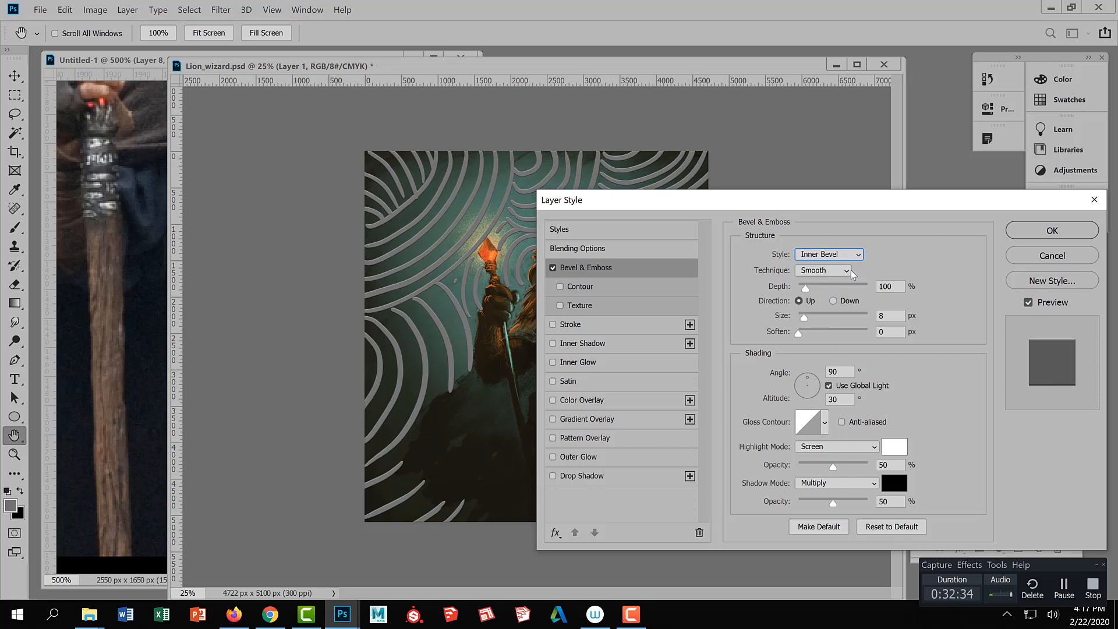
{"action": "left_click", "coordinate": [857, 255]}
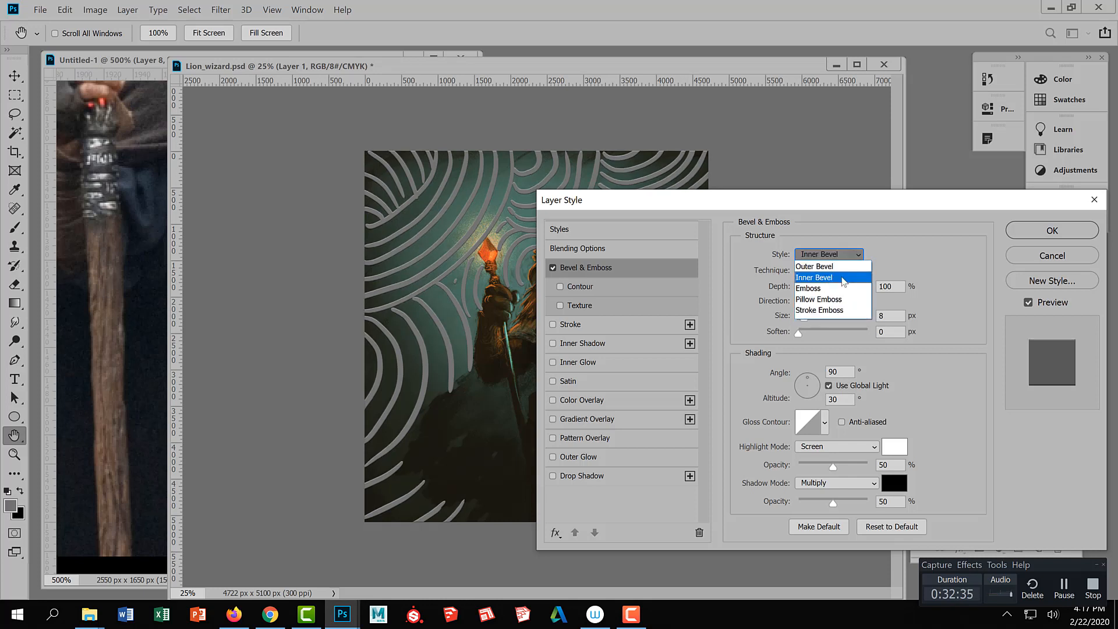
{"action": "left_click", "coordinate": [832, 311]}
{"action": "left_click", "coordinate": [851, 255]}
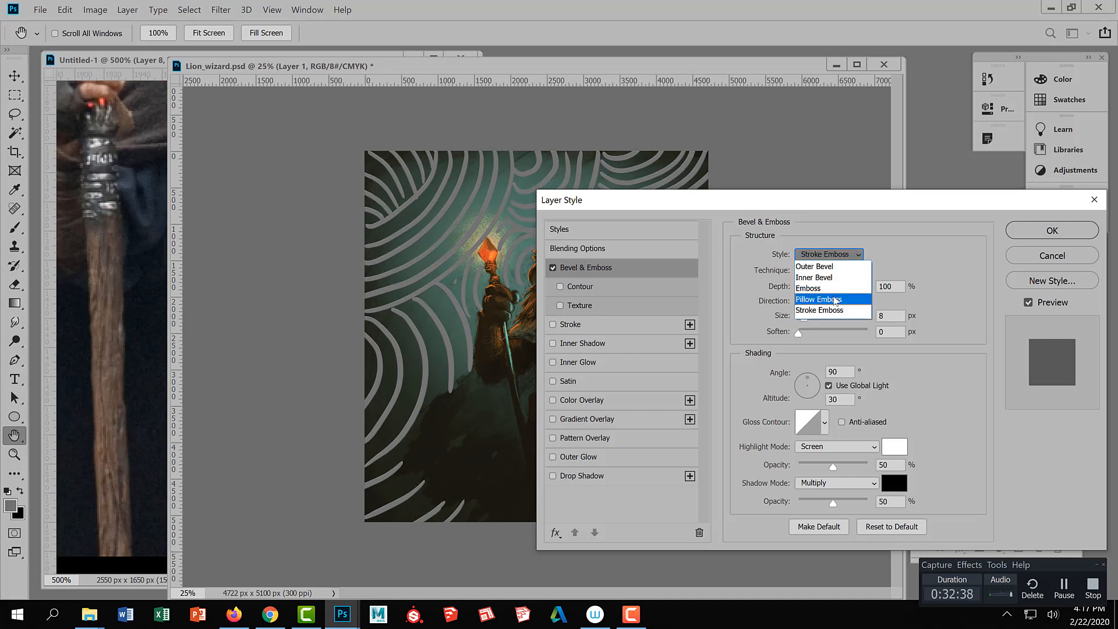
{"action": "left_click", "coordinate": [835, 300]}
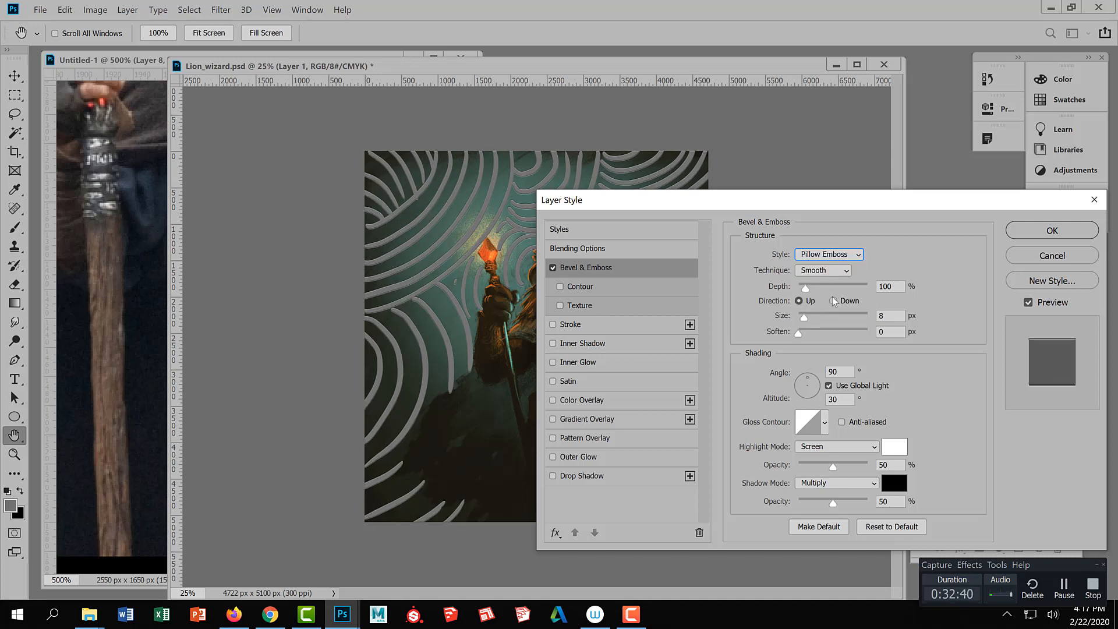
{"action": "left_click", "coordinate": [842, 257]}
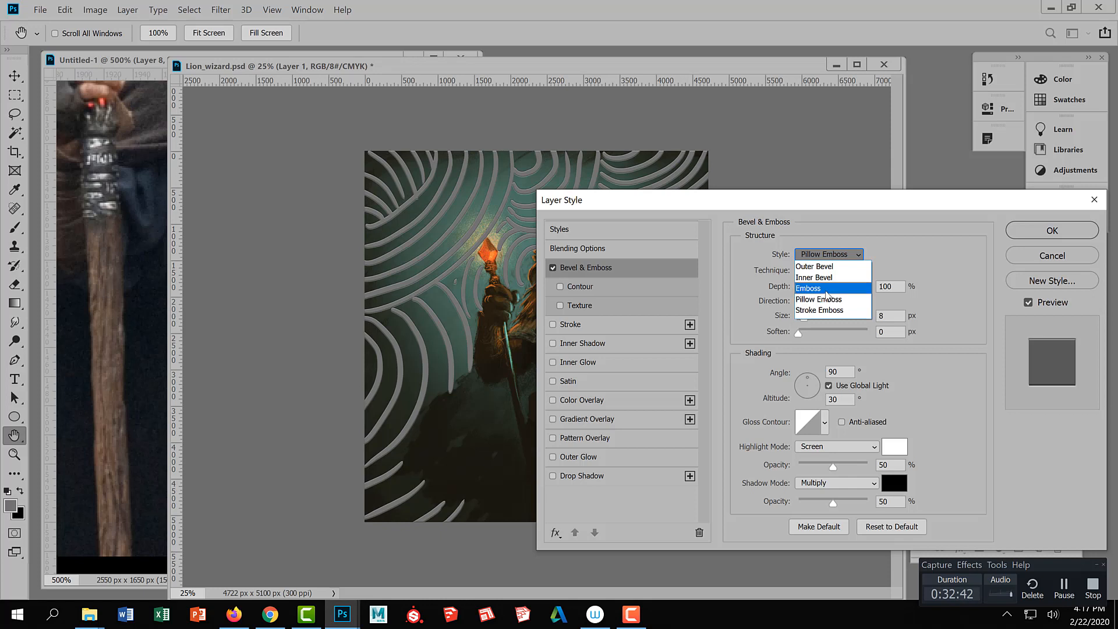
{"action": "left_click", "coordinate": [829, 289]}
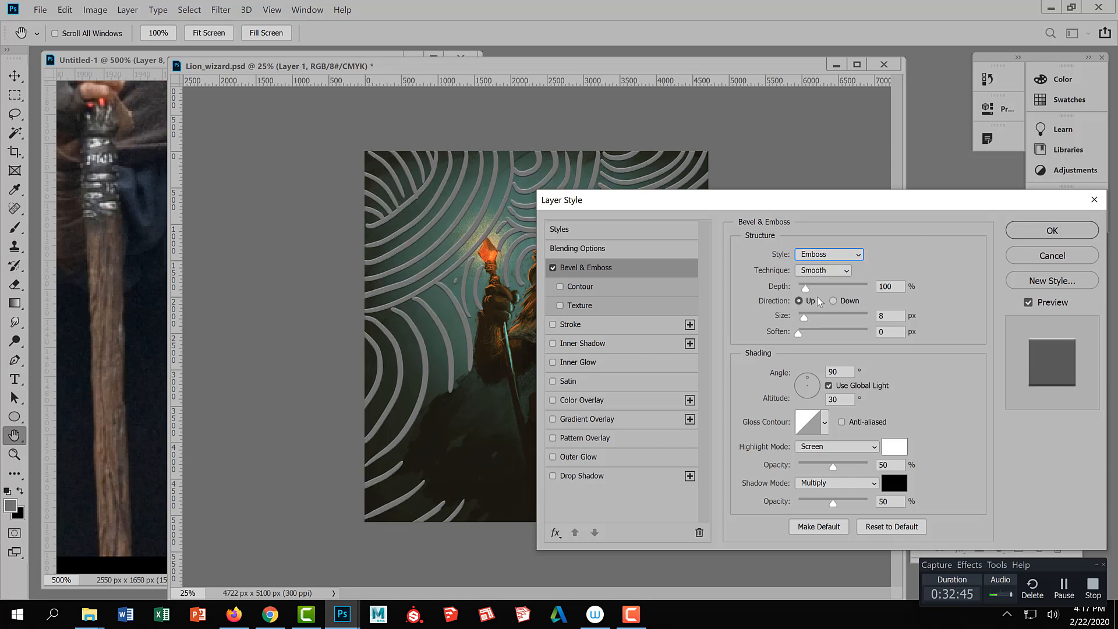
Set the emboss to the Chisel Hard technique with a depth of 1000% and a size of 32 px.
{"action": "left_click_drag", "start_coordinate": [806, 286], "coordinate": [854, 286]}
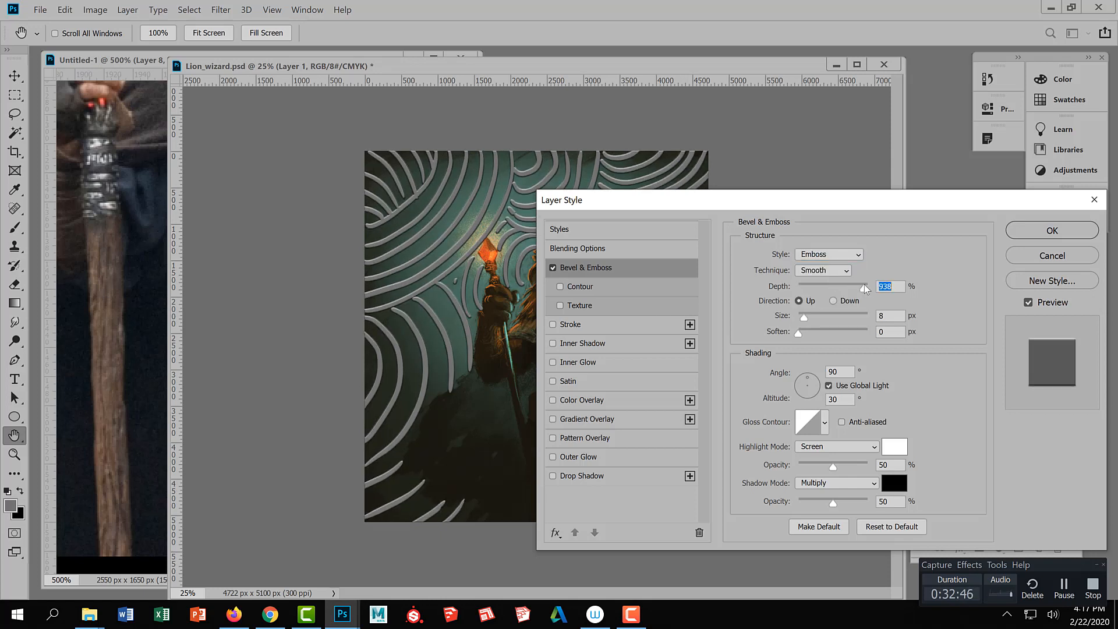
{"action": "mouse_move", "coordinate": [803, 315]}
{"action": "left_mouse_down"}
{"action": "mouse_move", "coordinate": [840, 317]}
{"action": "mouse_move", "coordinate": [816, 320]}
{"action": "left_mouse_up"}
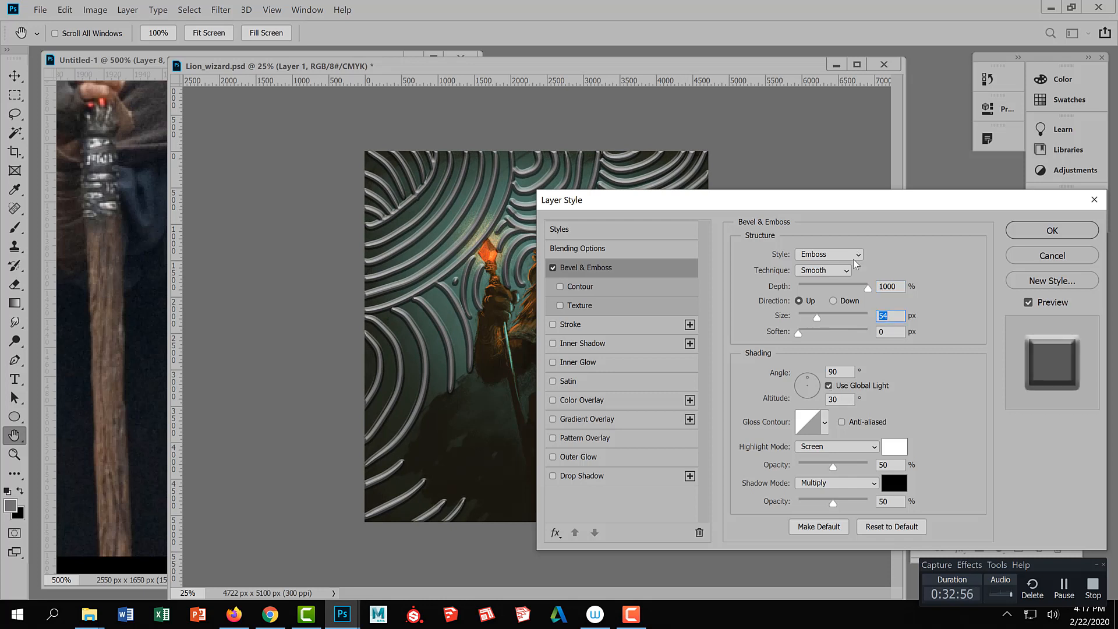
{"action": "key", "text": "Tab"}
{"action": "left_click", "coordinate": [849, 270]}
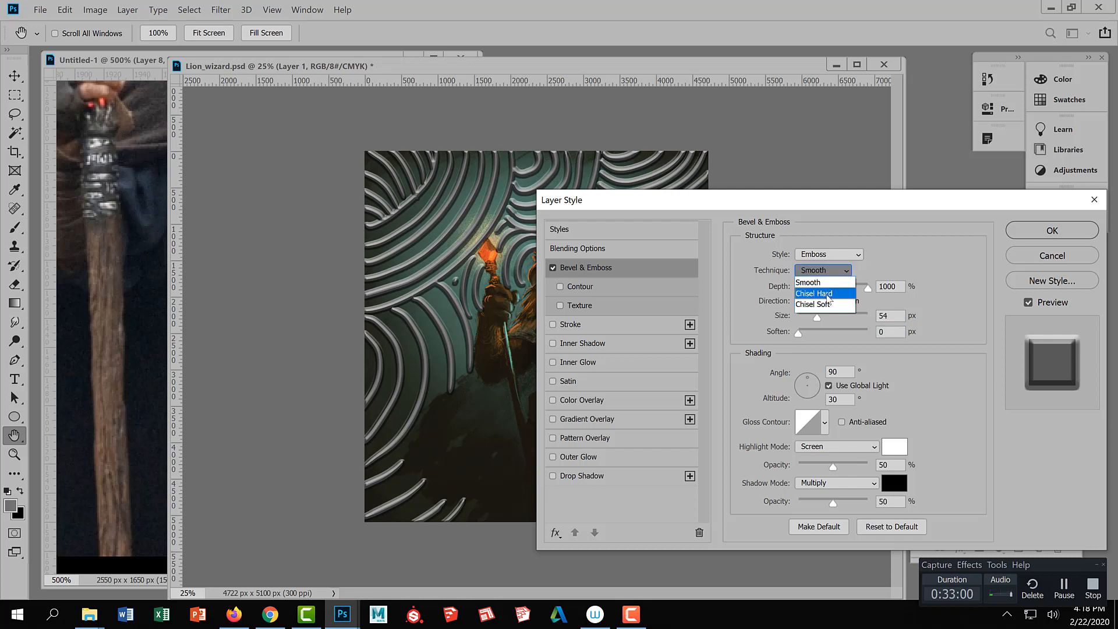
{"action": "left_click", "coordinate": [828, 294]}
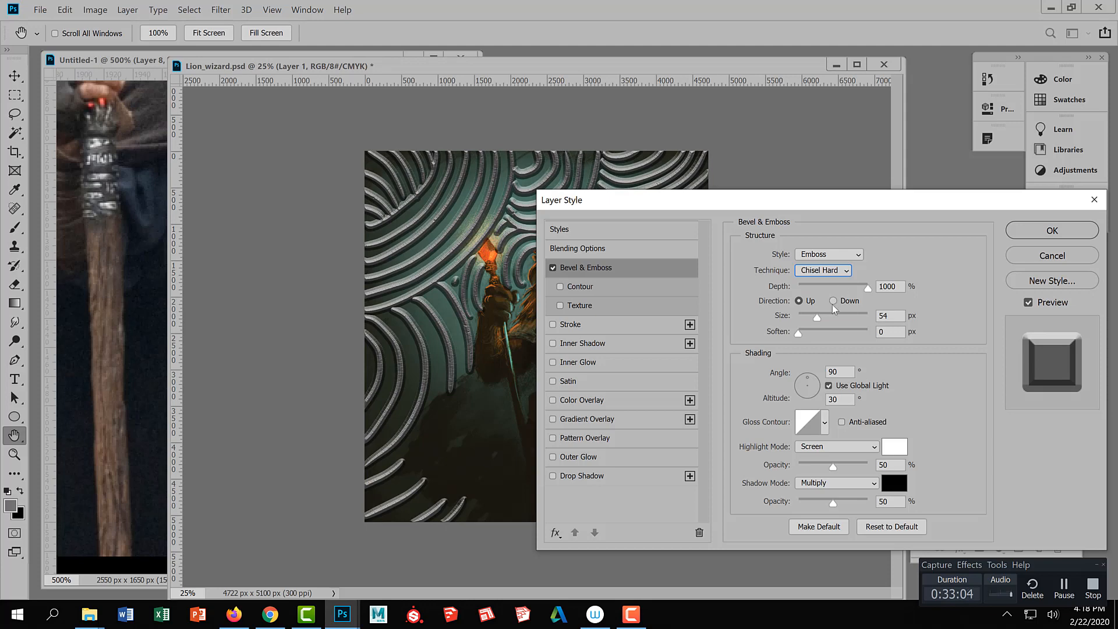
{"action": "left_click_drag", "start_coordinate": [817, 317], "coordinate": [811, 317]}
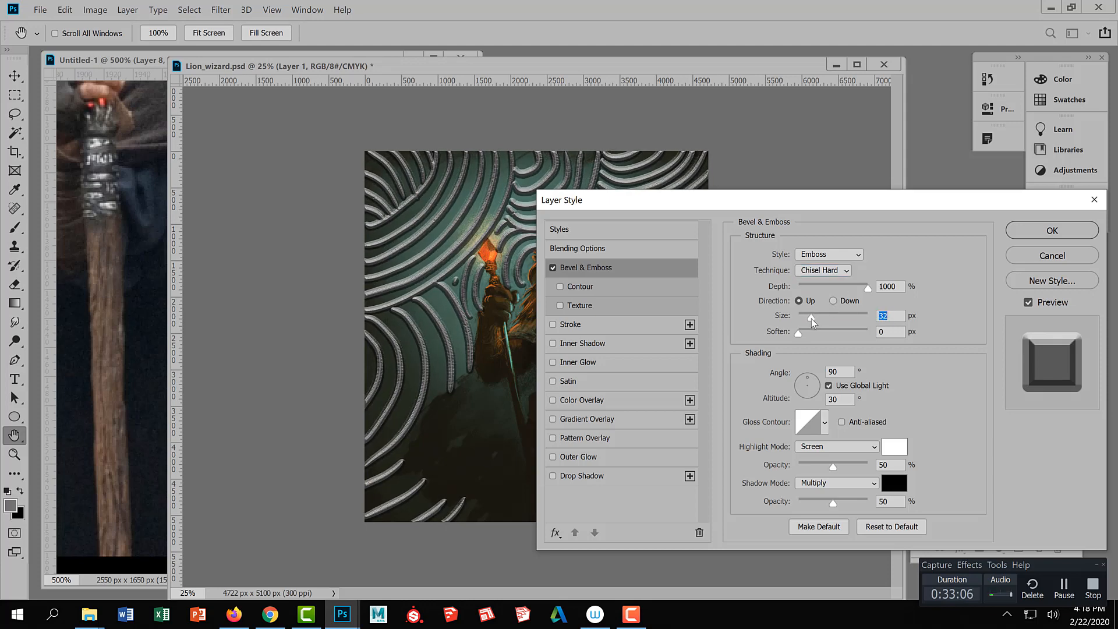
Light the embossed arcs from the upper left with angle 139° and altitude 21°, and apply the layer style.
{"action": "mouse_move", "coordinate": [886, 206]}
{"action": "left_mouse_down"}
{"action": "mouse_move", "coordinate": [635, 448]}
{"action": "mouse_move", "coordinate": [642, 407]}
{"action": "mouse_move", "coordinate": [876, 142]}
{"action": "mouse_move", "coordinate": [1001, 130]}
{"action": "left_mouse_up"}
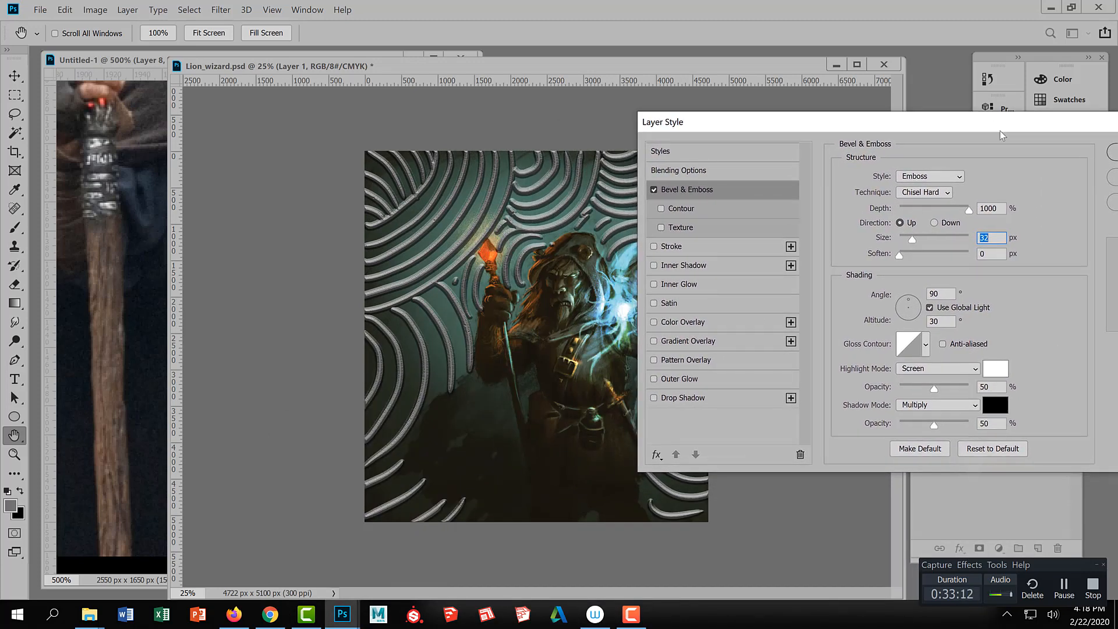
{"action": "left_click", "coordinate": [916, 314]}
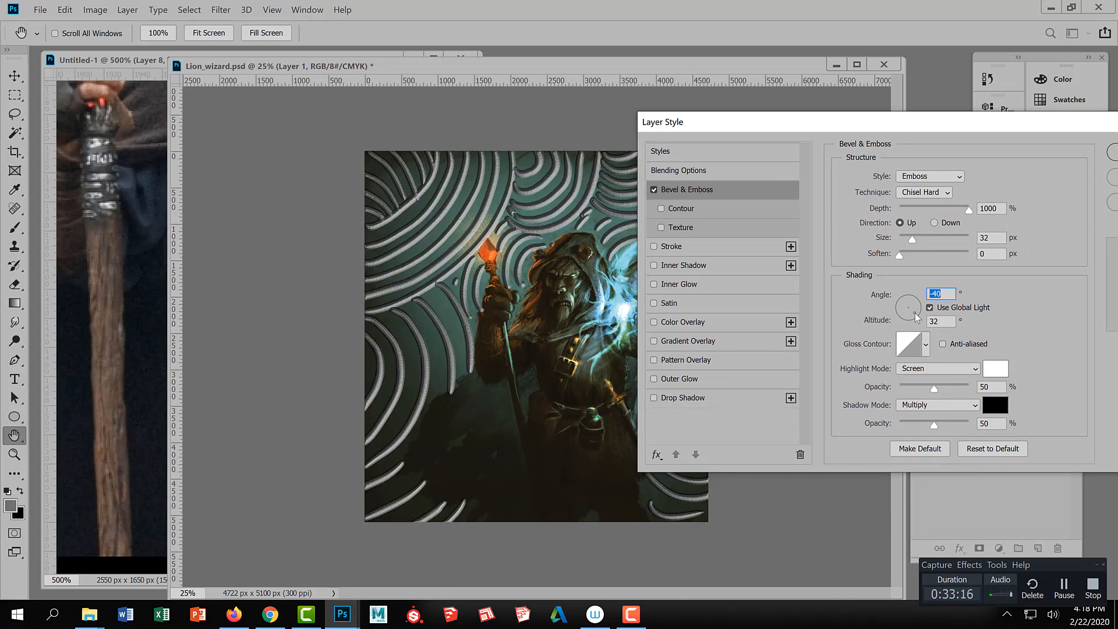
{"action": "left_click", "coordinate": [900, 301]}
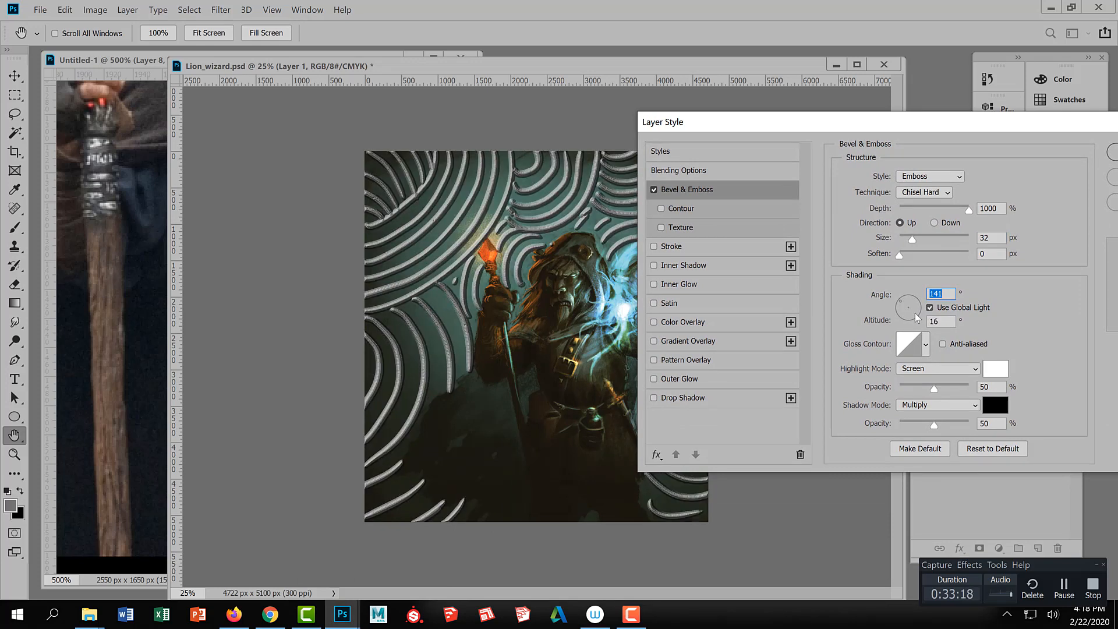
{"action": "left_click", "coordinate": [903, 306]}
{"action": "left_click_drag", "start_coordinate": [1018, 128], "coordinate": [951, 122]}
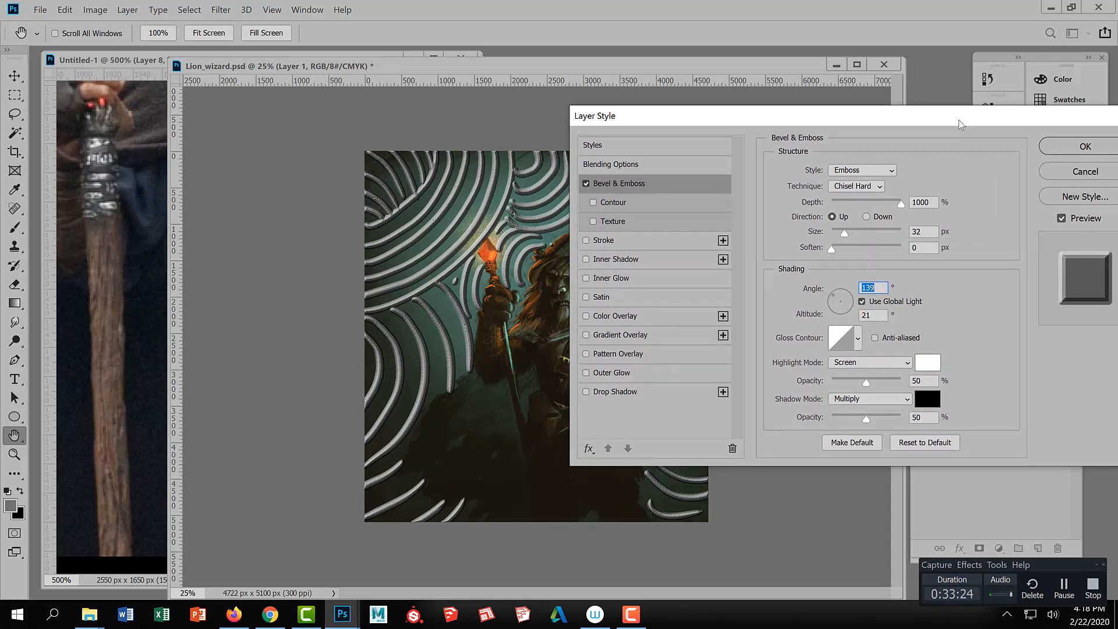
{"action": "left_click", "coordinate": [1064, 149]}
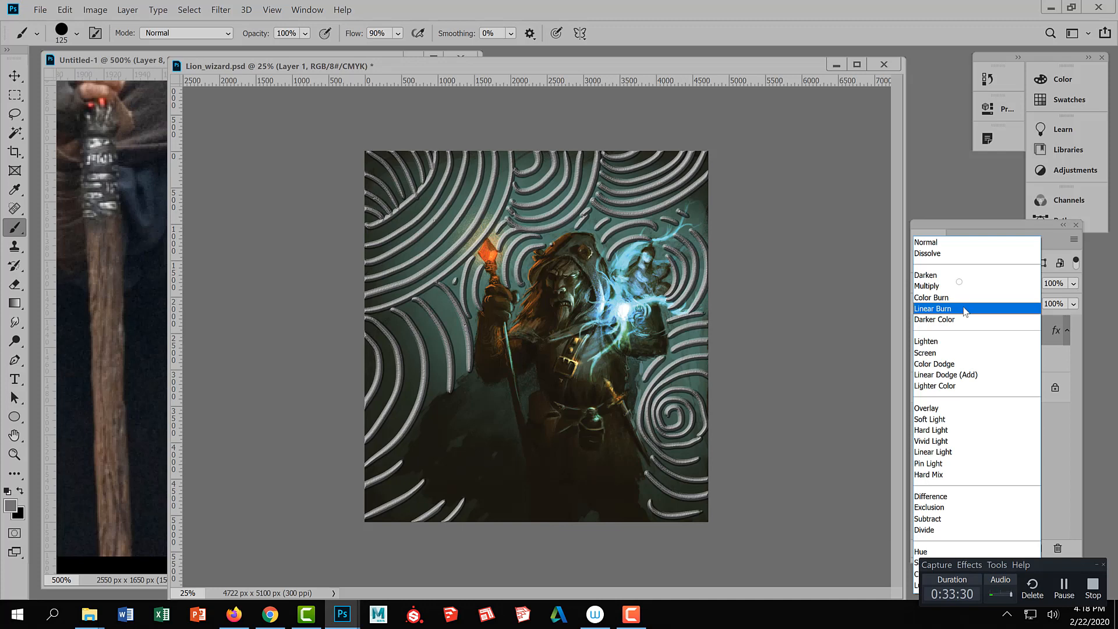
Blend the embossed arc layer into the background with Overlay mode at 35% opacity.
{"action": "left_click", "coordinate": [944, 409]}
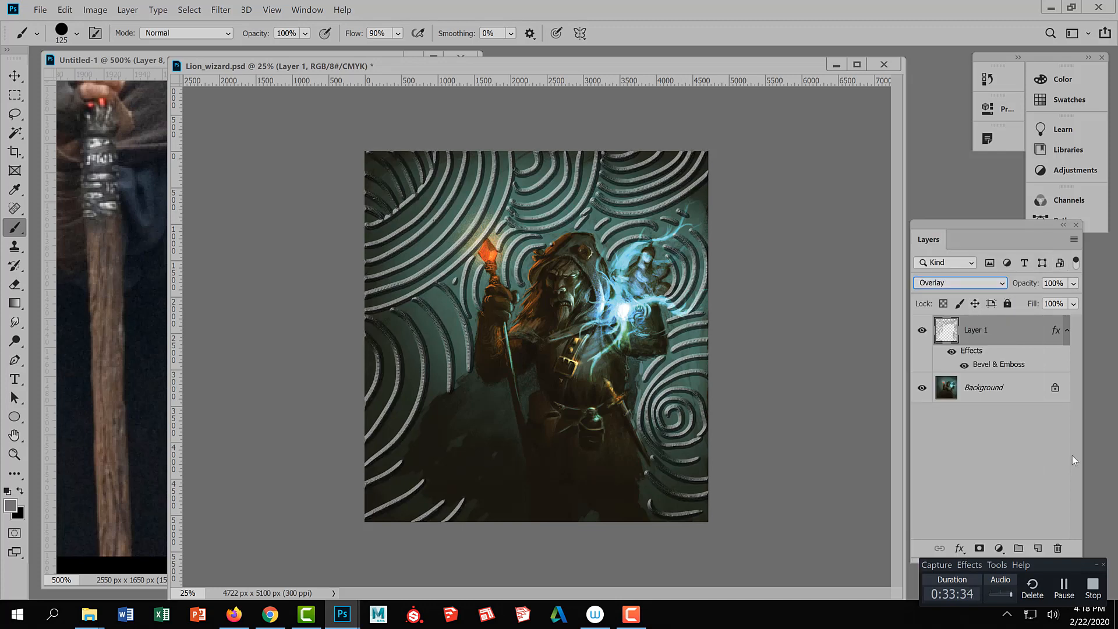
{"action": "left_click", "coordinate": [1074, 283]}
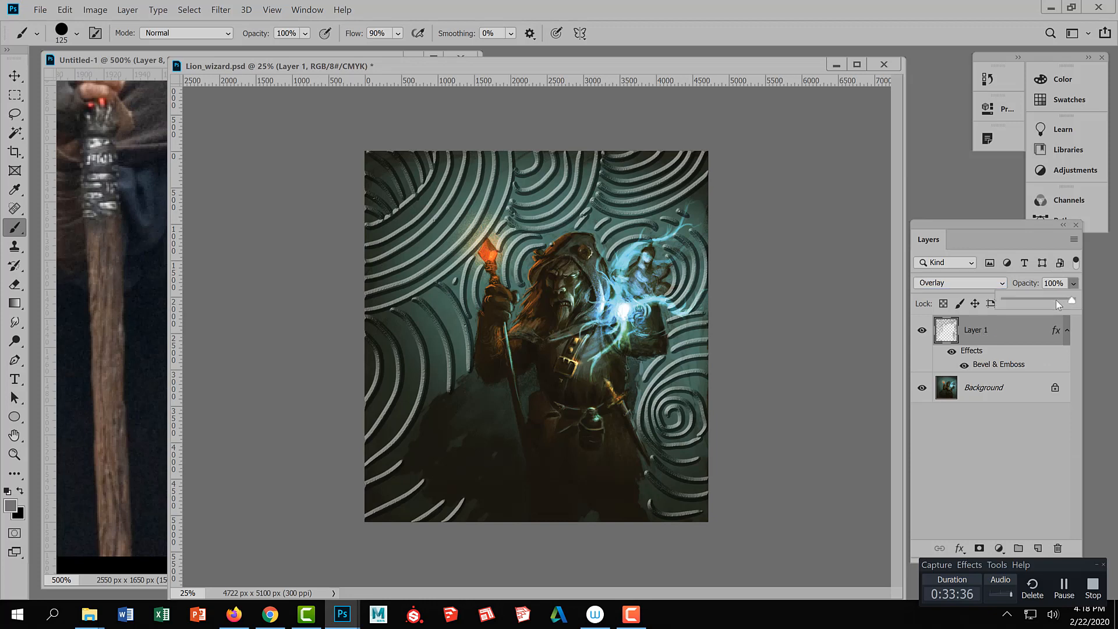
{"action": "left_click_drag", "start_coordinate": [1050, 298], "coordinate": [1022, 299]}
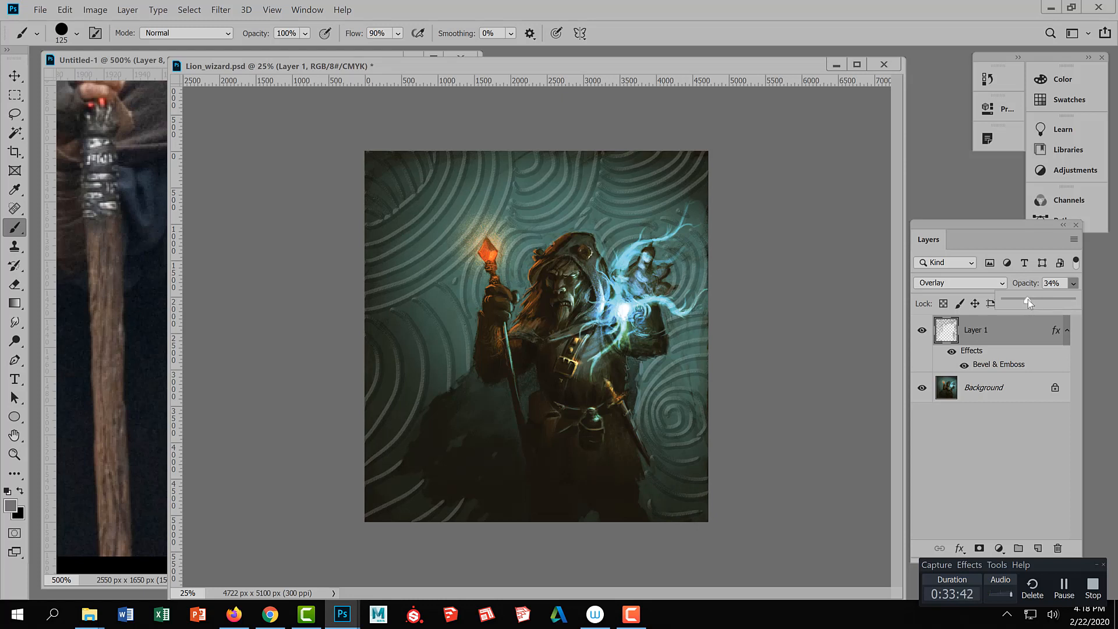
{"action": "left_click_drag", "start_coordinate": [1028, 299], "coordinate": [1010, 298]}
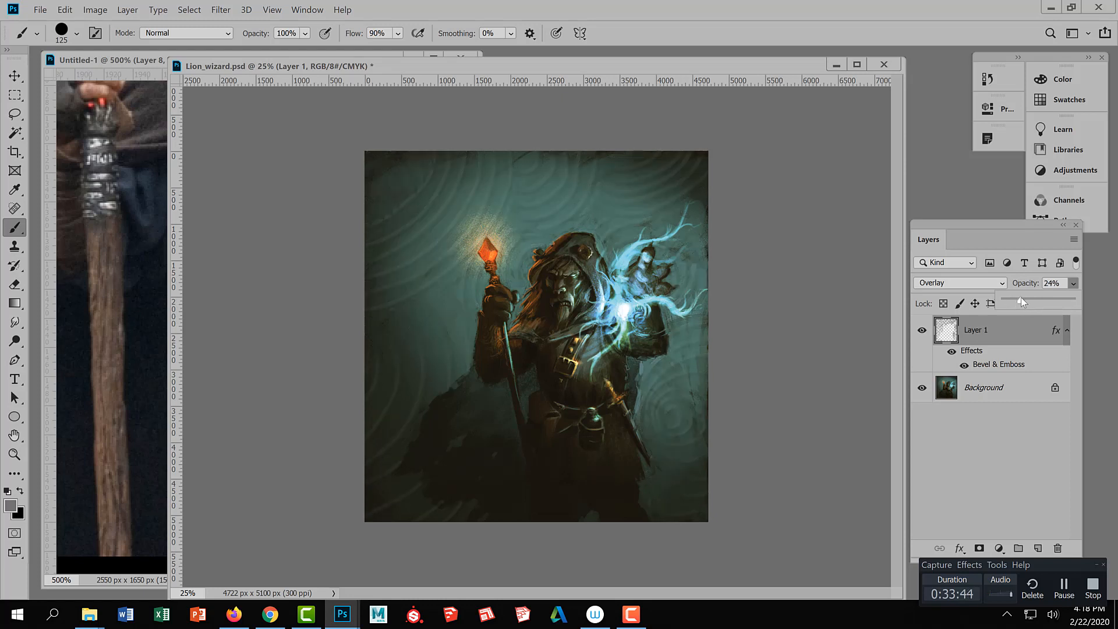
{"action": "left_click", "coordinate": [1028, 298]}
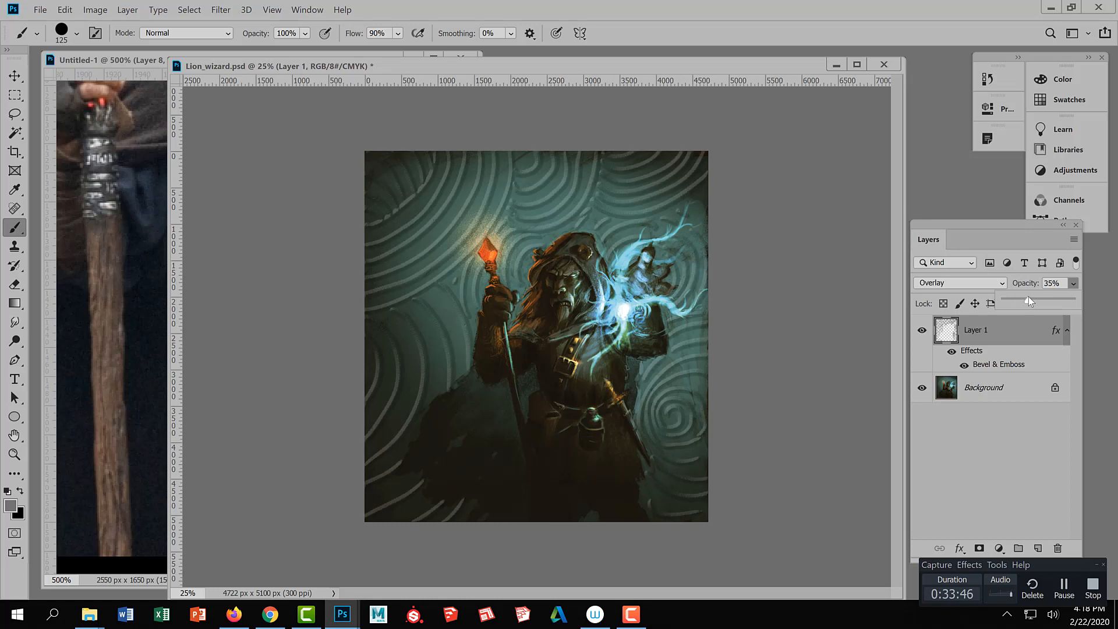
Reduce the arc layer's opacity to 32% and change its Bevel & Emboss style to Inner Bevel.
{"action": "left_click", "coordinate": [997, 333]}
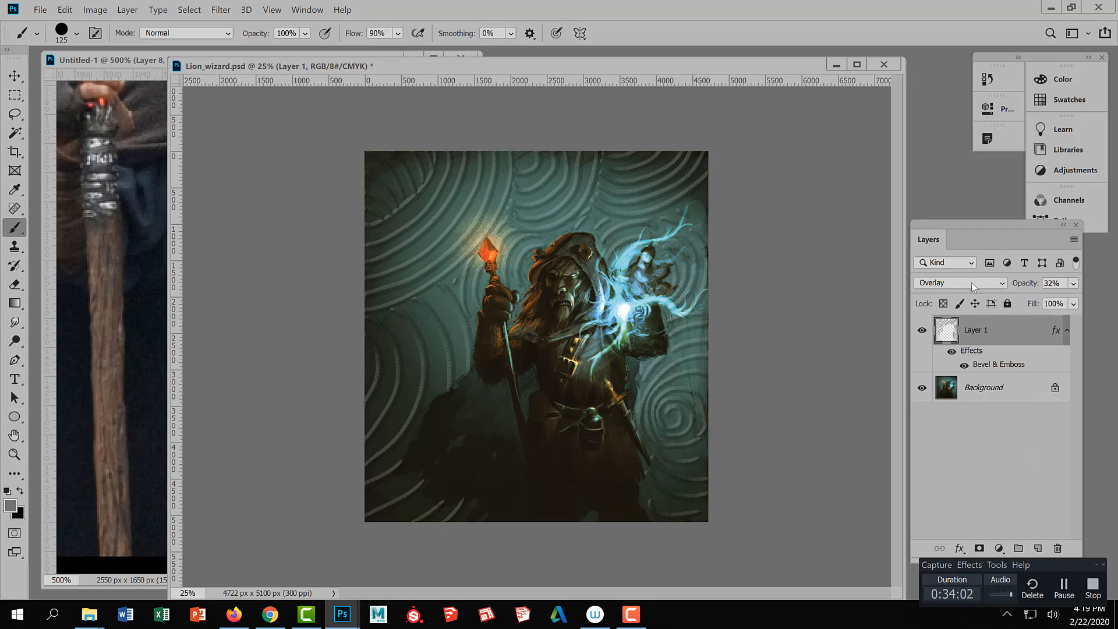
{"action": "double_click", "coordinate": [992, 365]}
{"action": "left_click", "coordinate": [849, 171]}
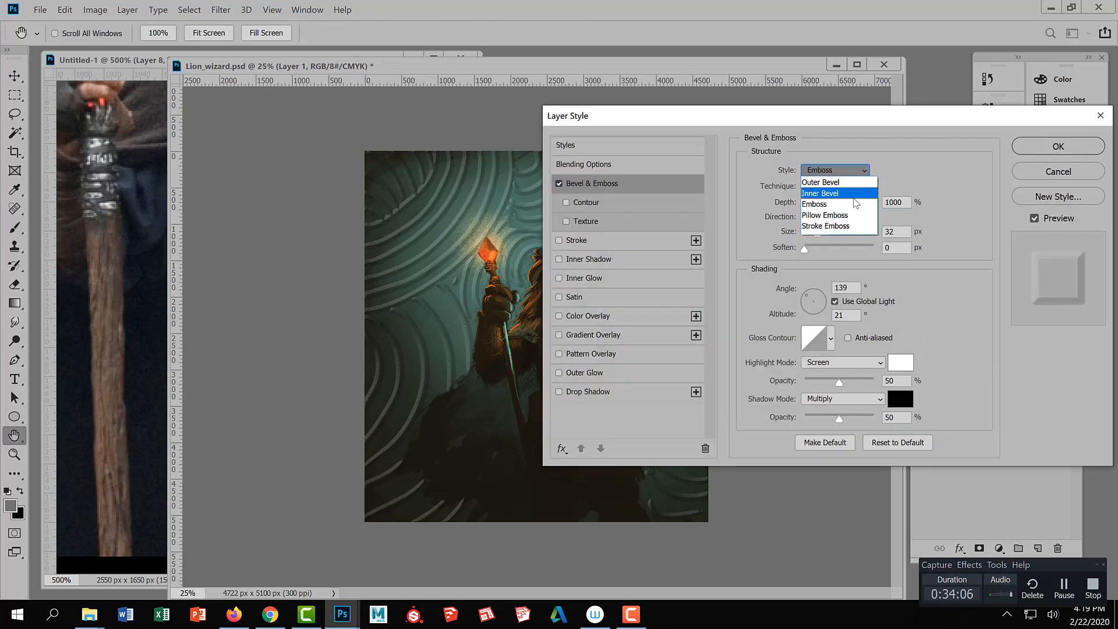
{"action": "left_click", "coordinate": [844, 199]}
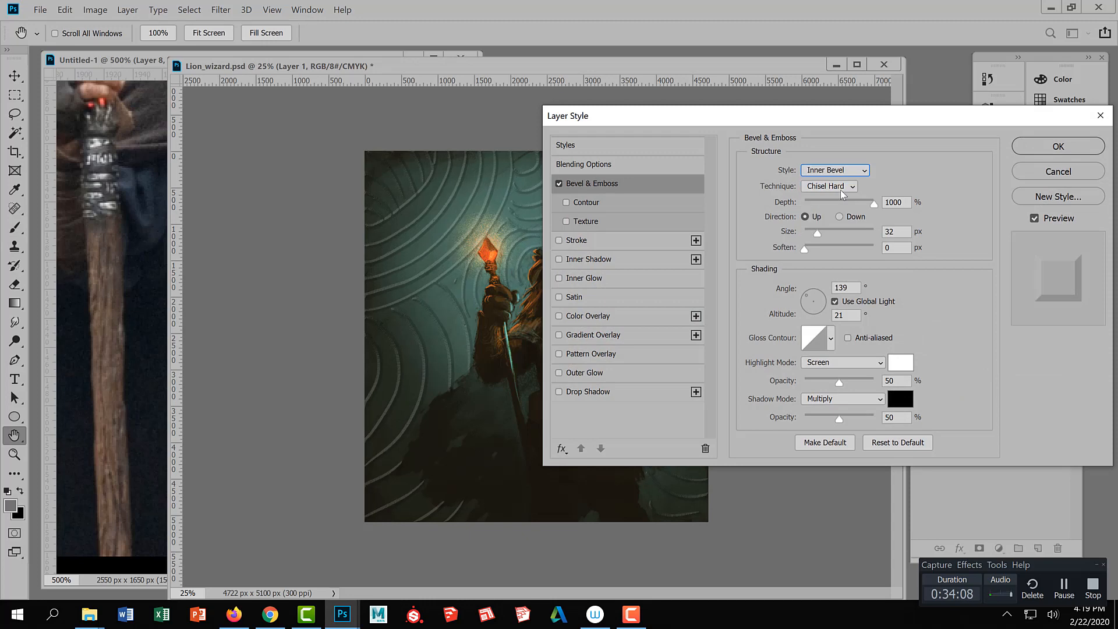
{"action": "left_click_drag", "start_coordinate": [826, 118], "coordinate": [960, 100]}
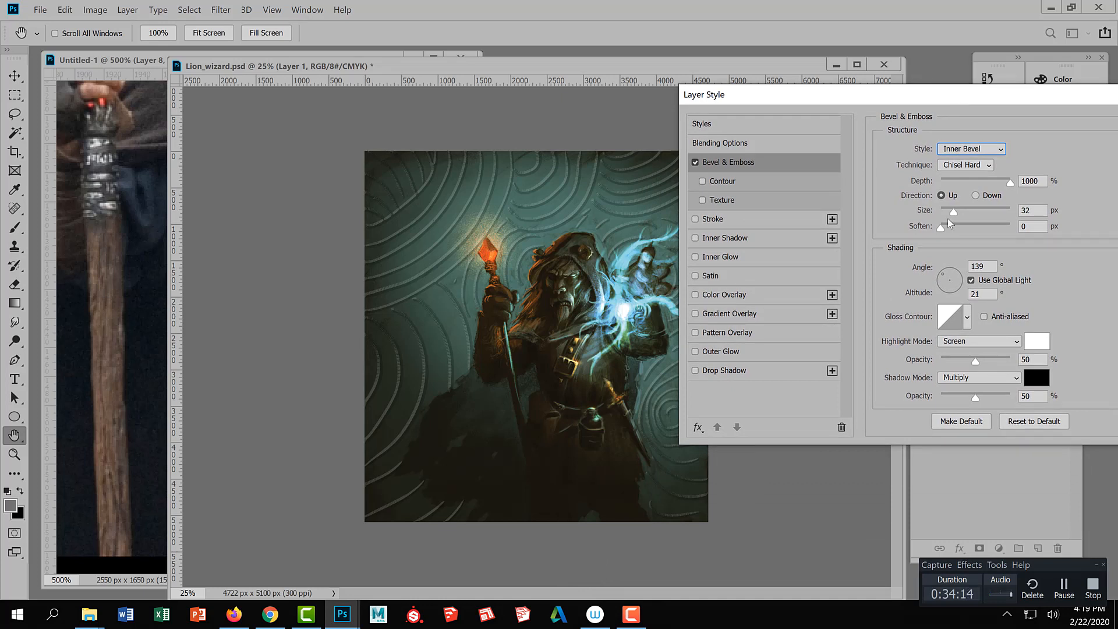
Set the bevel's size to 24 px and its technique to Chisel Soft, and apply the layer style.
{"action": "mouse_move", "coordinate": [952, 213]}
{"action": "left_mouse_down"}
{"action": "mouse_move", "coordinate": [940, 216]}
{"action": "mouse_move", "coordinate": [951, 215]}
{"action": "left_mouse_up"}
{"action": "key", "text": "Tab"}
{"action": "left_click", "coordinate": [987, 166]}
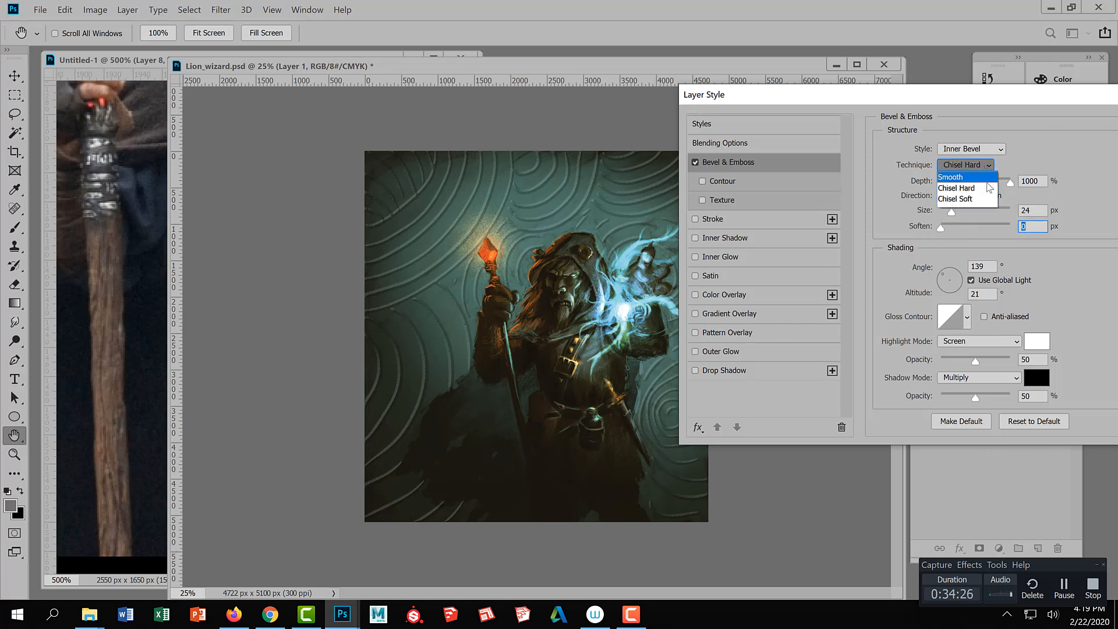
{"action": "left_click", "coordinate": [970, 199]}
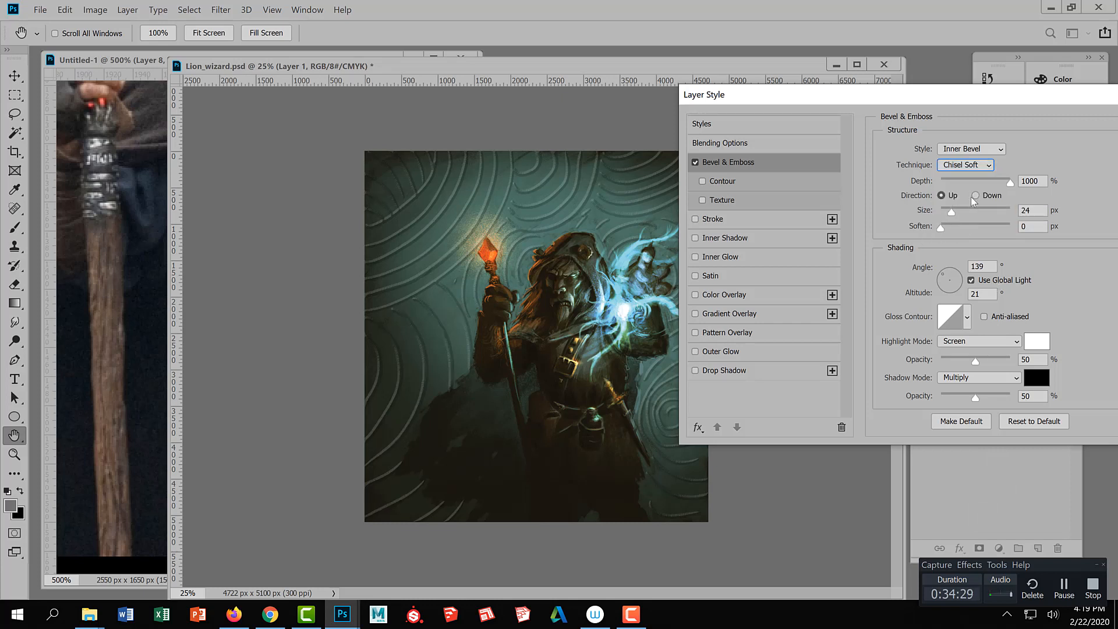
{"action": "left_click_drag", "start_coordinate": [1043, 100], "coordinate": [753, 208]}
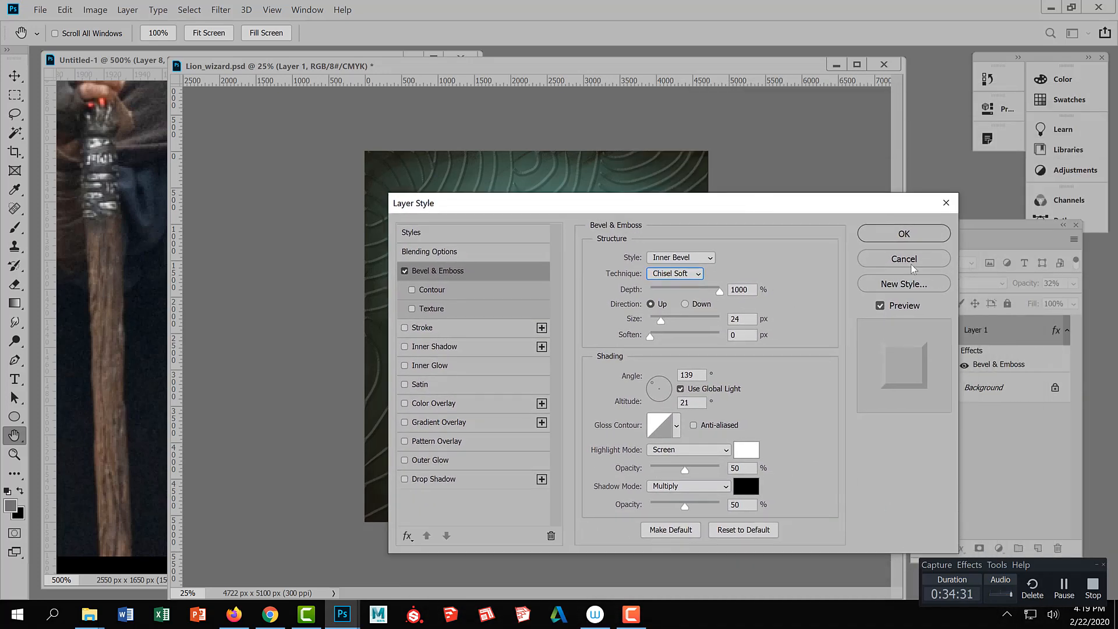
{"action": "left_click", "coordinate": [905, 234]}
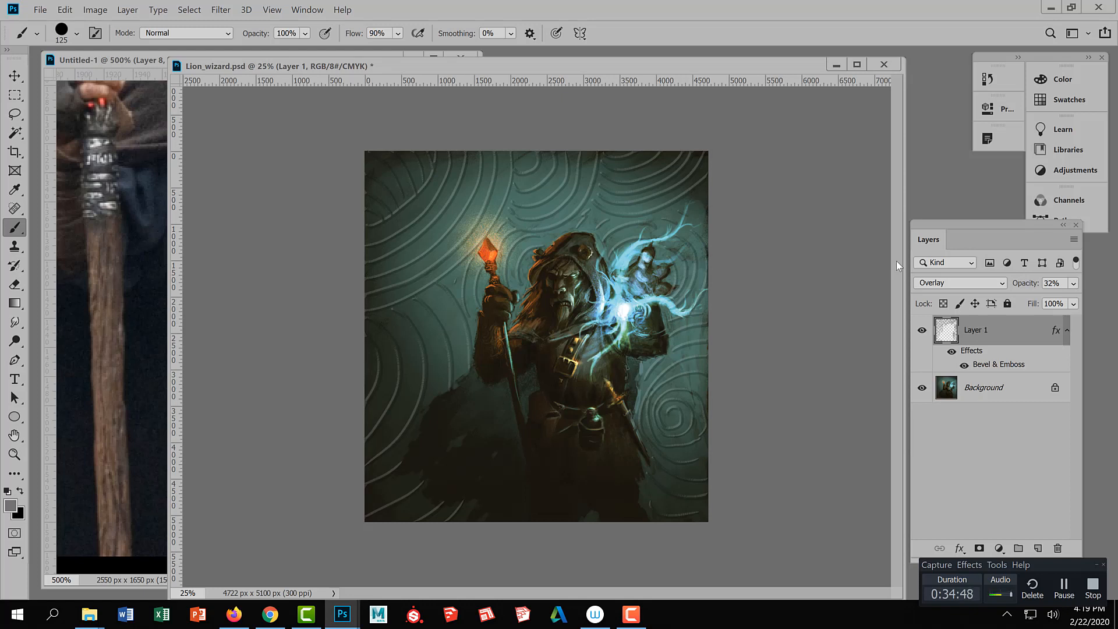
Compare the painting with and without the beveled arc layer.
{"action": "left_click", "coordinate": [921, 330]}
{"action": "left_click", "coordinate": [922, 330]}
{"action": "left_click", "coordinate": [922, 330]}
{"action": "left_click", "coordinate": [921, 331]}
Bake the bevel into the arcs by adding a new empty layer and merging the arc layer with it.
{"action": "left_click", "coordinate": [1038, 549]}
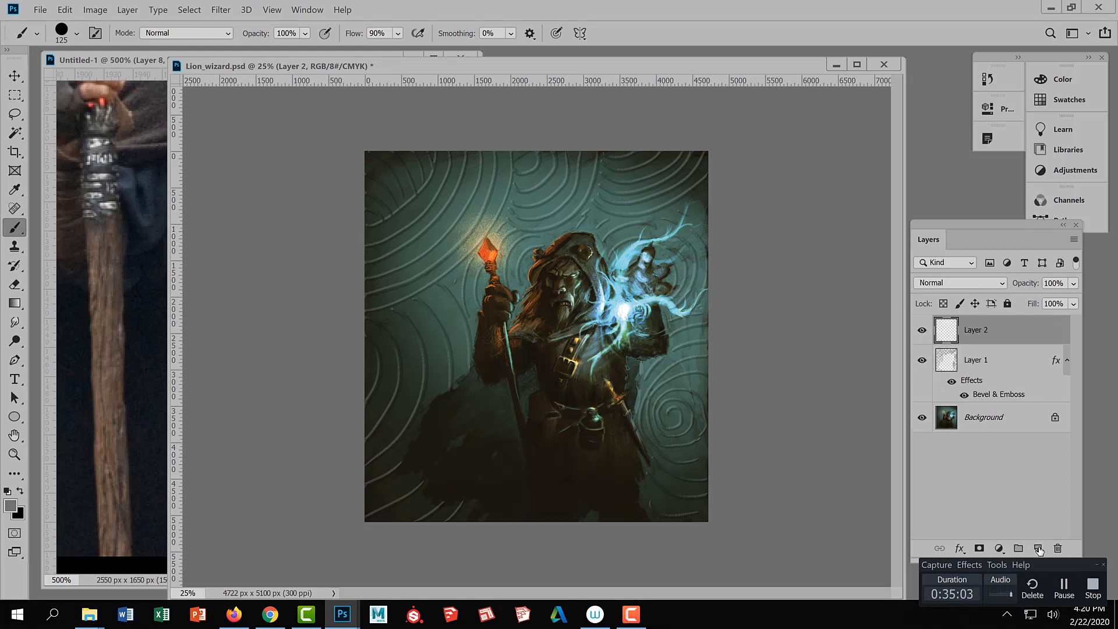
{"action": "left_click", "coordinate": [1000, 362], "text": "shift"}
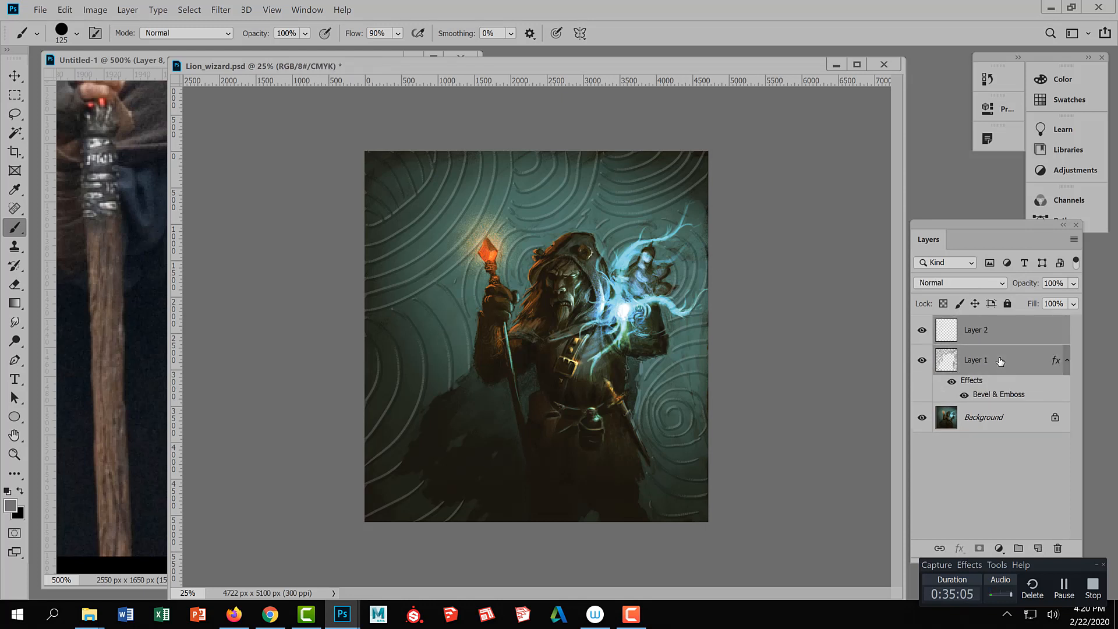
{"action": "key", "text": "ctrl+e"}
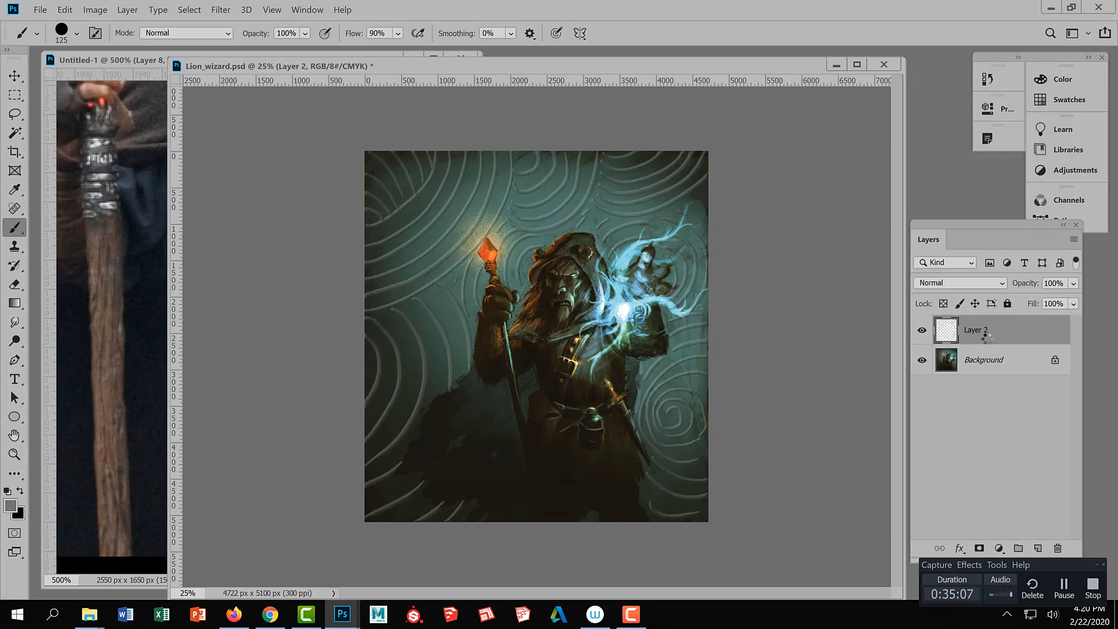
Set the merged arc layer's blend mode to Soft Light and check the painting at smaller sizes.
{"action": "left_click", "coordinate": [964, 285]}
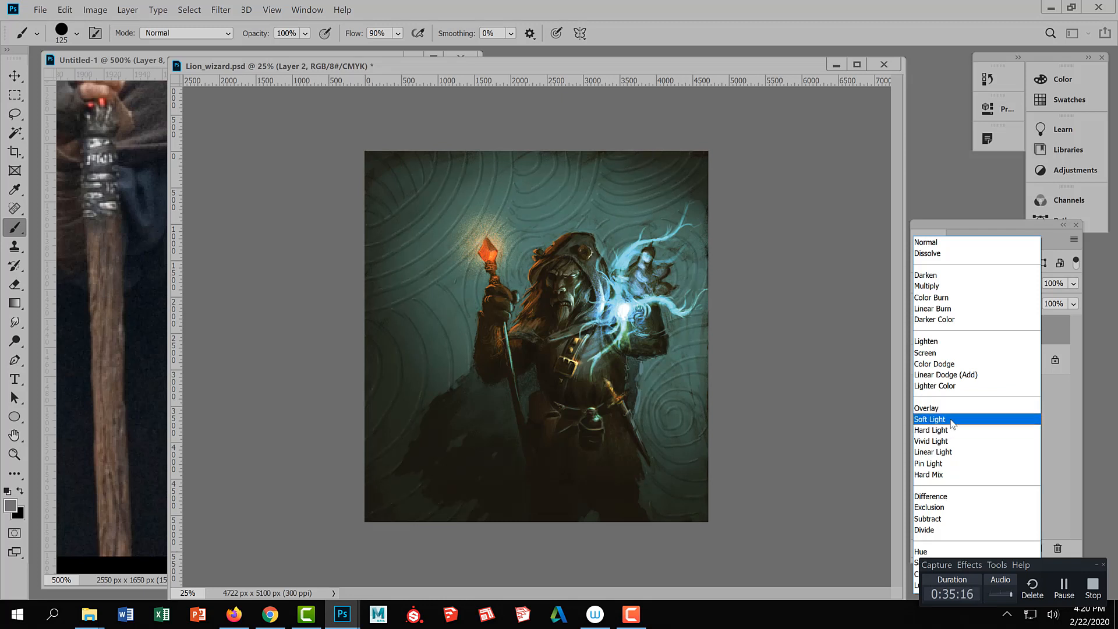
{"action": "left_click", "coordinate": [952, 419]}
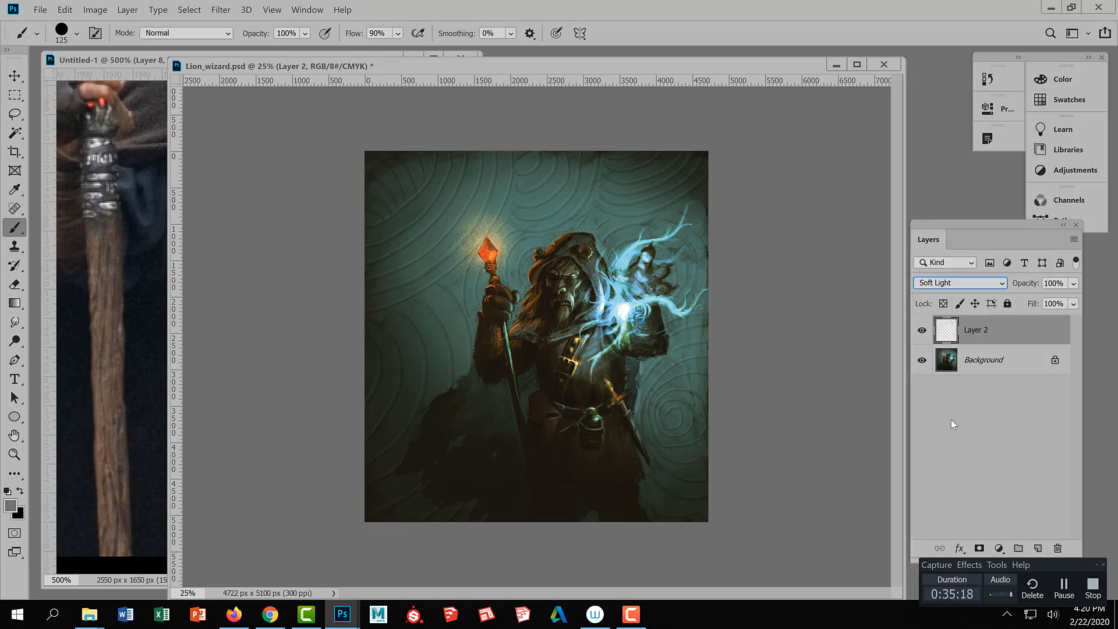
{"action": "left_click", "coordinate": [968, 405]}
{"action": "left_click", "coordinate": [989, 329]}
{"action": "key", "text": "ctrl+minus"}
{"action": "key", "text": "ctrl+minus"}
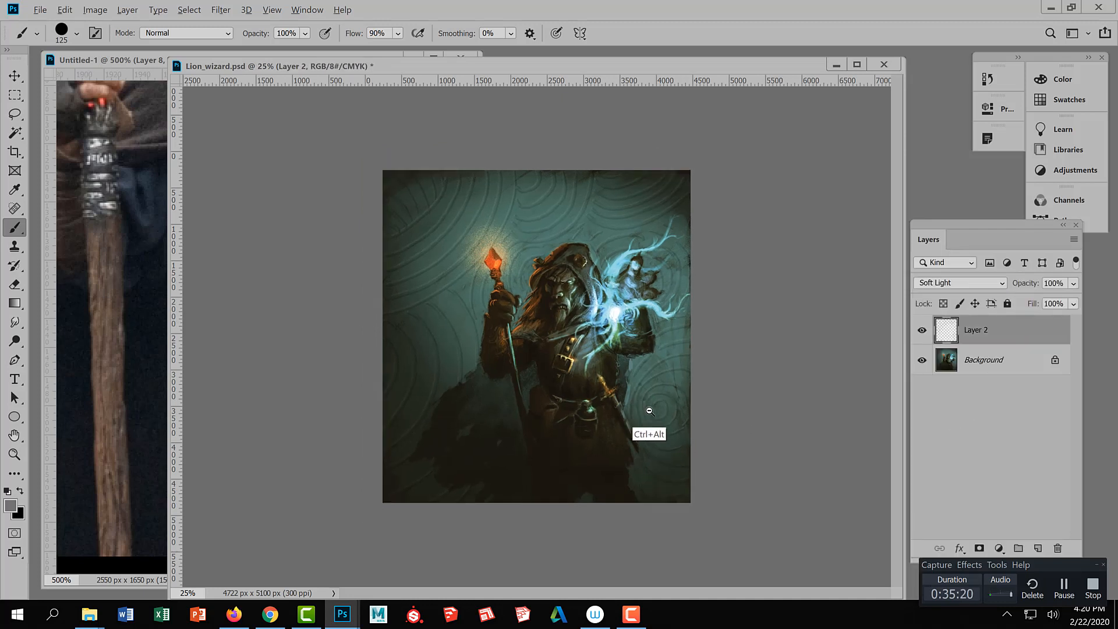
{"action": "key", "text": "ctrl+plus"}
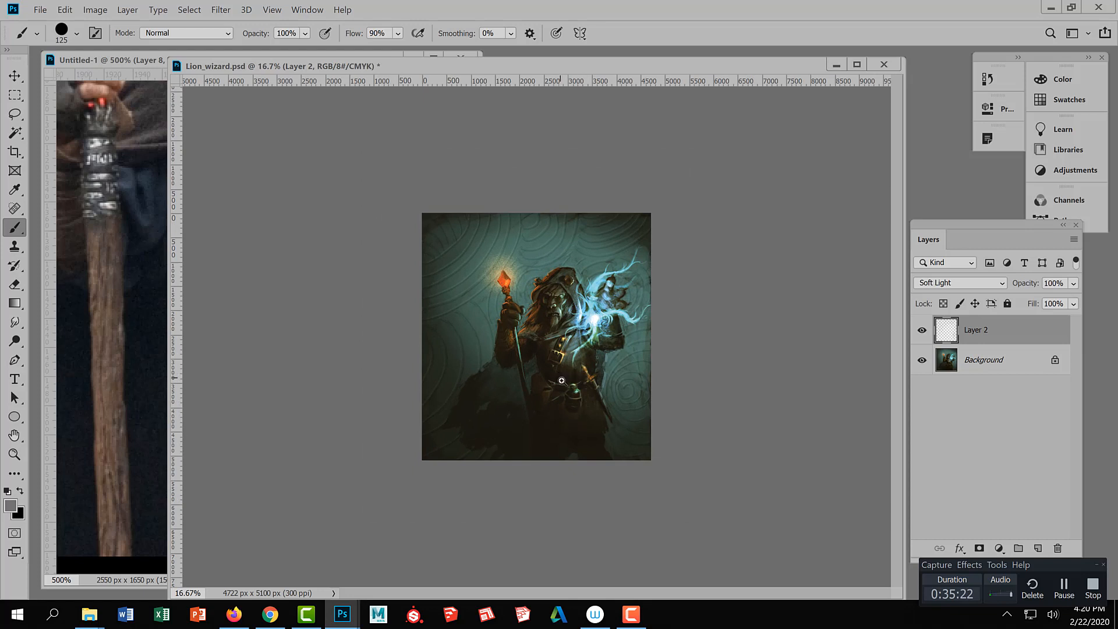
{"action": "key", "text": "ctrl+plus"}
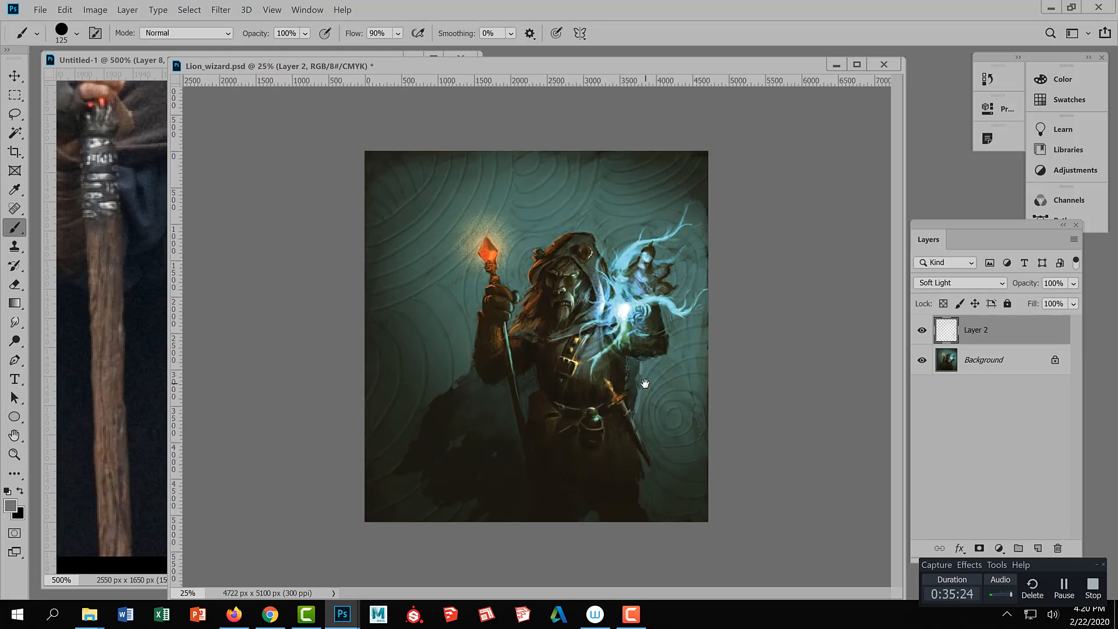
{"action": "key", "text": "alt"}
Try Normal and other blend modes on the merged arc layer and return it to Soft Light.
{"action": "left_click", "coordinate": [967, 282]}
{"action": "left_click", "coordinate": [920, 242]}
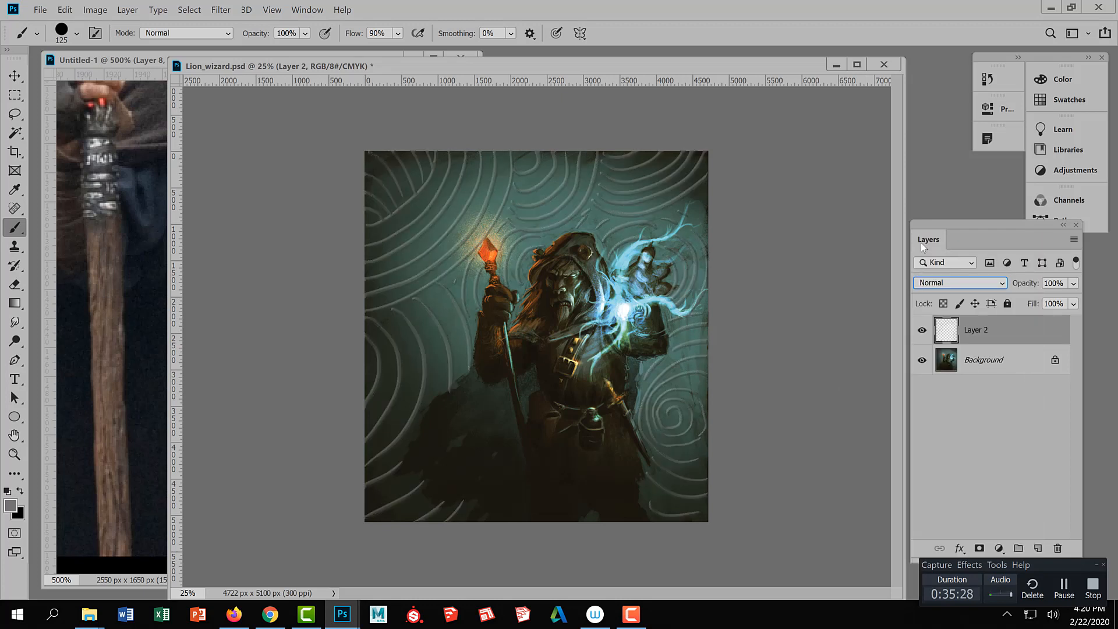
{"action": "key", "text": "alt"}
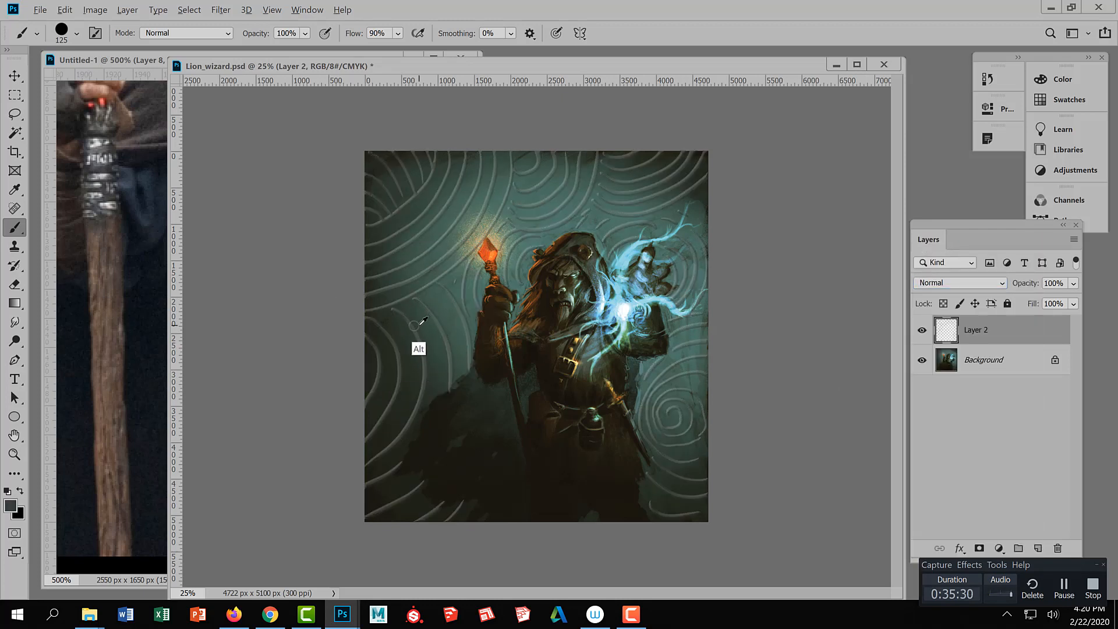
{"action": "left_click", "coordinate": [418, 321], "text": "alt"}
{"action": "left_click_drag", "start_coordinate": [675, 203], "coordinate": [973, 280]}
{"action": "left_click", "coordinate": [974, 283]}
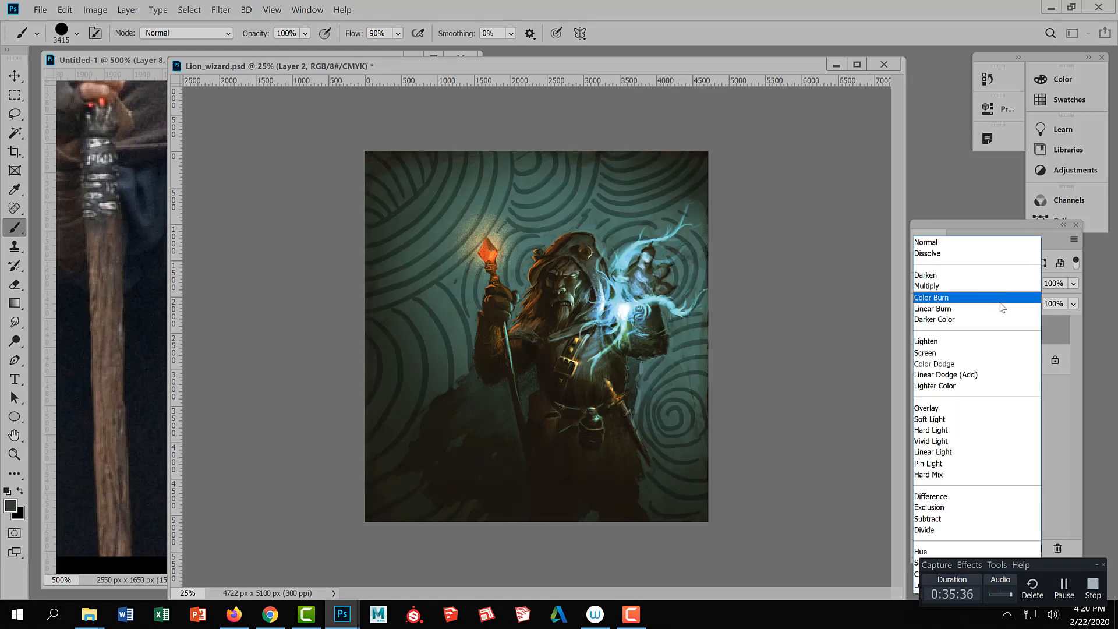
{"action": "key", "text": "Escape"}
{"action": "left_click", "coordinate": [969, 283]}
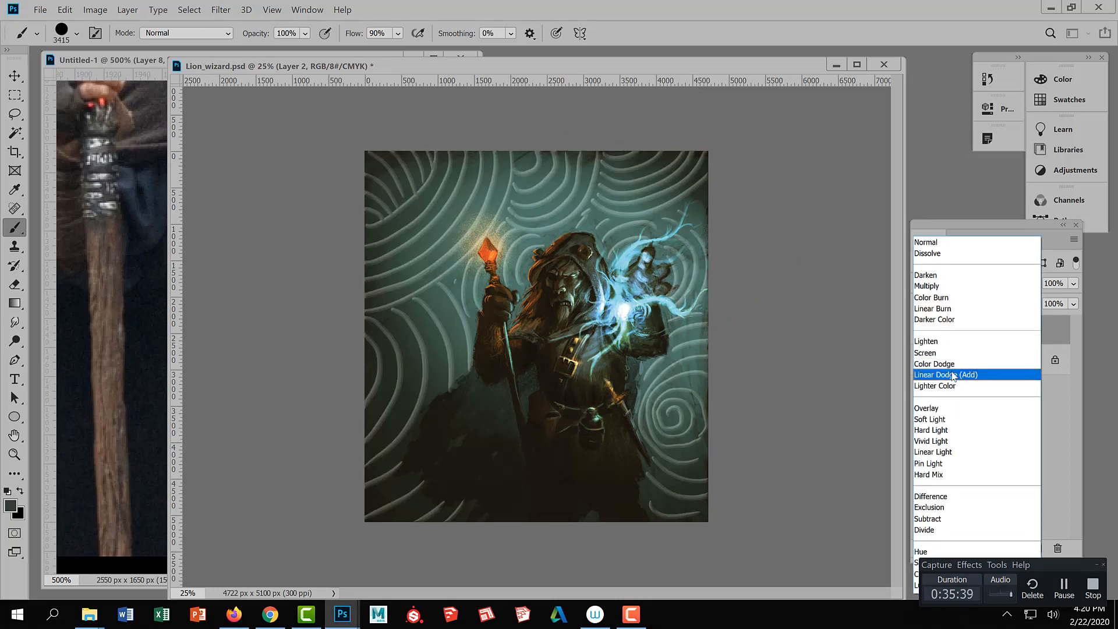
{"action": "left_click", "coordinate": [944, 417]}
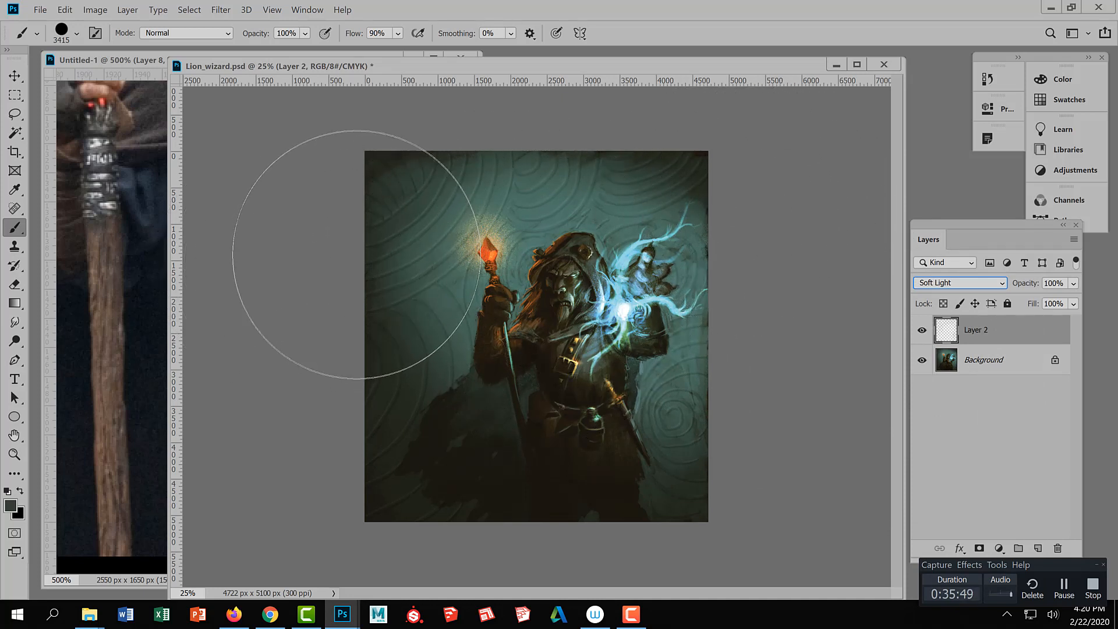
Choose the Hard Round 19 pixels brush and enlarge it to 70 px.
{"action": "left_click", "coordinate": [76, 34]}
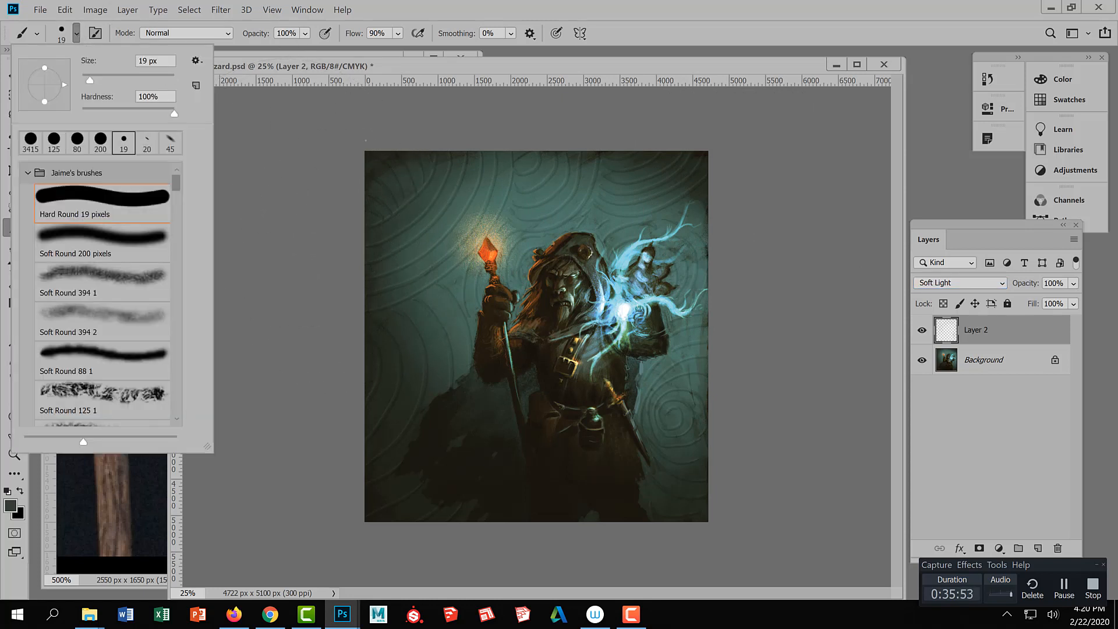
{"action": "left_click", "coordinate": [79, 38]}
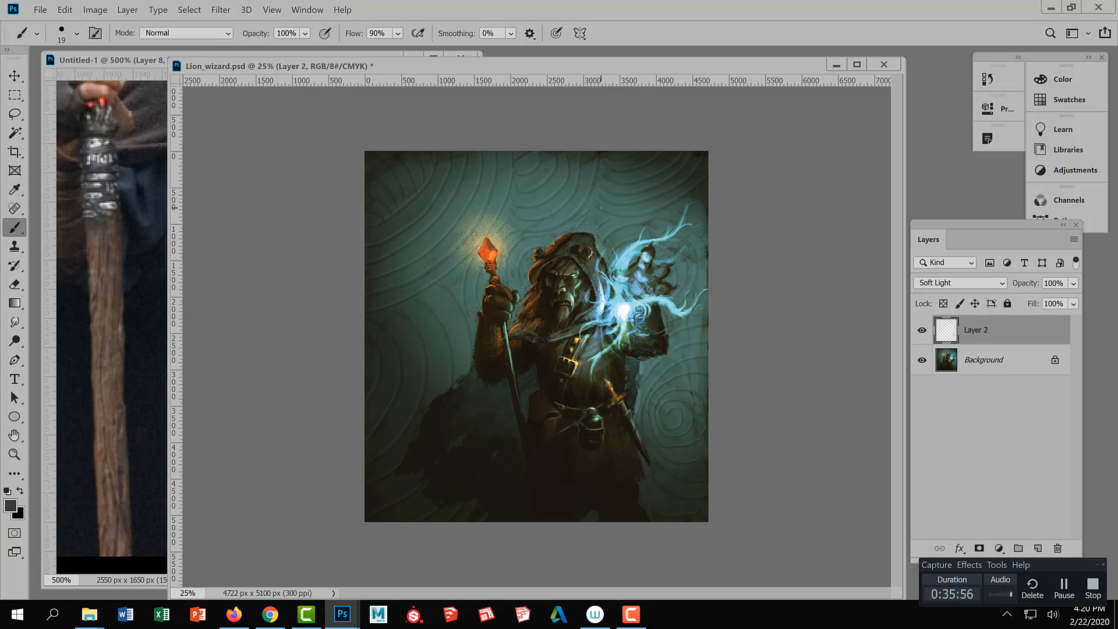
{"action": "key", "text": "bracketright"}
{"action": "key", "text": "bracketright"}
{"action": "key", "text": "bracketright"}
{"action": "key", "text": "bracketright"}
{"action": "key", "text": "bracketright"}
Darken the arcs on Layer 2 by lowering Lightness to its minimum with Hue/Saturation.
{"action": "mouse_move", "coordinate": [1025, 336]}
{"action": "left_mouse_down"}
{"action": "mouse_move", "coordinate": [1030, 345]}
{"action": "mouse_move", "coordinate": [1026, 336]}
{"action": "left_mouse_up"}
{"action": "left_click", "coordinate": [1073, 283]}
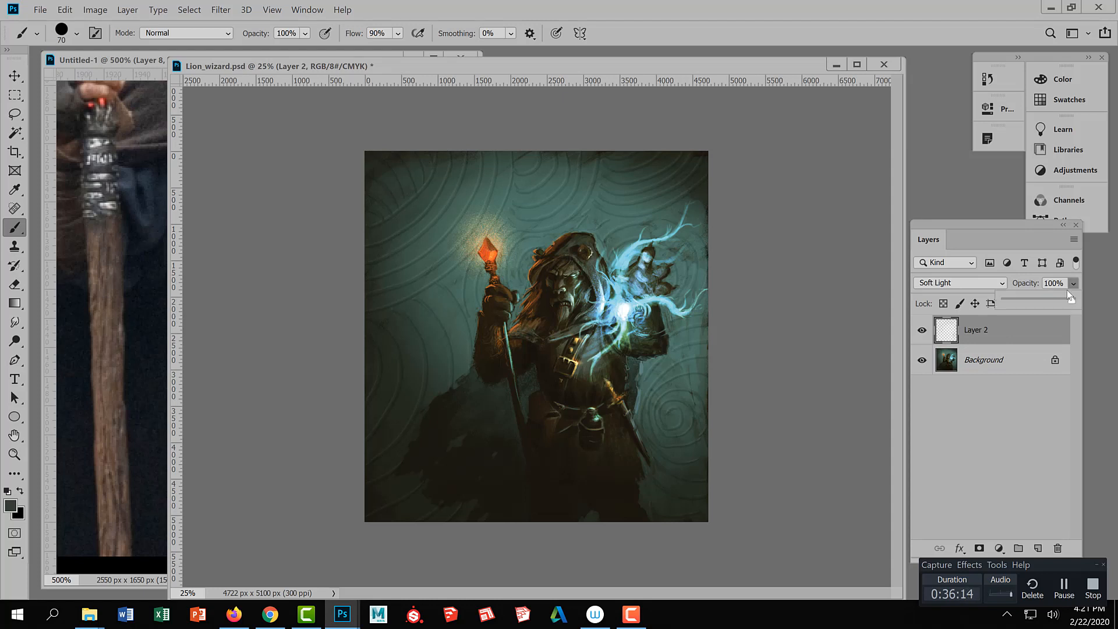
{"action": "left_click_drag", "start_coordinate": [1056, 299], "coordinate": [1087, 299]}
{"action": "key", "text": "ctrl+u"}
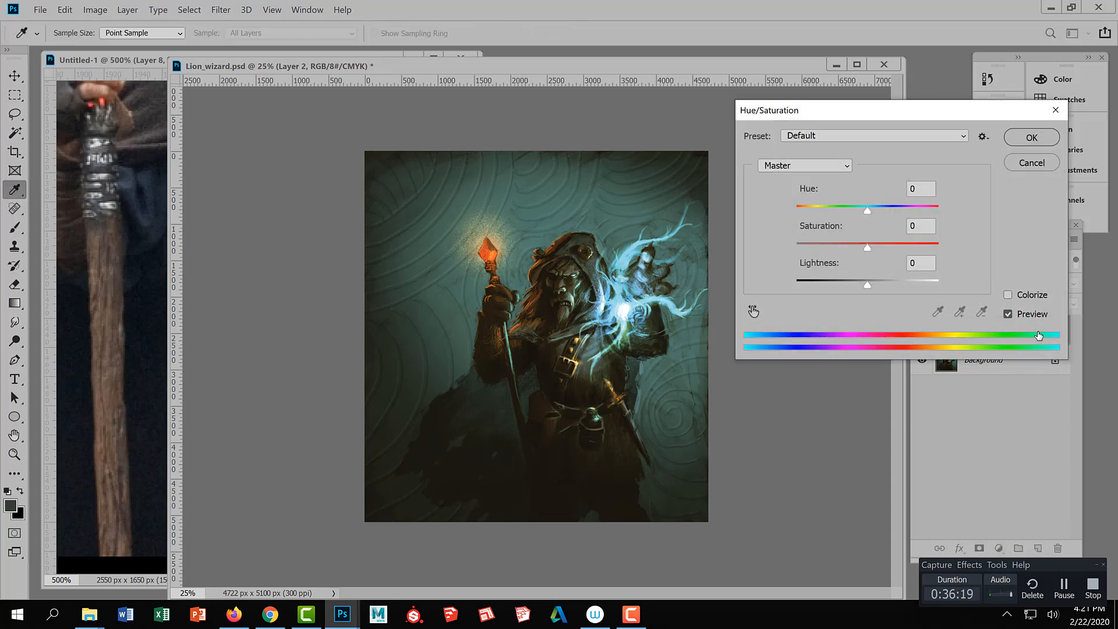
{"action": "left_click_drag", "start_coordinate": [867, 285], "coordinate": [585, 336]}
{"action": "left_click", "coordinate": [1031, 138]}
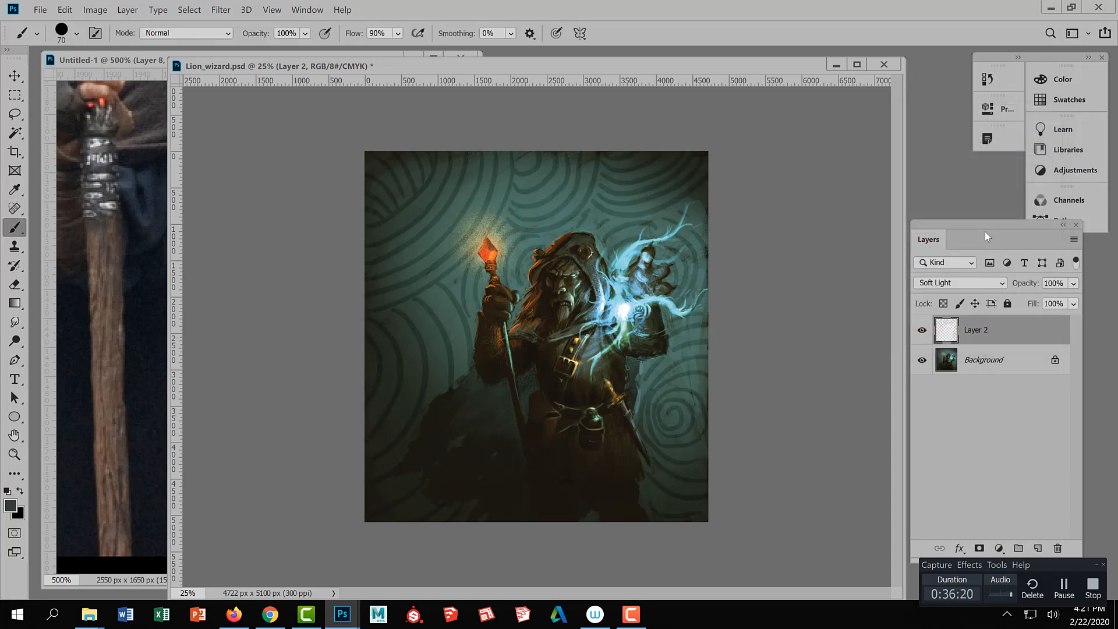
Duplicate the darkened arc layer three times at 100% opacity and merge the four arc layers into one.
{"action": "left_click", "coordinate": [1073, 284]}
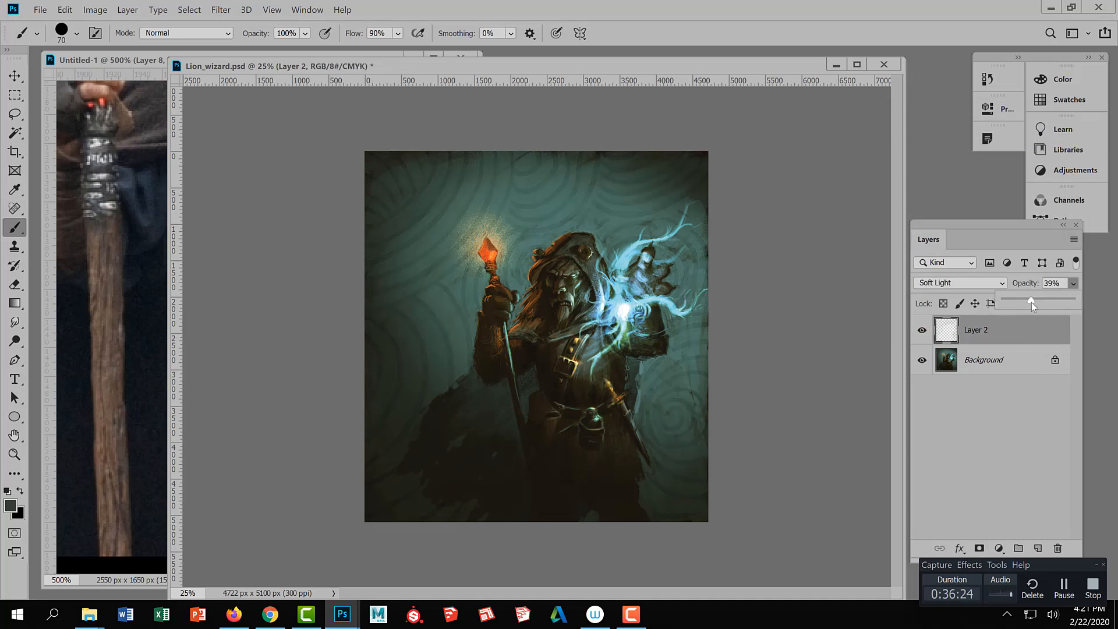
{"action": "left_click", "coordinate": [1033, 339]}
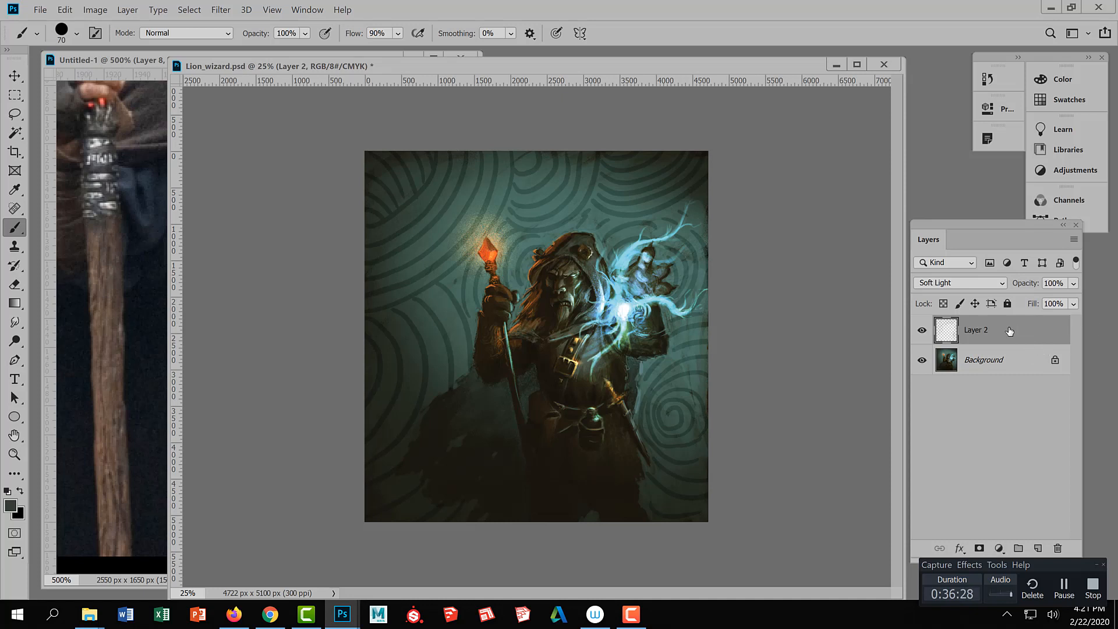
{"action": "key", "text": "ctrl+j"}
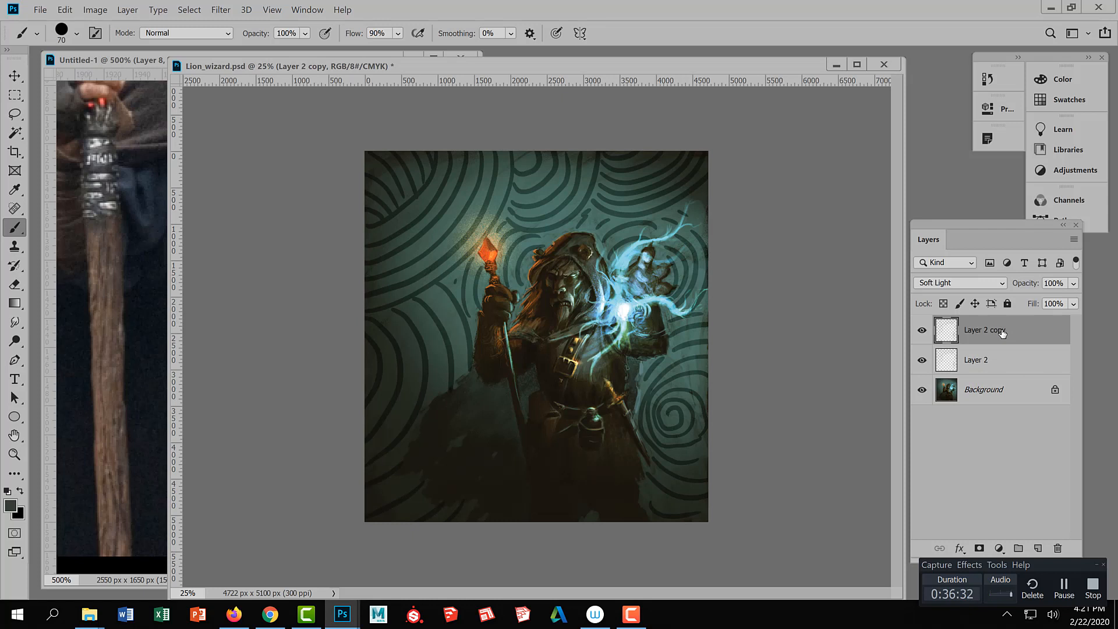
{"action": "key", "text": "ctrl+j"}
{"action": "key", "text": "ctrl+j"}
{"action": "left_click", "coordinate": [995, 419], "text": "shift"}
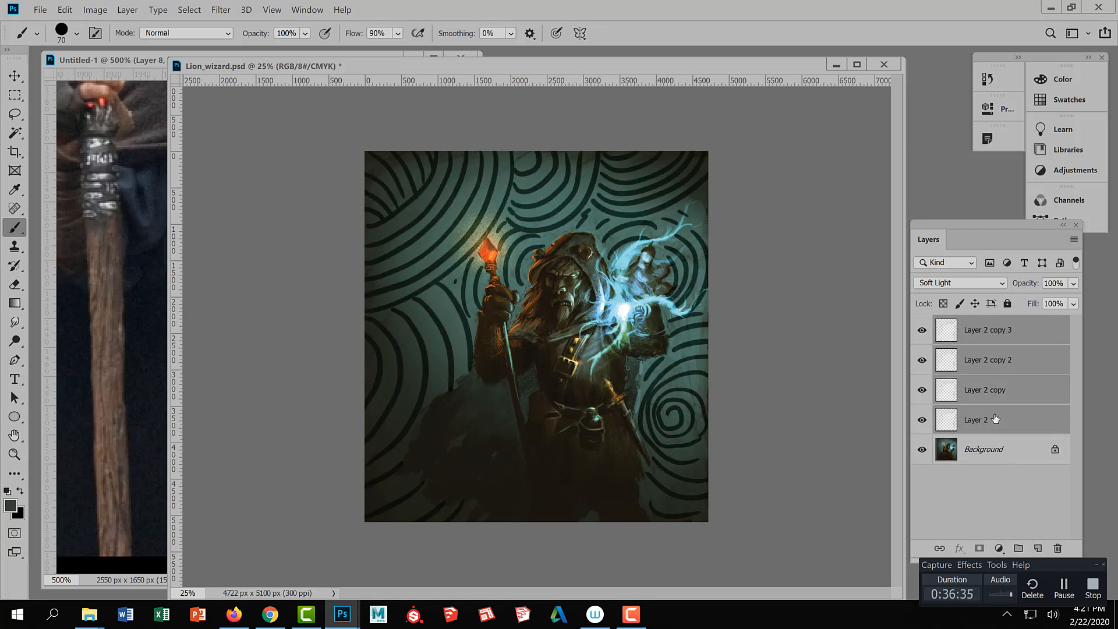
{"action": "key", "text": "ctrl+e"}
{"action": "left_click", "coordinate": [922, 331]}
{"action": "left_click", "coordinate": [922, 330]}
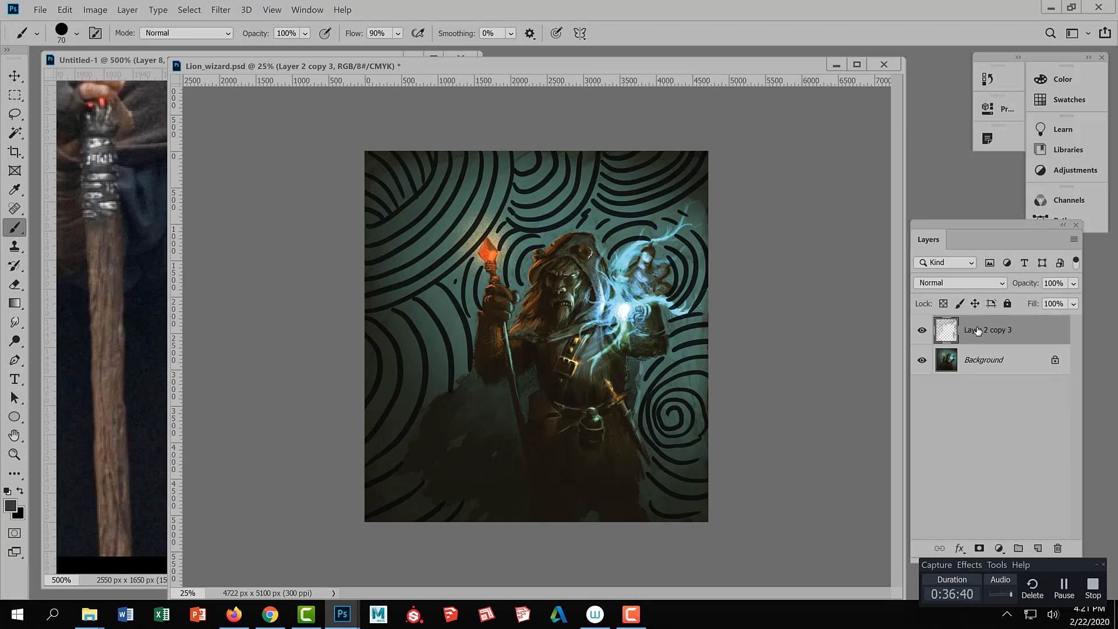
Duplicate the merged arc layer and nudge the lower copy, Layer 2 copy 3, slightly to the left.
{"action": "key", "text": "ctrl+j"}
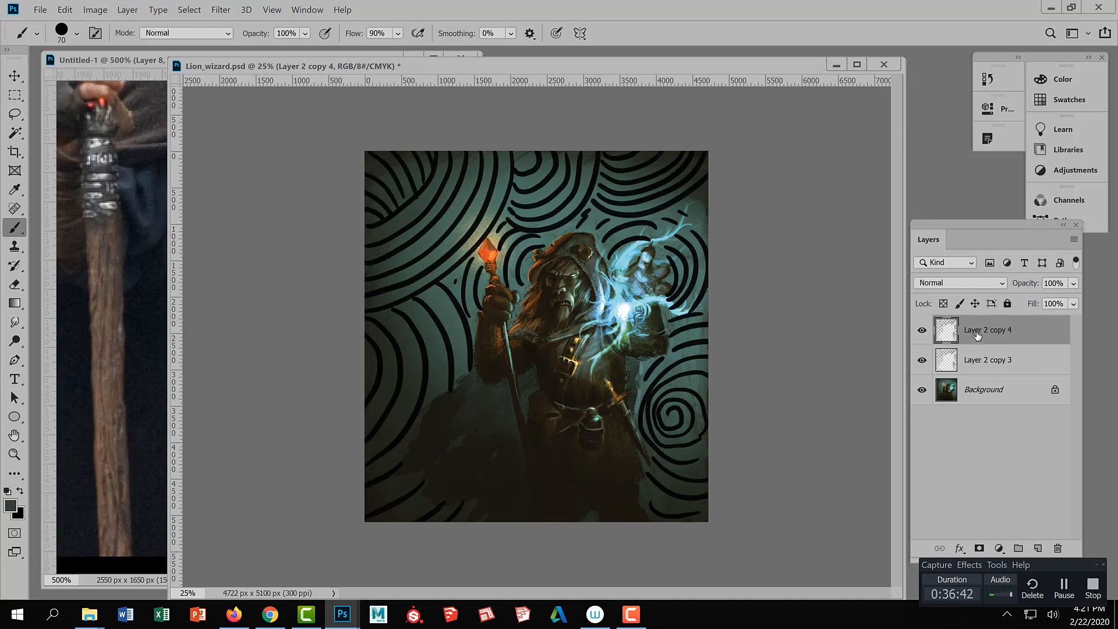
{"action": "left_click", "coordinate": [977, 365]}
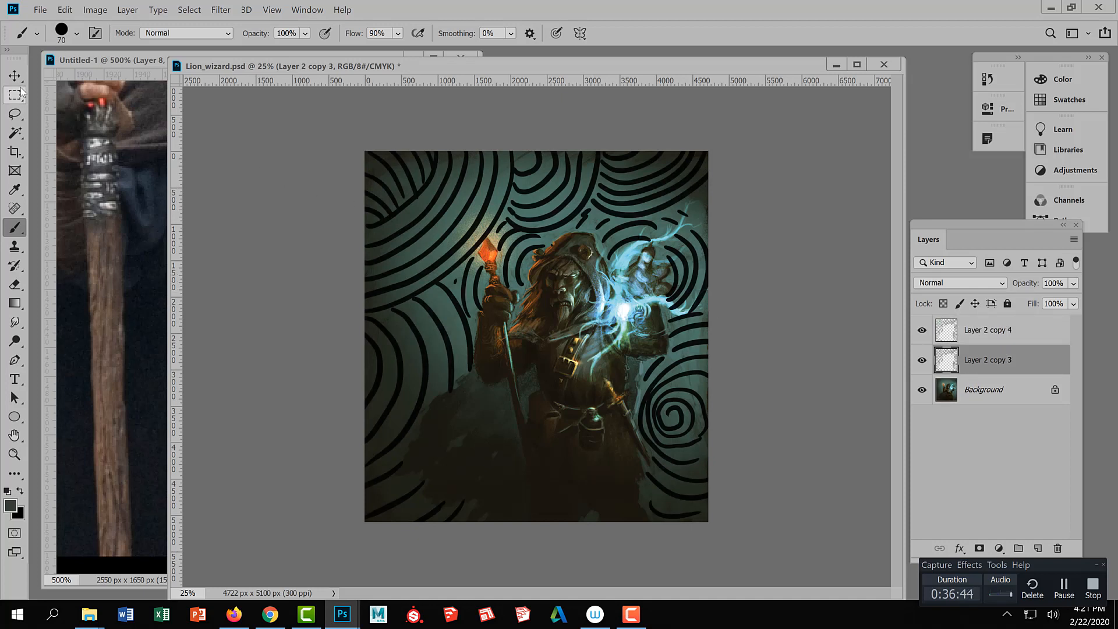
{"action": "key", "text": "v"}
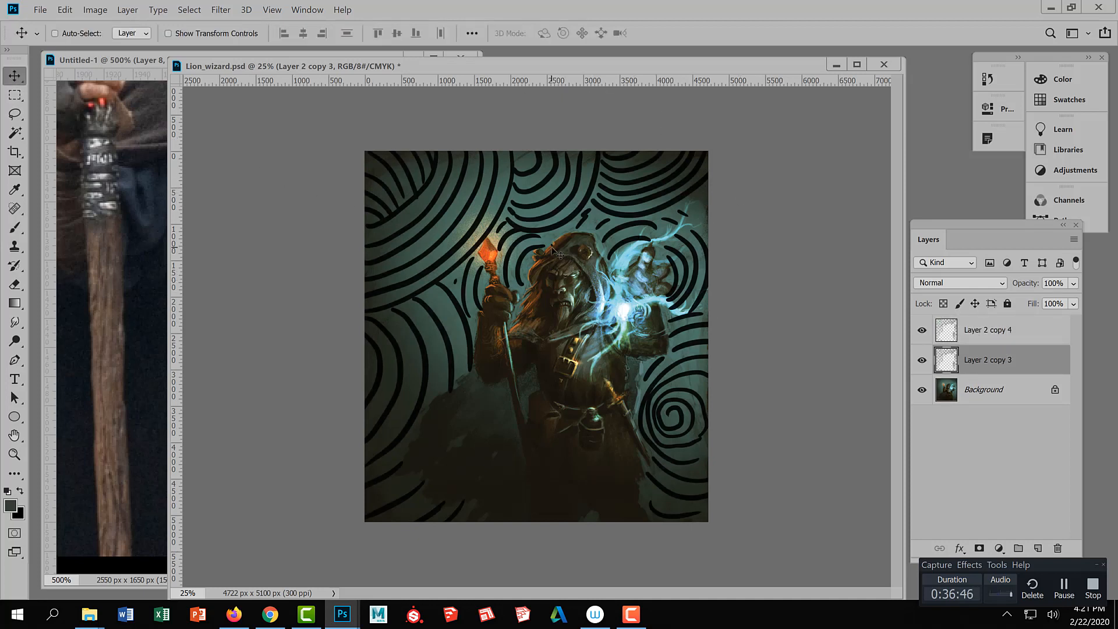
{"action": "key", "text": "Left"}
{"action": "key", "text": "Left"}
{"action": "key", "text": "Left"}
{"action": "key", "text": "Left"}
{"action": "key", "text": "Left"}
{"action": "key", "text": "Left"}
{"action": "key", "text": "Left"}
{"action": "key", "text": "Left"}
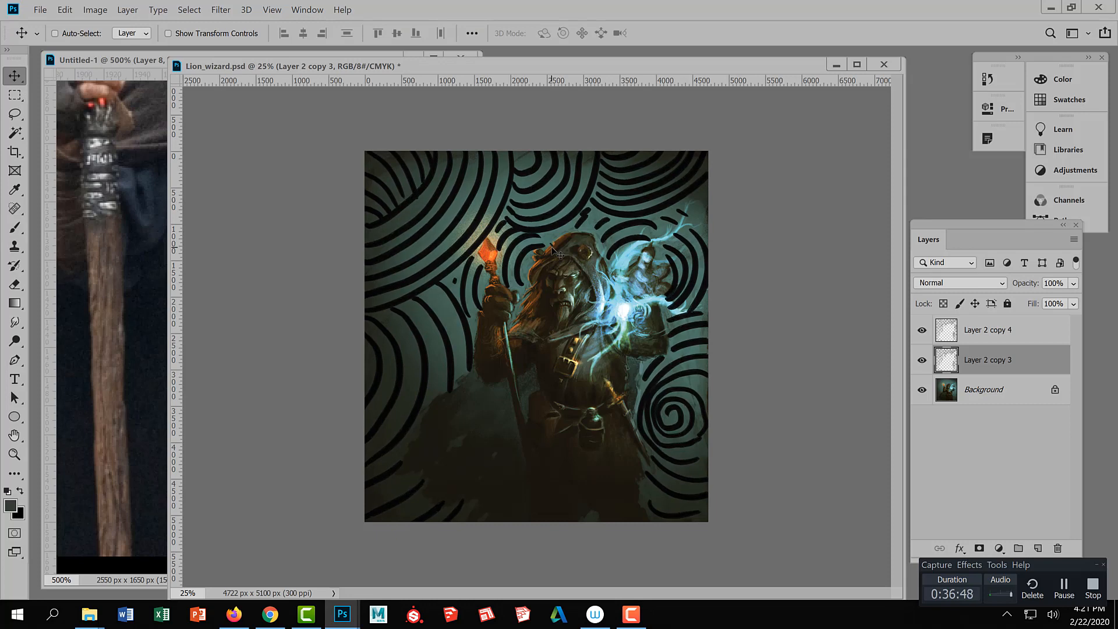
Nudge Layer 2 copy 3 slightly further to the left and set the foreground color to orange e05612.
{"action": "key", "text": "Left"}
{"action": "key", "text": "Left"}
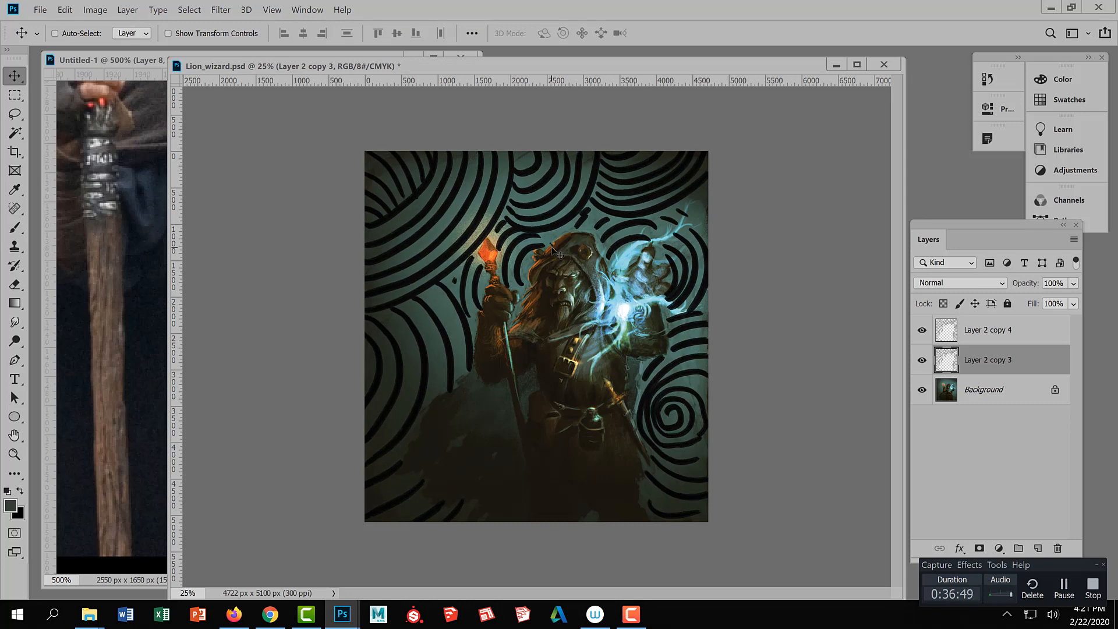
{"action": "left_click", "coordinate": [11, 506]}
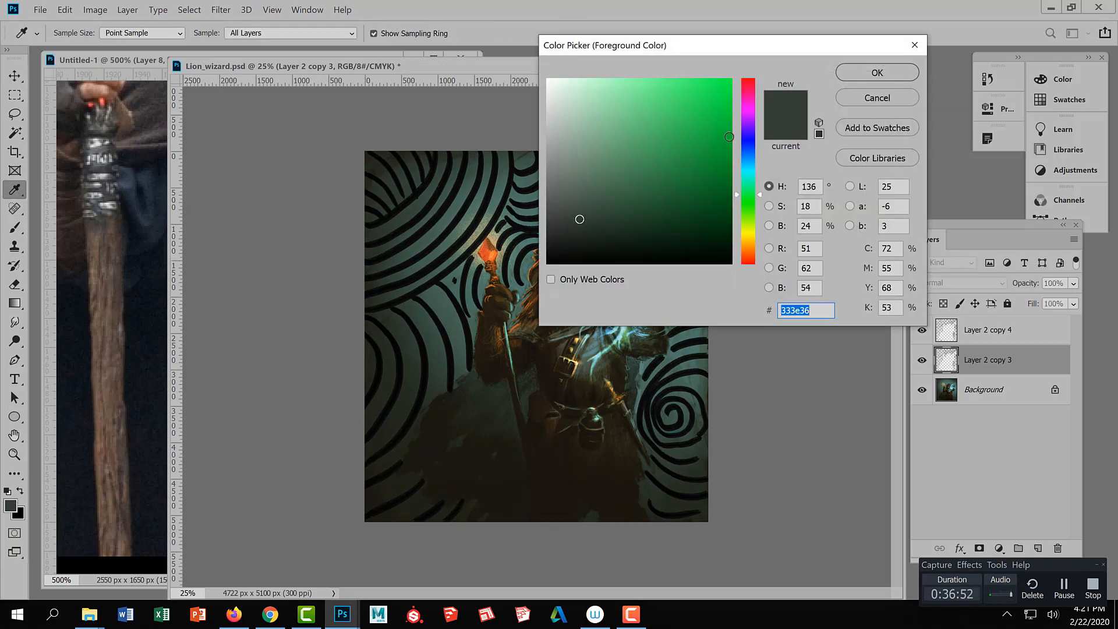
{"action": "left_click", "coordinate": [748, 242]}
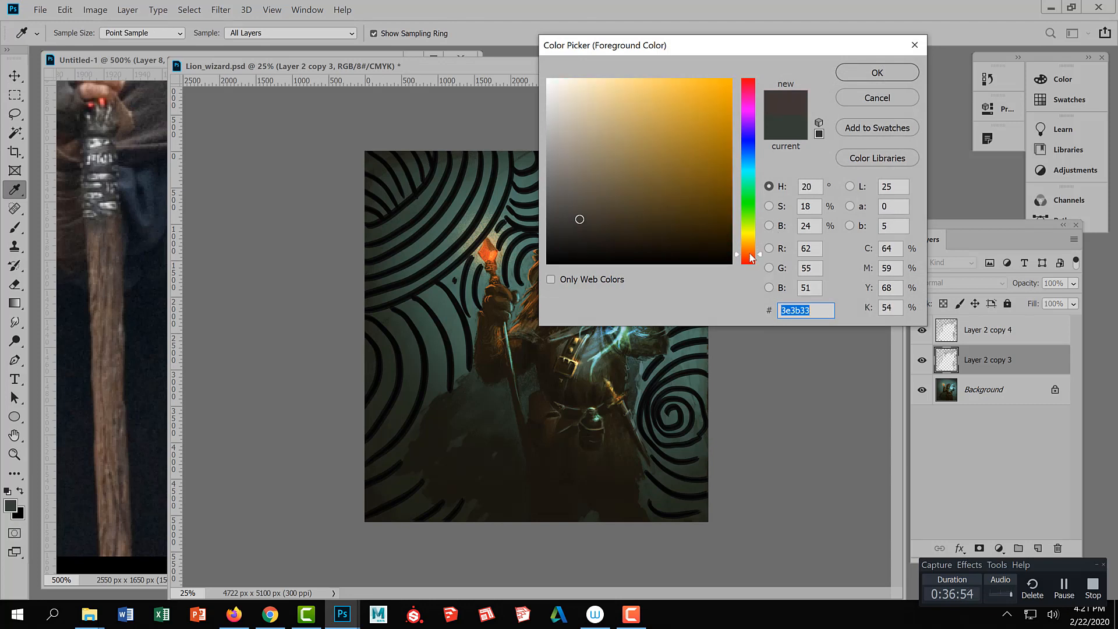
{"action": "left_click", "coordinate": [748, 254]}
{"action": "left_click", "coordinate": [701, 148]}
{"action": "left_click", "coordinate": [716, 98]}
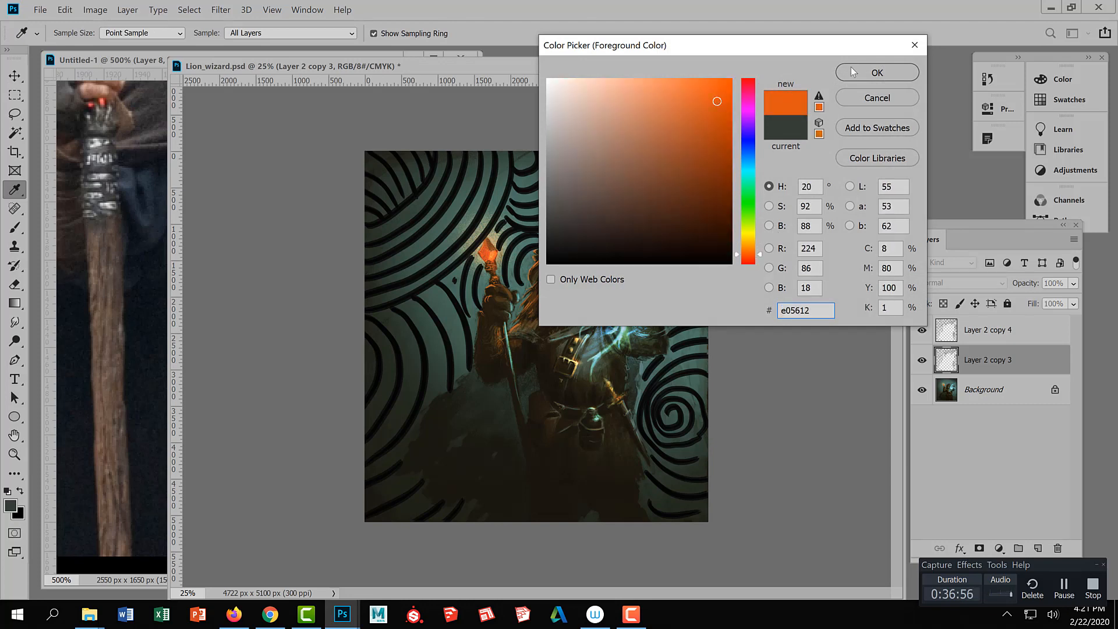
{"action": "left_click", "coordinate": [877, 72]}
Colorize Layer 2 copy 3 orange using Hue/Saturation with Hue 15, Saturation 69 and Lightness +45.
{"action": "left_click", "coordinate": [923, 361]}
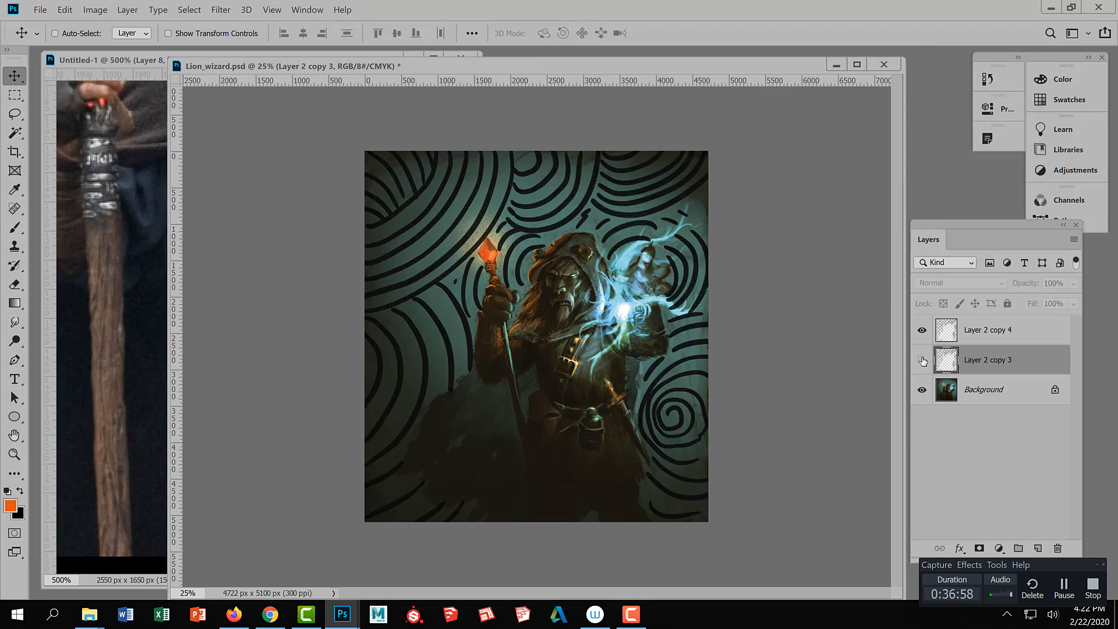
{"action": "left_click", "coordinate": [923, 361]}
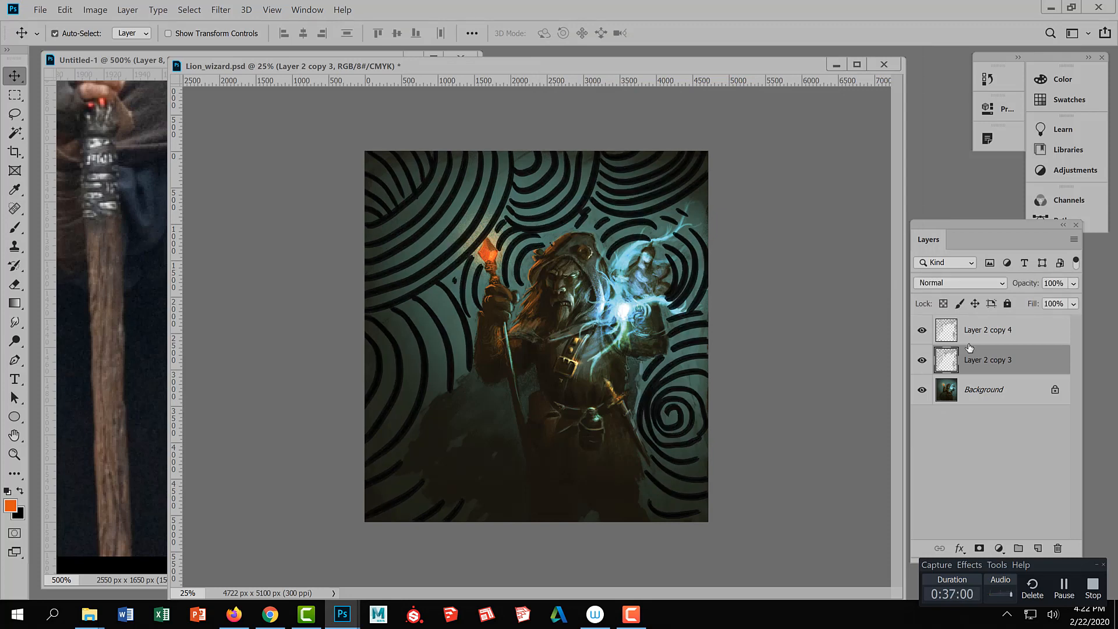
{"action": "key", "text": "ctrl+u"}
{"action": "mouse_move", "coordinate": [880, 282]}
{"action": "left_mouse_down"}
{"action": "mouse_move", "coordinate": [917, 284]}
{"action": "mouse_move", "coordinate": [900, 285]}
{"action": "left_mouse_up"}
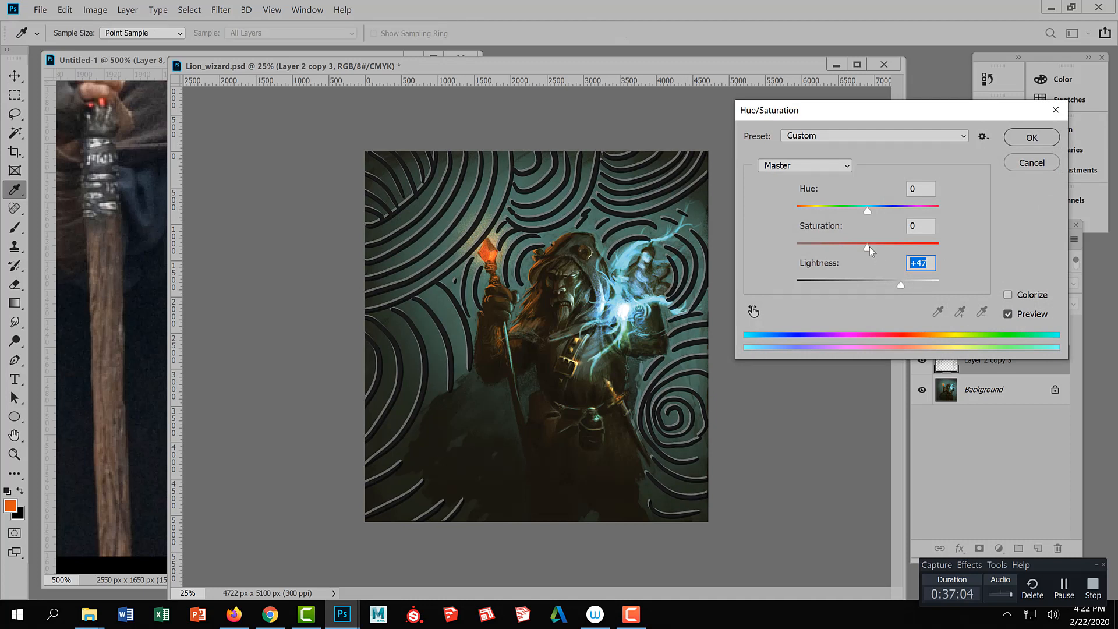
{"action": "left_click_drag", "start_coordinate": [867, 248], "coordinate": [907, 248]}
{"action": "left_click", "coordinate": [1007, 295]}
{"action": "left_click_drag", "start_coordinate": [883, 285], "coordinate": [908, 280]}
{"action": "left_click_drag", "start_coordinate": [837, 245], "coordinate": [862, 246]}
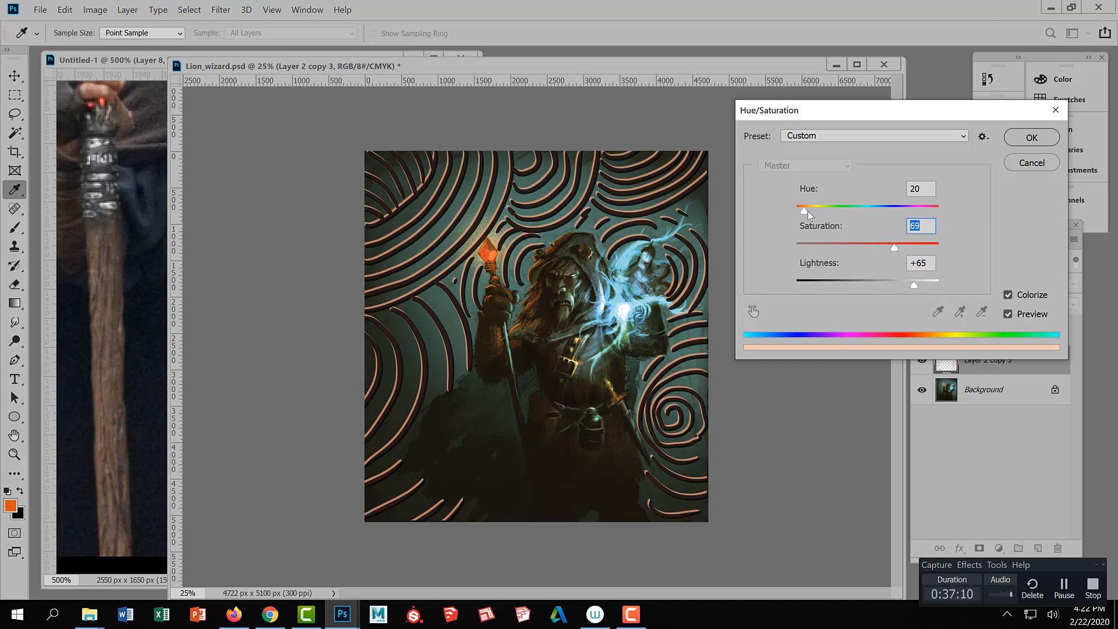
{"action": "left_click_drag", "start_coordinate": [808, 211], "coordinate": [802, 211]}
{"action": "left_click_drag", "start_coordinate": [907, 285], "coordinate": [900, 284]}
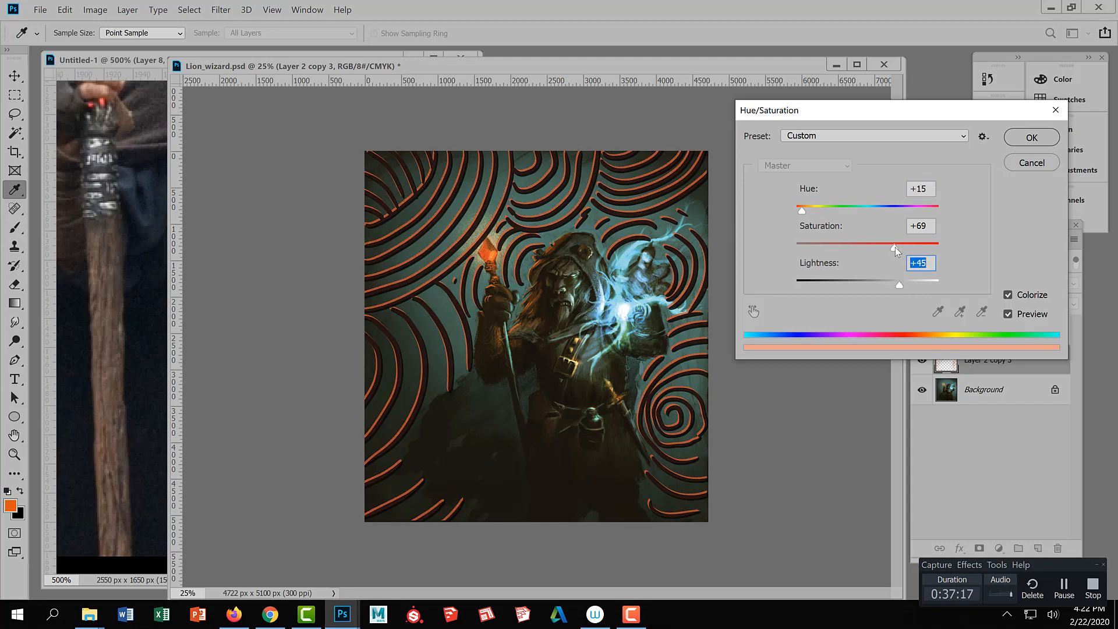
{"action": "left_click", "coordinate": [1031, 137]}
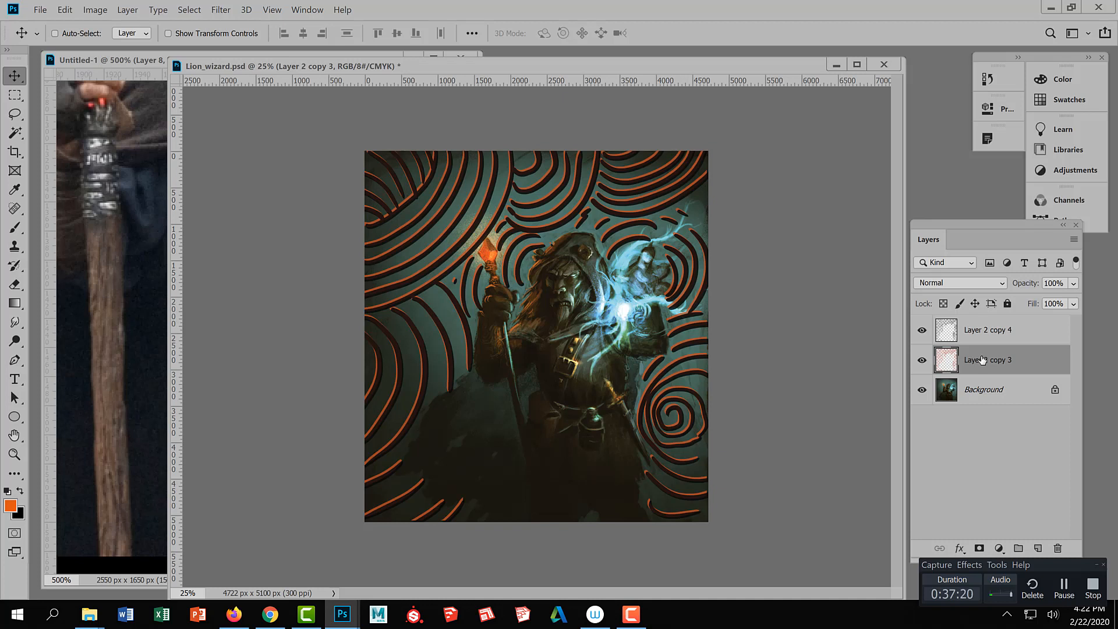
Lasso the spiral arcs in the painting's lower-right corner on Layer 2 copy 3, shift them slightly and deselect.
{"action": "key", "text": "l"}
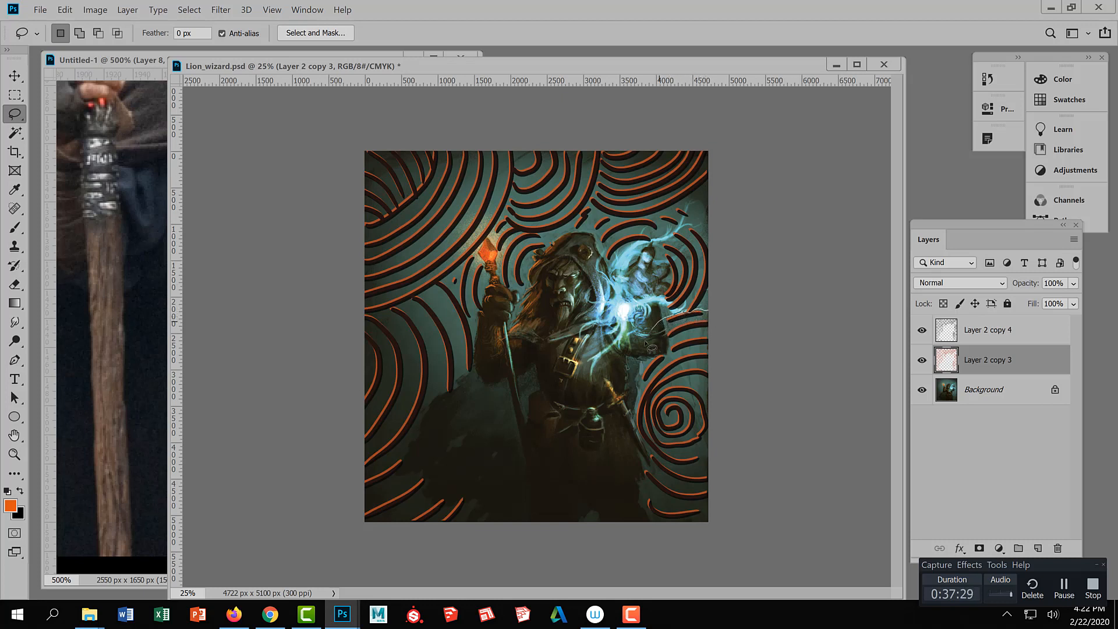
{"action": "mouse_move", "coordinate": [634, 360]}
{"action": "left_mouse_down"}
{"action": "mouse_move", "coordinate": [577, 469]}
{"action": "mouse_move", "coordinate": [614, 560]}
{"action": "left_mouse_up"}
{"action": "left_click_drag", "start_coordinate": [806, 432], "coordinate": [805, 430]}
{"action": "left_click", "coordinate": [16, 78]}
{"action": "left_click", "coordinate": [762, 382]}
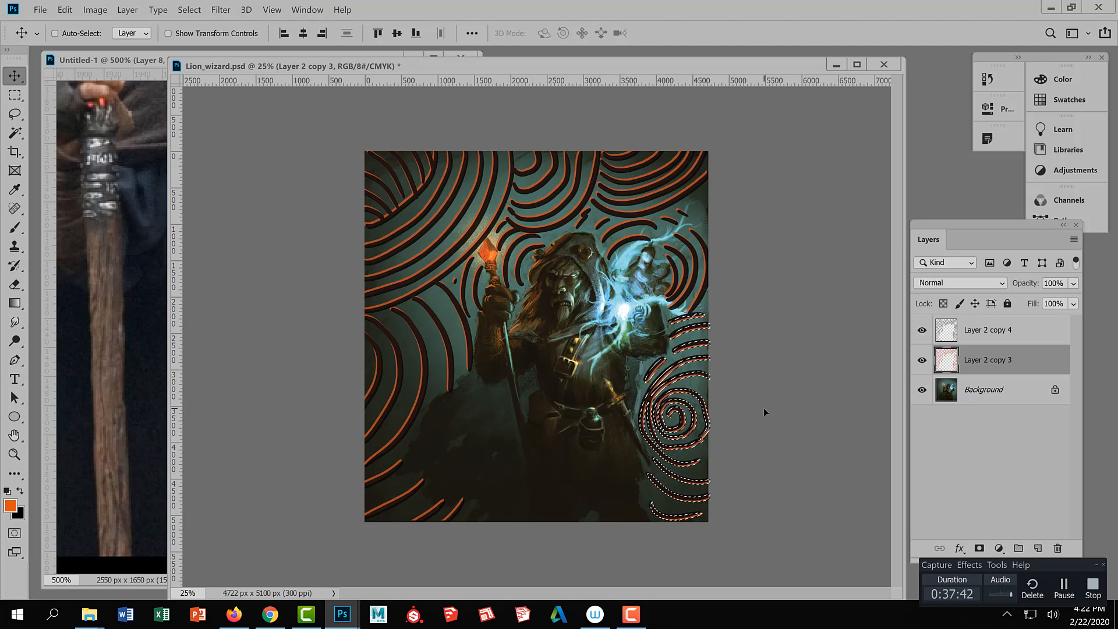
{"action": "key", "text": "ctrl"}
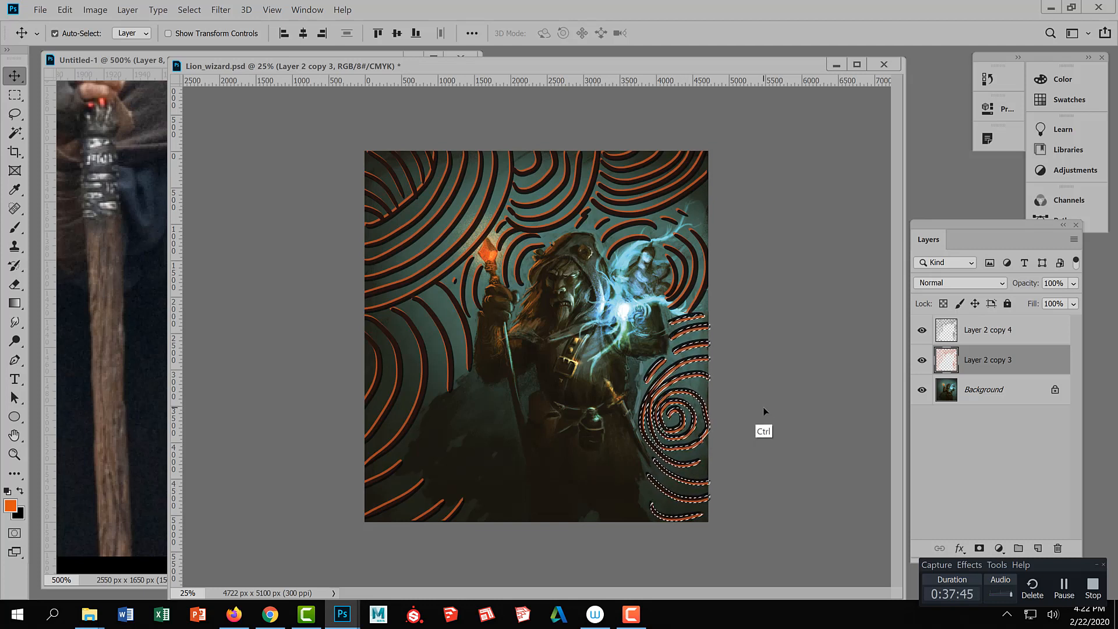
{"action": "key", "text": "ctrl+d"}
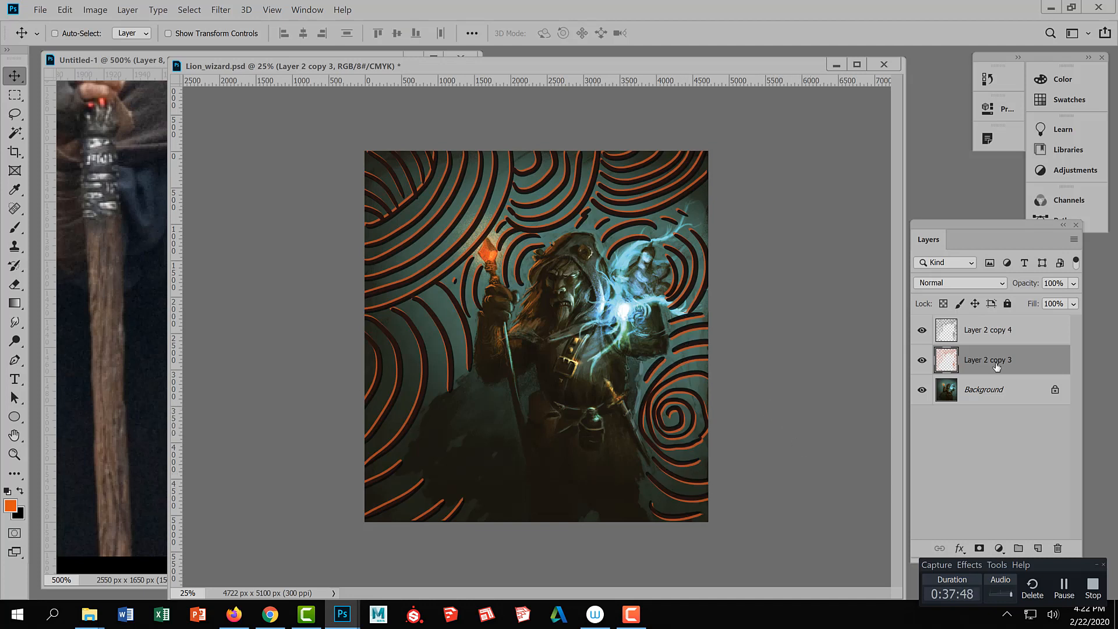
Lock the transparent pixels of Layer 2 copy 3 and sample a dark brown from the painting for the brush.
{"action": "left_click", "coordinate": [943, 303]}
{"action": "key", "text": "b"}
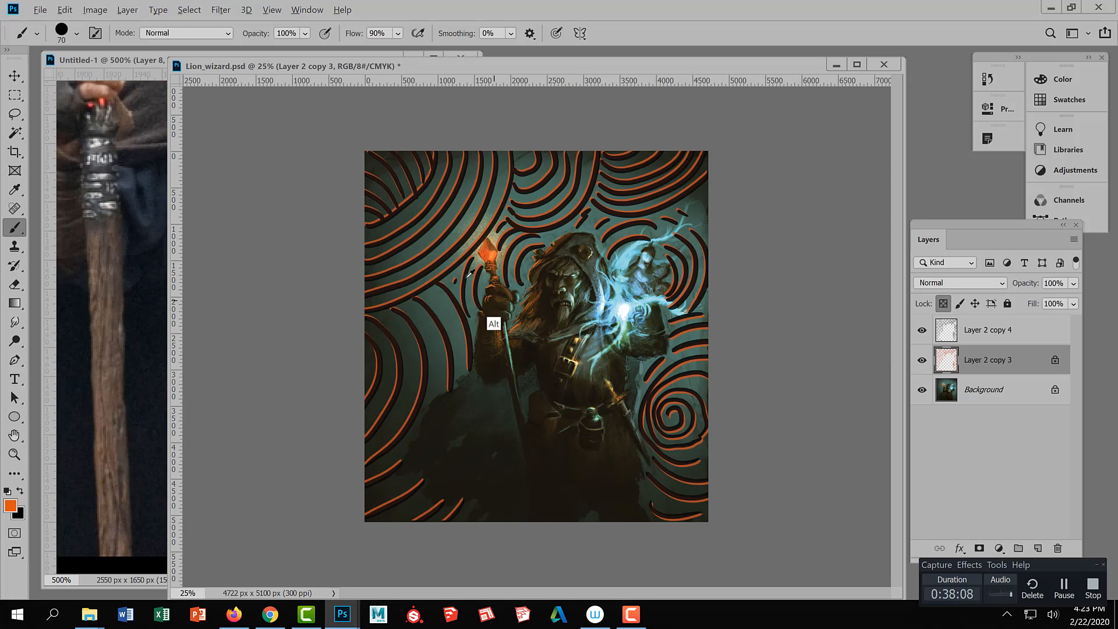
{"action": "left_click", "coordinate": [440, 302], "text": "alt"}
{"action": "key", "text": "alt"}
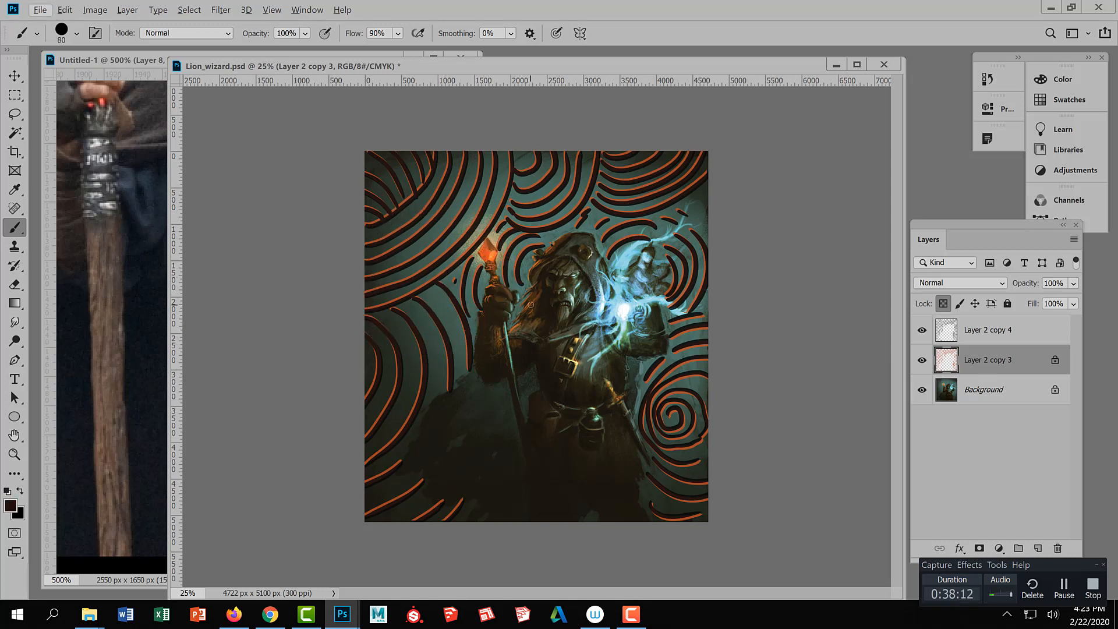
Enlarge the hard round brush to 1100 px and darken the orange edges of the arcs in the upper-left corner.
{"action": "key", "text": "bracketright"}
{"action": "key", "text": "bracketright"}
{"action": "key", "text": "bracketright"}
{"action": "key", "text": "bracketright"}
{"action": "key", "text": "bracketright"}
{"action": "key", "text": "bracketright"}
{"action": "key", "text": "bracketright"}
{"action": "key", "text": "bracketright"}
{"action": "key", "text": "bracketright"}
{"action": "key", "text": "bracketright"}
{"action": "key", "text": "bracketright"}
{"action": "key", "text": "bracketright"}
{"action": "key", "text": "bracketright"}
{"action": "key", "text": "bracketright"}
{"action": "key", "text": "bracketright"}
{"action": "key", "text": "bracketright"}
{"action": "mouse_move", "coordinate": [434, 133]}
{"action": "left_mouse_down"}
{"action": "mouse_move", "coordinate": [354, 239]}
{"action": "mouse_move", "coordinate": [416, 179]}
{"action": "mouse_move", "coordinate": [399, 212]}
{"action": "left_mouse_up"}
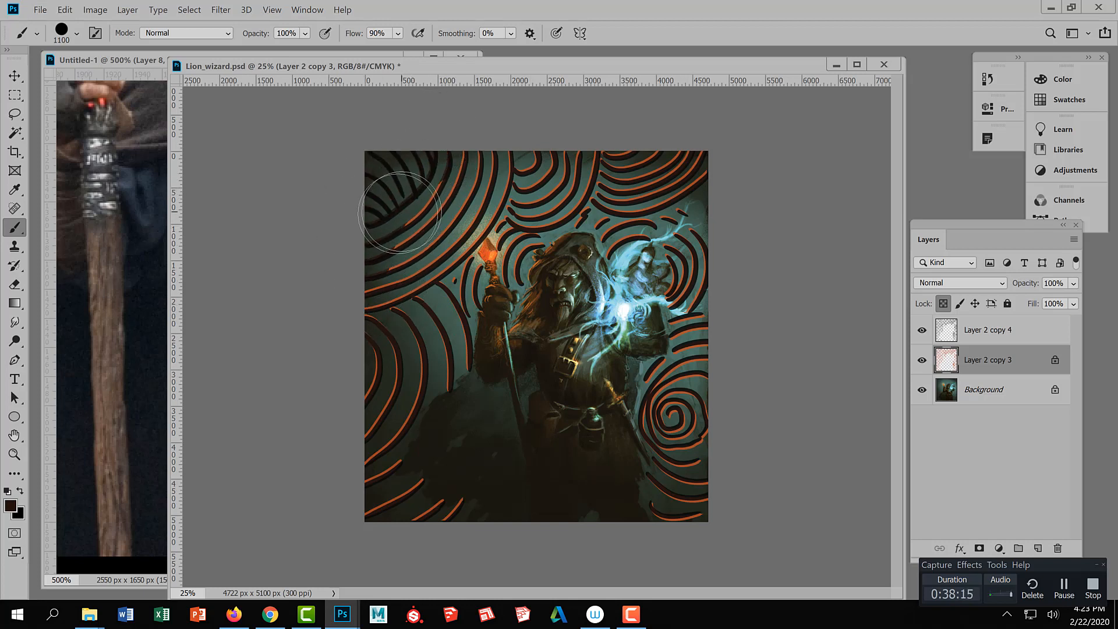
Choose a soft round brush, enlarge it to 900 px and darken the orange arc edges along the painting's left side.
{"action": "left_click", "coordinate": [77, 34]}
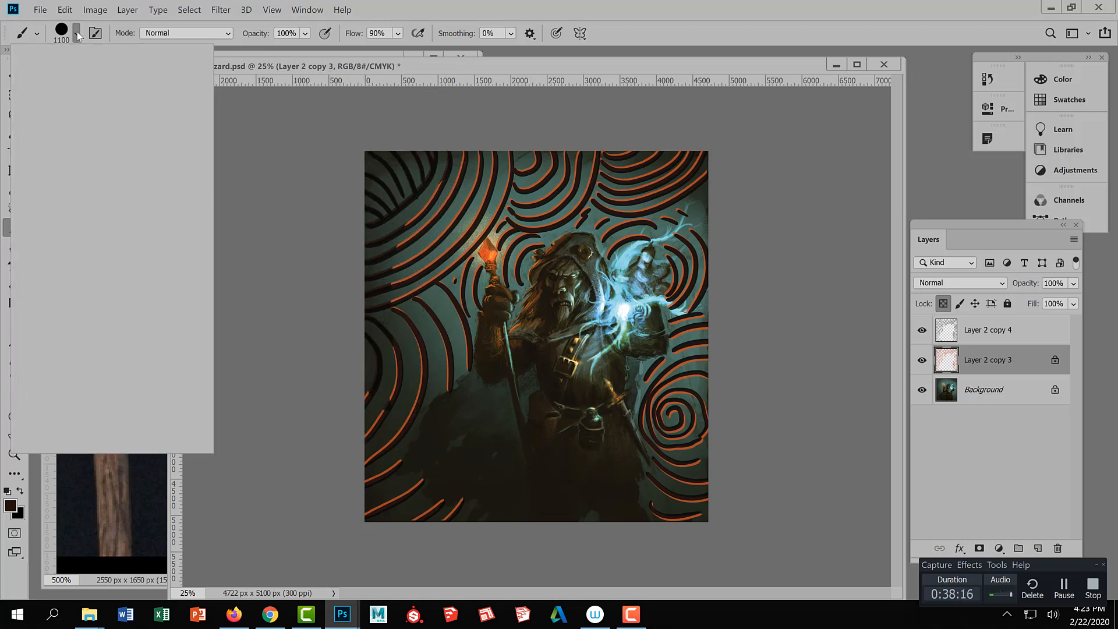
{"action": "left_click", "coordinate": [93, 241]}
{"action": "left_click", "coordinate": [429, 145]}
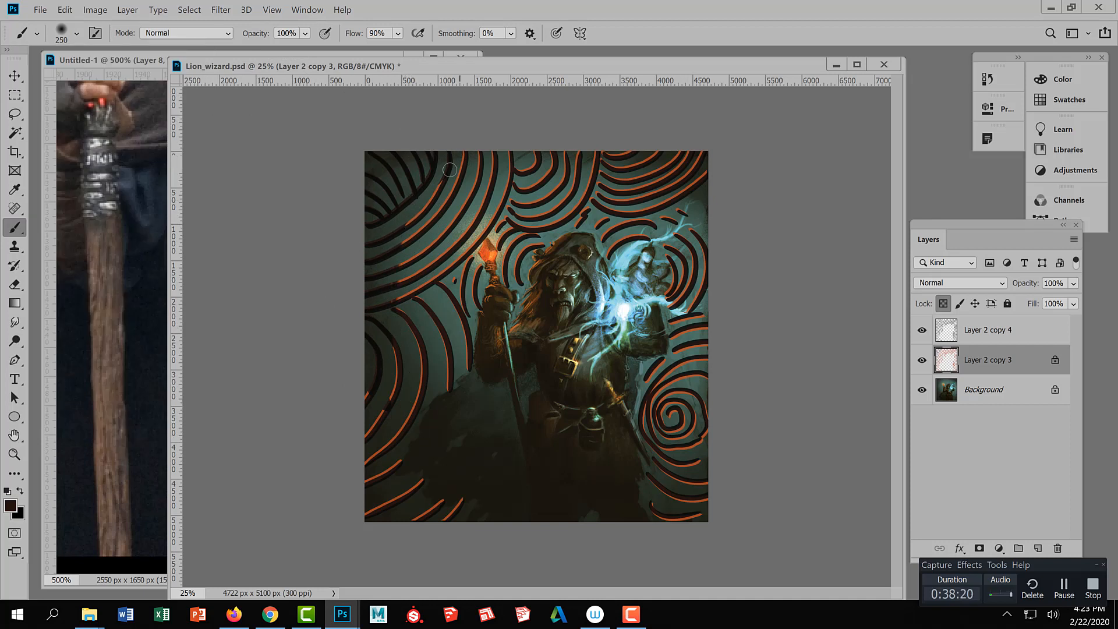
{"action": "key", "text": "bracketright"}
{"action": "key", "text": "bracketright"}
{"action": "key", "text": "bracketright"}
{"action": "key", "text": "bracketright"}
{"action": "key", "text": "bracketright"}
{"action": "key", "text": "bracketright"}
{"action": "key", "text": "bracketright"}
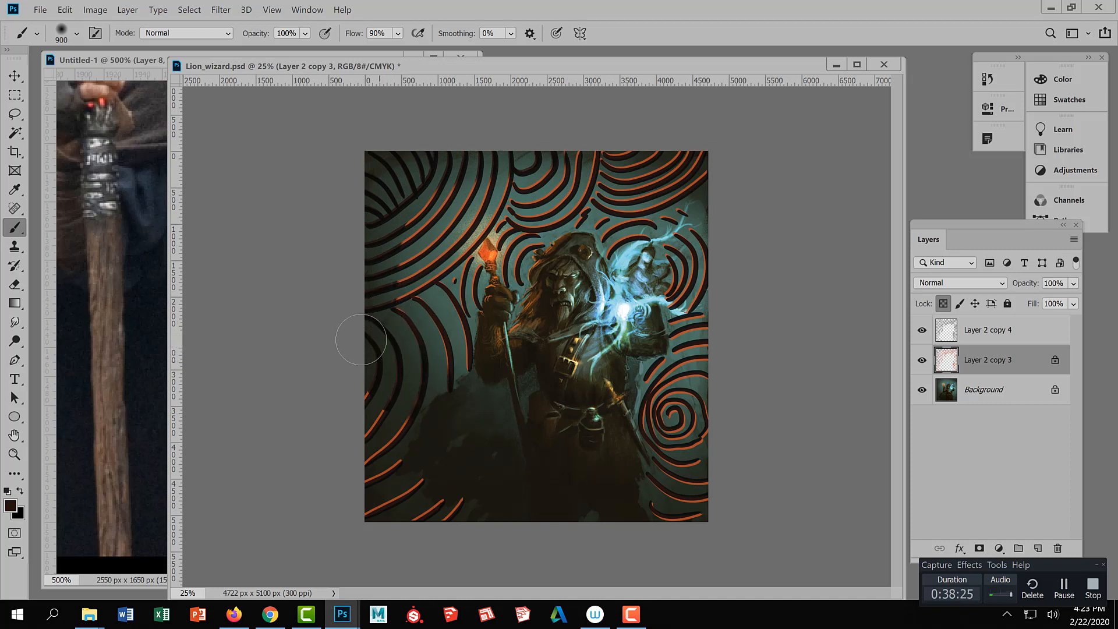
{"action": "mouse_move", "coordinate": [360, 339]}
{"action": "left_mouse_down"}
{"action": "mouse_move", "coordinate": [459, 465]}
{"action": "mouse_move", "coordinate": [361, 382]}
{"action": "mouse_move", "coordinate": [466, 538]}
{"action": "mouse_move", "coordinate": [365, 491]}
{"action": "mouse_move", "coordinate": [394, 533]}
{"action": "mouse_move", "coordinate": [470, 522]}
{"action": "mouse_move", "coordinate": [423, 484]}
{"action": "mouse_move", "coordinate": [381, 419]}
{"action": "mouse_move", "coordinate": [501, 483]}
{"action": "mouse_move", "coordinate": [421, 372]}
{"action": "mouse_move", "coordinate": [478, 386]}
{"action": "left_mouse_up"}
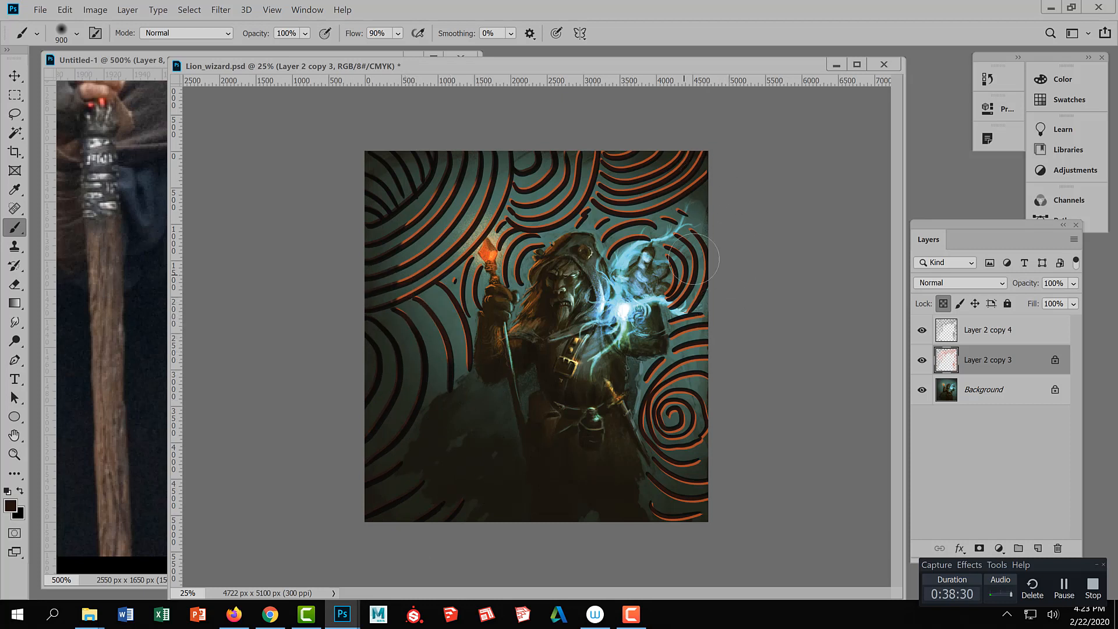
Sample light cyan from the magic glow and recolor the edges of the nearby arcs on the right side.
{"action": "key", "text": "alt"}
{"action": "left_click", "coordinate": [623, 316], "text": "alt"}
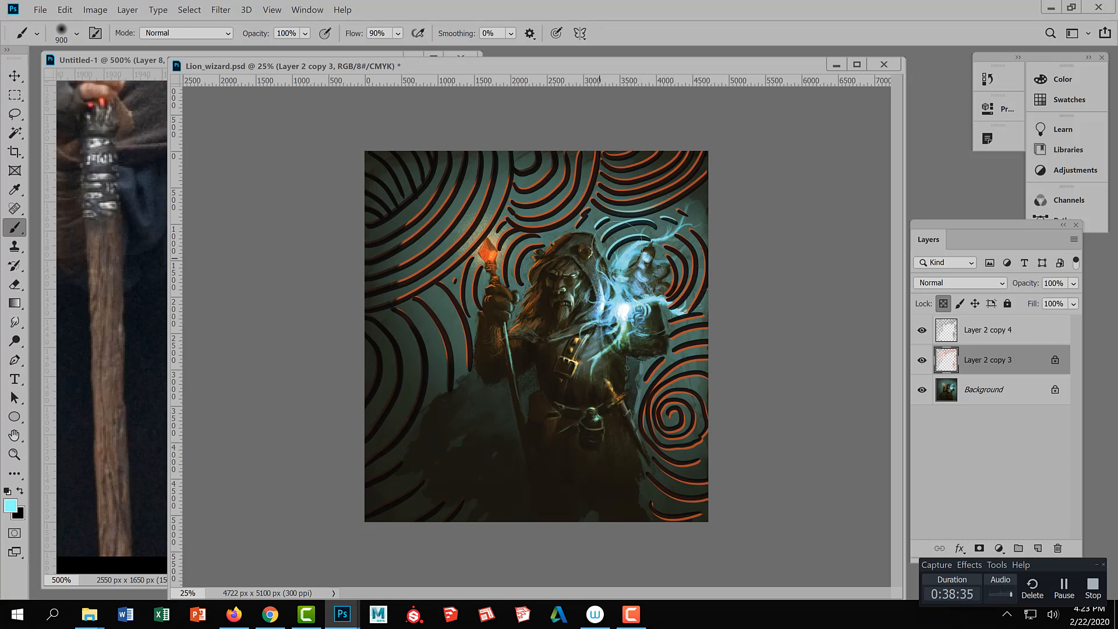
{"action": "mouse_move", "coordinate": [620, 248]}
{"action": "left_mouse_down"}
{"action": "mouse_move", "coordinate": [669, 213]}
{"action": "mouse_move", "coordinate": [578, 228]}
{"action": "mouse_move", "coordinate": [560, 245]}
{"action": "mouse_move", "coordinate": [667, 194]}
{"action": "mouse_move", "coordinate": [705, 210]}
{"action": "mouse_move", "coordinate": [663, 279]}
{"action": "mouse_move", "coordinate": [684, 302]}
{"action": "mouse_move", "coordinate": [641, 372]}
{"action": "mouse_move", "coordinate": [687, 408]}
{"action": "mouse_move", "coordinate": [707, 330]}
{"action": "left_mouse_up"}
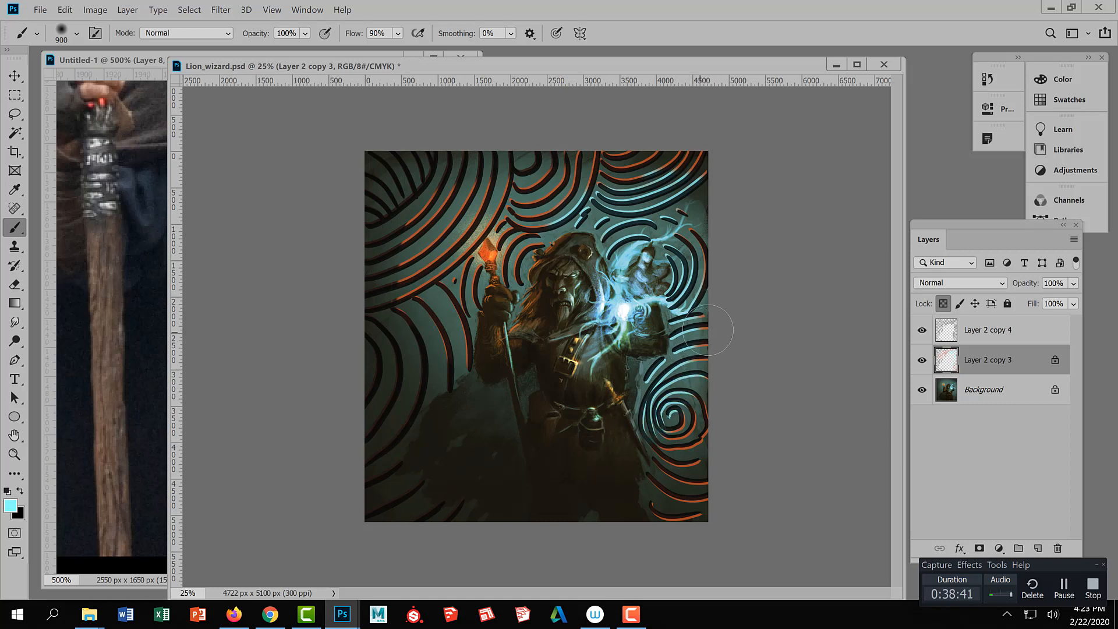
Sample dark brown from the shadows and darken the orange edges on the lower-right spiral and upper-right arcs, undoing the last stroke.
{"action": "left_click", "coordinate": [459, 416], "text": "alt"}
{"action": "mouse_move", "coordinate": [699, 422]}
{"action": "left_mouse_down"}
{"action": "mouse_move", "coordinate": [646, 432]}
{"action": "mouse_move", "coordinate": [725, 417]}
{"action": "mouse_move", "coordinate": [653, 504]}
{"action": "mouse_move", "coordinate": [659, 463]}
{"action": "mouse_move", "coordinate": [654, 475]}
{"action": "mouse_move", "coordinate": [666, 533]}
{"action": "mouse_move", "coordinate": [698, 526]}
{"action": "mouse_move", "coordinate": [746, 444]}
{"action": "mouse_move", "coordinate": [658, 457]}
{"action": "left_mouse_up"}
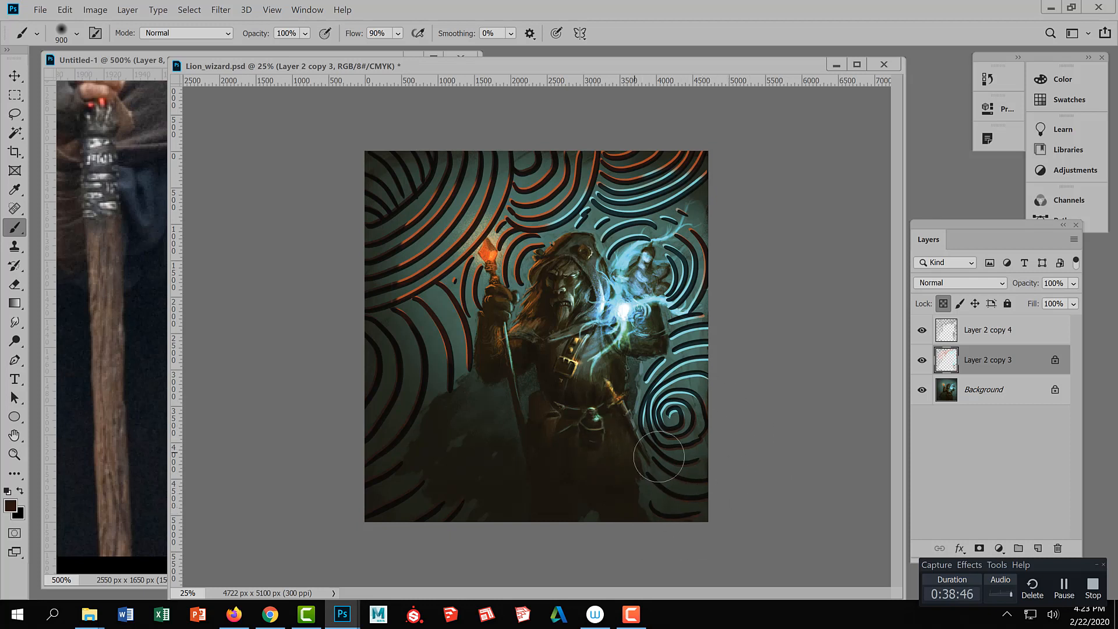
{"action": "mouse_move", "coordinate": [724, 169]}
{"action": "left_mouse_down"}
{"action": "mouse_move", "coordinate": [584, 140]}
{"action": "mouse_move", "coordinate": [604, 156]}
{"action": "mouse_move", "coordinate": [524, 183]}
{"action": "mouse_move", "coordinate": [553, 187]}
{"action": "mouse_move", "coordinate": [559, 203]}
{"action": "mouse_move", "coordinate": [526, 265]}
{"action": "mouse_move", "coordinate": [525, 170]}
{"action": "mouse_move", "coordinate": [431, 204]}
{"action": "mouse_move", "coordinate": [458, 375]}
{"action": "mouse_move", "coordinate": [426, 298]}
{"action": "mouse_move", "coordinate": [552, 404]}
{"action": "mouse_move", "coordinate": [586, 177]}
{"action": "mouse_move", "coordinate": [585, 203]}
{"action": "mouse_move", "coordinate": [550, 234]}
{"action": "mouse_move", "coordinate": [599, 185]}
{"action": "mouse_move", "coordinate": [696, 170]}
{"action": "mouse_move", "coordinate": [641, 183]}
{"action": "mouse_move", "coordinate": [679, 153]}
{"action": "left_mouse_up"}
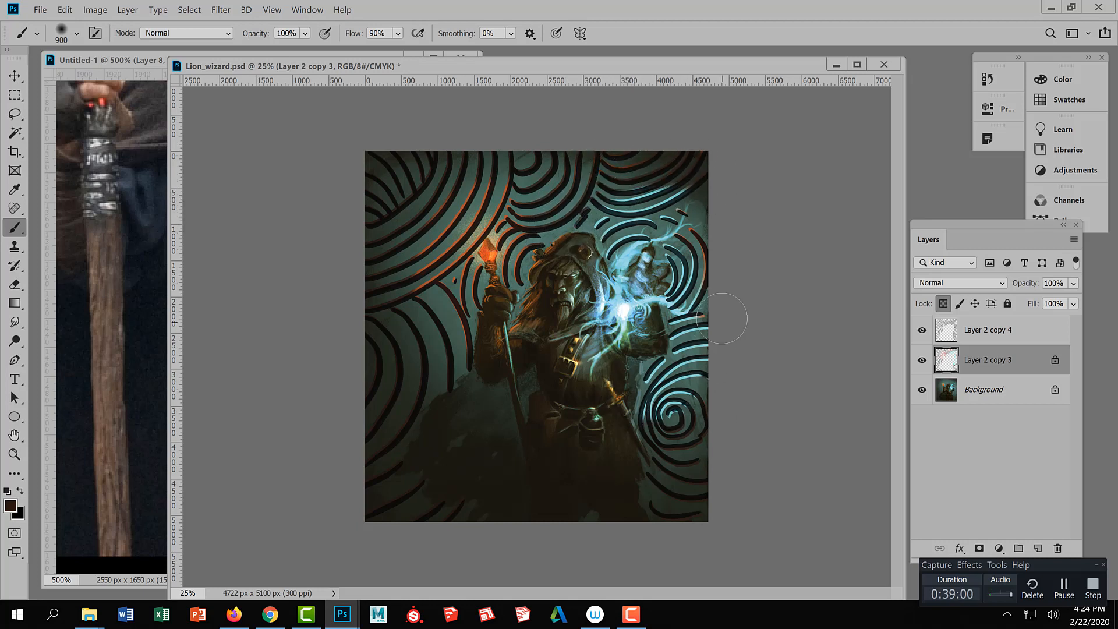
{"action": "mouse_move", "coordinate": [660, 420]}
{"action": "left_mouse_down"}
{"action": "mouse_move", "coordinate": [702, 321]}
{"action": "mouse_move", "coordinate": [648, 394]}
{"action": "mouse_move", "coordinate": [711, 313]}
{"action": "left_mouse_up"}
{"action": "key", "text": "ctrl+z"}
Merge Layer 2 copy 4 with Layer 2 copy 3 and set the result to Soft Light at 34% opacity.
{"action": "left_click", "coordinate": [989, 335]}
{"action": "left_click", "coordinate": [994, 361], "text": "ctrl"}
{"action": "key", "text": "ctrl+e"}
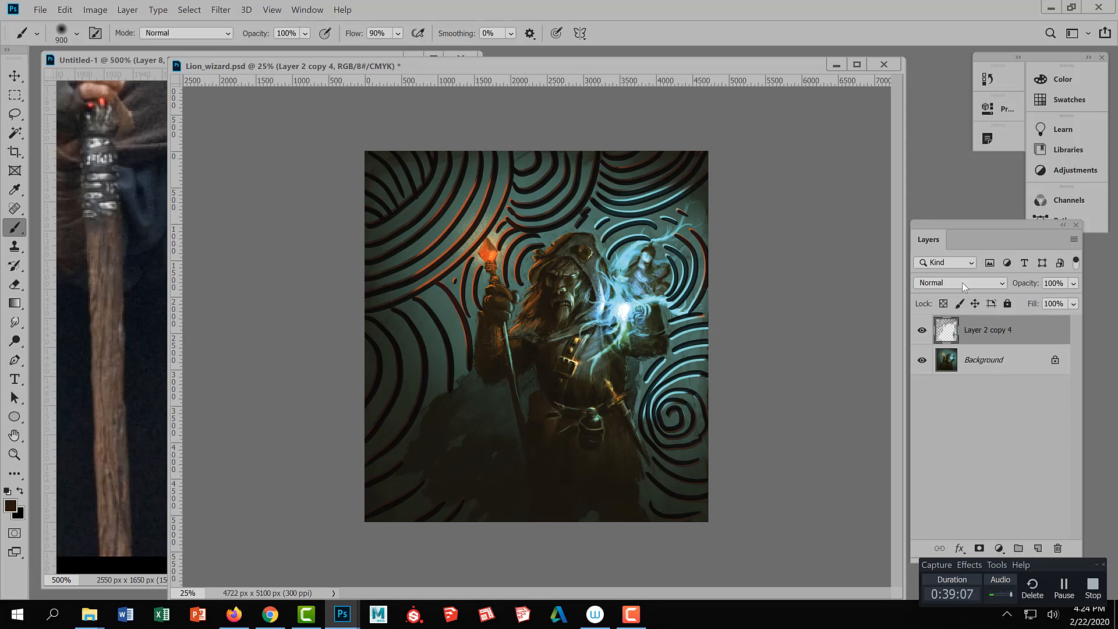
{"action": "left_click", "coordinate": [961, 283]}
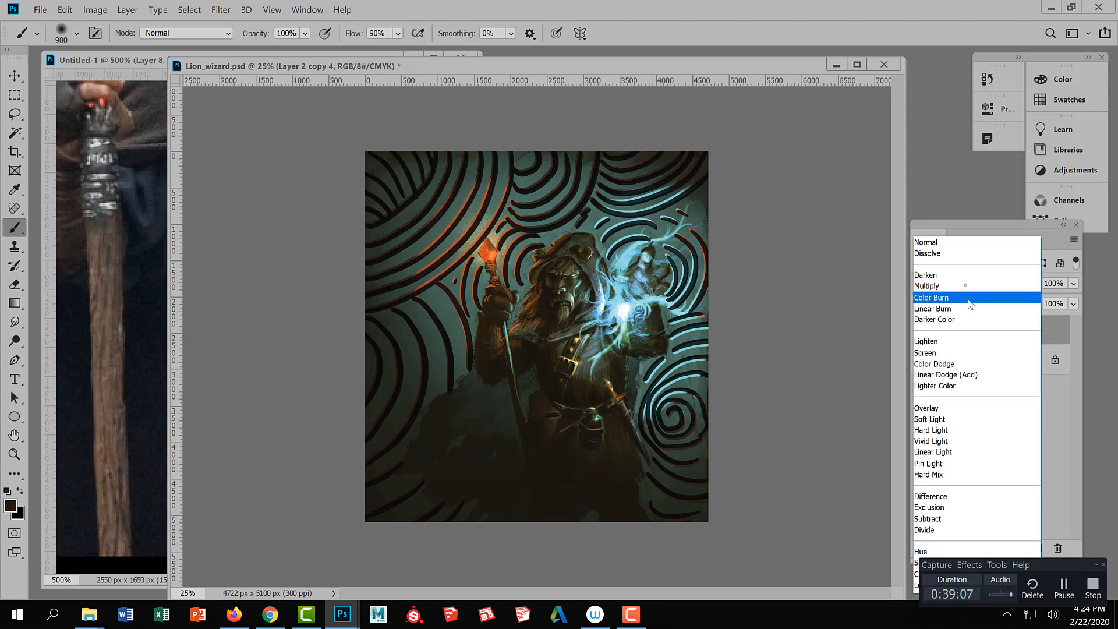
{"action": "left_click", "coordinate": [944, 419]}
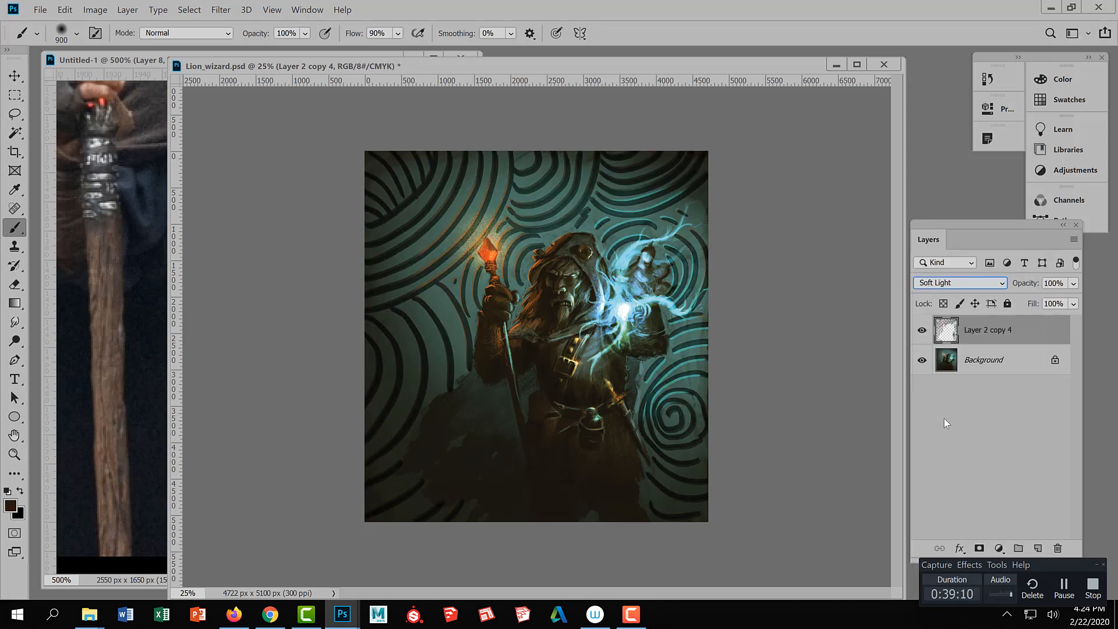
{"action": "left_click_drag", "start_coordinate": [1072, 283], "coordinate": [1047, 300]}
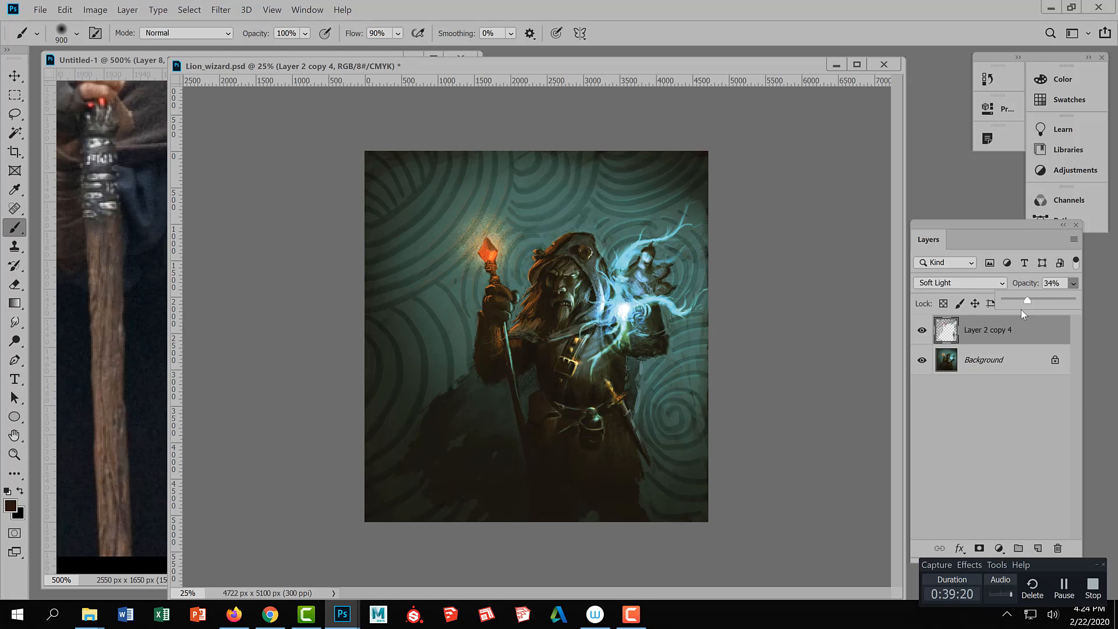
Hide the merged arc layer, Layer 2 copy 4, and clear the layer selection.
{"action": "left_click", "coordinate": [921, 330]}
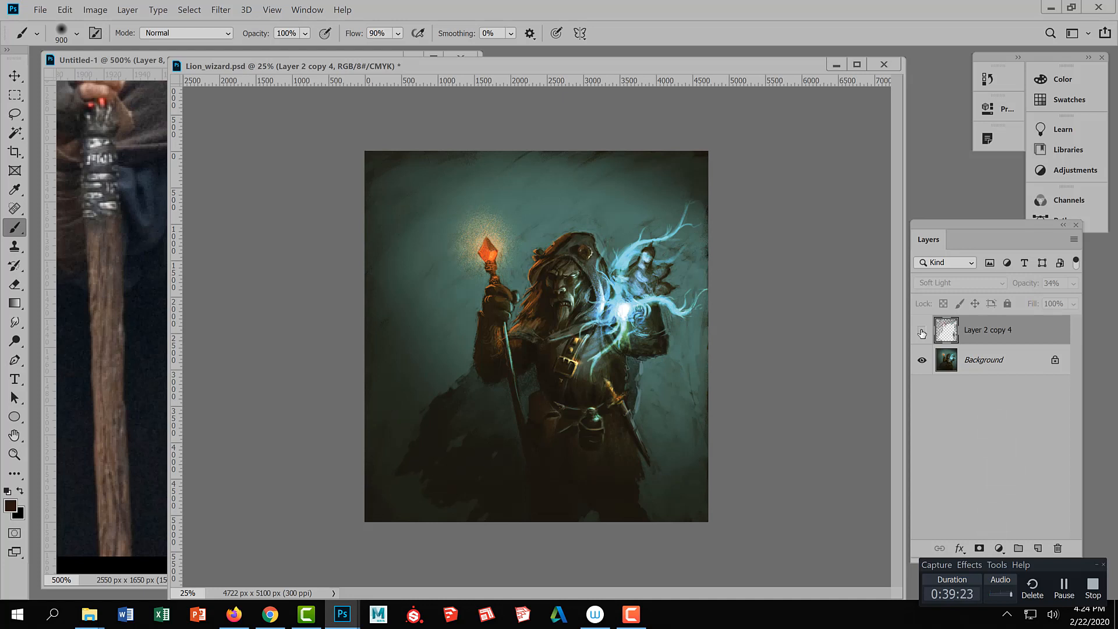
{"action": "left_click", "coordinate": [991, 355]}
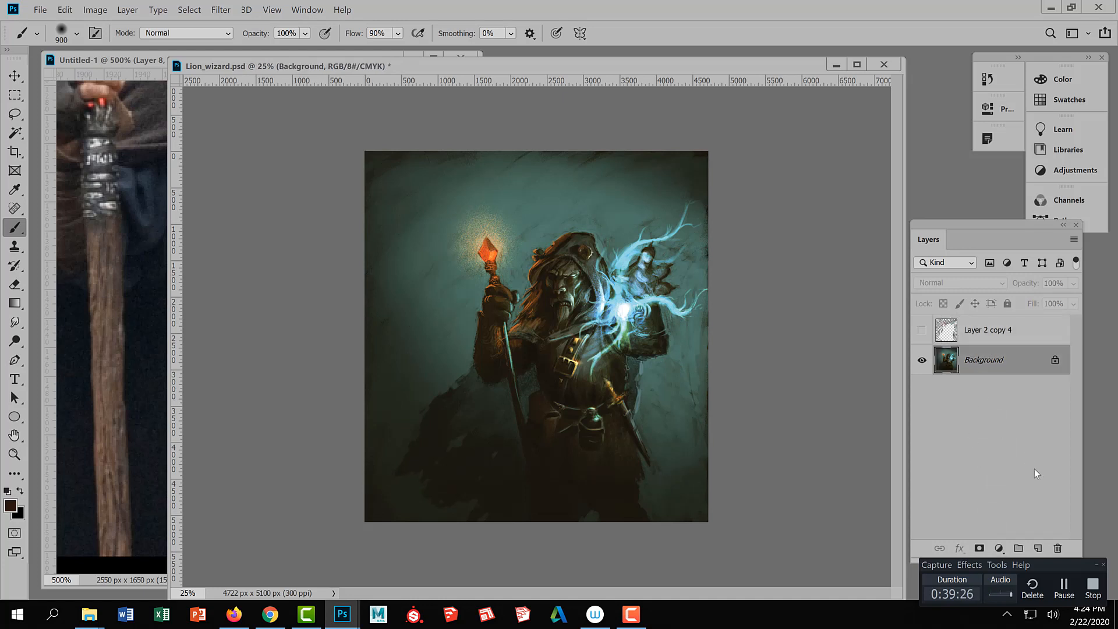
{"action": "left_click_drag", "start_coordinate": [1038, 548], "coordinate": [983, 446]}
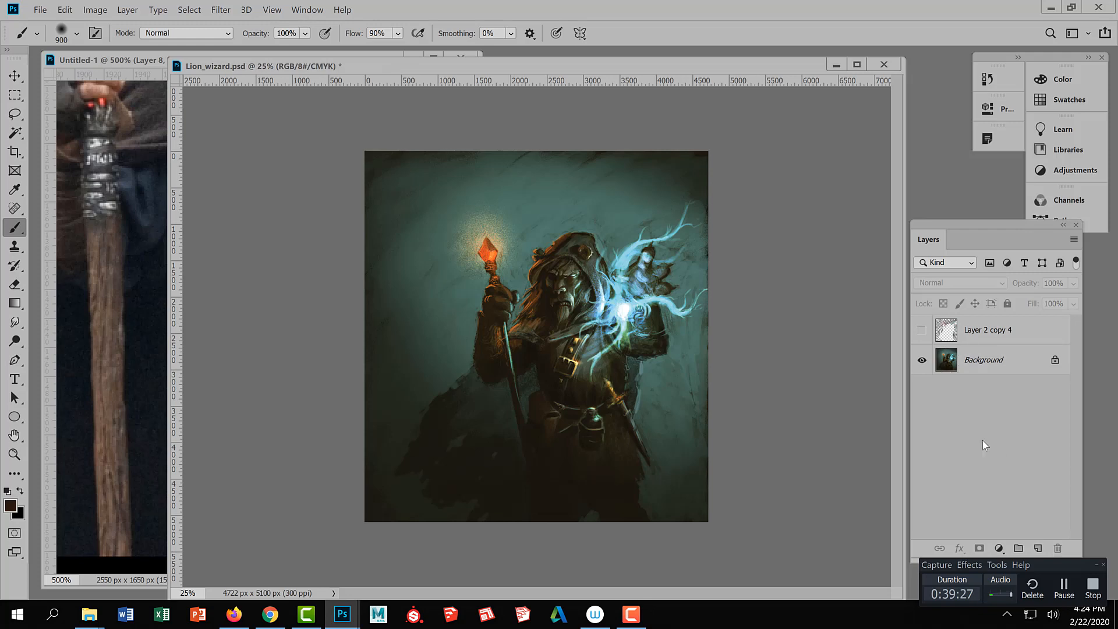
Switch to Chrome and browse the druid stone carving image results for a Newgrange kerbstone photo with carved spirals.
{"action": "left_click", "coordinate": [270, 614]}
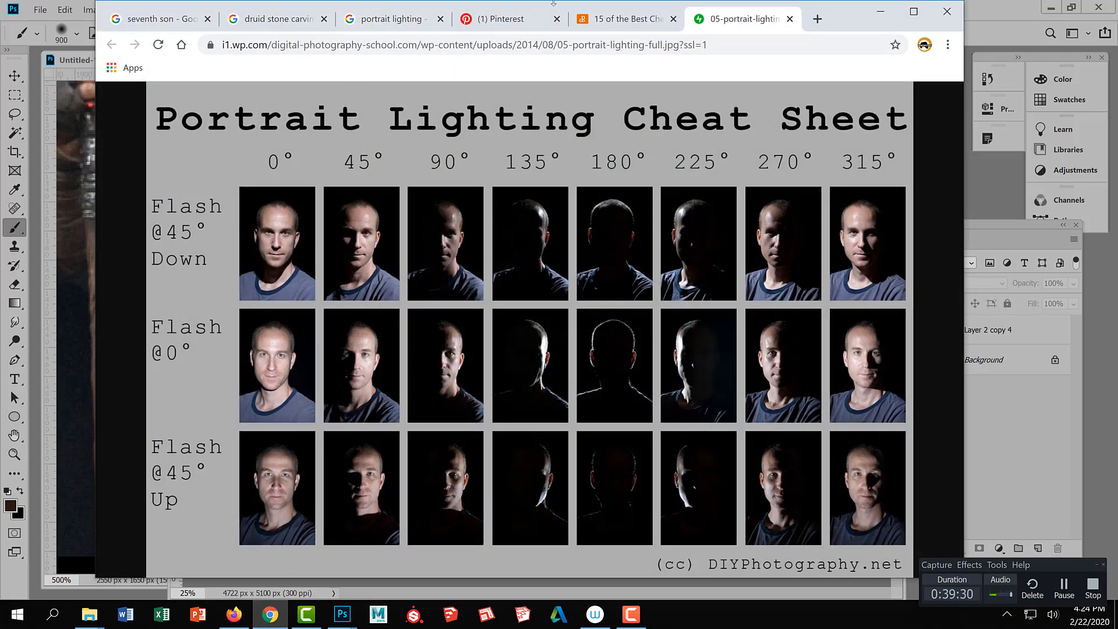
{"action": "left_click", "coordinate": [298, 24]}
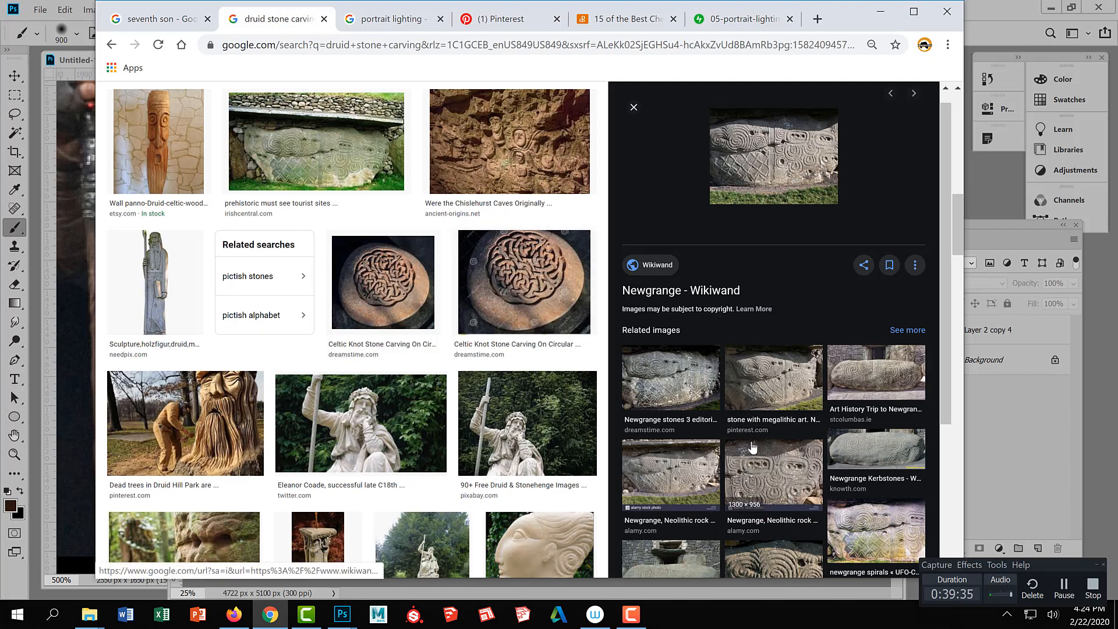
{"action": "scroll", "coordinate": [747, 463], "scroll_direction": "down", "scroll_amount": 4}
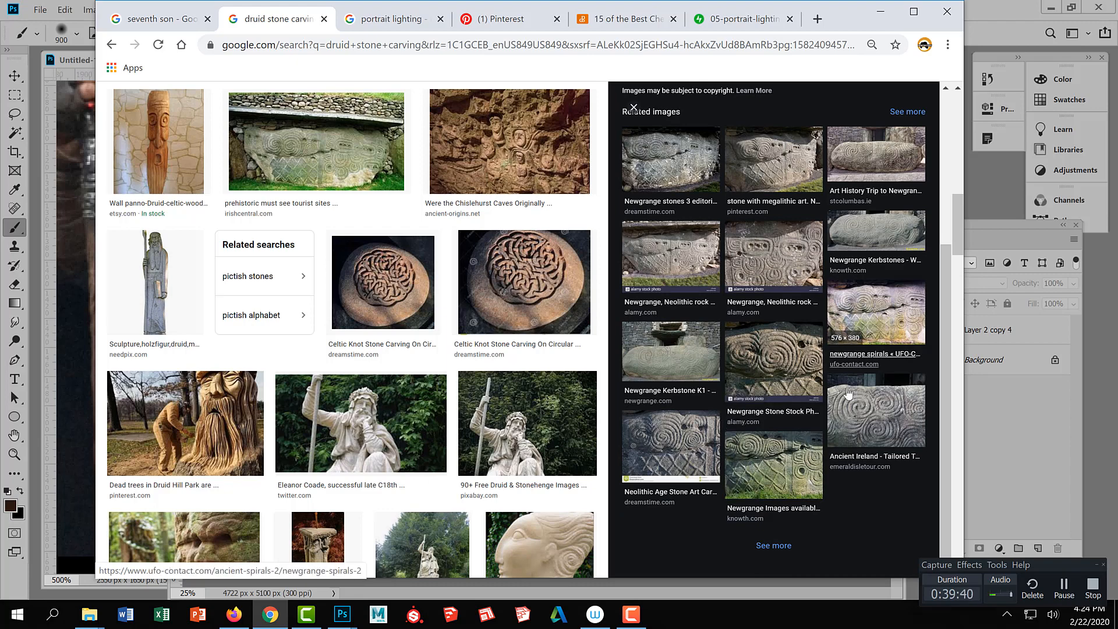
{"action": "left_click", "coordinate": [884, 423]}
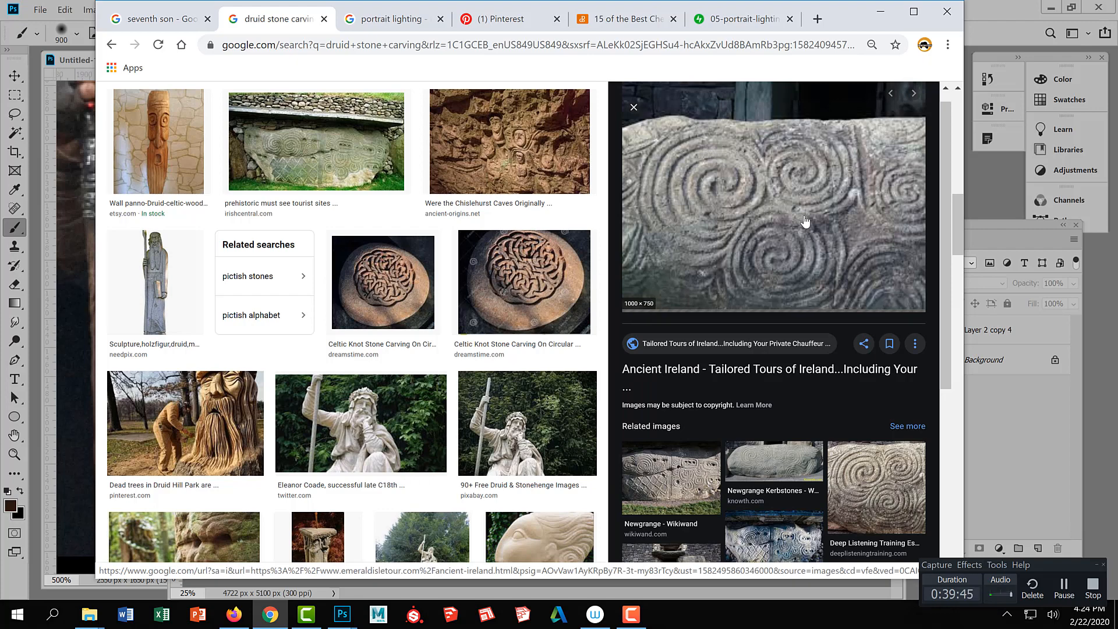
{"action": "left_click", "coordinate": [857, 459]}
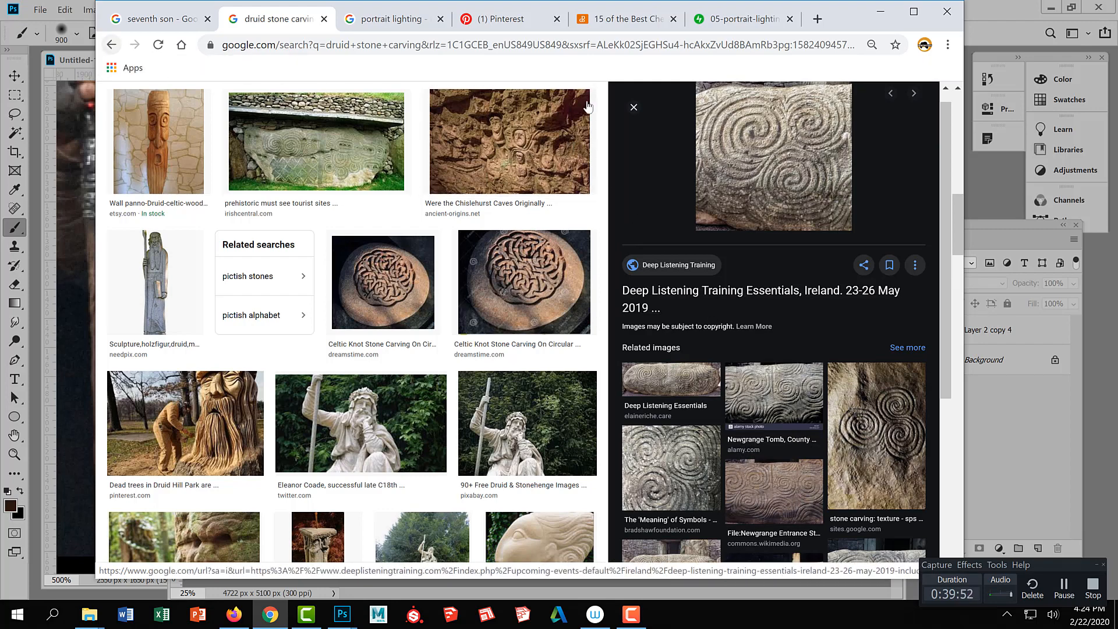
{"action": "left_click", "coordinate": [890, 93]}
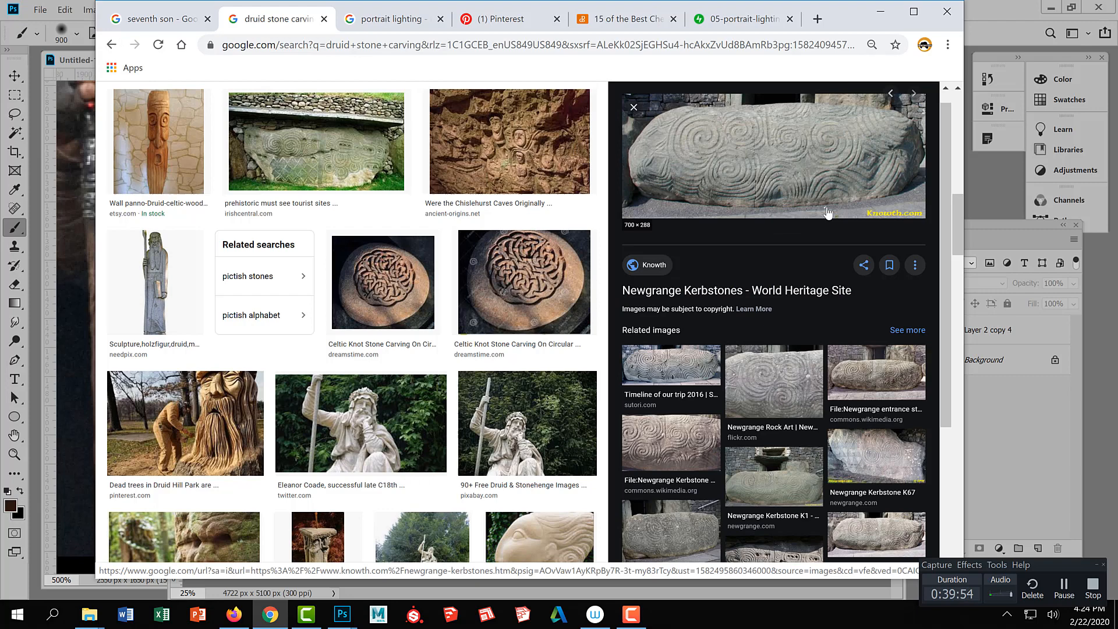
Open the Newgrange Kerbstones page on knowth.com and copy the image of the K1 entrance stone.
{"action": "left_click", "coordinate": [802, 167]}
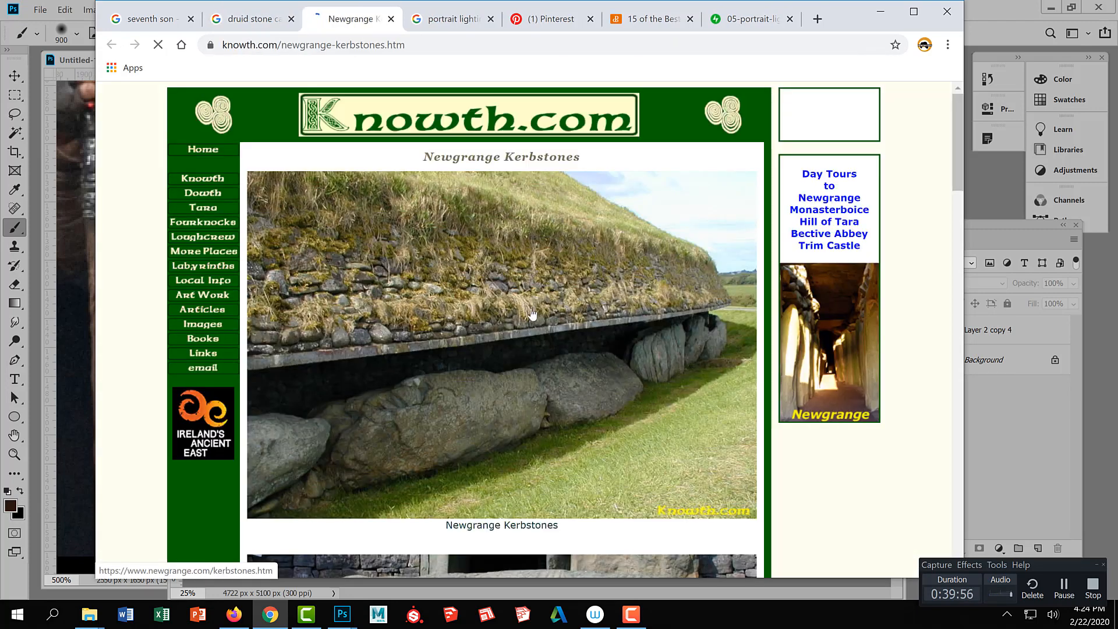
{"action": "scroll", "coordinate": [532, 314], "scroll_direction": "down", "scroll_amount": 6}
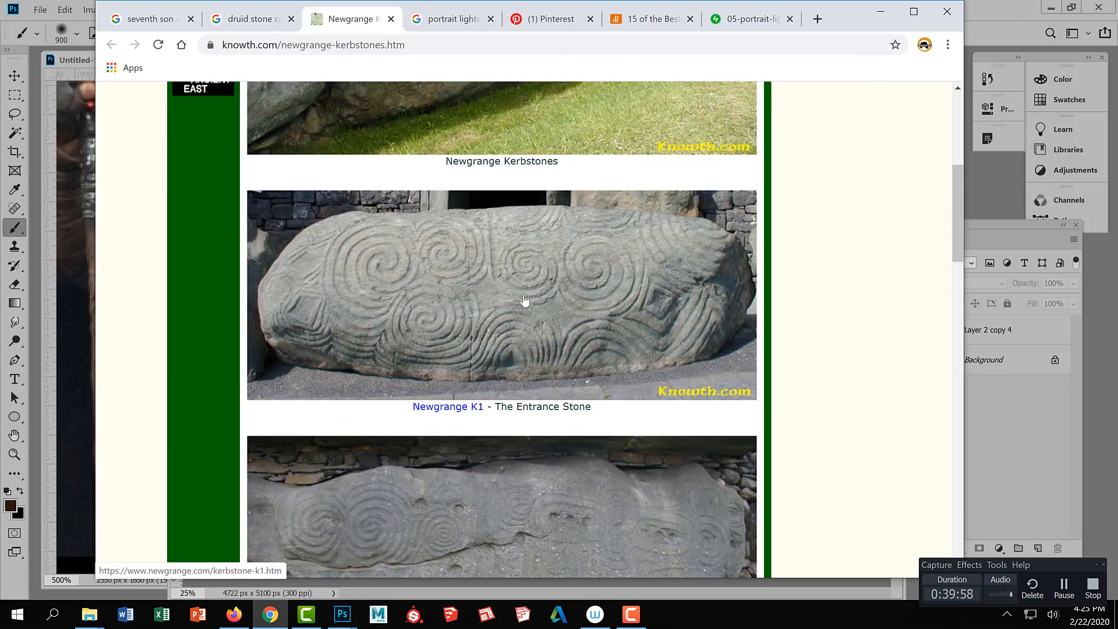
{"action": "right_click", "coordinate": [523, 296]}
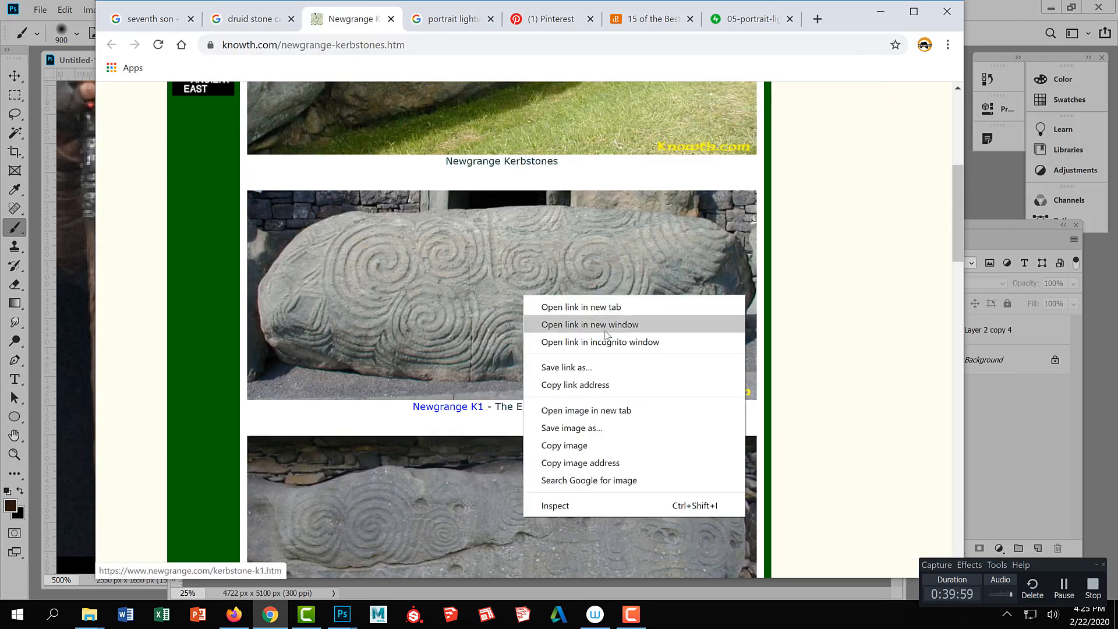
{"action": "left_click", "coordinate": [571, 445]}
Switch back to Photoshop and paste the copied stone image onto a new layer directly above Background.
{"action": "left_click", "coordinate": [991, 176]}
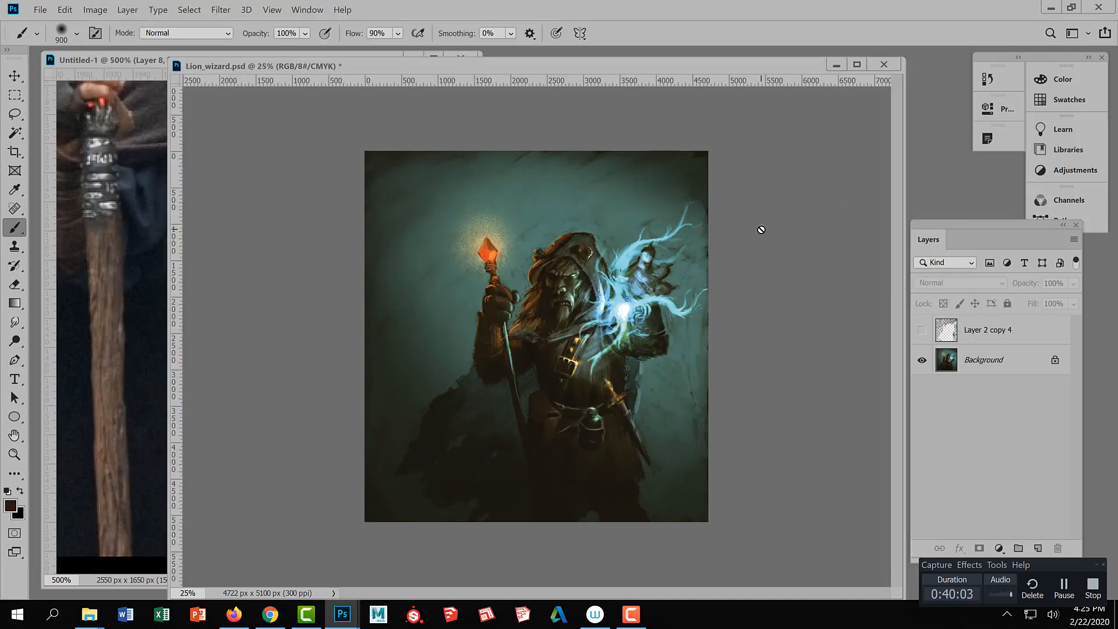
{"action": "key", "text": "ctrl+v"}
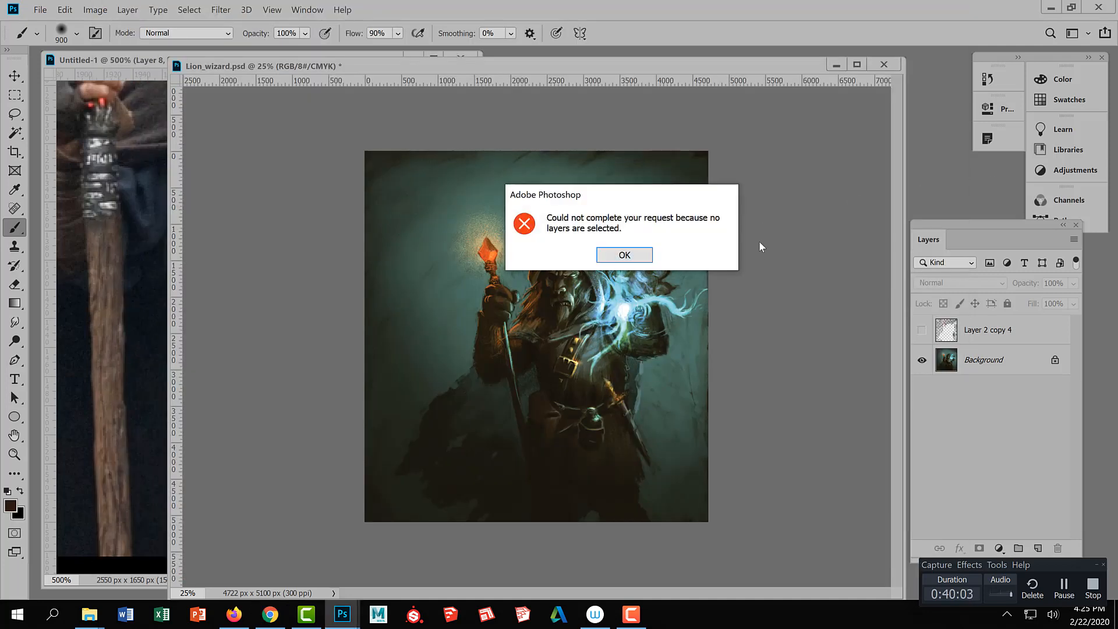
{"action": "left_click", "coordinate": [627, 257]}
{"action": "left_click", "coordinate": [948, 357]}
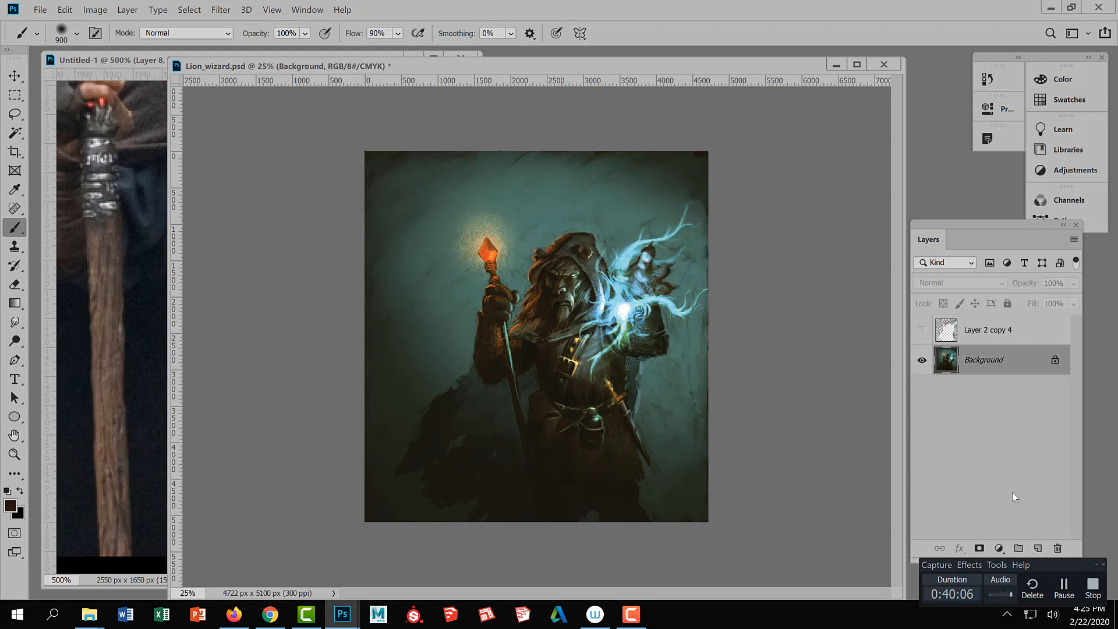
{"action": "left_click", "coordinate": [1037, 547]}
{"action": "key", "text": "ctrl+v"}
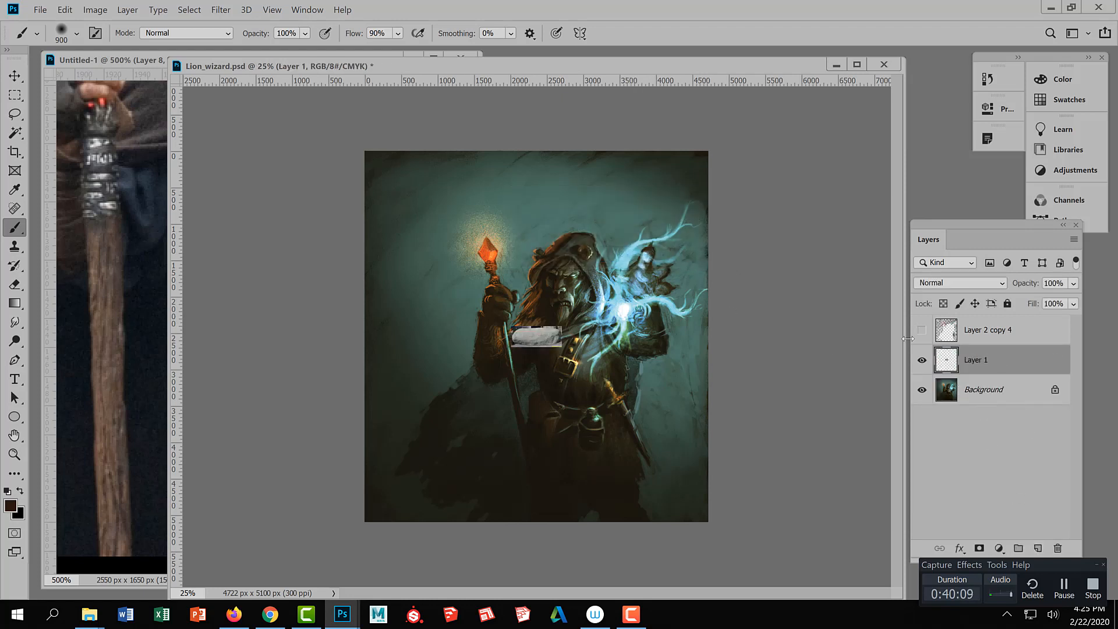
Move the pasted stone photo and scale it to about 503% across the upper part of the painting.
{"action": "left_click", "coordinate": [15, 76]}
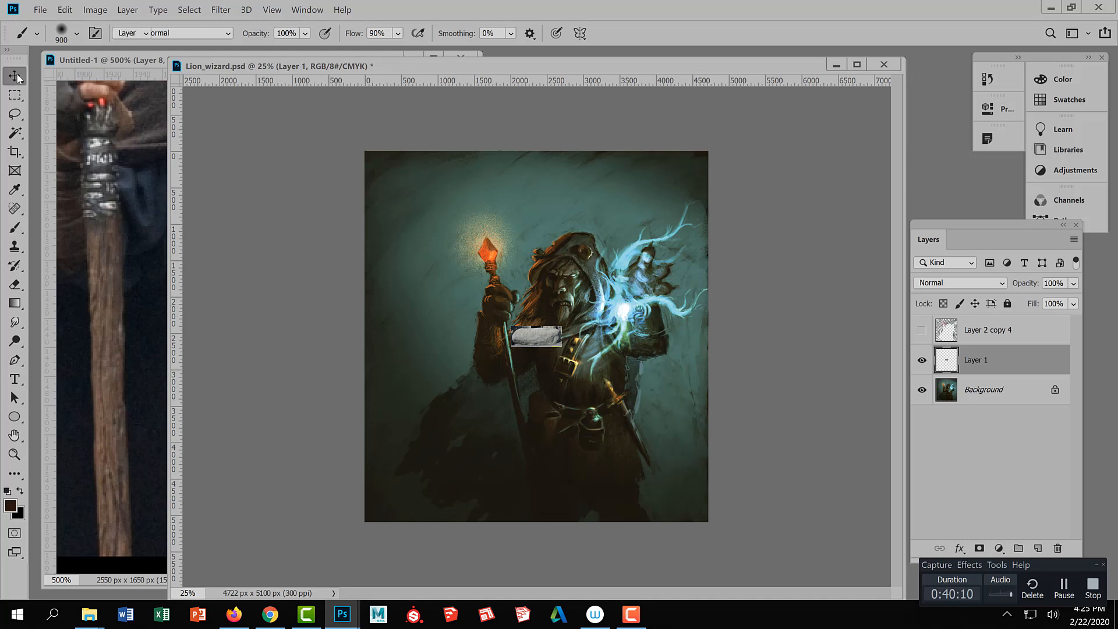
{"action": "left_click_drag", "start_coordinate": [526, 340], "coordinate": [636, 275]}
{"action": "key", "text": "ctrl+t"}
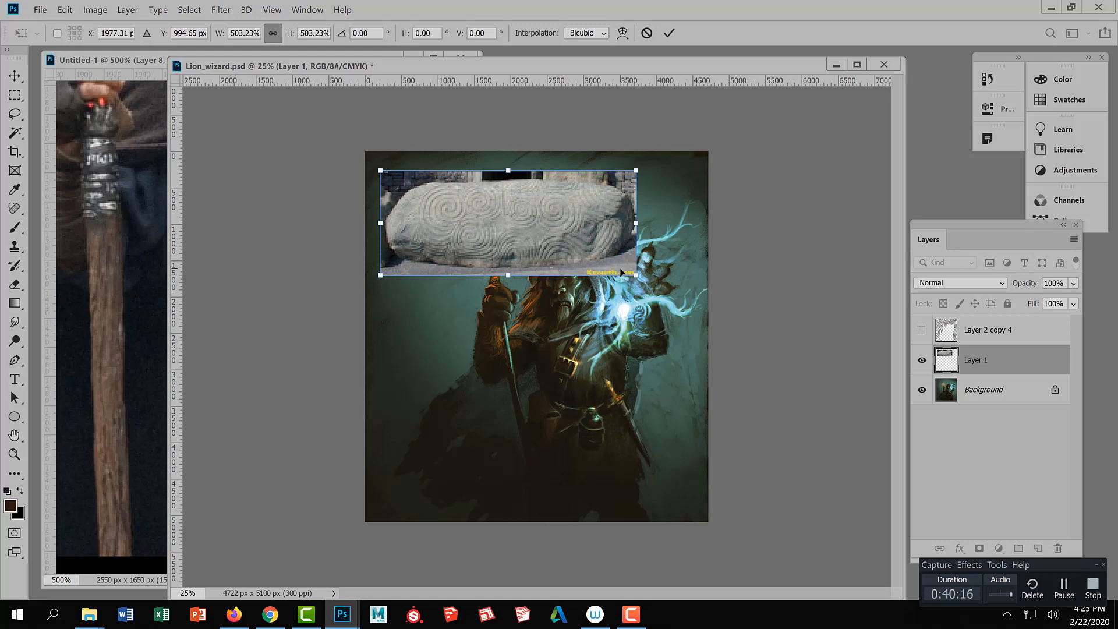
{"action": "key", "text": "Return"}
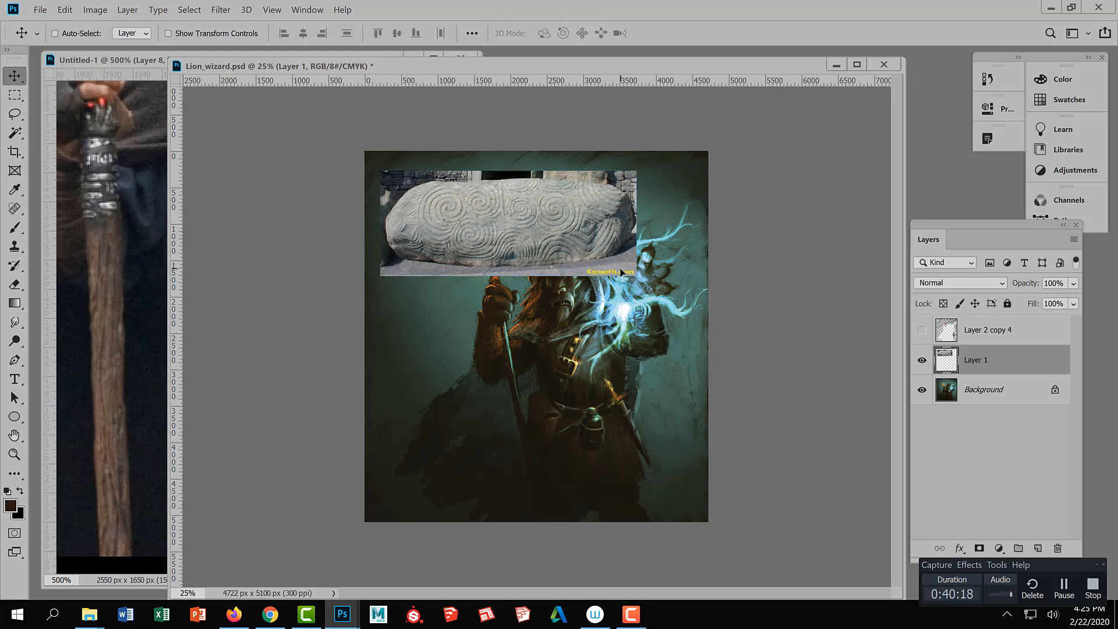
Erase the surroundings and outer edges of the stone photo with a soft eraser, leaving only the carved spirals.
{"action": "key", "text": "e"}
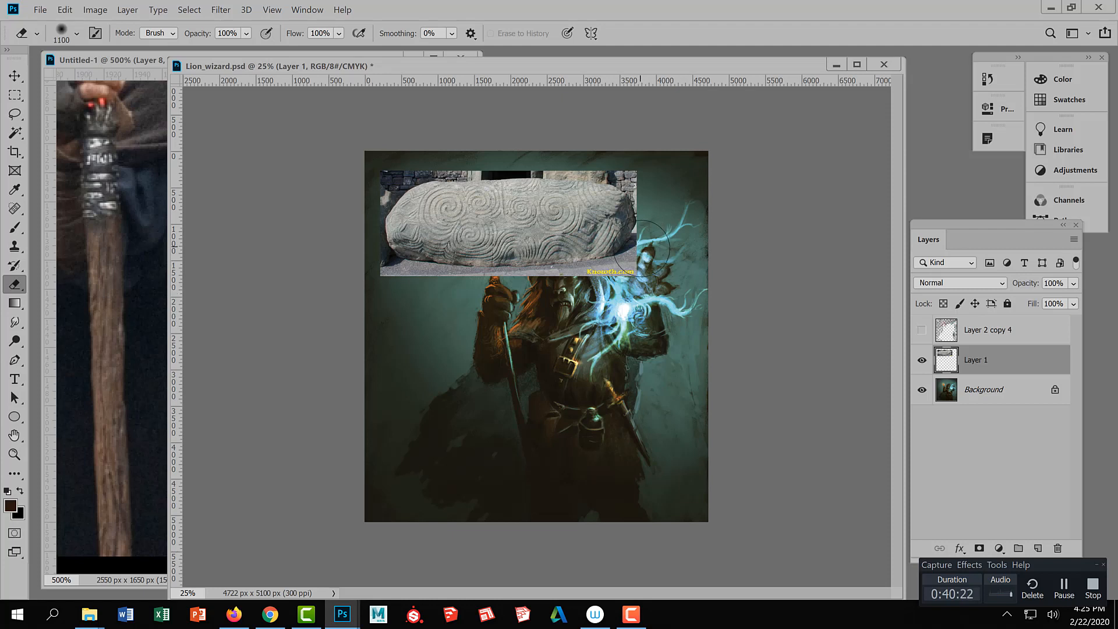
{"action": "key", "text": "bracketright"}
{"action": "key", "text": "bracketright"}
{"action": "key", "text": "bracketright"}
{"action": "key", "text": "bracketright"}
{"action": "key", "text": "bracketright"}
{"action": "key", "text": "bracketright"}
{"action": "mouse_move", "coordinate": [630, 242]}
{"action": "left_mouse_down"}
{"action": "mouse_move", "coordinate": [602, 273]}
{"action": "mouse_move", "coordinate": [553, 303]}
{"action": "mouse_move", "coordinate": [553, 283]}
{"action": "mouse_move", "coordinate": [509, 287]}
{"action": "mouse_move", "coordinate": [564, 273]}
{"action": "mouse_move", "coordinate": [481, 280]}
{"action": "mouse_move", "coordinate": [556, 286]}
{"action": "mouse_move", "coordinate": [495, 295]}
{"action": "mouse_move", "coordinate": [506, 286]}
{"action": "mouse_move", "coordinate": [371, 259]}
{"action": "mouse_move", "coordinate": [503, 272]}
{"action": "mouse_move", "coordinate": [364, 271]}
{"action": "mouse_move", "coordinate": [373, 198]}
{"action": "mouse_move", "coordinate": [379, 209]}
{"action": "mouse_move", "coordinate": [378, 191]}
{"action": "mouse_move", "coordinate": [419, 153]}
{"action": "mouse_move", "coordinate": [376, 209]}
{"action": "mouse_move", "coordinate": [457, 161]}
{"action": "mouse_move", "coordinate": [547, 160]}
{"action": "mouse_move", "coordinate": [384, 173]}
{"action": "mouse_move", "coordinate": [400, 173]}
{"action": "mouse_move", "coordinate": [351, 213]}
{"action": "mouse_move", "coordinate": [362, 260]}
{"action": "mouse_move", "coordinate": [398, 278]}
{"action": "mouse_move", "coordinate": [451, 272]}
{"action": "mouse_move", "coordinate": [376, 220]}
{"action": "mouse_move", "coordinate": [406, 255]}
{"action": "left_mouse_up"}
{"action": "key", "text": "bracketleft"}
{"action": "key", "text": "bracketleft"}
{"action": "key", "text": "bracketleft"}
{"action": "mouse_move", "coordinate": [547, 165]}
{"action": "left_mouse_down"}
{"action": "mouse_move", "coordinate": [443, 176]}
{"action": "mouse_move", "coordinate": [505, 163]}
{"action": "mouse_move", "coordinate": [615, 164]}
{"action": "mouse_move", "coordinate": [497, 164]}
{"action": "mouse_move", "coordinate": [464, 175]}
{"action": "mouse_move", "coordinate": [583, 172]}
{"action": "mouse_move", "coordinate": [519, 165]}
{"action": "mouse_move", "coordinate": [451, 177]}
{"action": "mouse_move", "coordinate": [636, 168]}
{"action": "mouse_move", "coordinate": [660, 180]}
{"action": "mouse_move", "coordinate": [612, 179]}
{"action": "mouse_move", "coordinate": [637, 182]}
{"action": "mouse_move", "coordinate": [635, 221]}
{"action": "mouse_move", "coordinate": [610, 166]}
{"action": "left_mouse_up"}
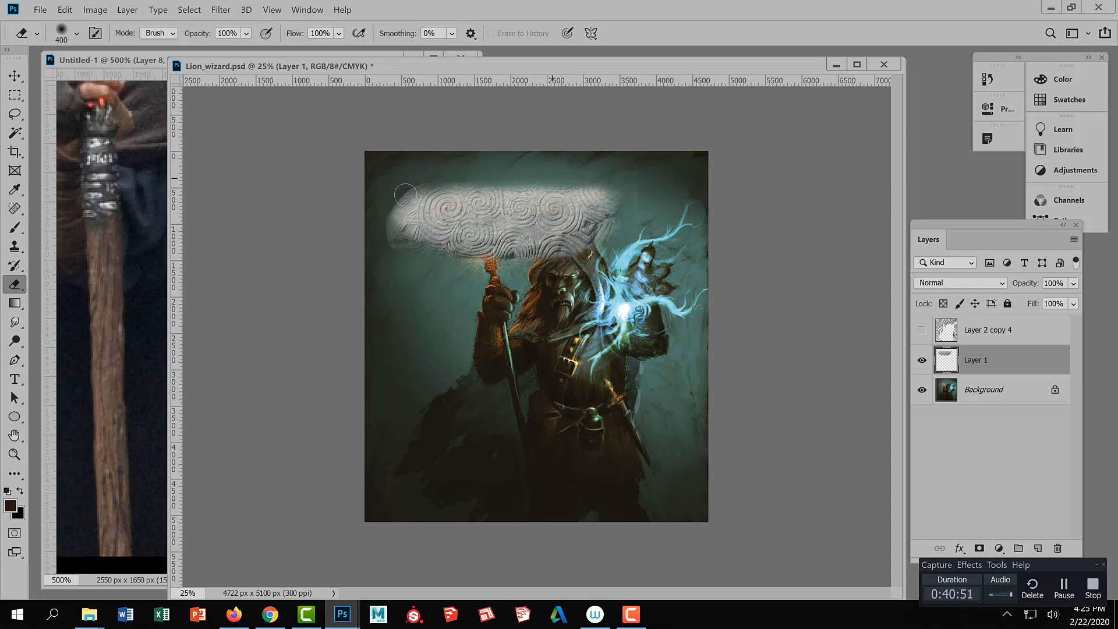
{"action": "mouse_move", "coordinate": [404, 194]}
{"action": "left_mouse_down"}
{"action": "mouse_move", "coordinate": [407, 185]}
{"action": "mouse_move", "coordinate": [391, 208]}
{"action": "left_mouse_up"}
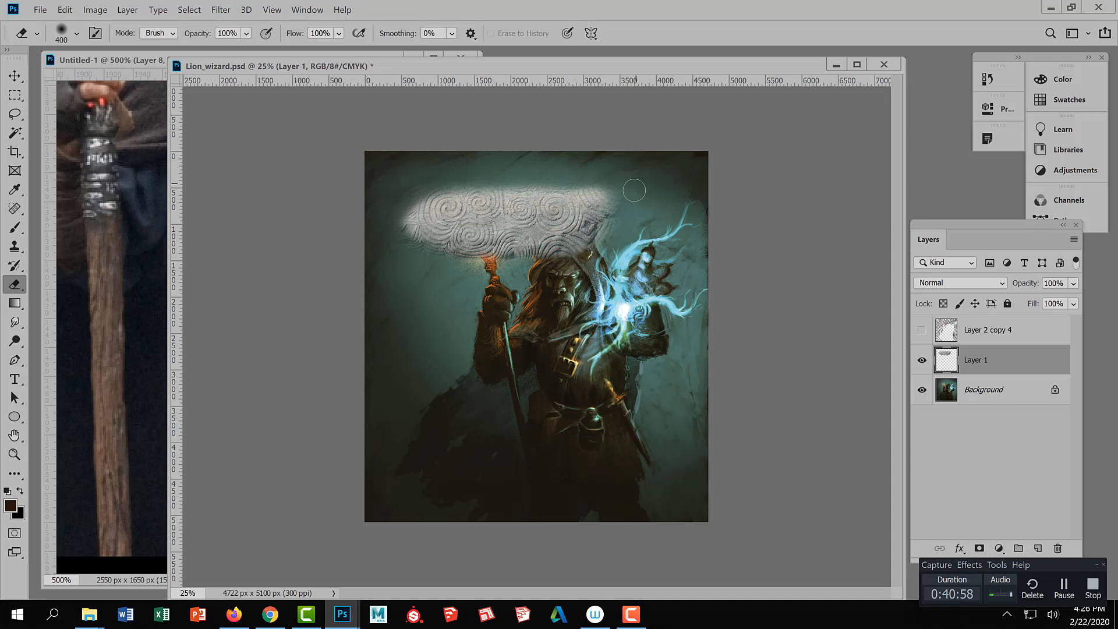
Set the carving layer to Overlay, then rotate it about 143° and scale it to about 119% over the upper-left background.
{"action": "left_click", "coordinate": [959, 283]}
{"action": "left_click", "coordinate": [945, 406]}
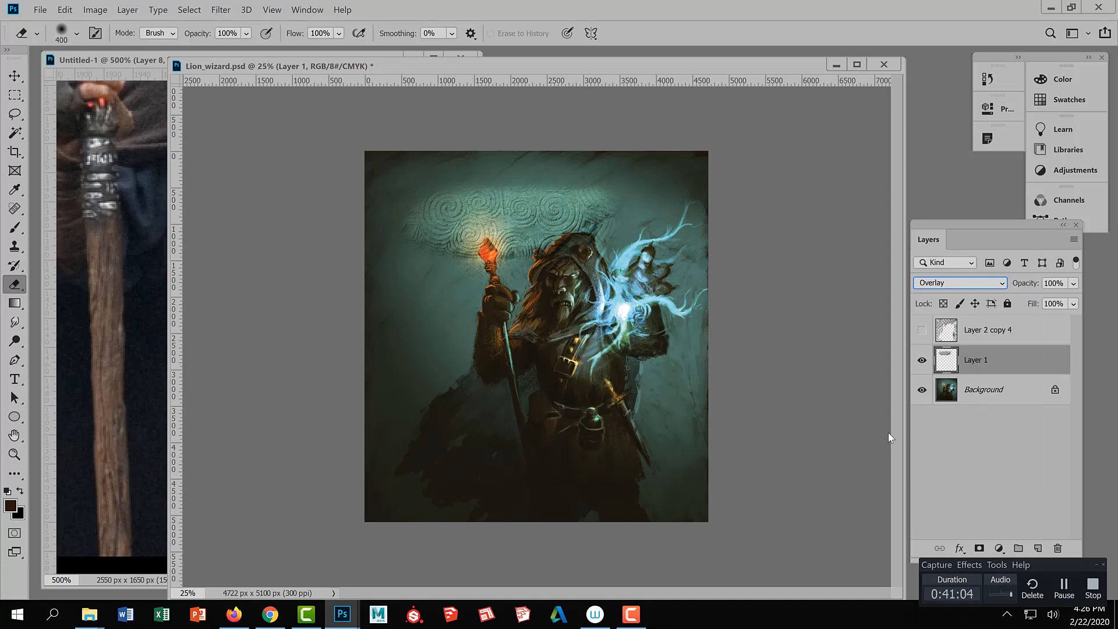
{"action": "key", "text": "ctrl+t"}
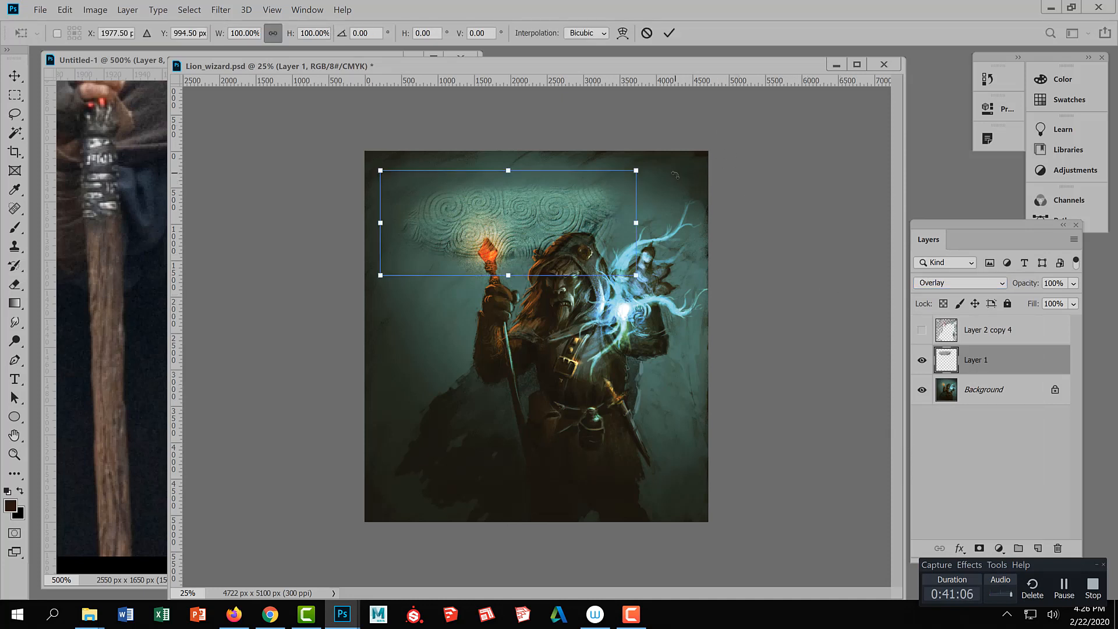
{"action": "left_click_drag", "start_coordinate": [674, 175], "coordinate": [431, 349]}
{"action": "left_click_drag", "start_coordinate": [577, 195], "coordinate": [527, 183]}
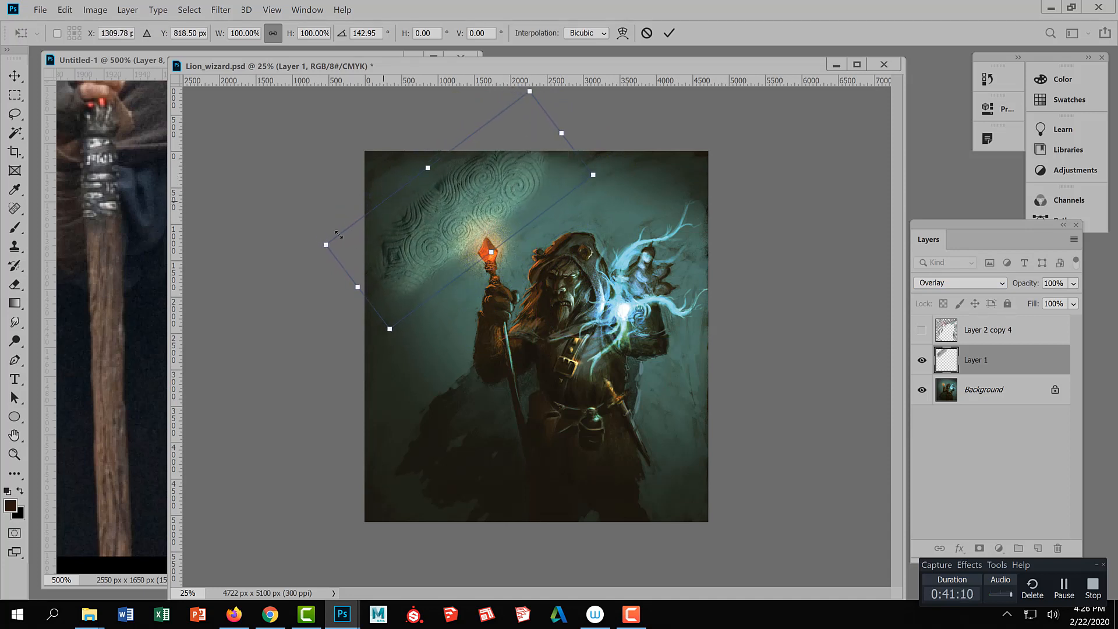
{"action": "left_click_drag", "start_coordinate": [297, 235], "coordinate": [246, 248]}
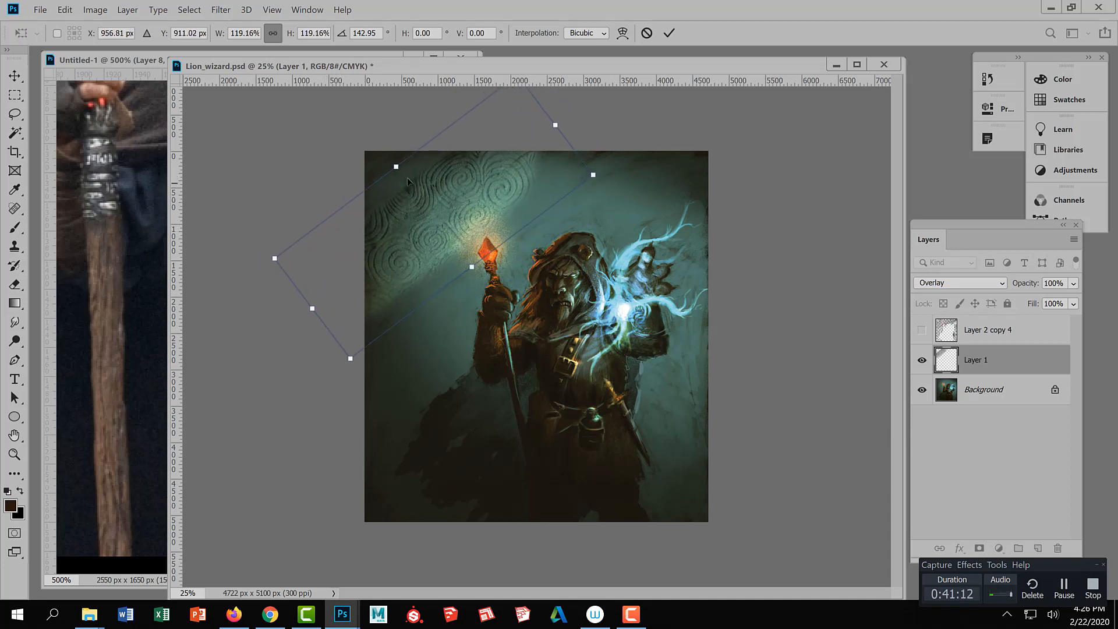
Distort the carving's corners to spread the spirals over the upper-left wall behind the staff, and apply the transform.
{"action": "left_click_drag", "start_coordinate": [387, 149], "coordinate": [348, 125]}
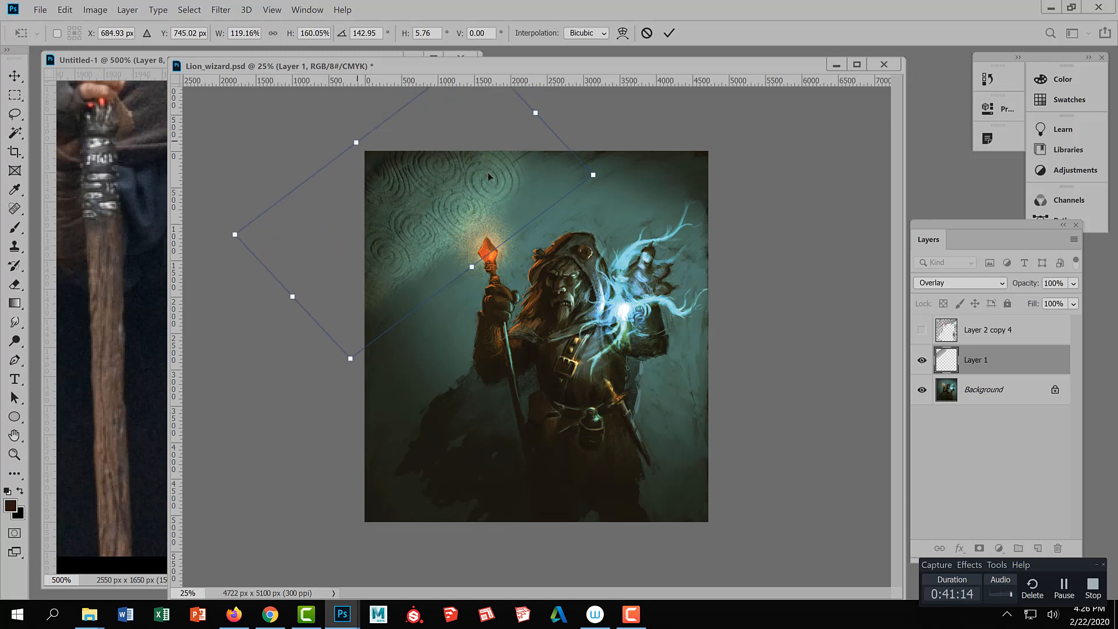
{"action": "left_click_drag", "start_coordinate": [589, 181], "coordinate": [605, 186]}
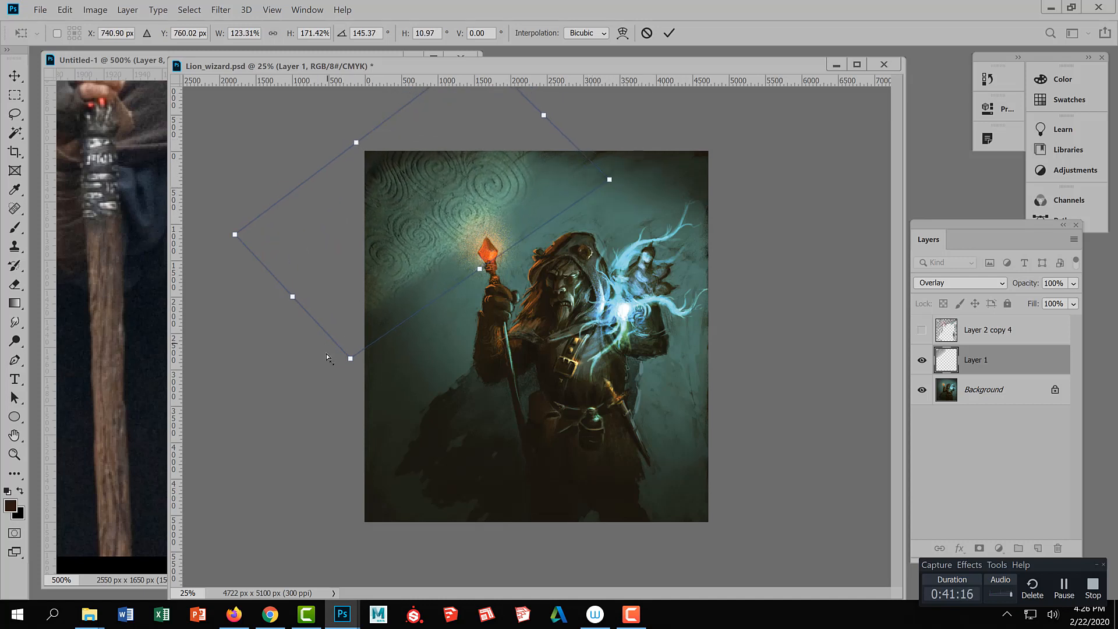
{"action": "left_click_drag", "start_coordinate": [351, 359], "coordinate": [384, 320]}
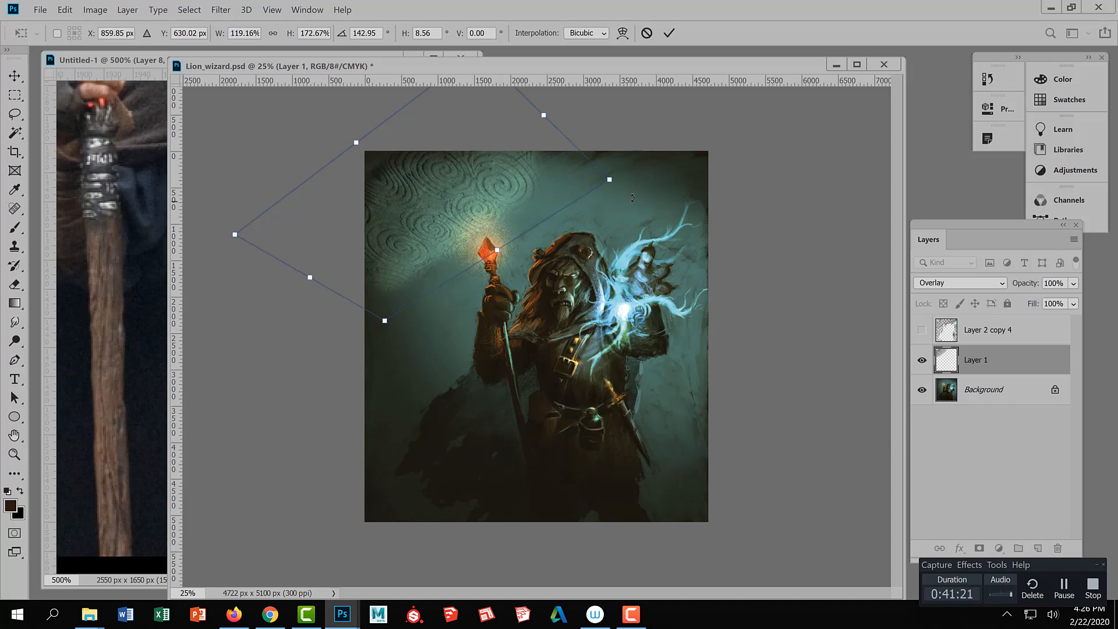
{"action": "left_click_drag", "start_coordinate": [609, 182], "coordinate": [577, 177]}
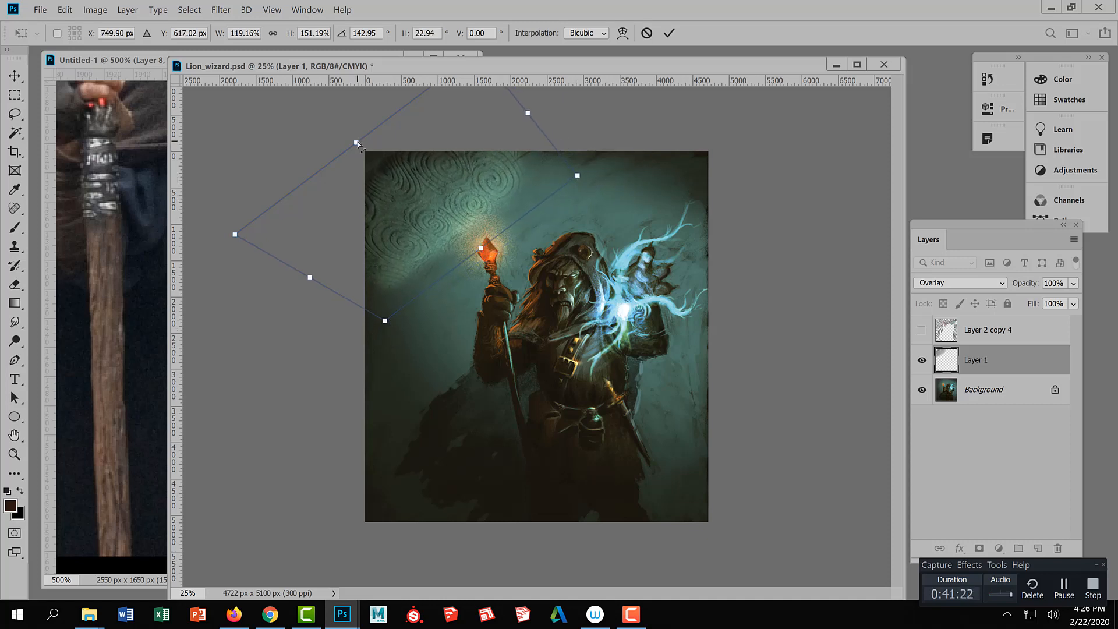
{"action": "left_click_drag", "start_coordinate": [357, 141], "coordinate": [324, 136]}
{"action": "key", "text": "Return"}
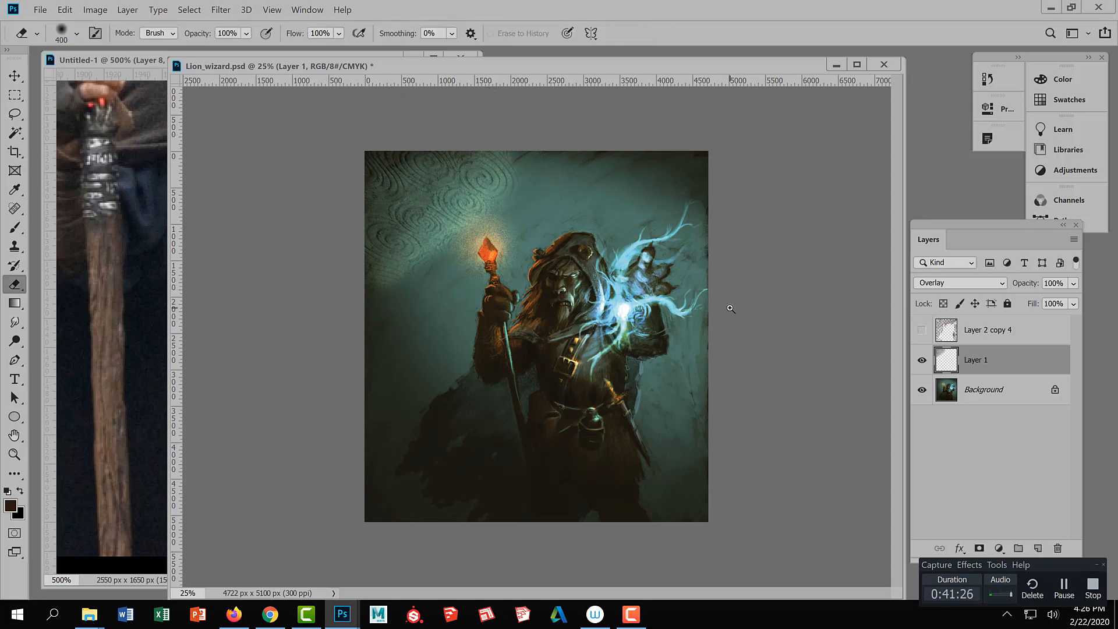
Darken the carving layer with Hue/Saturation by setting Lightness to -30.
{"action": "left_click", "coordinate": [730, 308], "text": "alt"}
{"action": "left_click", "coordinate": [730, 308], "text": "alt"}
{"action": "key", "text": "ctrl+u"}
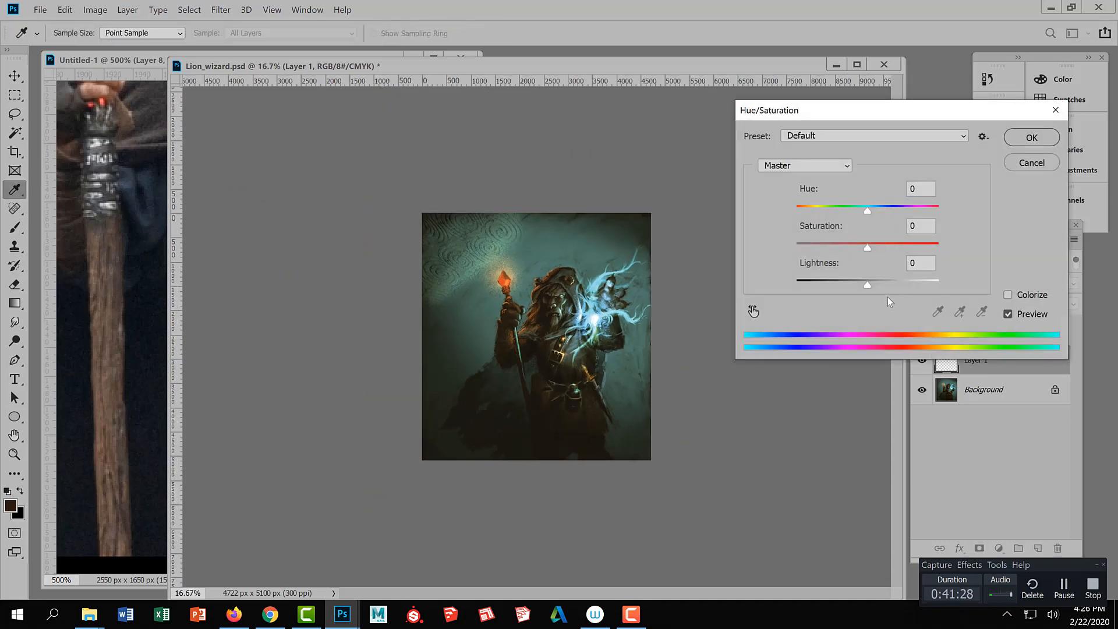
{"action": "left_click_drag", "start_coordinate": [858, 282], "coordinate": [847, 282]}
{"action": "left_click", "coordinate": [1048, 143]}
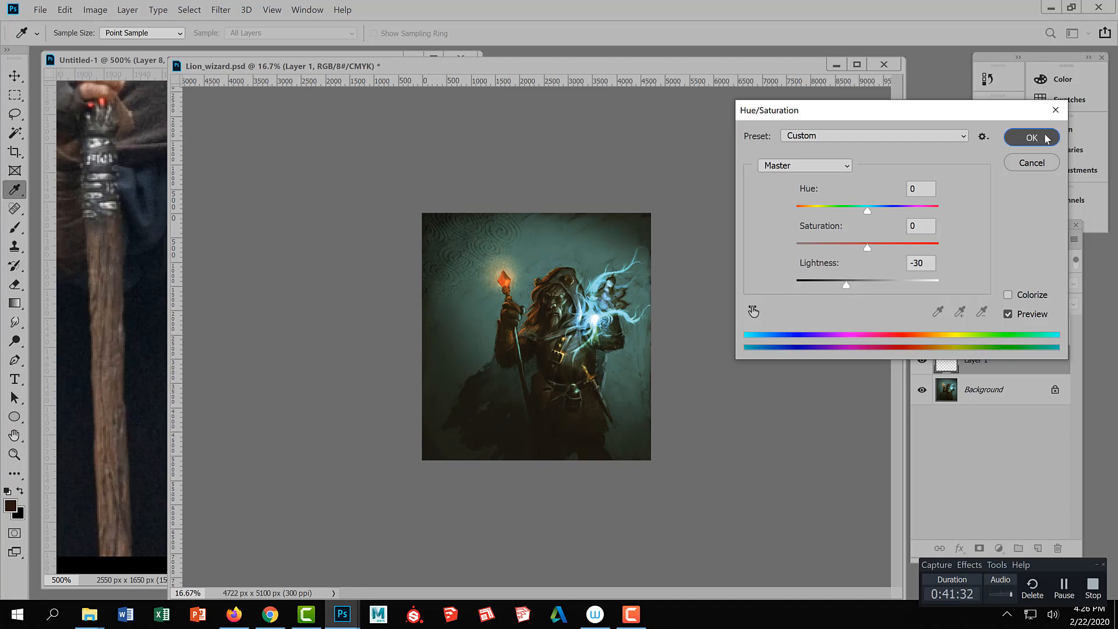
Make a small free-transform adjustment to the darkened carving in the upper-left corner.
{"action": "key", "text": "v"}
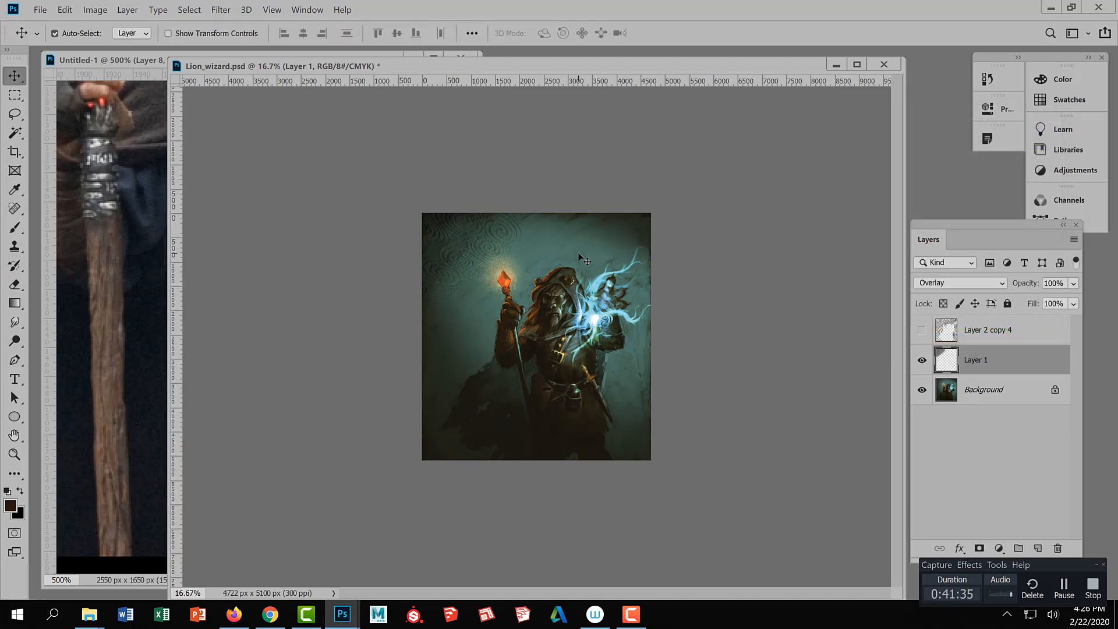
{"action": "key", "text": "ctrl+t"}
{"action": "mouse_move", "coordinate": [517, 209]}
{"action": "left_mouse_down"}
{"action": "mouse_move", "coordinate": [642, 210]}
{"action": "mouse_move", "coordinate": [524, 217]}
{"action": "left_mouse_up"}
{"action": "key", "text": "Return"}
Duplicate the carving layer, flip the copy horizontally and place it over the upper-right corner of the background.
{"action": "left_click_drag", "start_coordinate": [1017, 358], "coordinate": [1038, 547]}
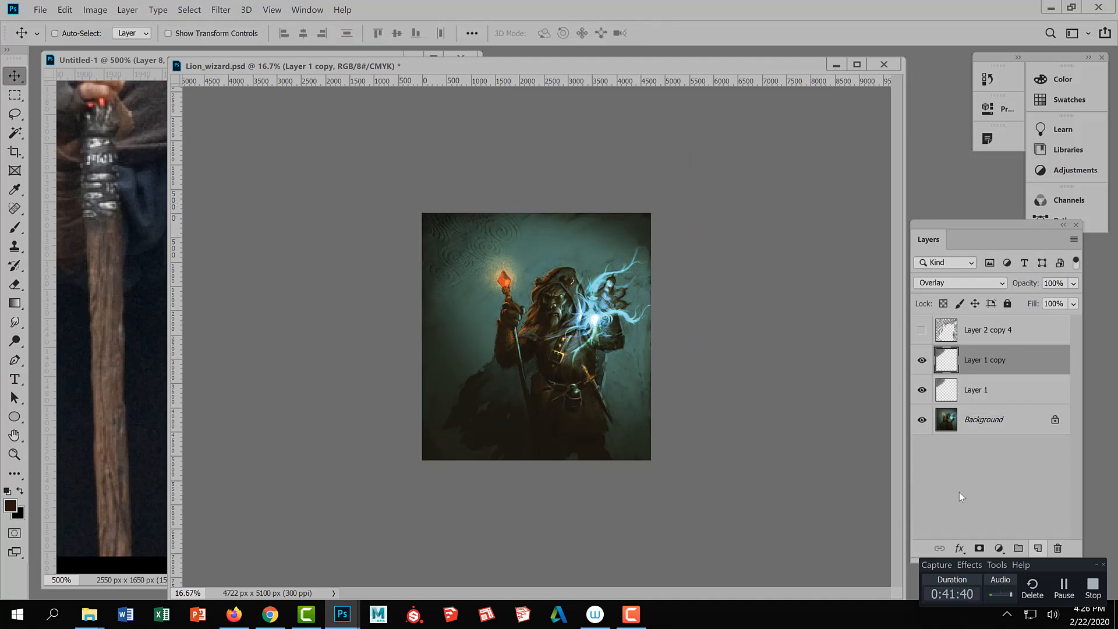
{"action": "left_click_drag", "start_coordinate": [473, 251], "coordinate": [622, 292]}
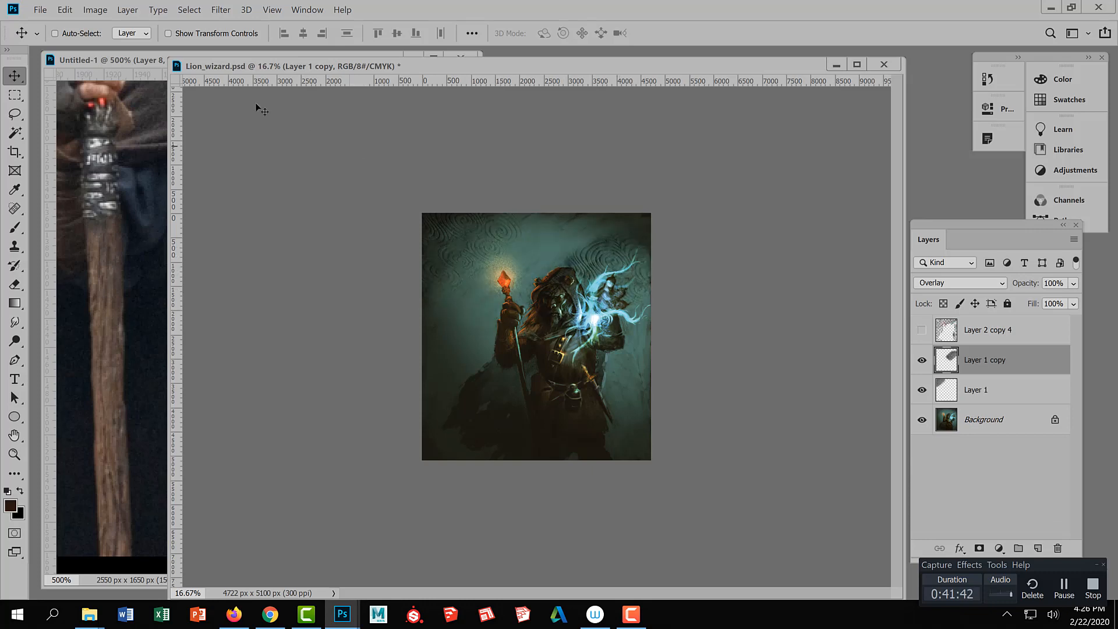
{"action": "left_click", "coordinate": [74, 11]}
{"action": "mouse_move", "coordinate": [133, 317]}
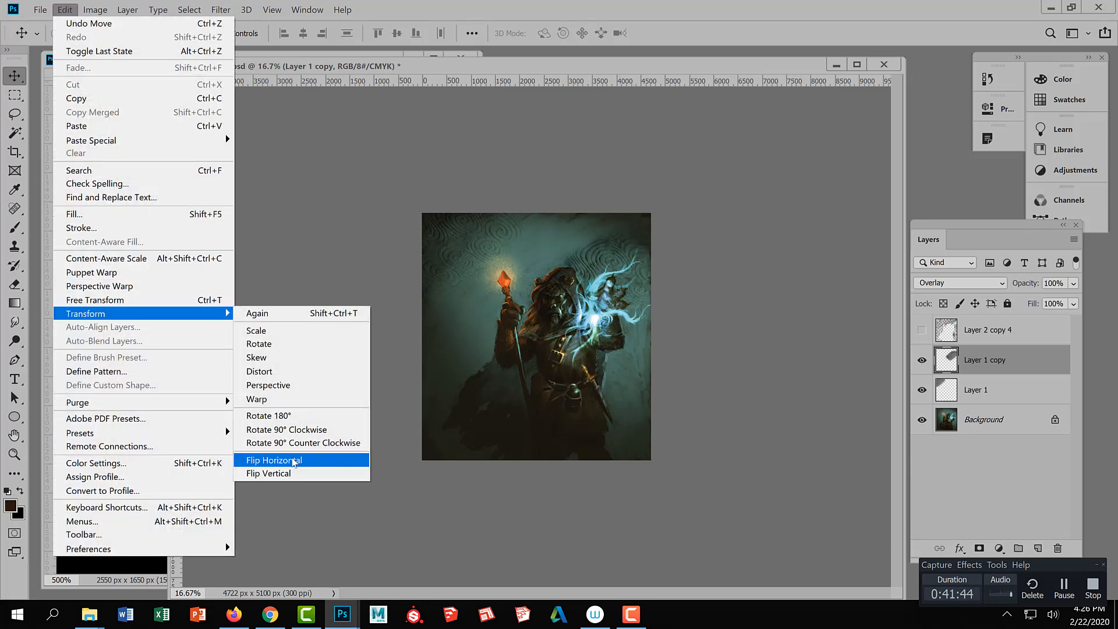
{"action": "left_click", "coordinate": [294, 462]}
{"action": "left_click_drag", "start_coordinate": [628, 294], "coordinate": [652, 263]}
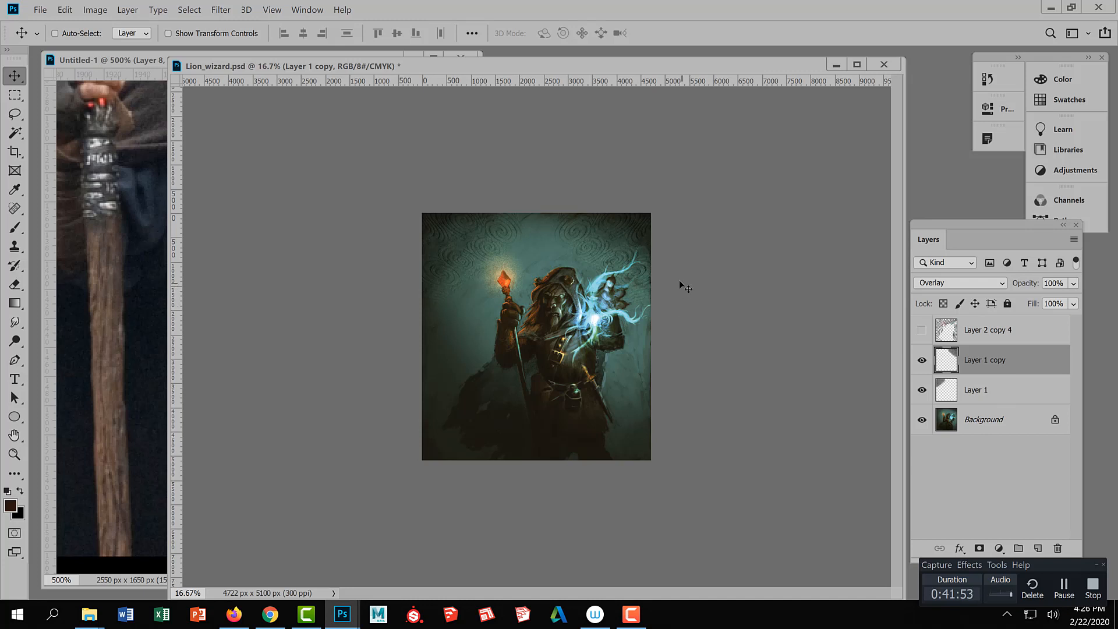
Duplicate the upper-right carving layer and place the copy over the lower-left part of the background.
{"action": "key", "text": "ctrl"}
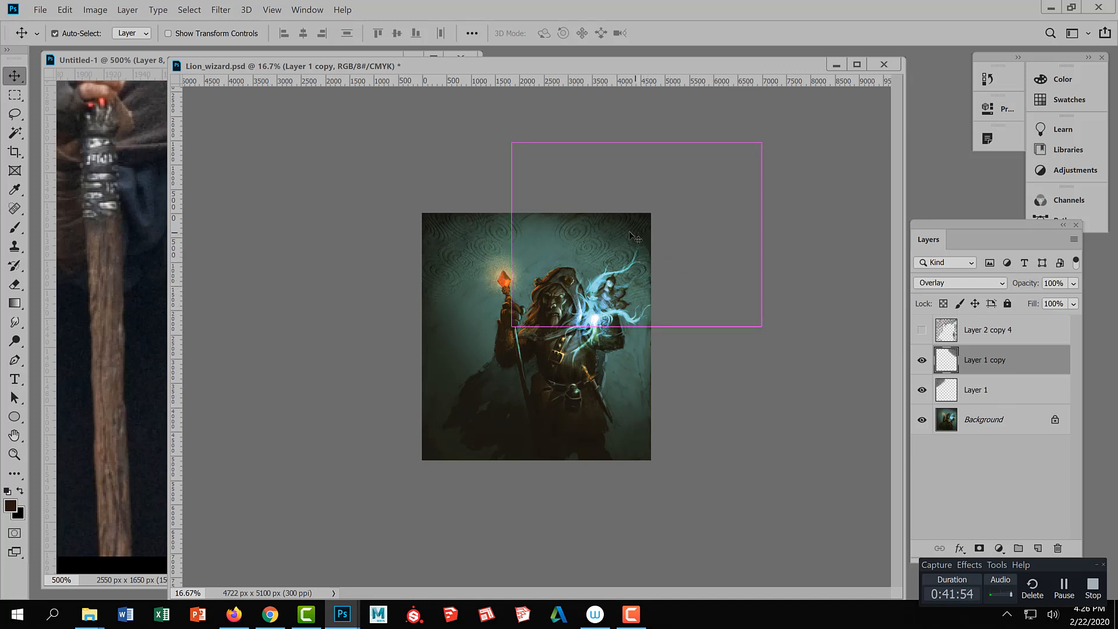
{"action": "left_click_drag", "start_coordinate": [641, 236], "coordinate": [440, 388]}
{"action": "key", "text": "ctrl"}
{"action": "key", "text": "ctrl+t"}
{"action": "key", "text": "Return"}
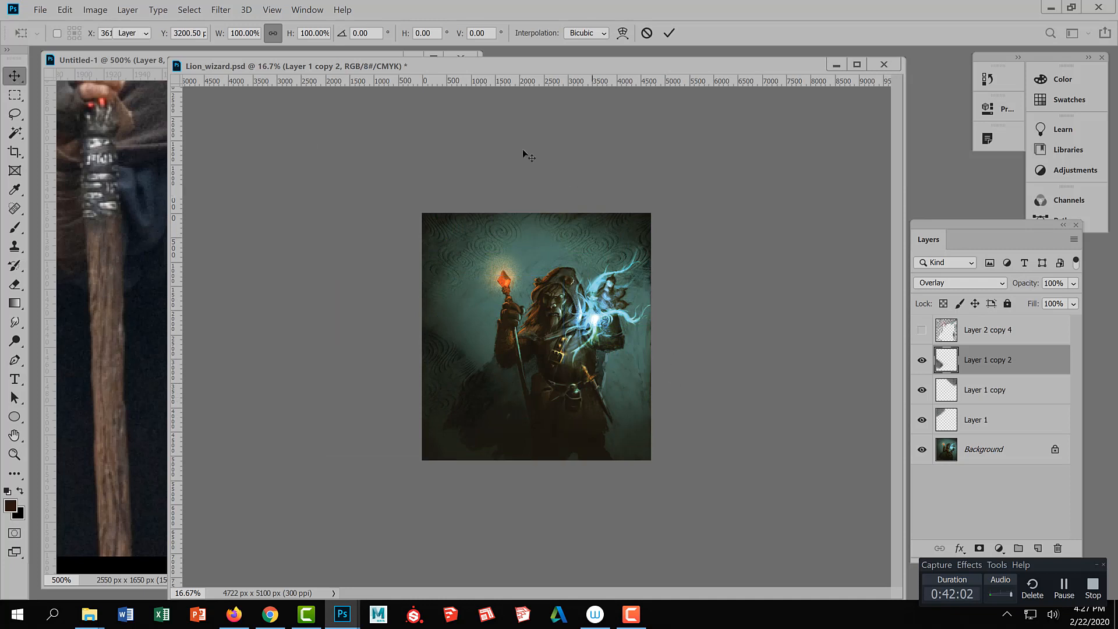
Rotate the lower-left carving copy to about -174.6° and move it down into the corner, applying the transform.
{"action": "key", "text": "ctrl"}
{"action": "key", "text": "ctrl+t"}
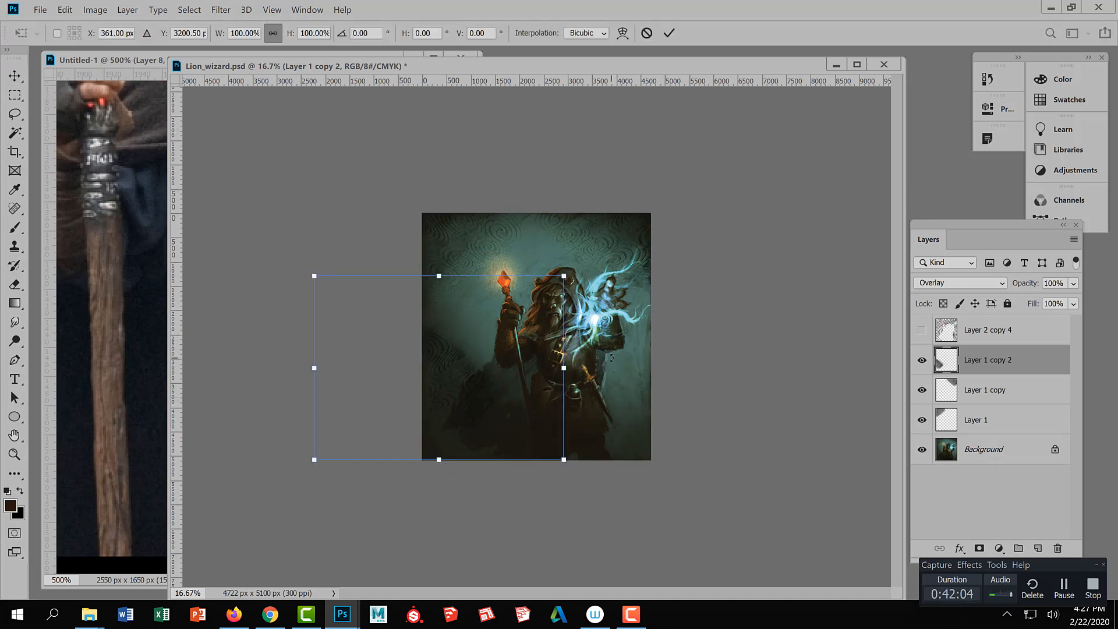
{"action": "left_click_drag", "start_coordinate": [611, 357], "coordinate": [236, 382]}
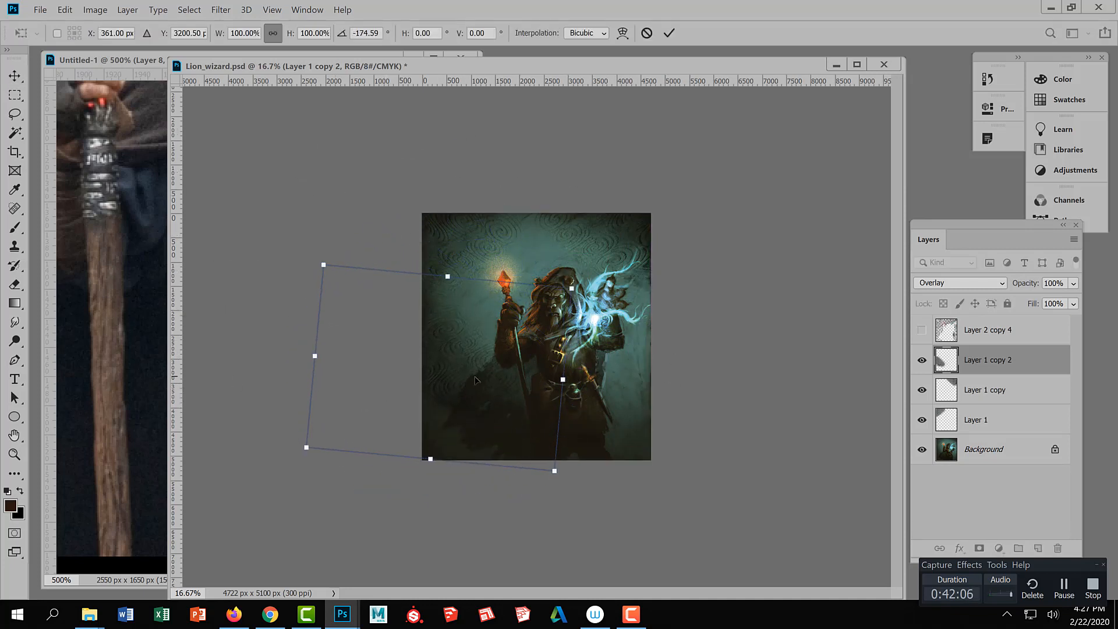
{"action": "left_click_drag", "start_coordinate": [475, 379], "coordinate": [466, 428]}
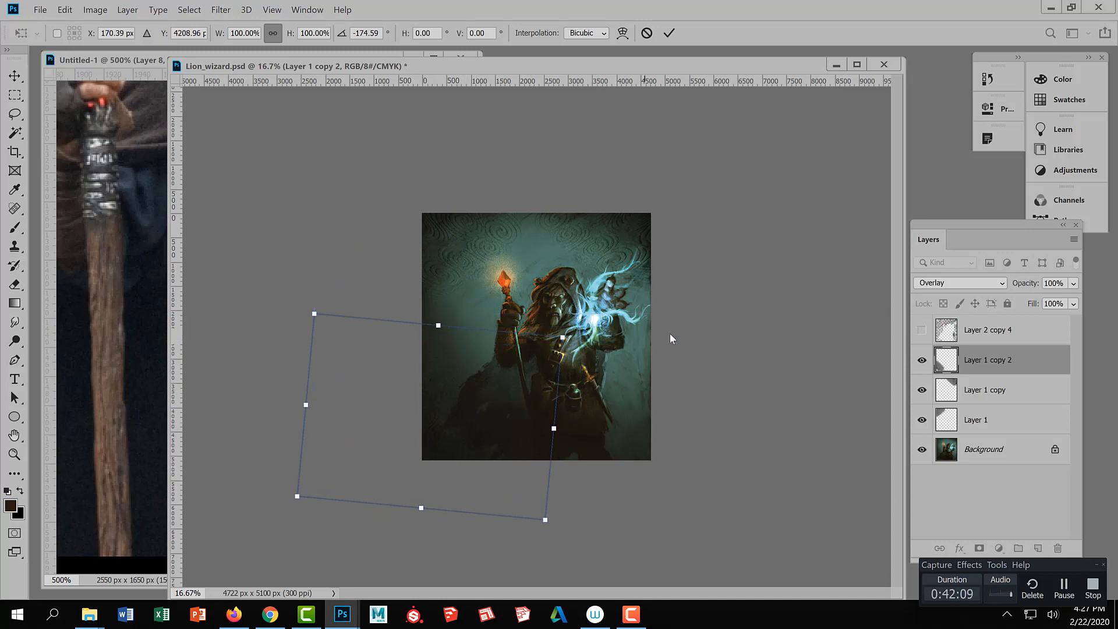
{"action": "key", "text": "Return"}
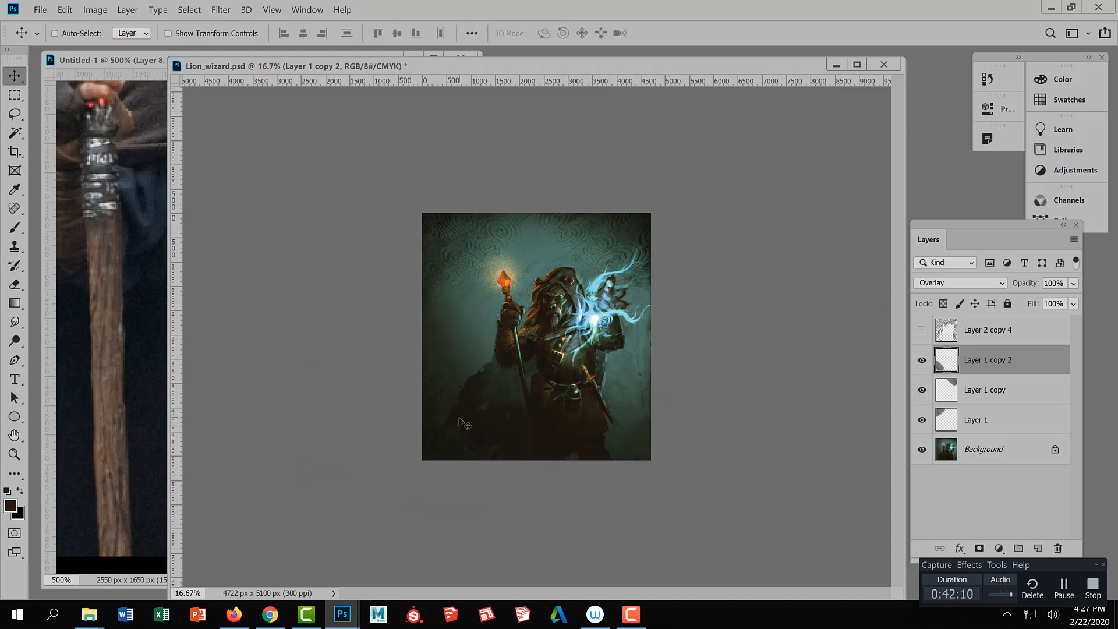
Duplicate the lower-left carving, rotate the copy to about -99.5° and place it over the lower-right corner of the background.
{"action": "key", "text": "ctrl+j"}
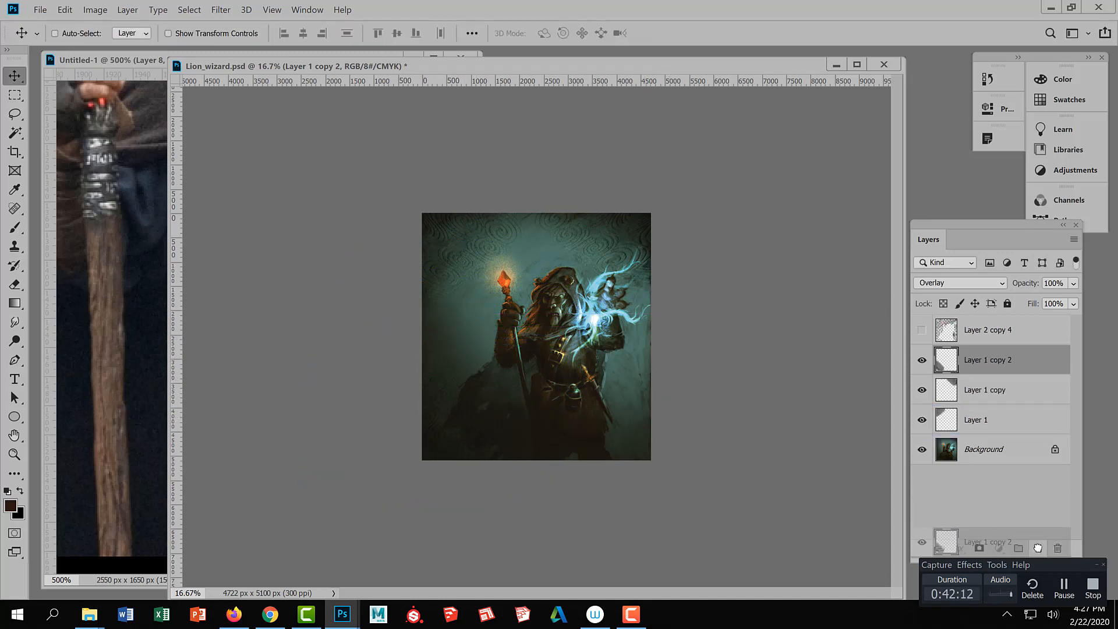
{"action": "left_click_drag", "start_coordinate": [532, 413], "coordinate": [620, 422]}
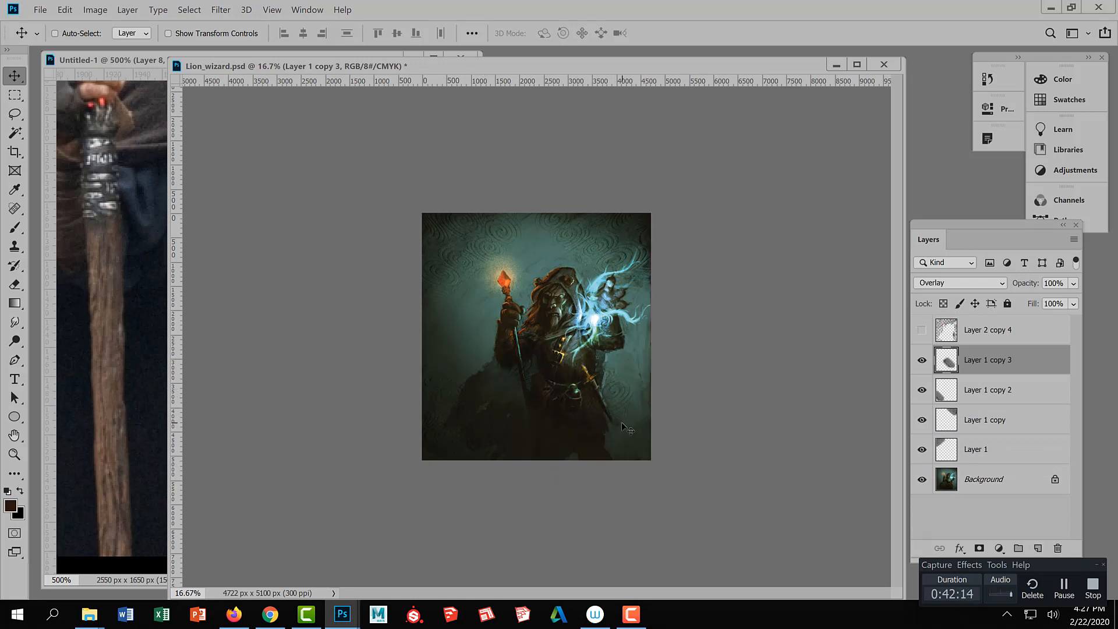
{"action": "key", "text": "ctrl+t"}
{"action": "left_click_drag", "start_coordinate": [723, 481], "coordinate": [599, 232]}
{"action": "left_click_drag", "start_coordinate": [567, 313], "coordinate": [666, 369]}
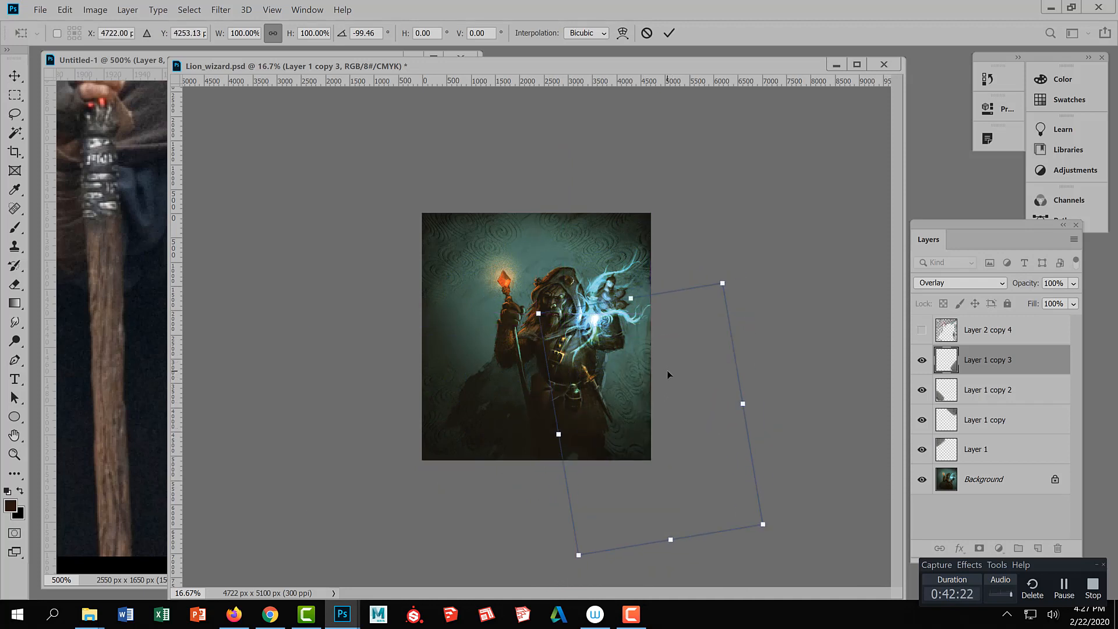
{"action": "key", "text": "Return"}
Merge the four carving layers into one and set the merged layer's blend mode to Soft Light.
{"action": "left_click", "coordinate": [1005, 449], "text": "shift"}
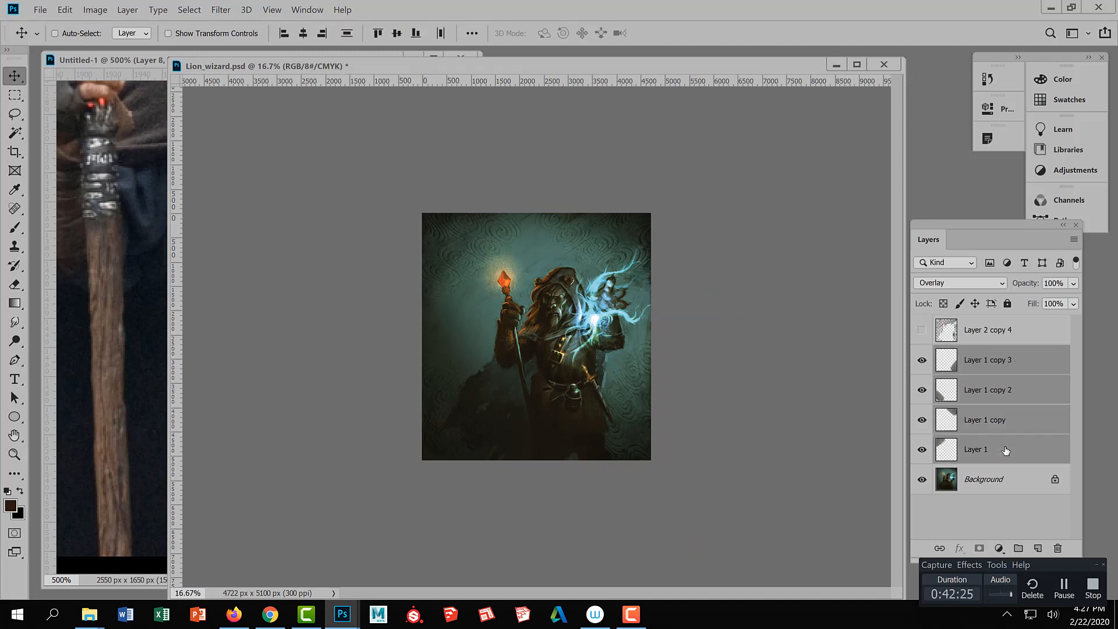
{"action": "key", "text": "ctrl+e"}
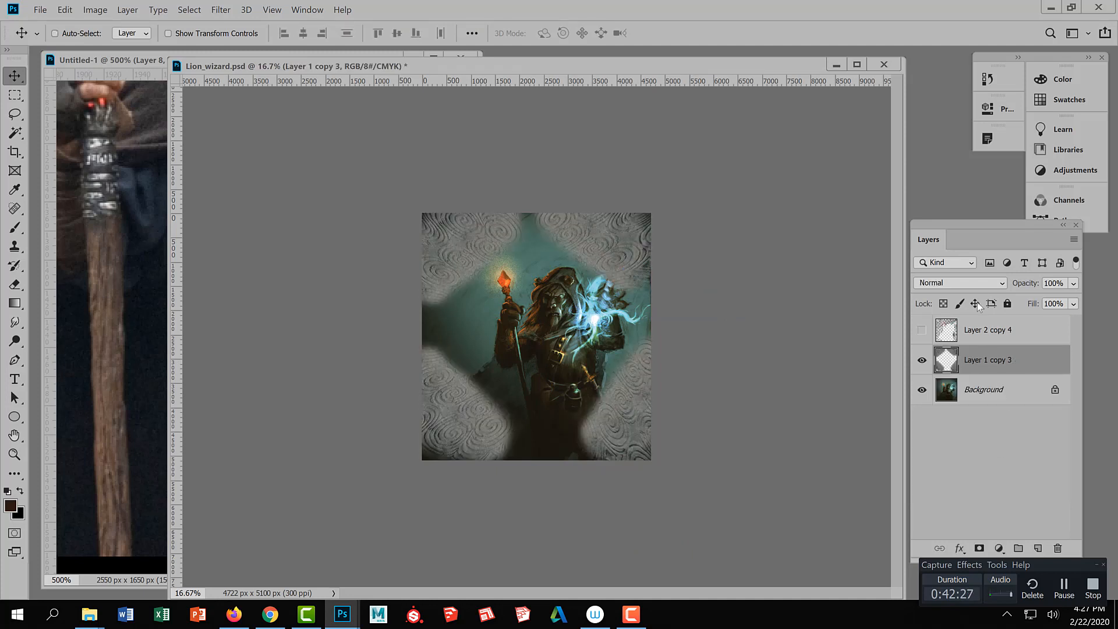
{"action": "left_click", "coordinate": [973, 279]}
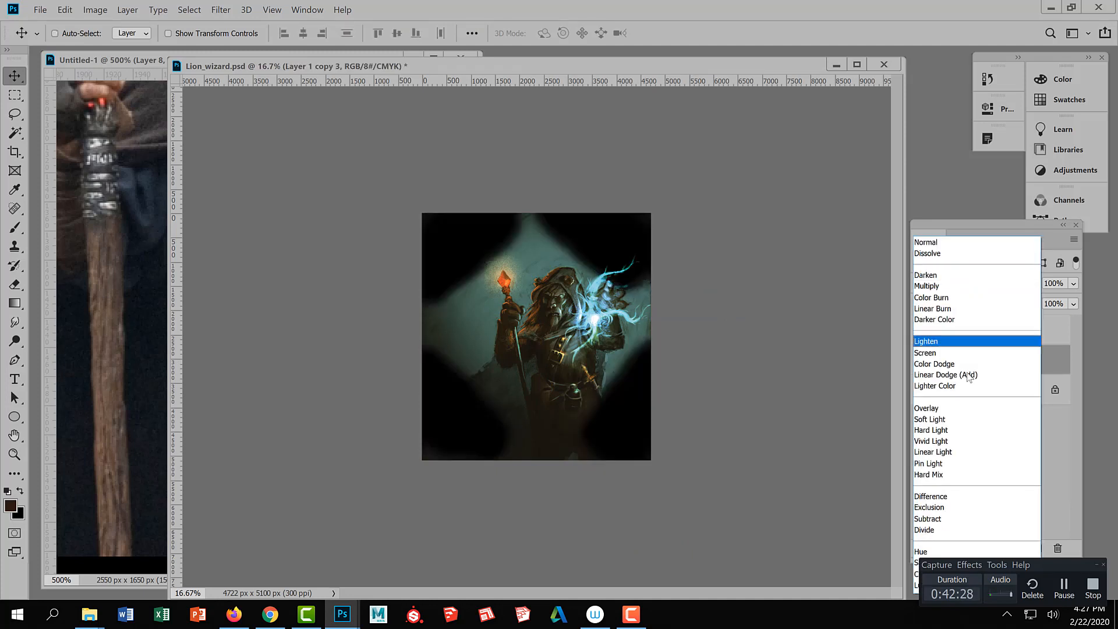
{"action": "left_click", "coordinate": [970, 420]}
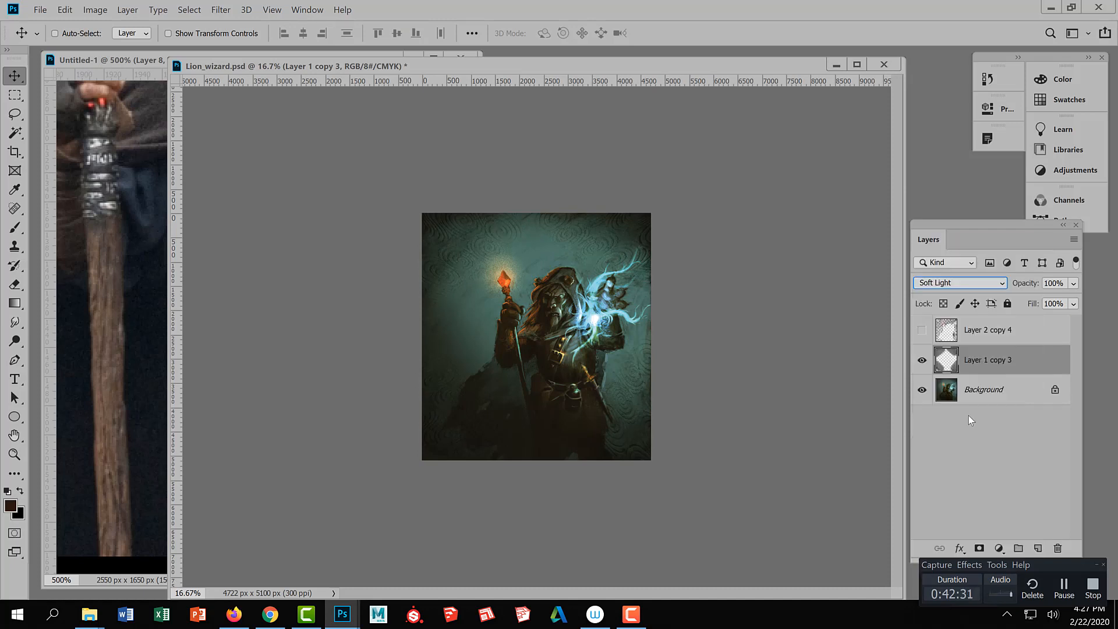
{"action": "left_click", "coordinate": [923, 360]}
Apply the Cutout filter to the merged carving layer with Edge Simplicity 3, a higher Edge Fidelity and fewer levels.
{"action": "left_click", "coordinate": [222, 10]}
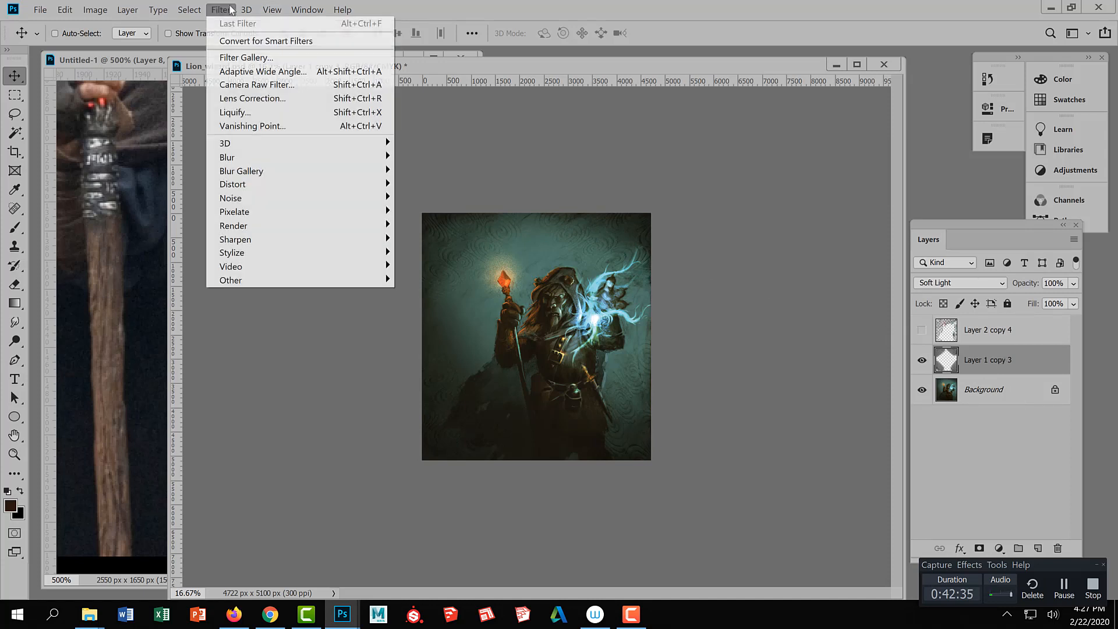
{"action": "left_click", "coordinate": [261, 59]}
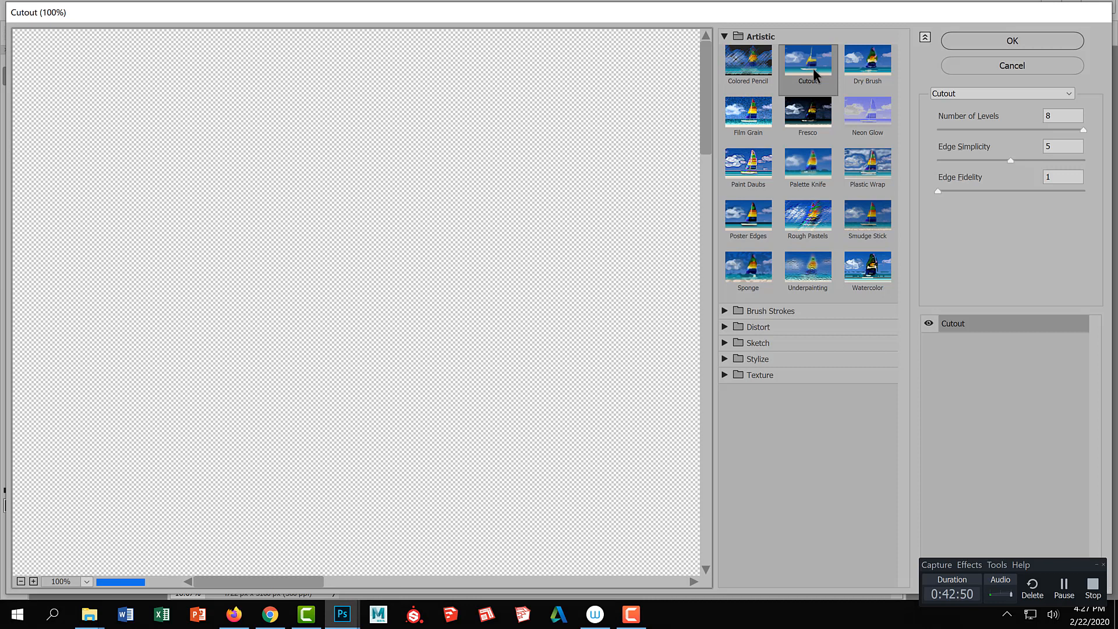
{"action": "left_click", "coordinate": [725, 311]}
{"action": "left_click", "coordinate": [725, 311]}
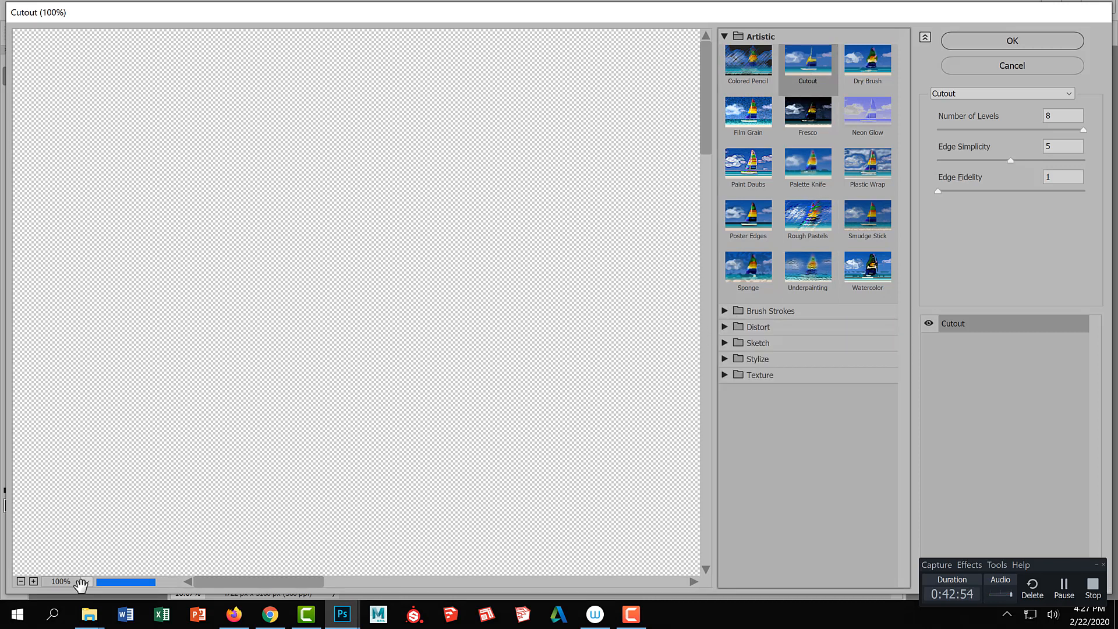
{"action": "left_click", "coordinate": [21, 581]}
{"action": "left_click", "coordinate": [21, 581]}
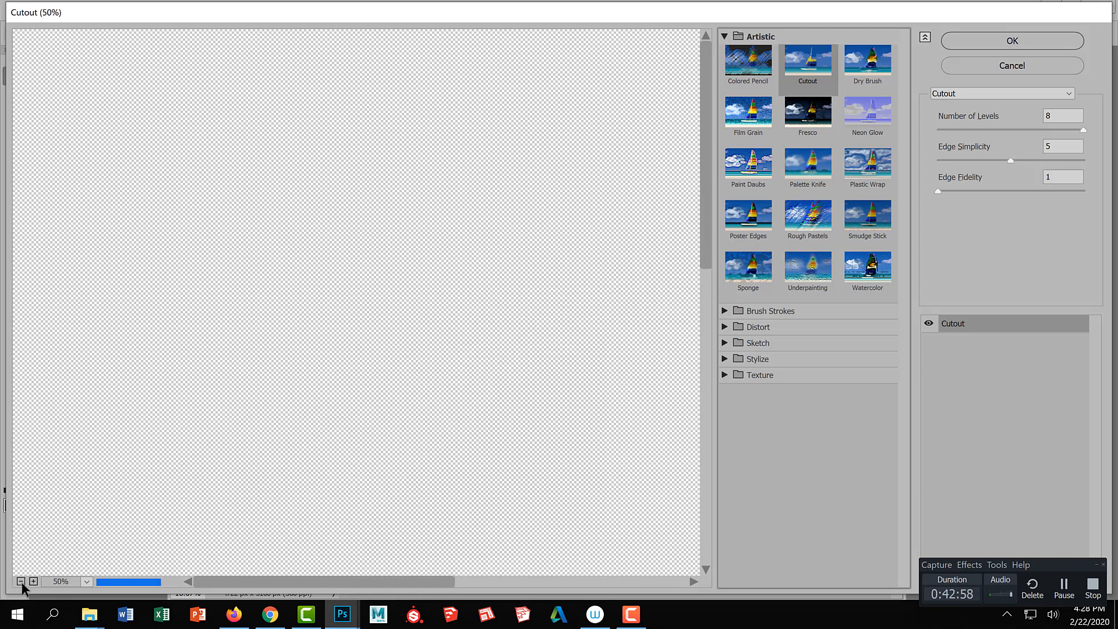
{"action": "left_click", "coordinate": [21, 582]}
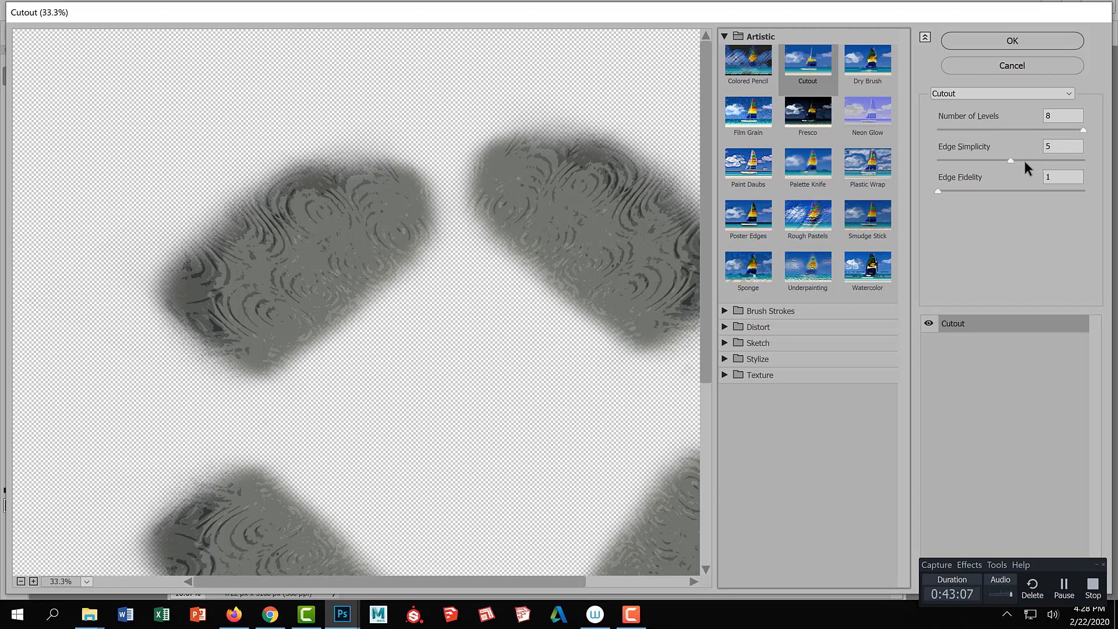
{"action": "left_click", "coordinate": [995, 160]}
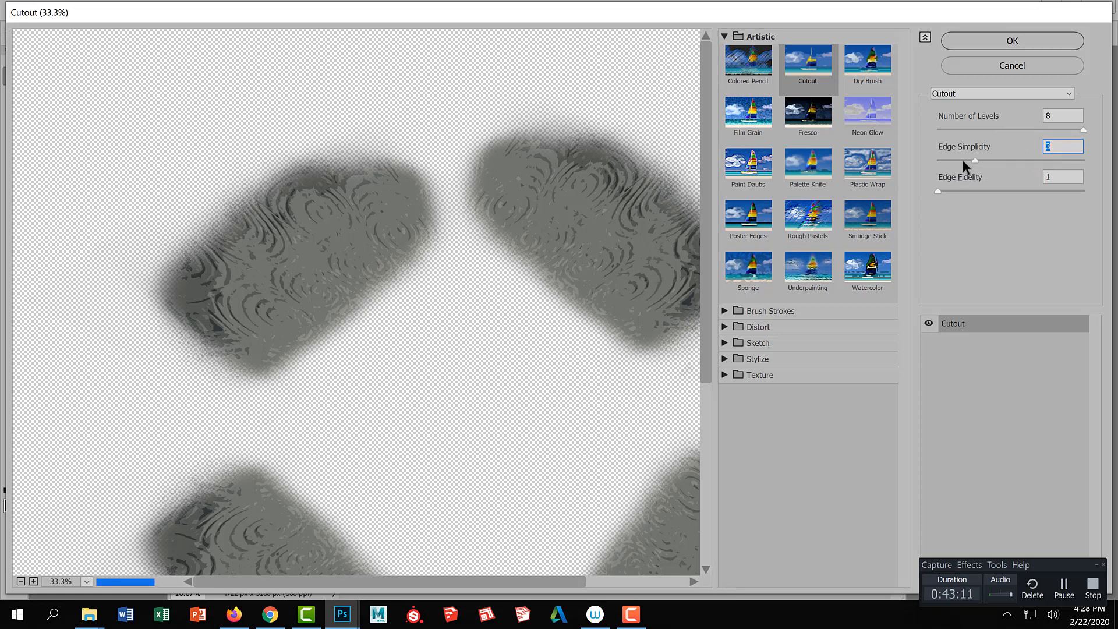
{"action": "left_click", "coordinate": [967, 191]}
{"action": "left_click_drag", "start_coordinate": [1081, 129], "coordinate": [1042, 130]}
{"action": "left_click", "coordinate": [1040, 40]}
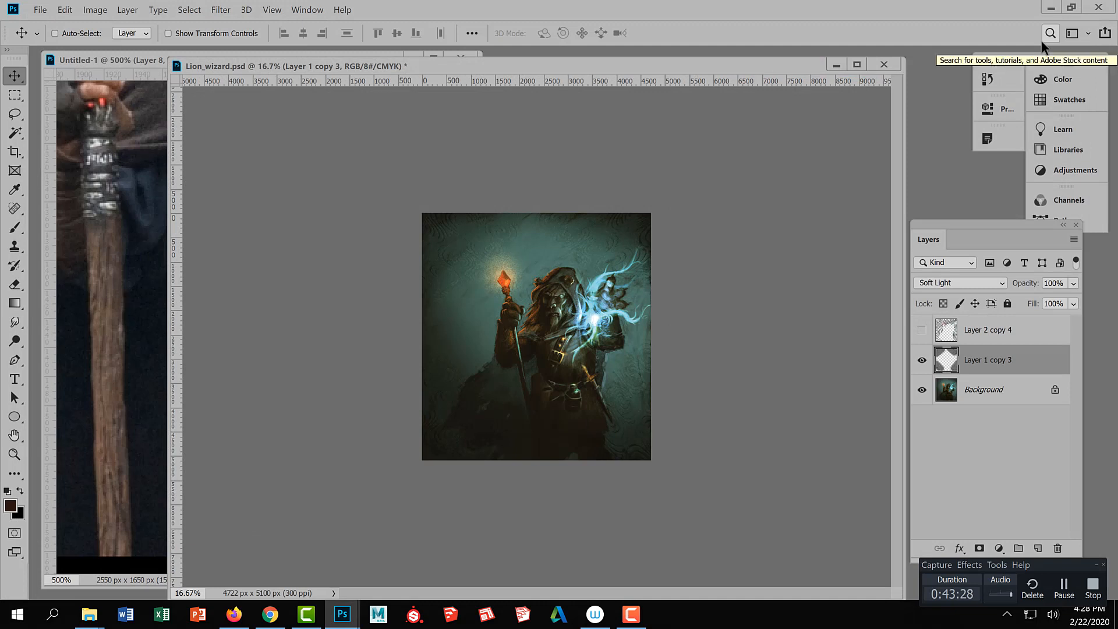
Lighten the merged carving layer with Hue/Saturation by setting Lightness to +8.
{"action": "left_click", "coordinate": [493, 422], "text": "ctrl"}
{"action": "left_click", "coordinate": [492, 422], "text": "ctrl"}
{"action": "left_click", "coordinate": [480, 405], "text": "ctrl+alt"}
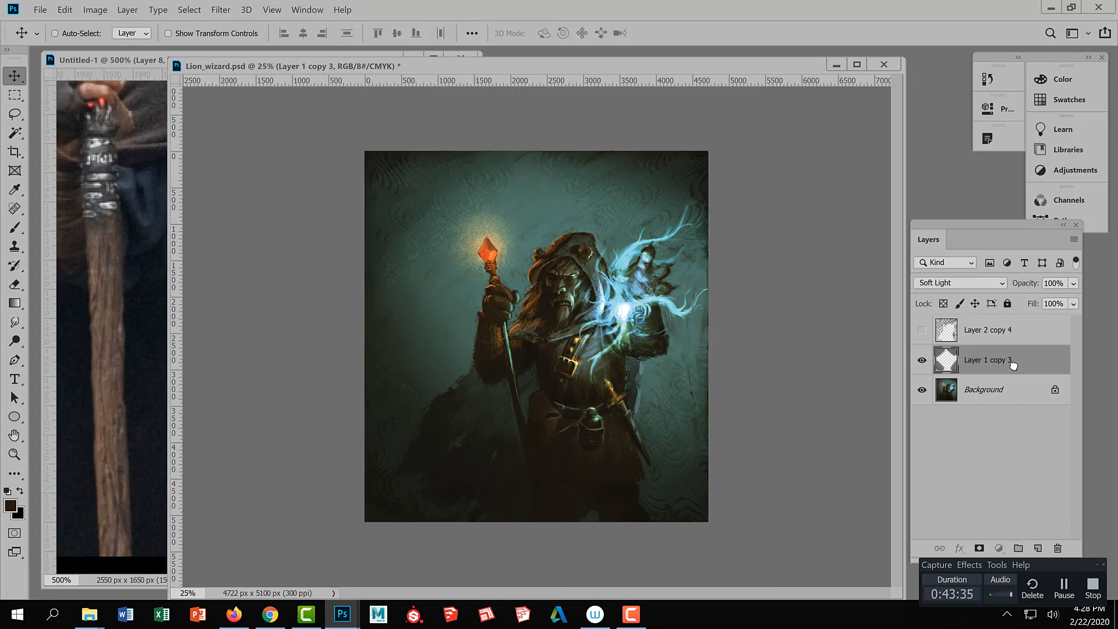
{"action": "key", "text": "ctrl+u"}
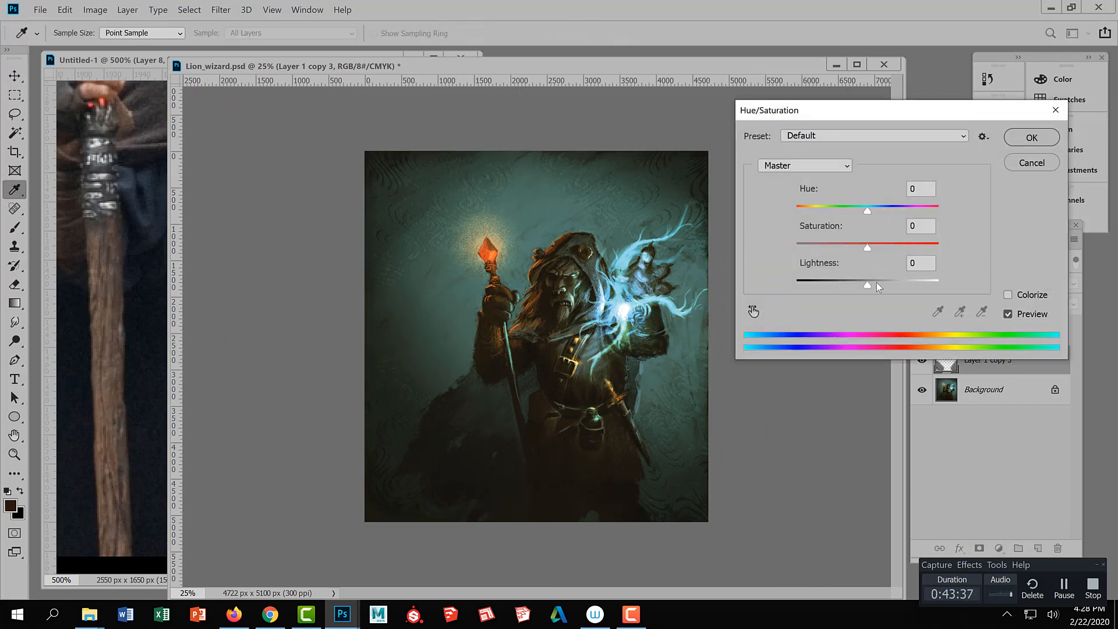
{"action": "left_click_drag", "start_coordinate": [866, 287], "coordinate": [873, 285]}
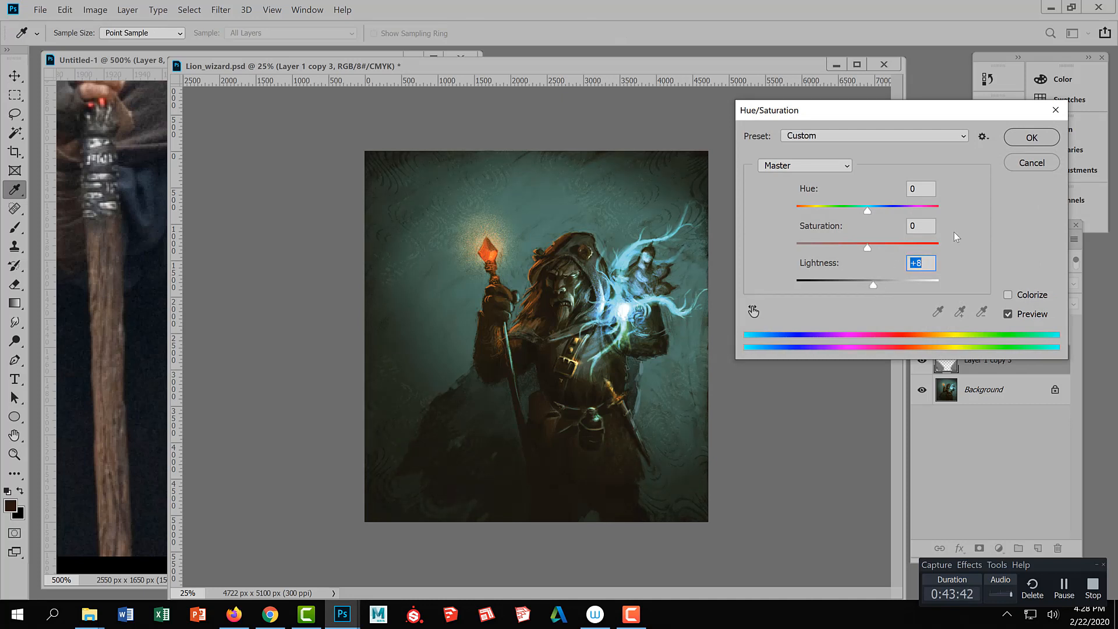
{"action": "left_click", "coordinate": [1042, 139]}
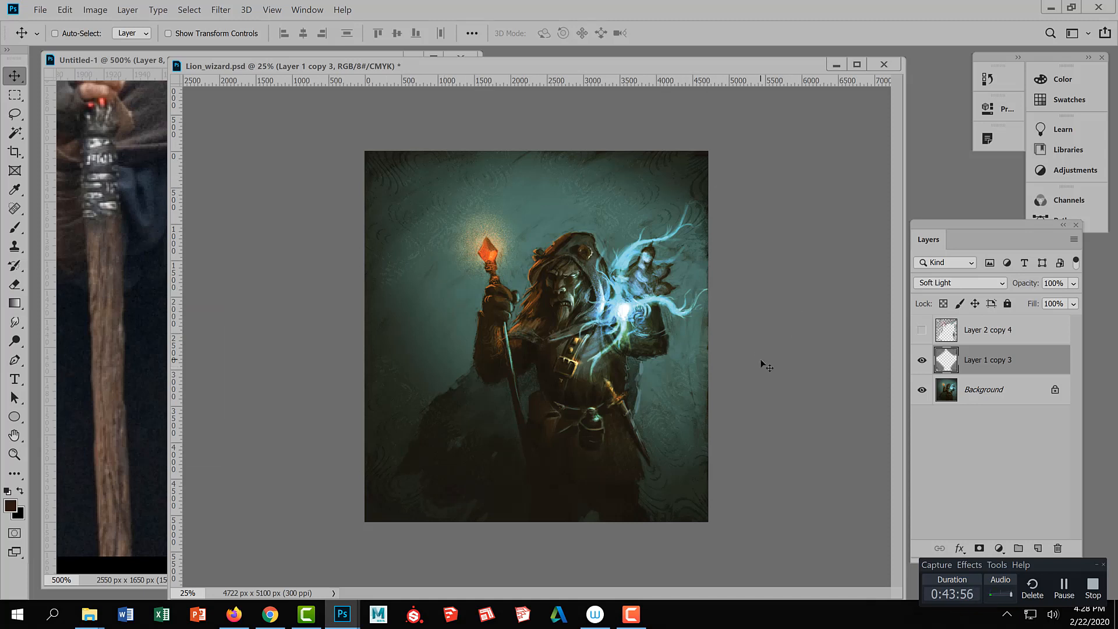
Hide the merged carving layer and deselect all layers.
{"action": "left_click", "coordinate": [922, 360]}
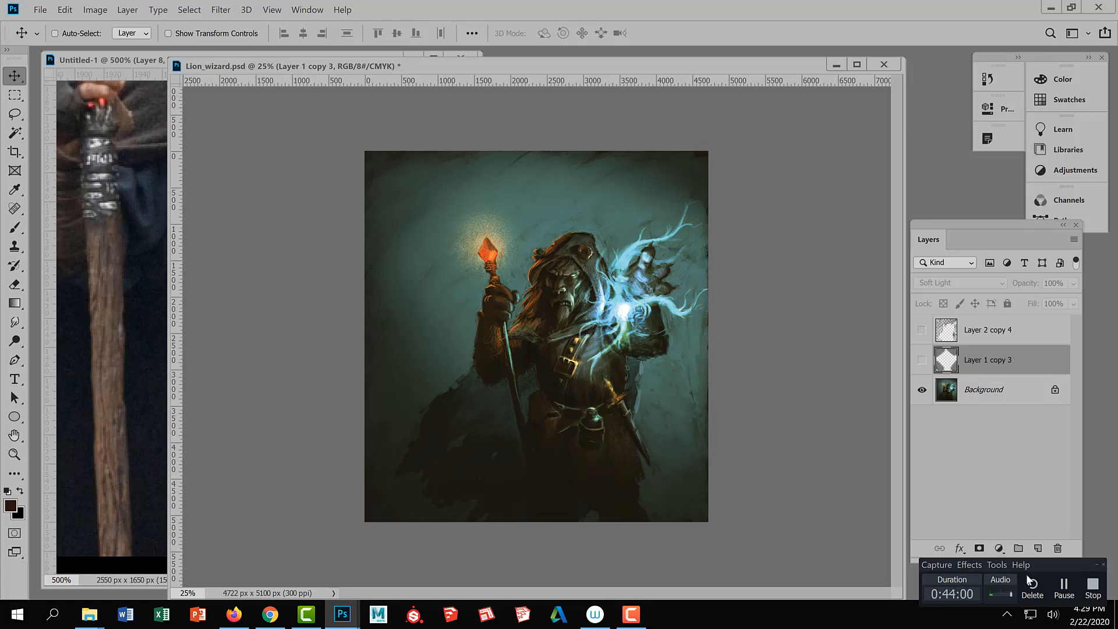
{"action": "left_click", "coordinate": [1004, 515]}
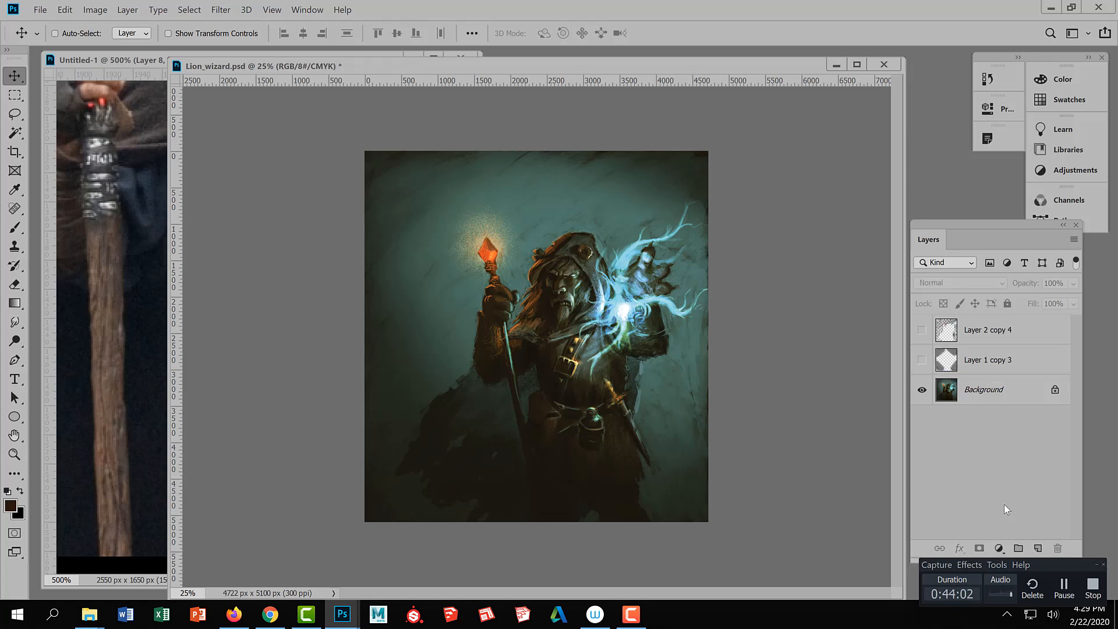